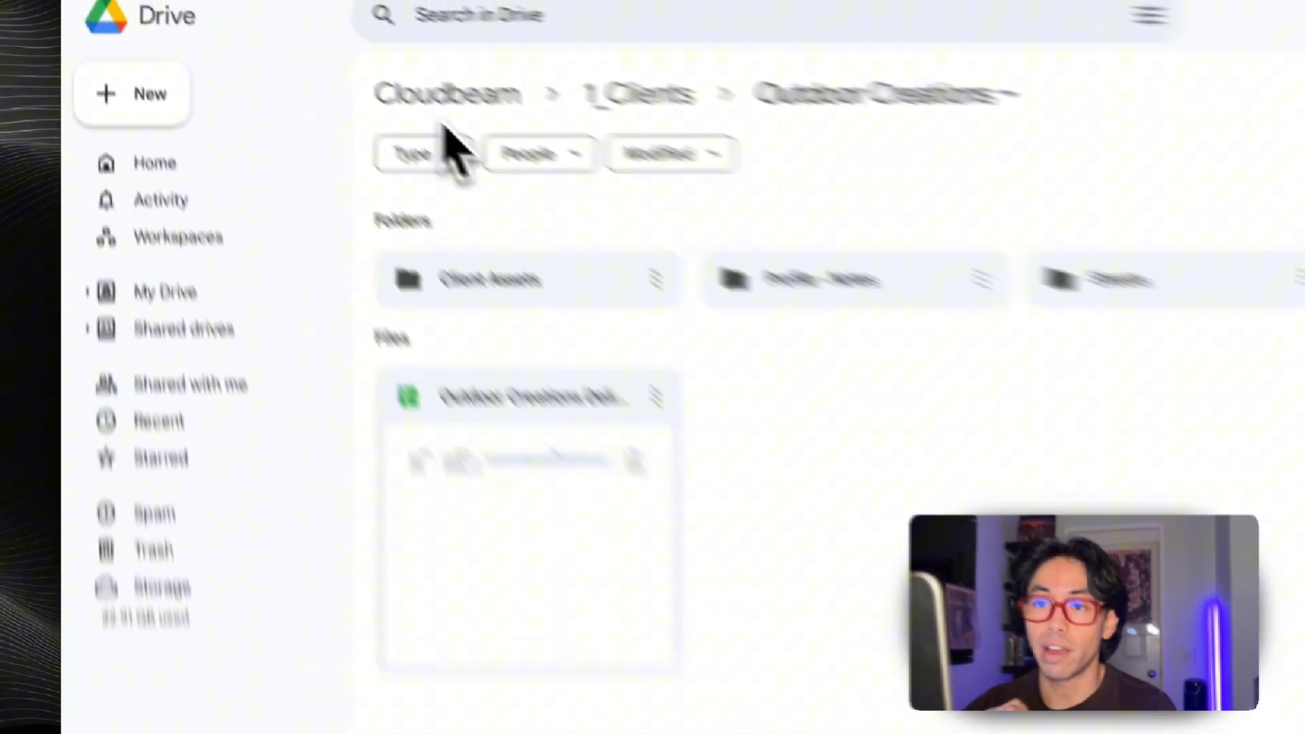
Step: Open the Cloudbeam shared drive and go into its 1_Clients folder
{"action": "left_click", "coordinate": [309, 33]}
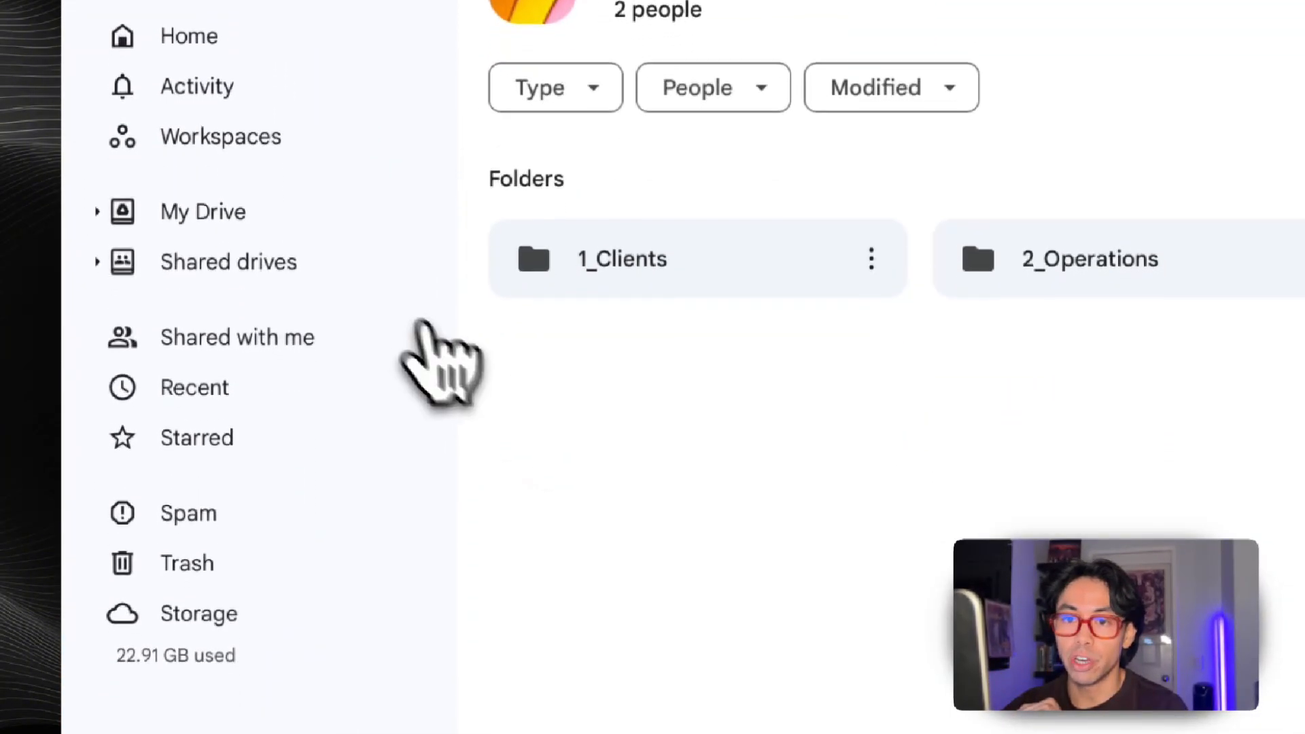
{"action": "left_click", "coordinate": [367, 267]}
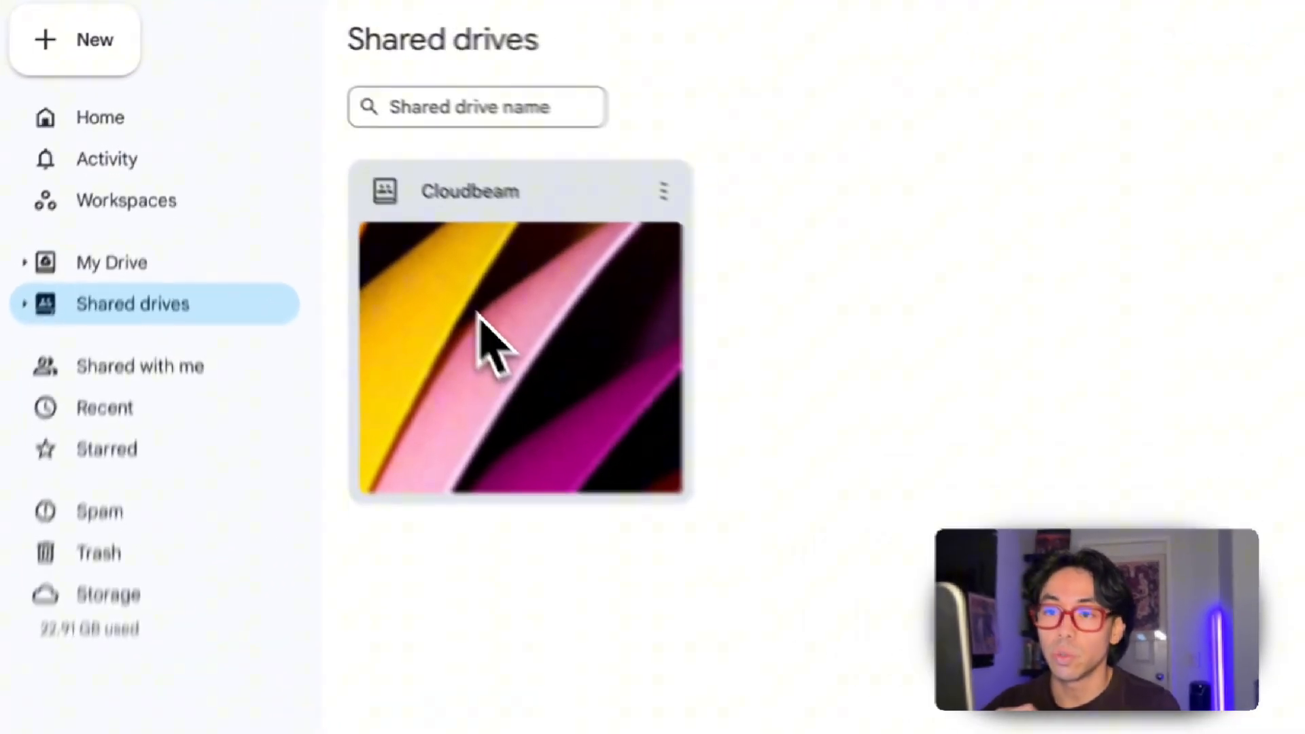
{"action": "left_click", "coordinate": [358, 214]}
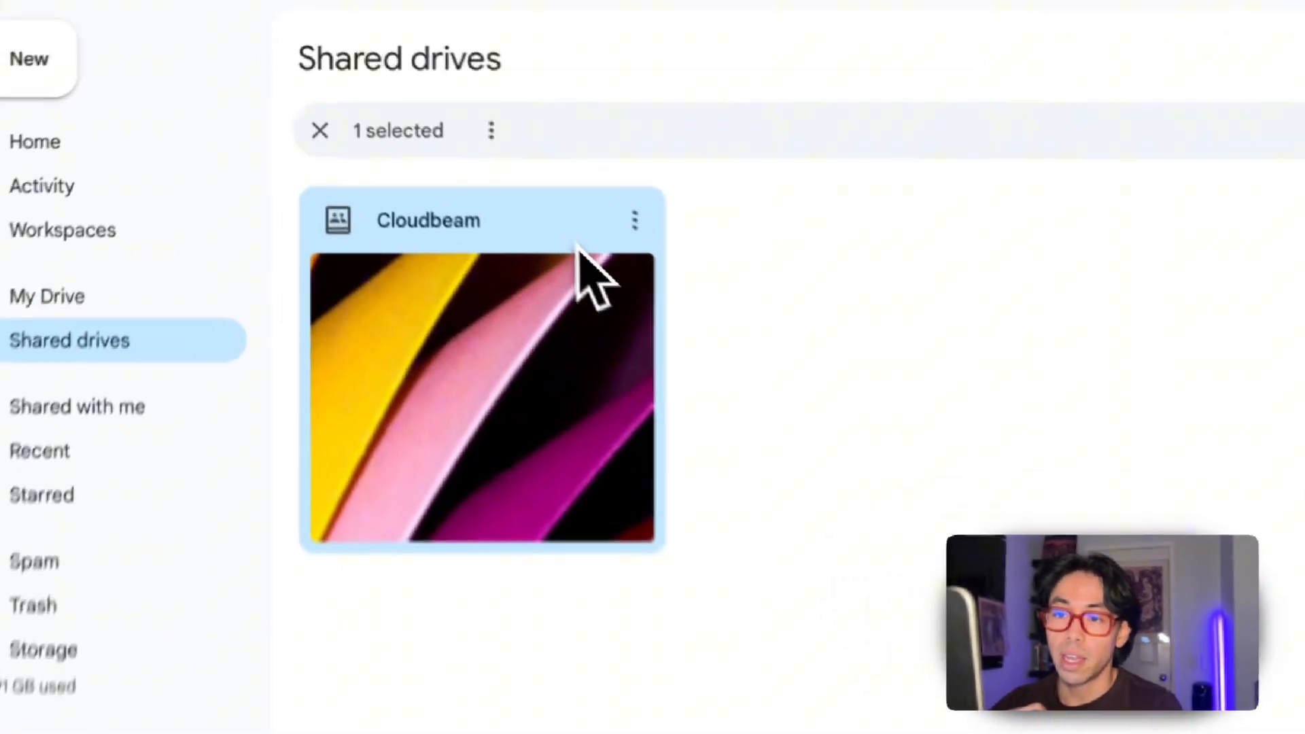
{"action": "double_click", "coordinate": [433, 142]}
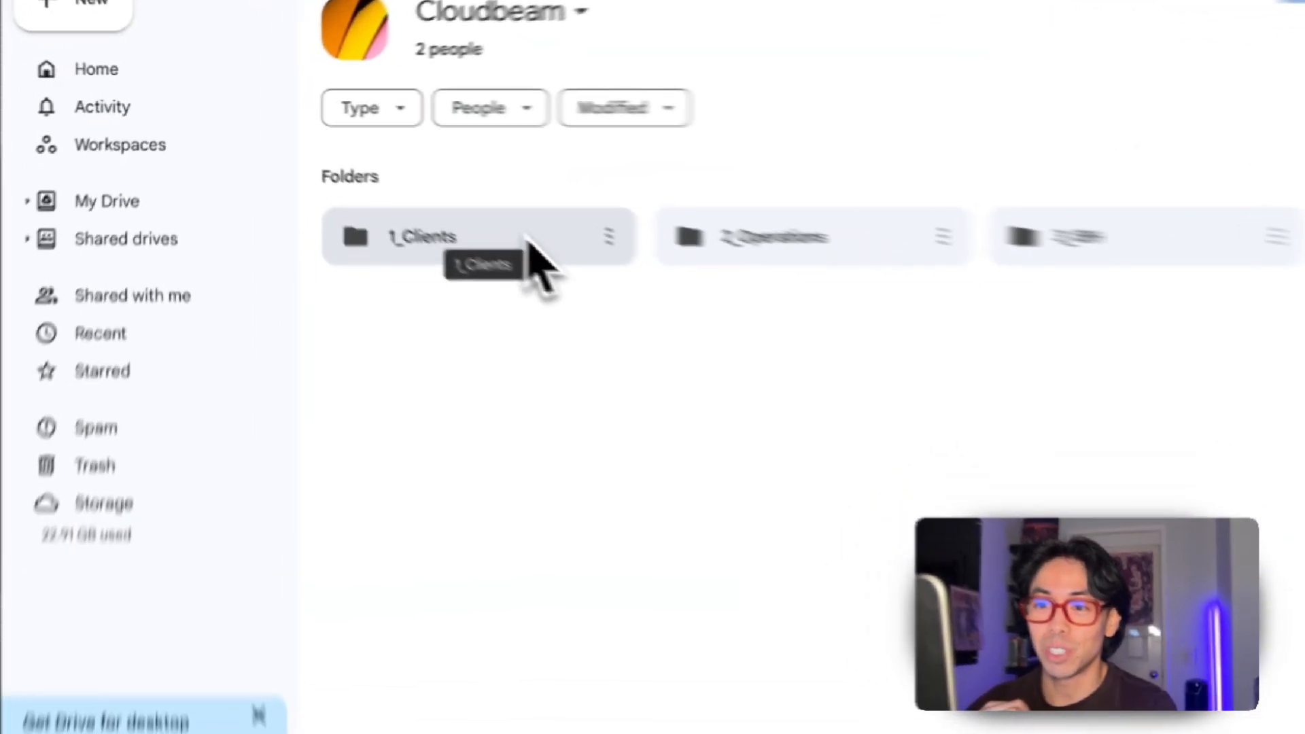
{"action": "double_click", "coordinate": [412, 194]}
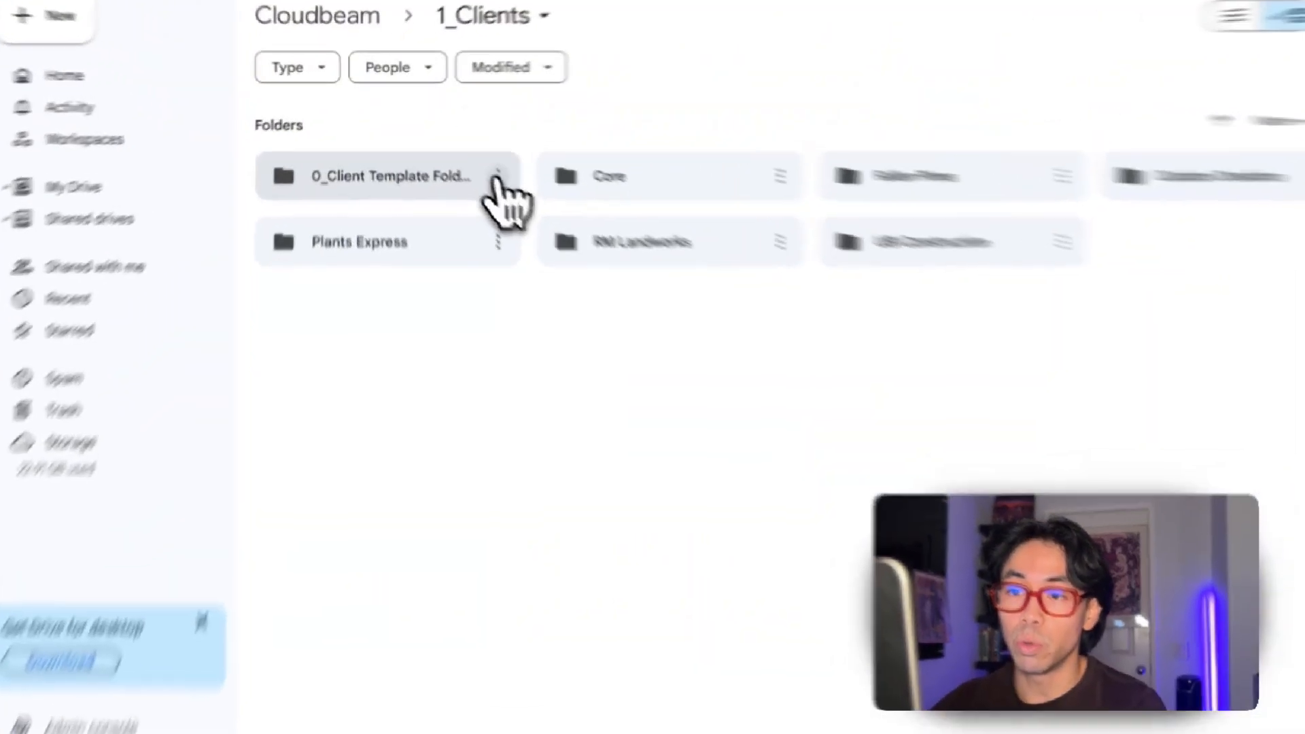
Step: View the options of the 0_Client Template folder, dismiss them, and open the Outdoor Creations client folder
{"action": "left_click", "coordinate": [466, 156]}
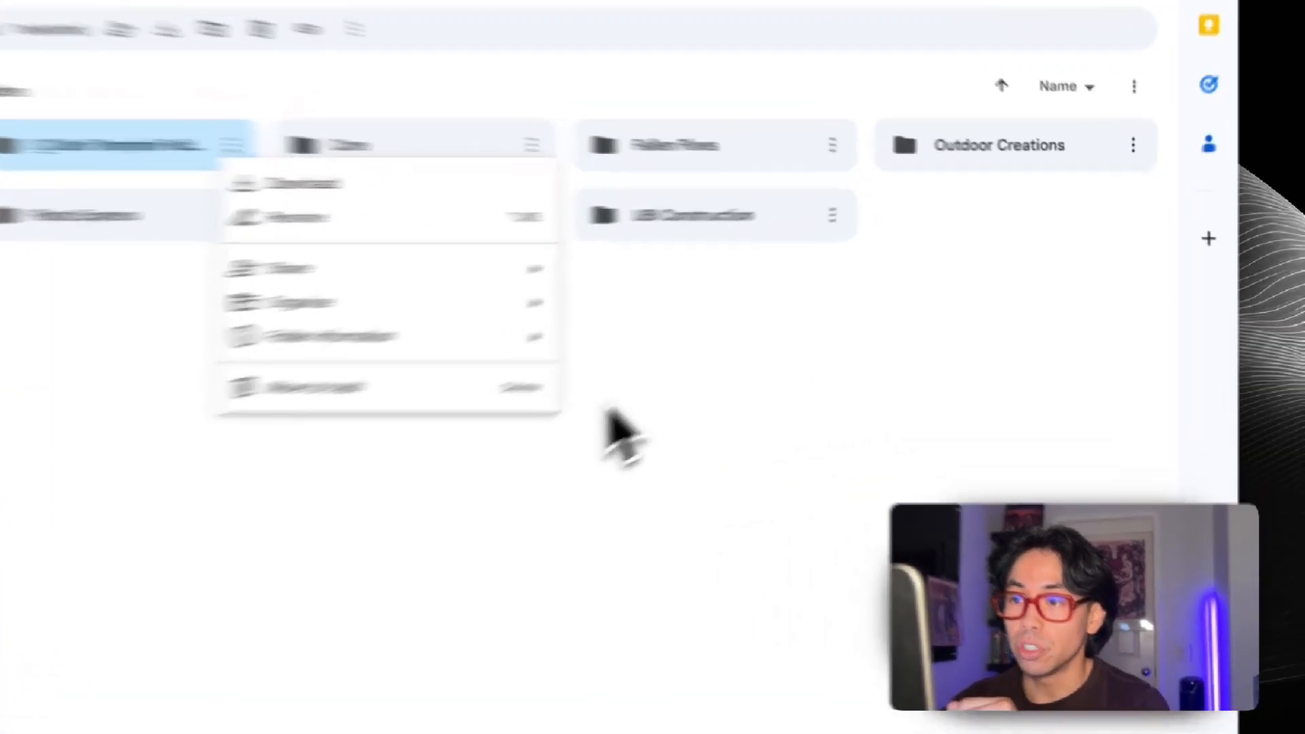
{"action": "left_click", "coordinate": [748, 351]}
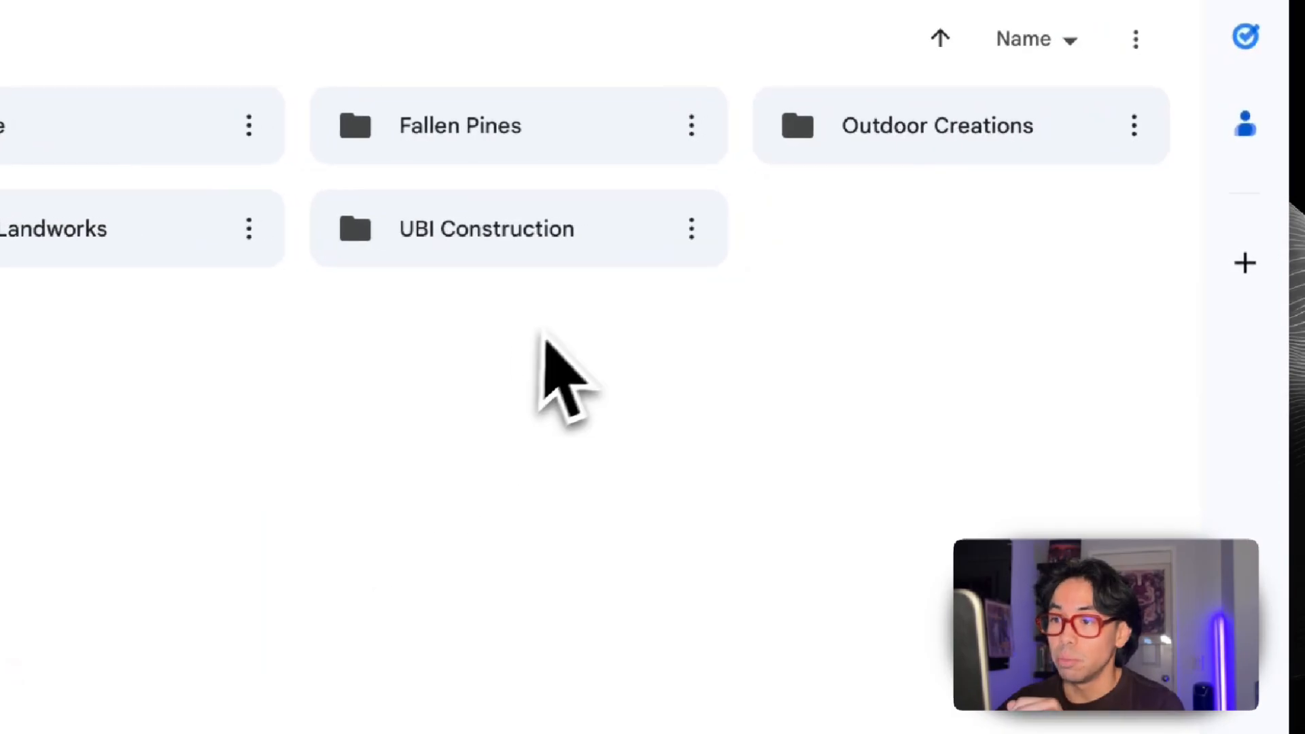
{"action": "double_click", "coordinate": [910, 158]}
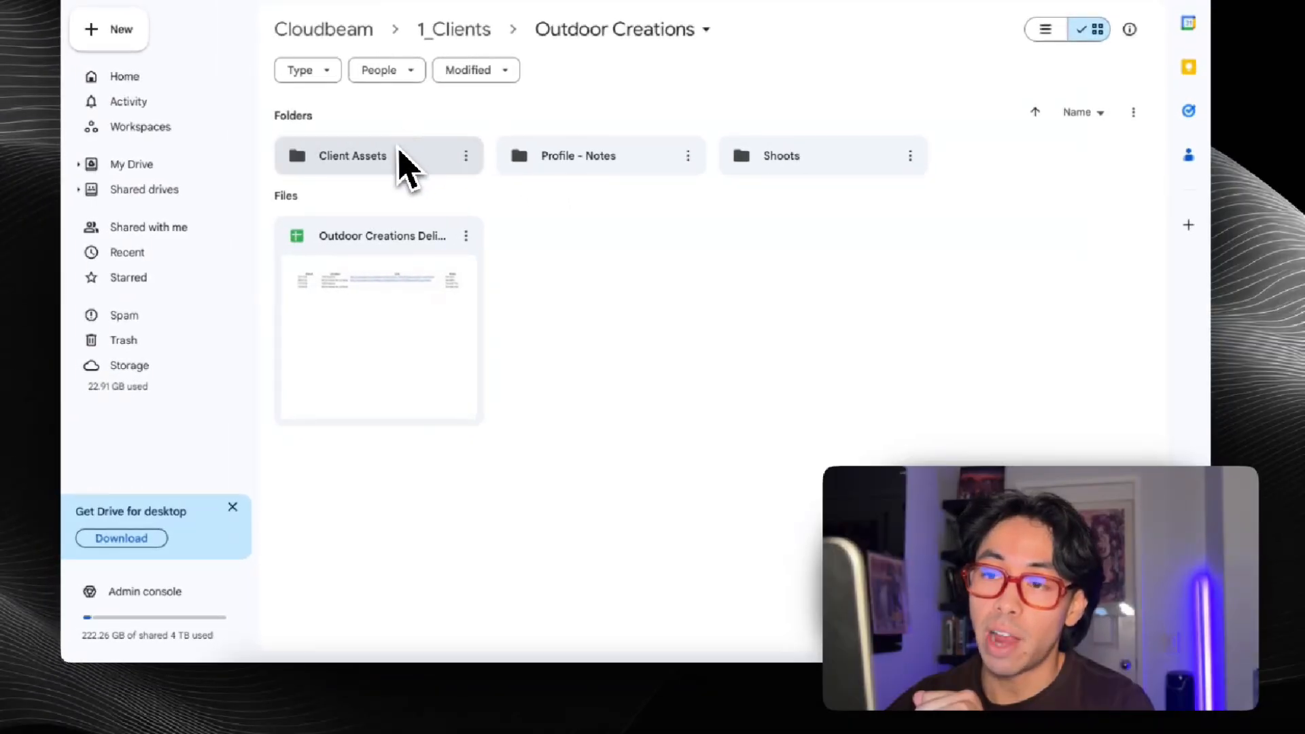
Step: Open the Shoots folder and view the available actions for the 0_LOCATION template folder, leaving it as is
{"action": "mouse_move", "coordinate": [764, 173]}
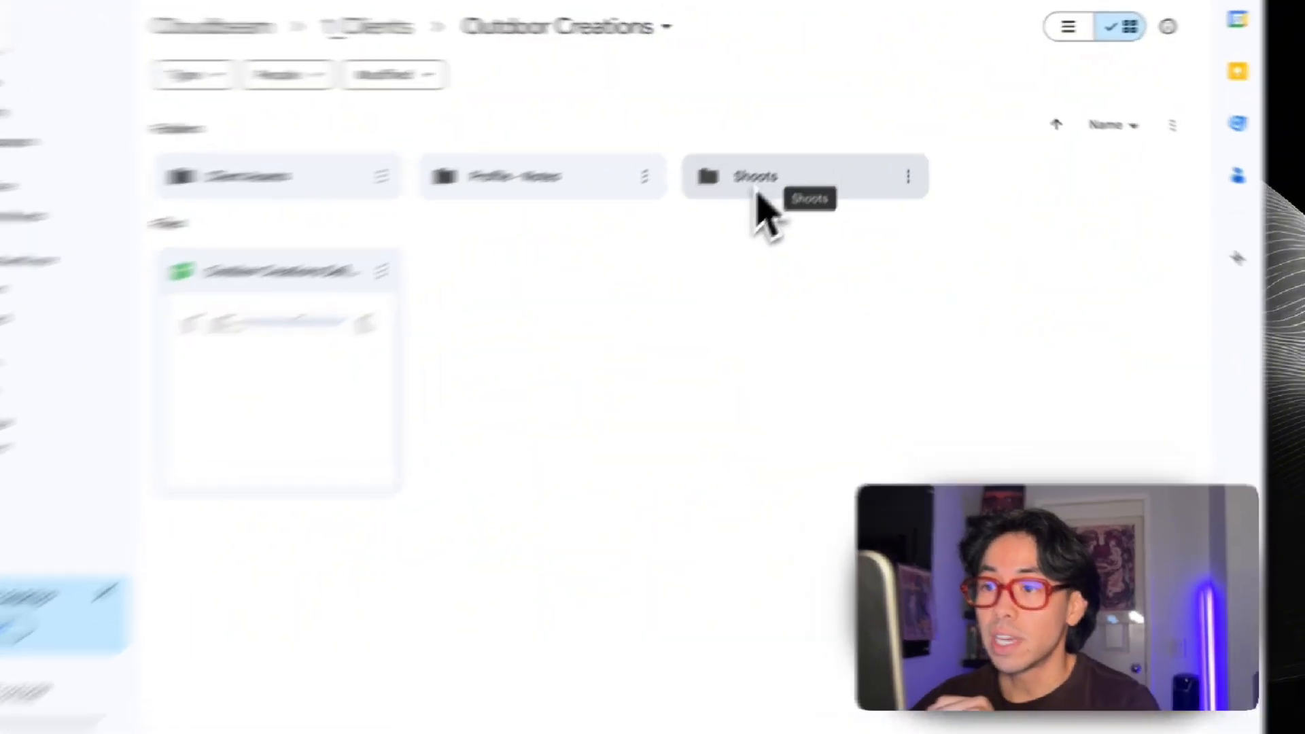
{"action": "double_click", "coordinate": [782, 160]}
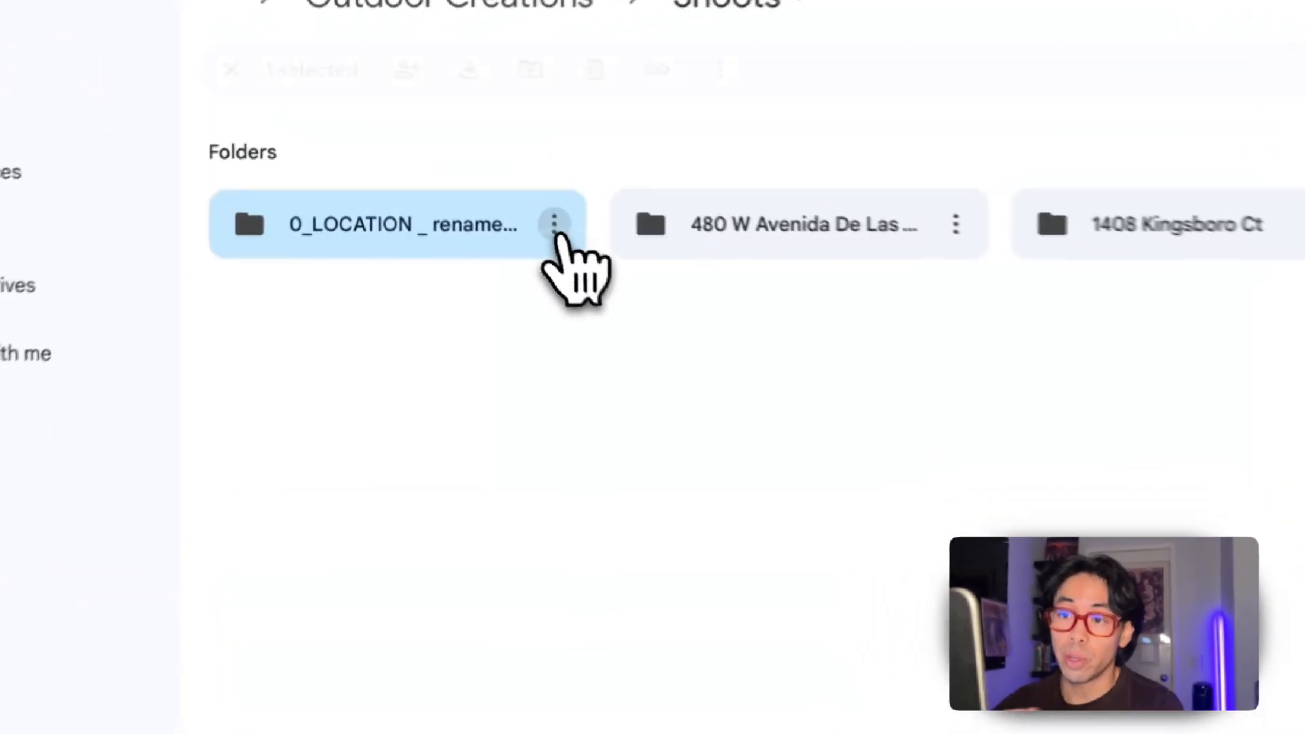
{"action": "left_click", "coordinate": [465, 156]}
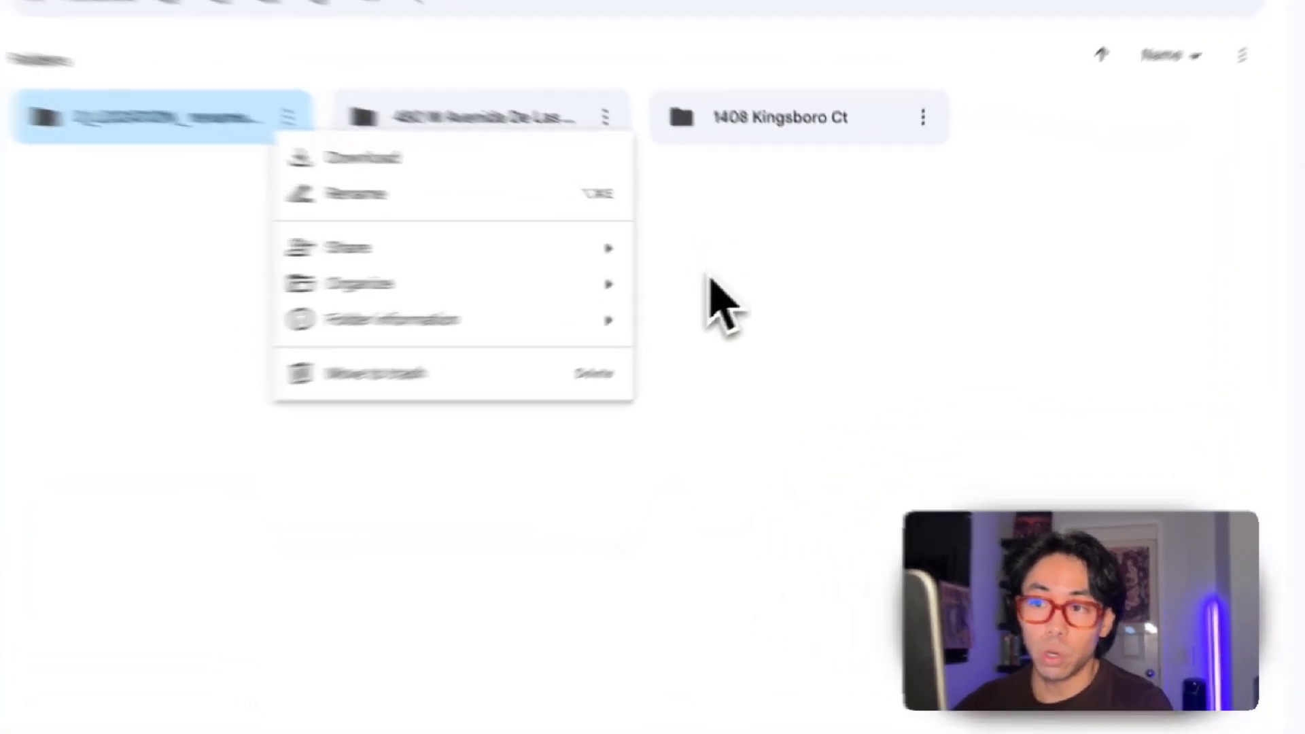
{"action": "left_click", "coordinate": [763, 270]}
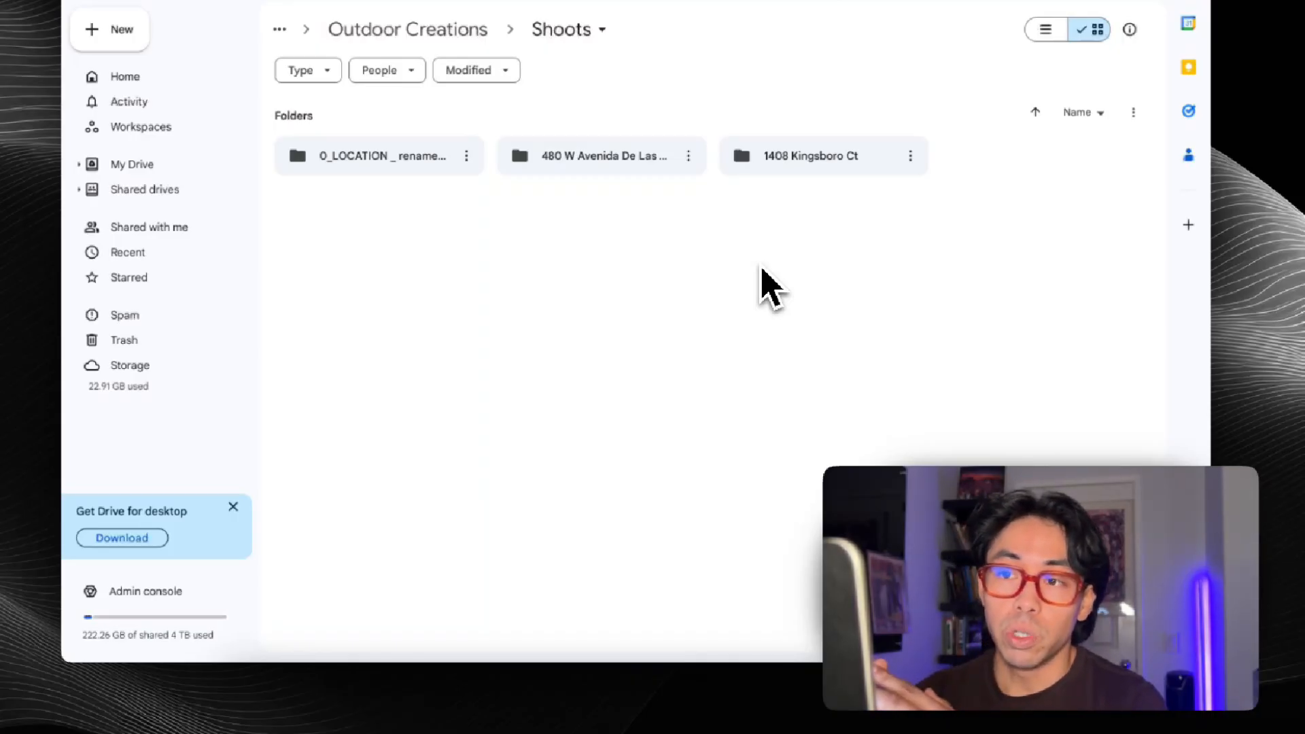
Step: Browse the last shoot-location folder through 09_13_24 down to 1_Footage, and return to the location folder
{"action": "double_click", "coordinate": [825, 155]}
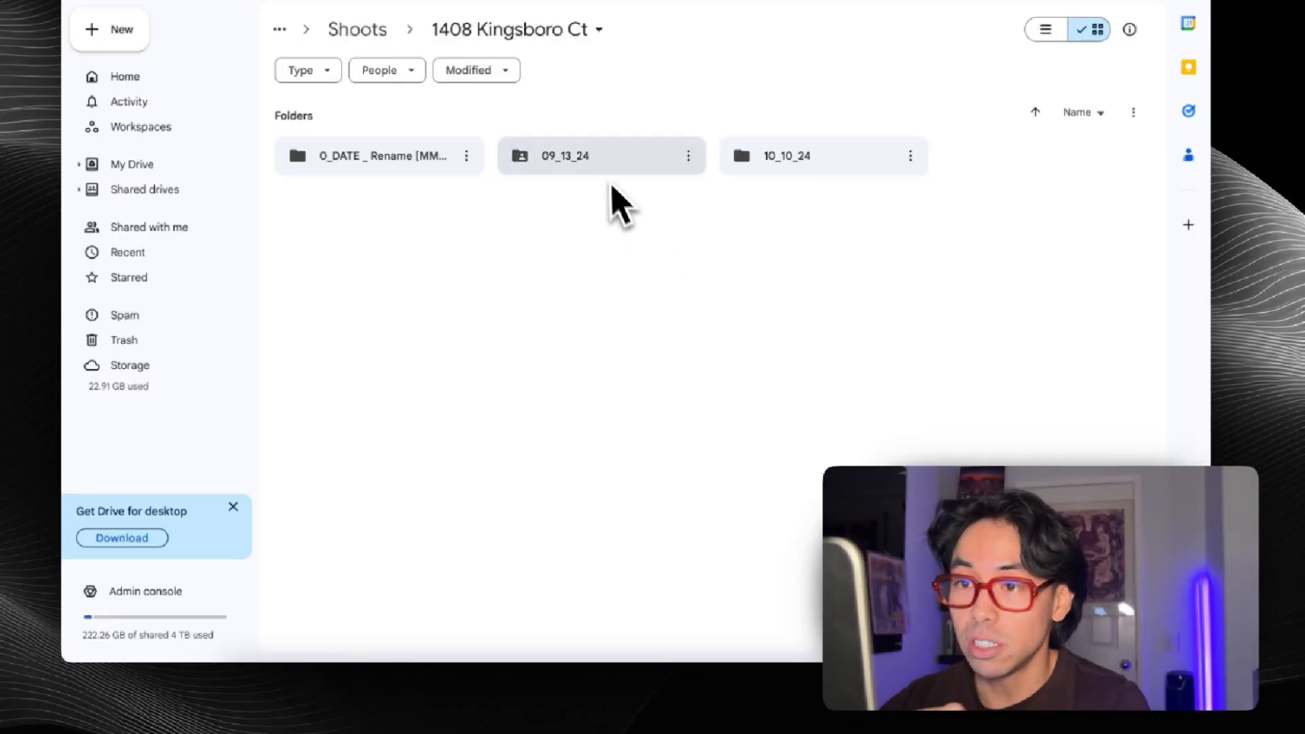
{"action": "double_click", "coordinate": [599, 169]}
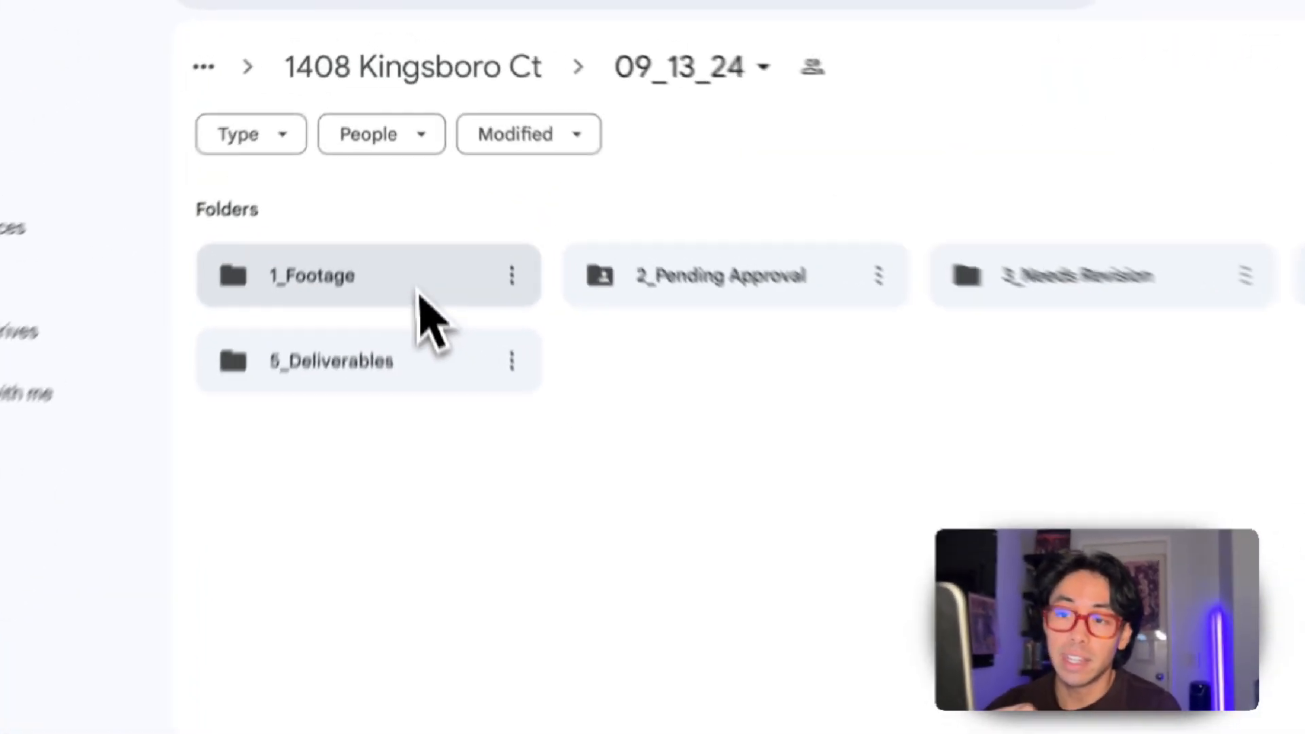
{"action": "double_click", "coordinate": [407, 163]}
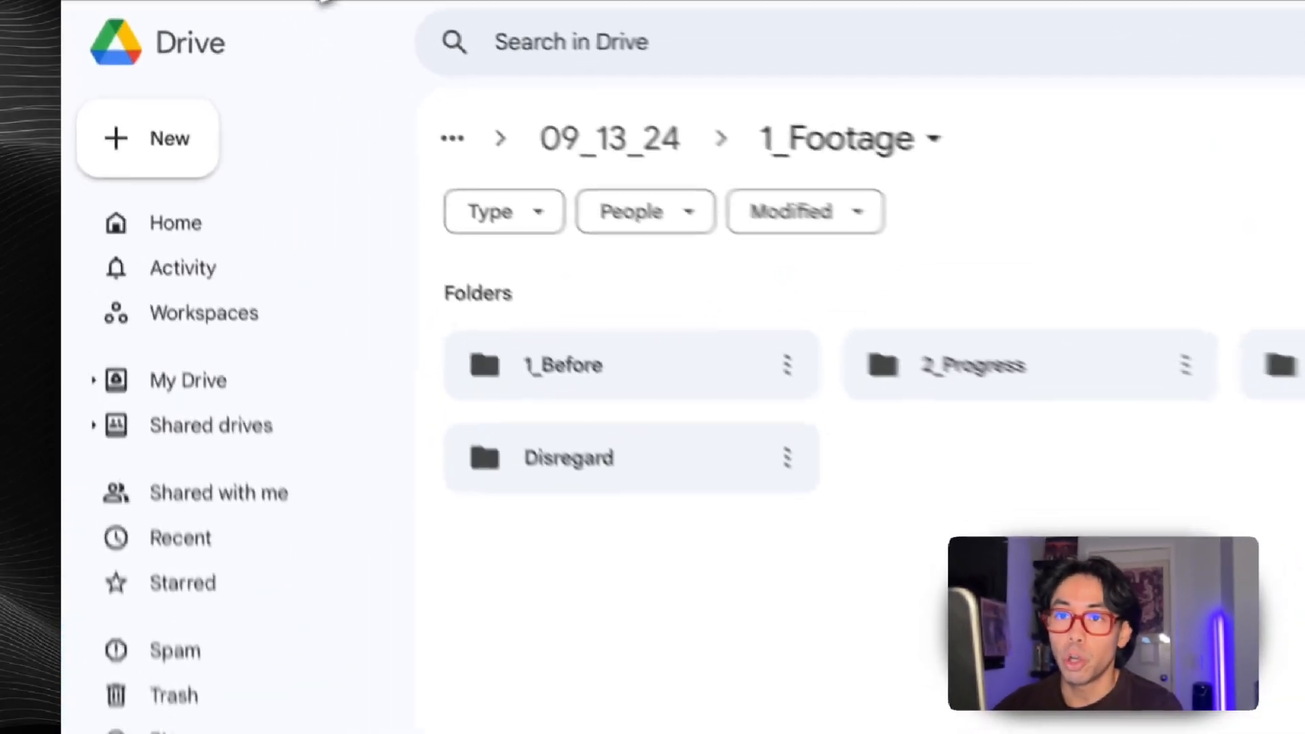
{"action": "left_click", "coordinate": [332, 2]}
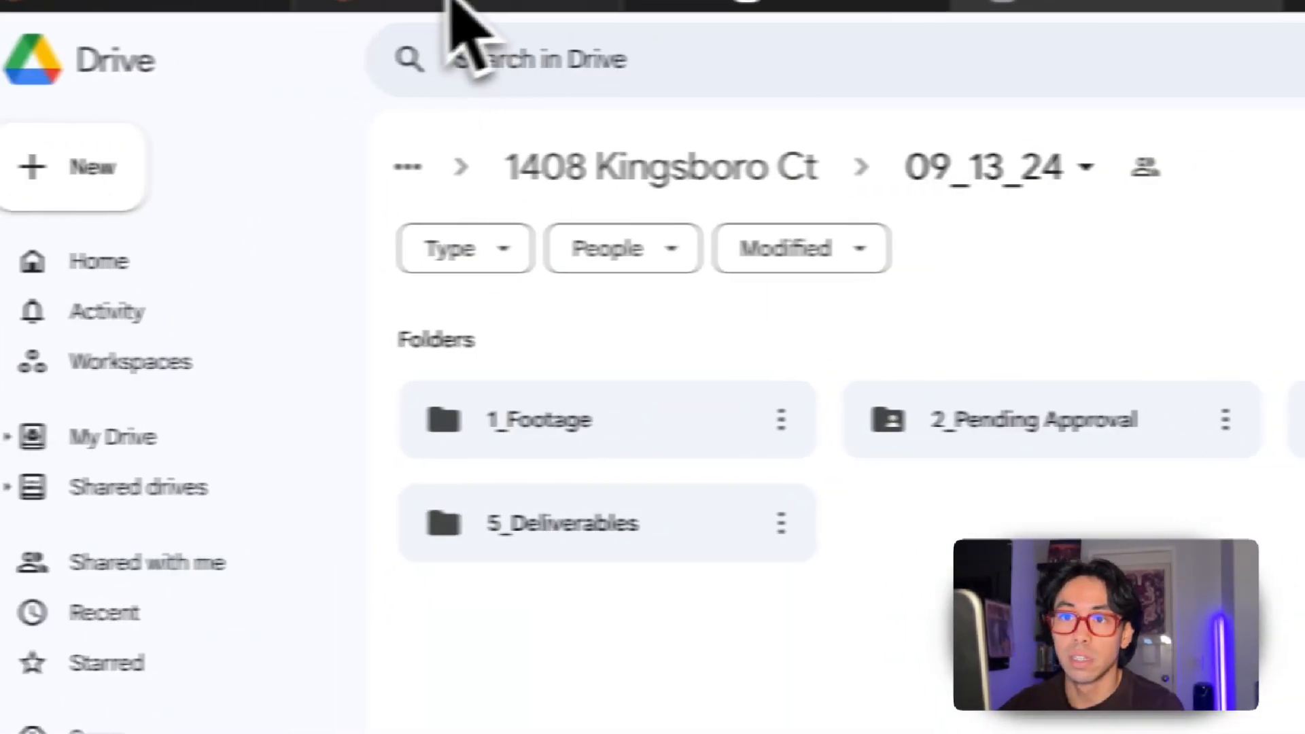
{"action": "left_click", "coordinate": [197, 2]}
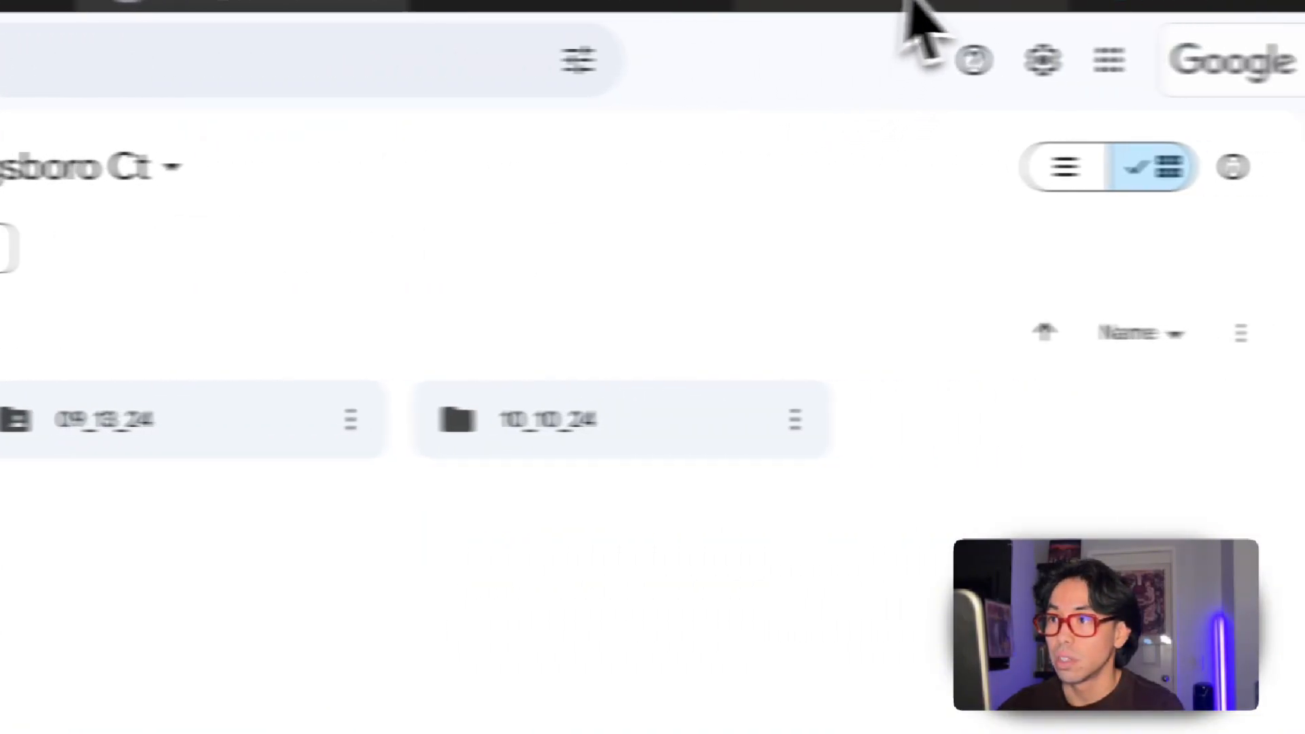
Step: Switch to the Make scenario and examine the module chain from the Airtable trigger through Shoot Location, Shoot Date and Tools
{"action": "left_click", "coordinate": [826, 4]}
{"action": "left_click_drag", "start_coordinate": [517, 555], "coordinate": [877, 555]}
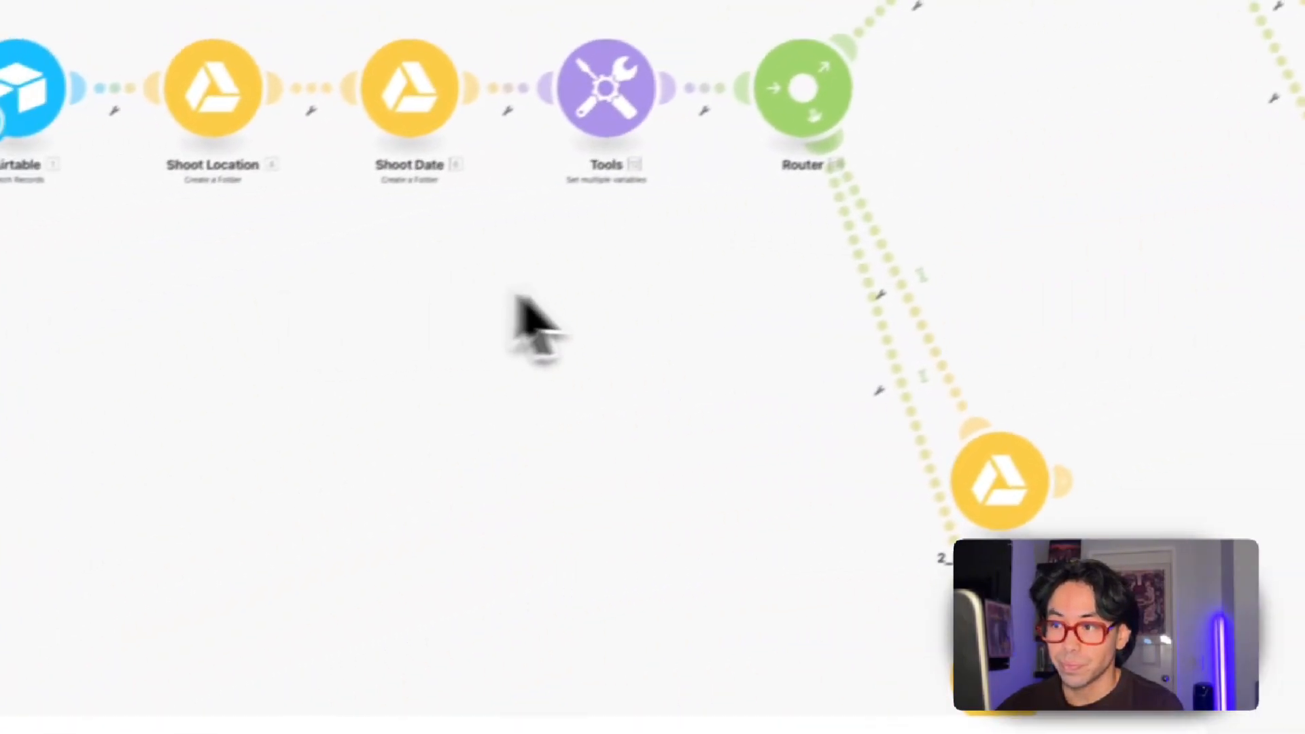
{"action": "left_click_drag", "start_coordinate": [518, 299], "coordinate": [723, 384]}
{"action": "scroll", "coordinate": [449, 373], "scroll_direction": "up", "scroll_amount": 5}
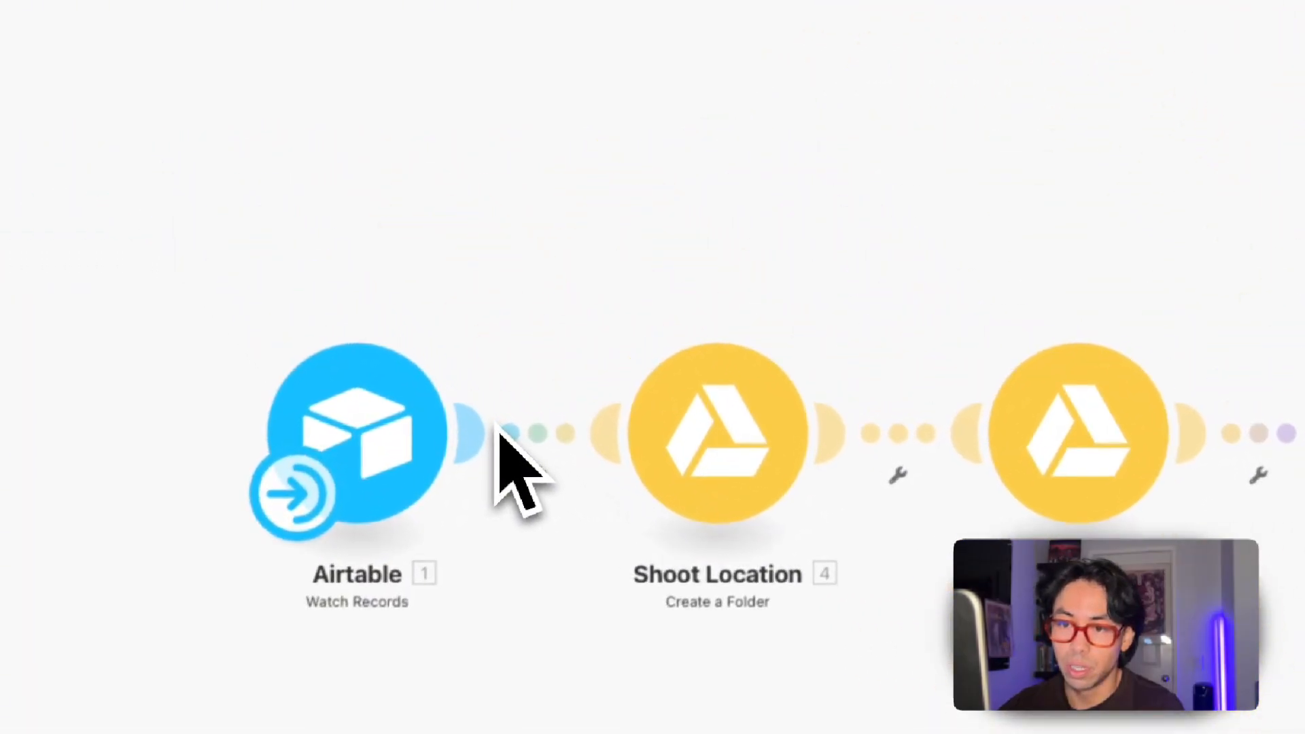
{"action": "scroll", "coordinate": [496, 425], "scroll_direction": "up", "scroll_amount": 2}
{"action": "left_click_drag", "start_coordinate": [525, 274], "coordinate": [368, 48]}
{"action": "left_click_drag", "start_coordinate": [992, 113], "coordinate": [448, 164]}
{"action": "scroll", "coordinate": [449, 164], "scroll_direction": "down", "scroll_amount": 5}
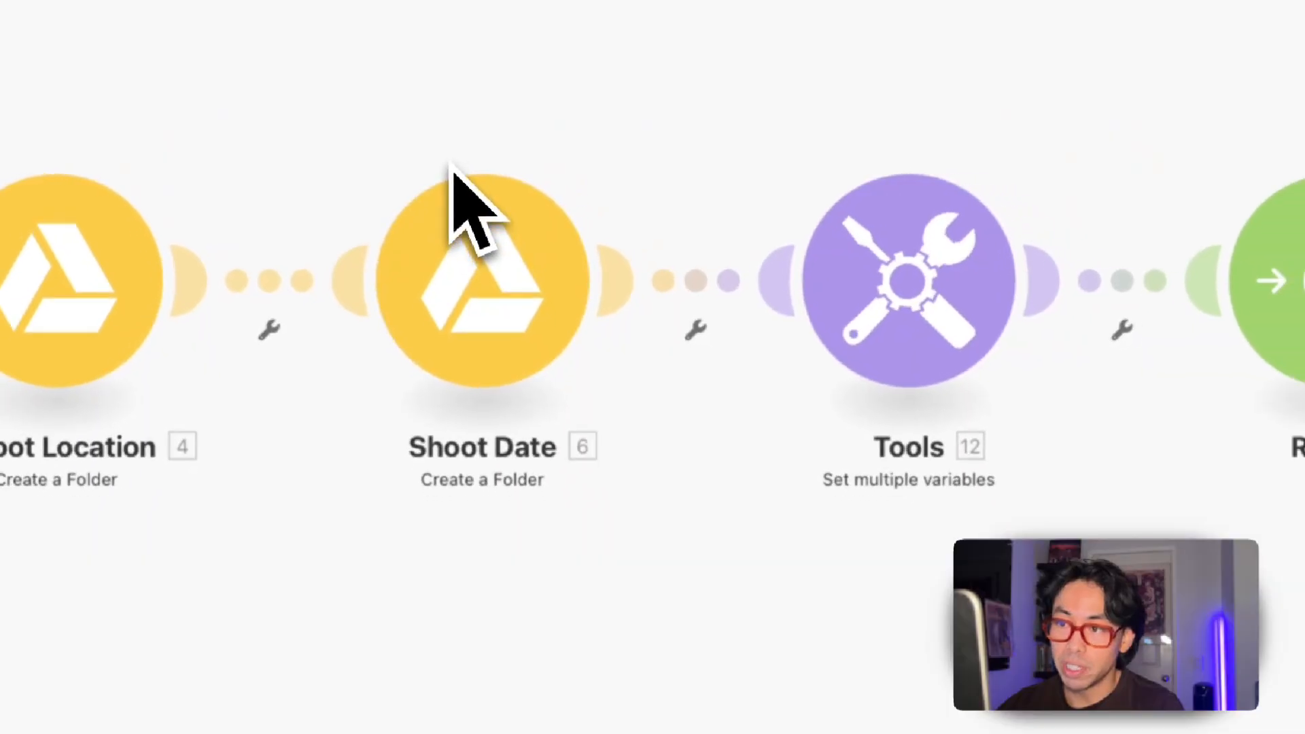
{"action": "scroll", "coordinate": [450, 167], "scroll_direction": "down", "scroll_amount": 5}
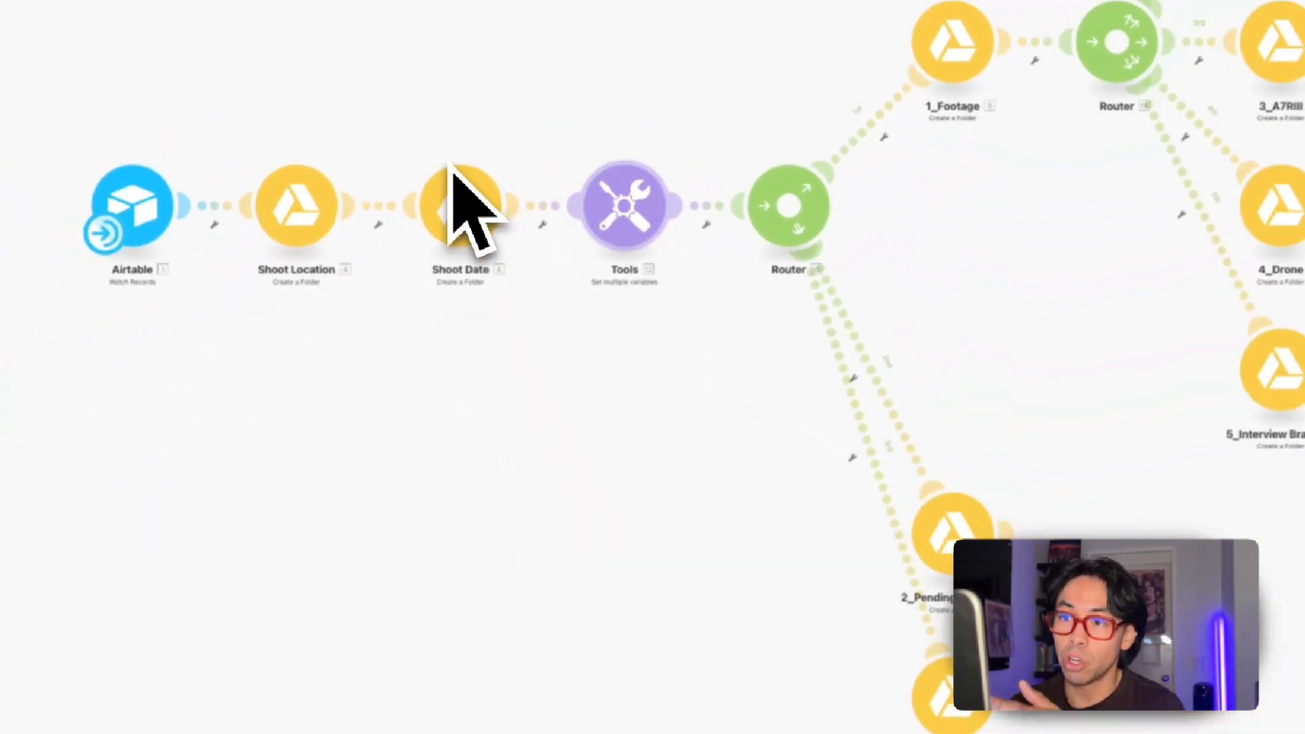
Step: Examine the scenario branch that creates the 1_Footage folder and the router that follows it
{"action": "left_click_drag", "start_coordinate": [789, 86], "coordinate": [355, 355]}
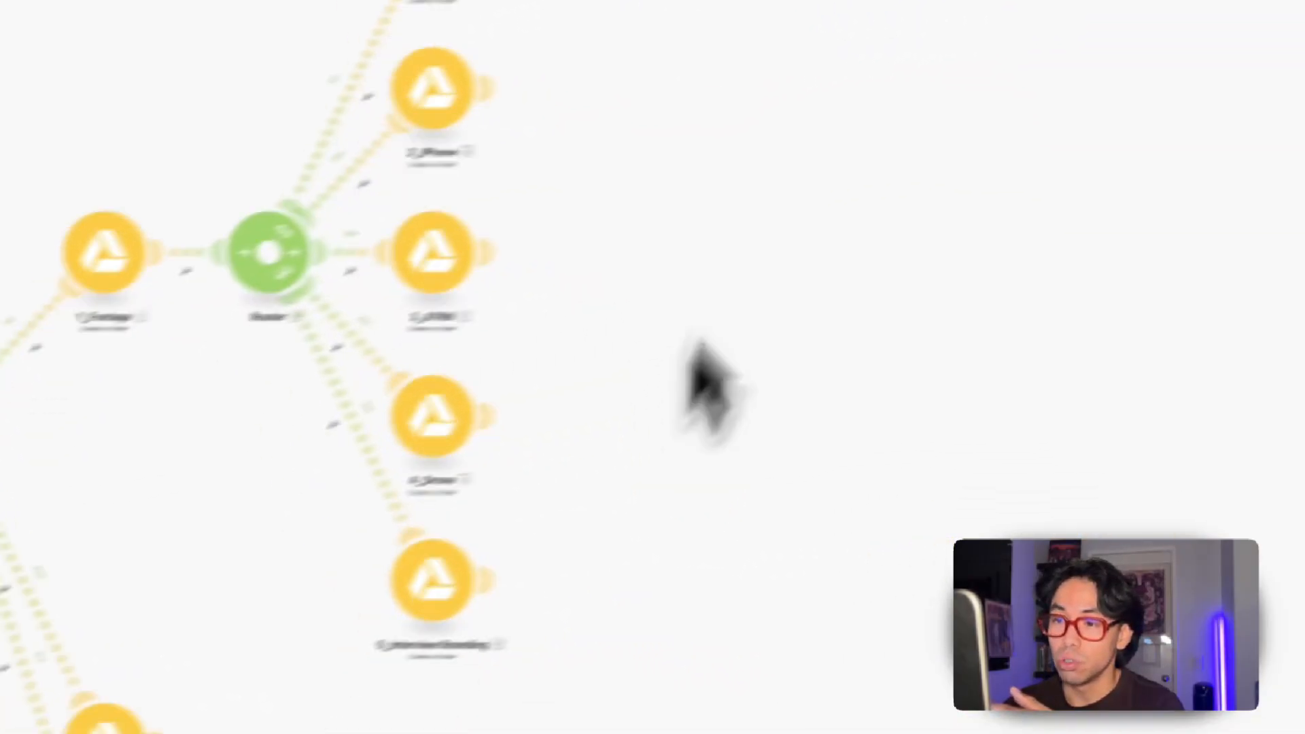
{"action": "left_click_drag", "start_coordinate": [701, 343], "coordinate": [944, 246]}
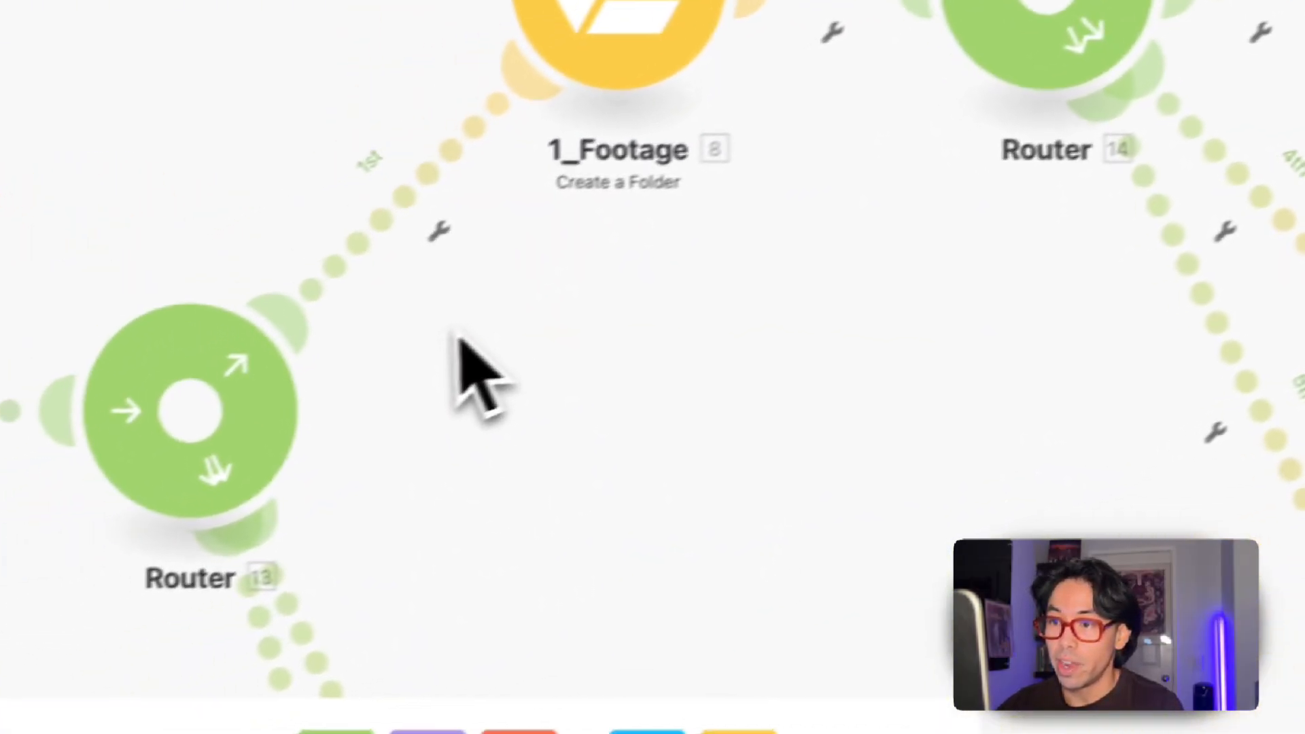
{"action": "left_click_drag", "start_coordinate": [768, 226], "coordinate": [351, 448]}
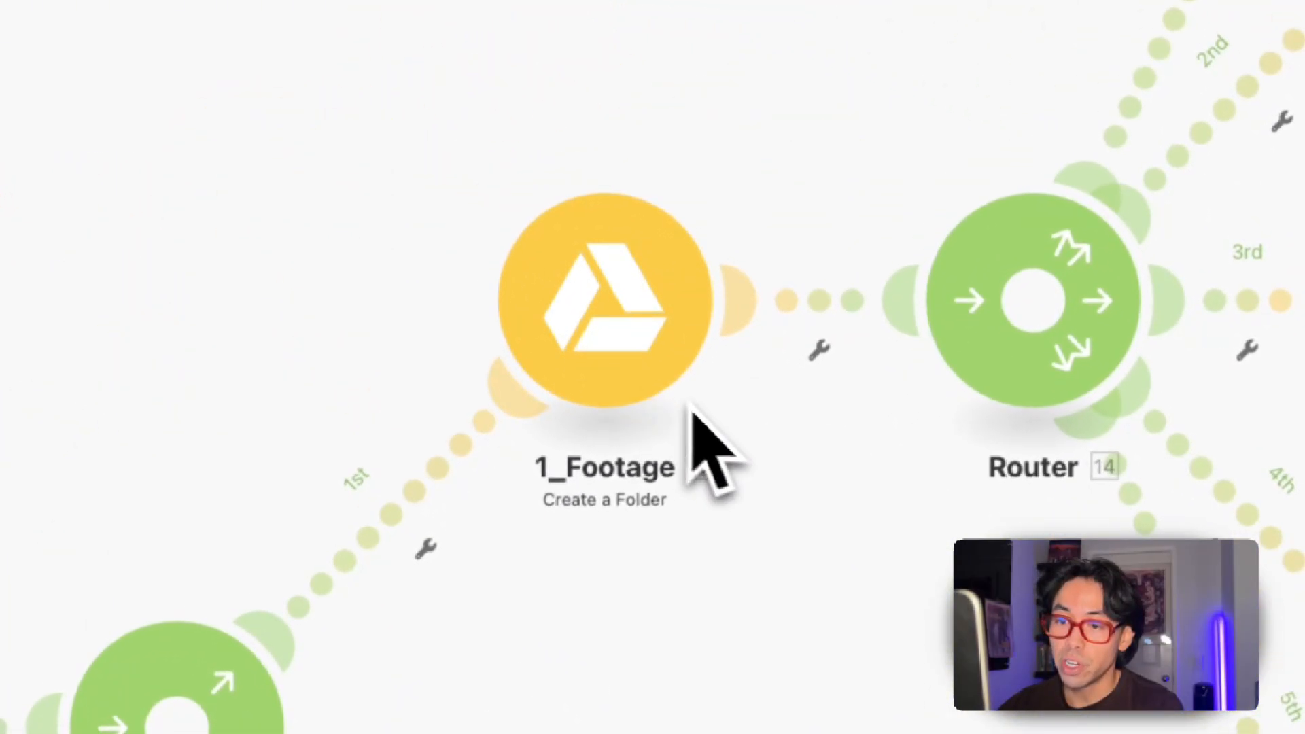
{"action": "left_click_drag", "start_coordinate": [826, 499], "coordinate": [352, 512]}
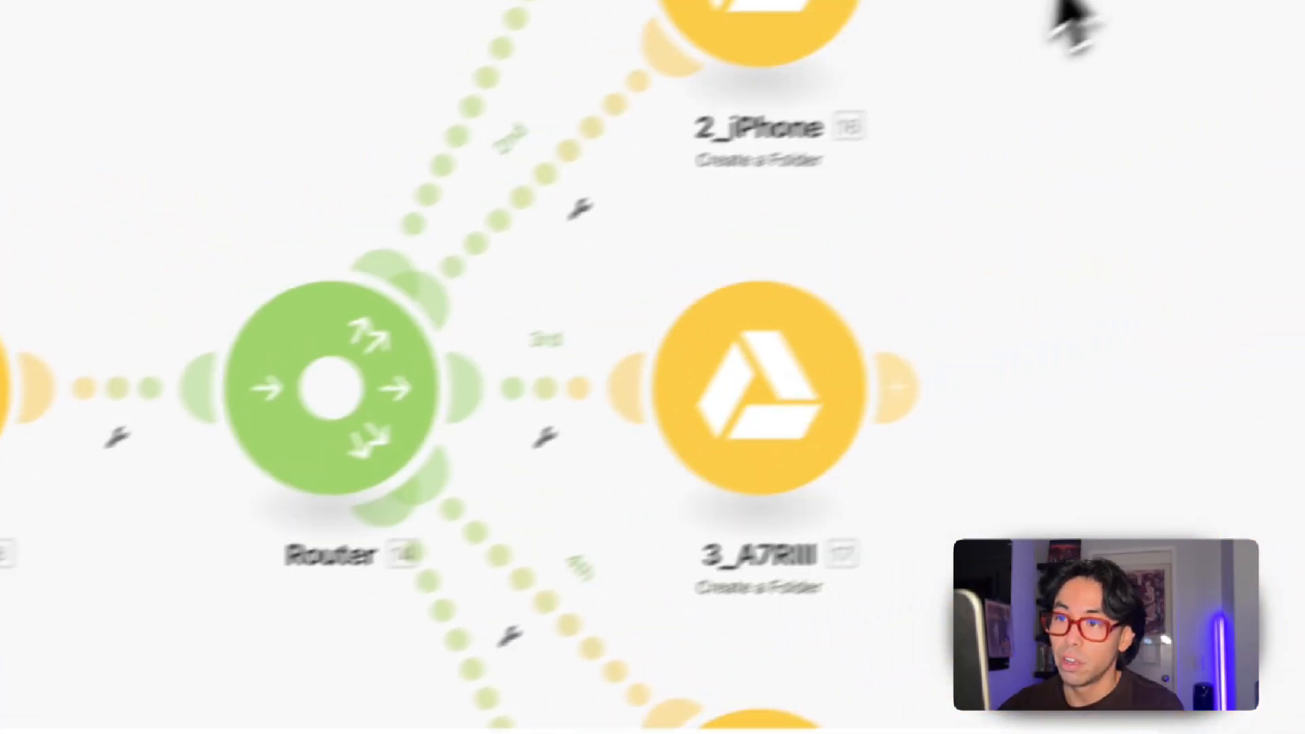
{"action": "left_click_drag", "start_coordinate": [1040, 41], "coordinate": [431, 548]}
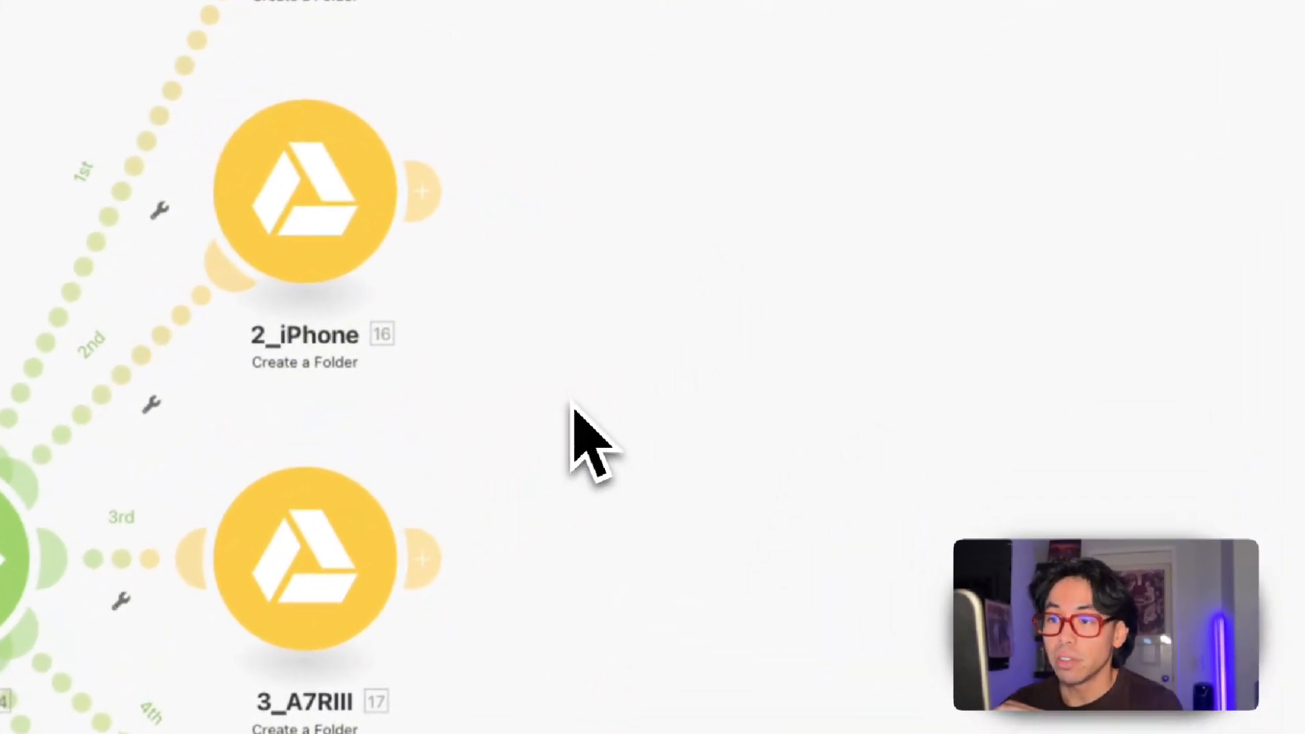
Step: Examine the footage subfolder modules from 2_iPhone and 3_A7RIII to 4_Drone and 5_Interview Branding
{"action": "left_click_drag", "start_coordinate": [571, 403], "coordinate": [693, 34]}
{"action": "scroll", "coordinate": [675, 484], "scroll_direction": "down", "scroll_amount": 15}
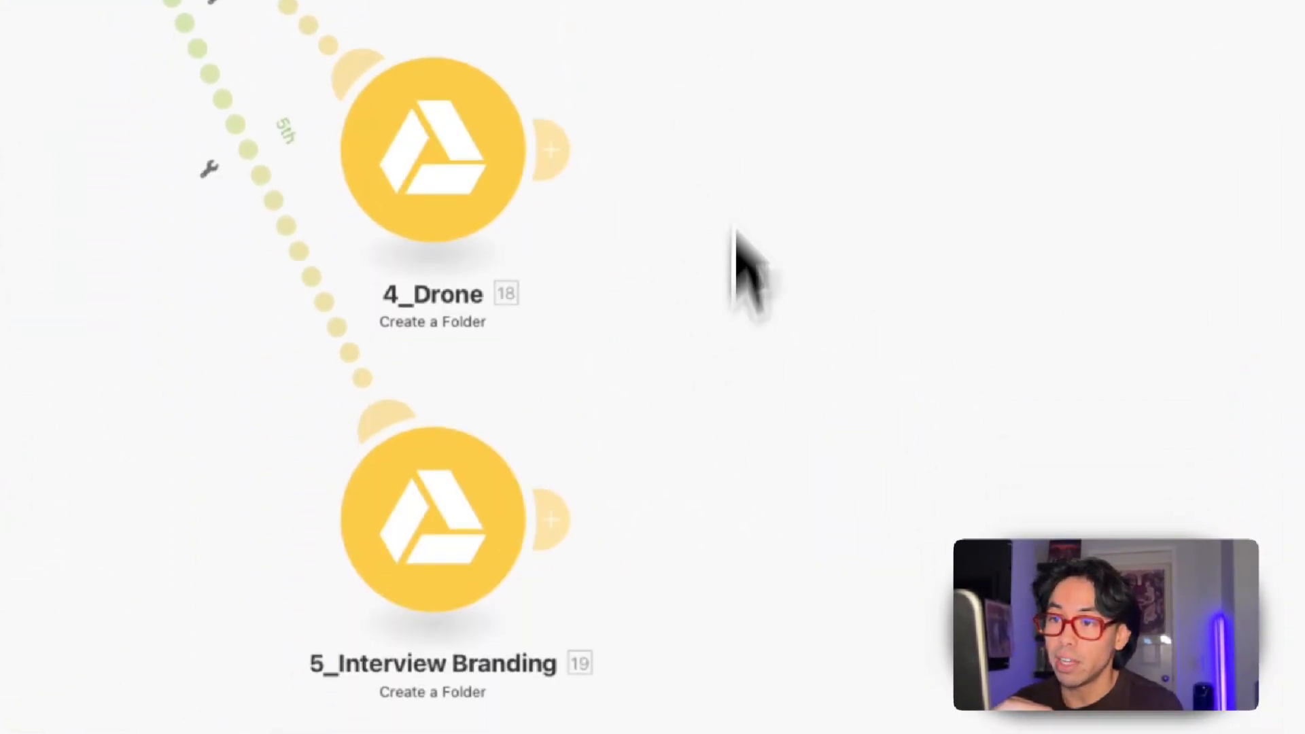
{"action": "left_click_drag", "start_coordinate": [744, 134], "coordinate": [507, 563]}
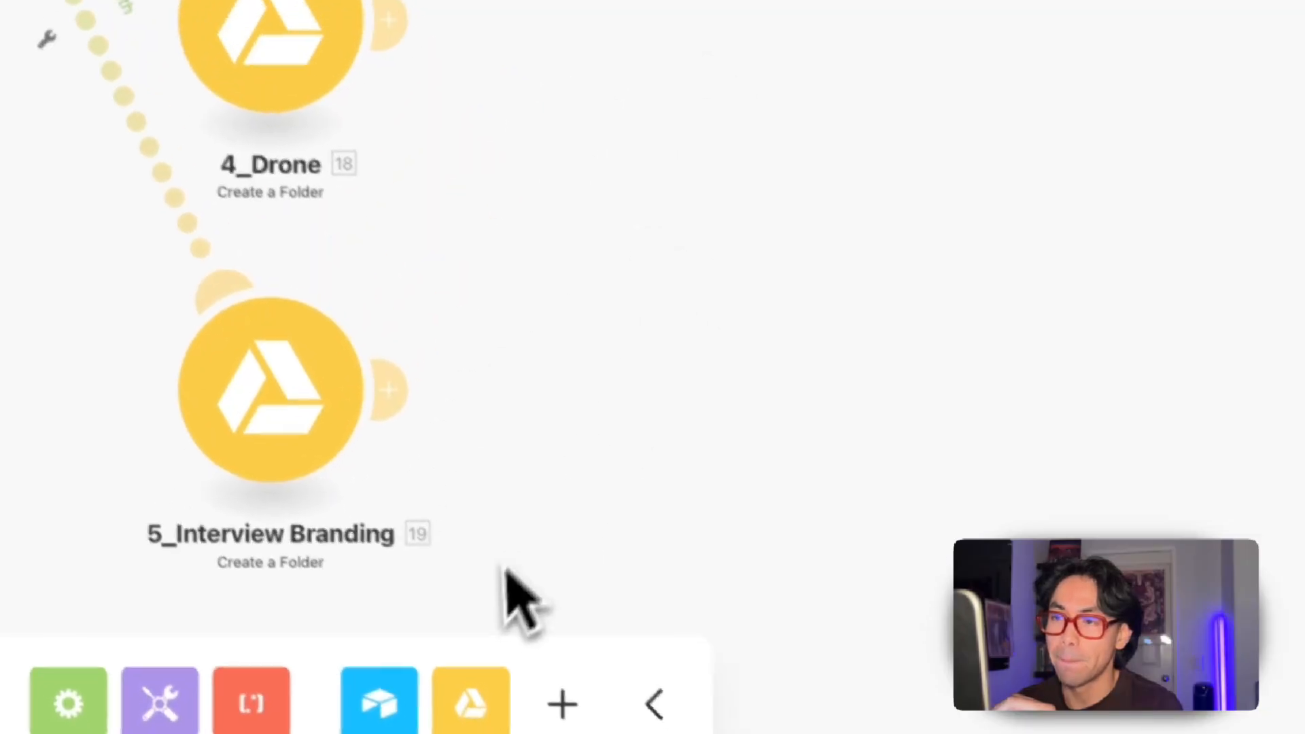
{"action": "left_click_drag", "start_coordinate": [605, 34], "coordinate": [693, 399]}
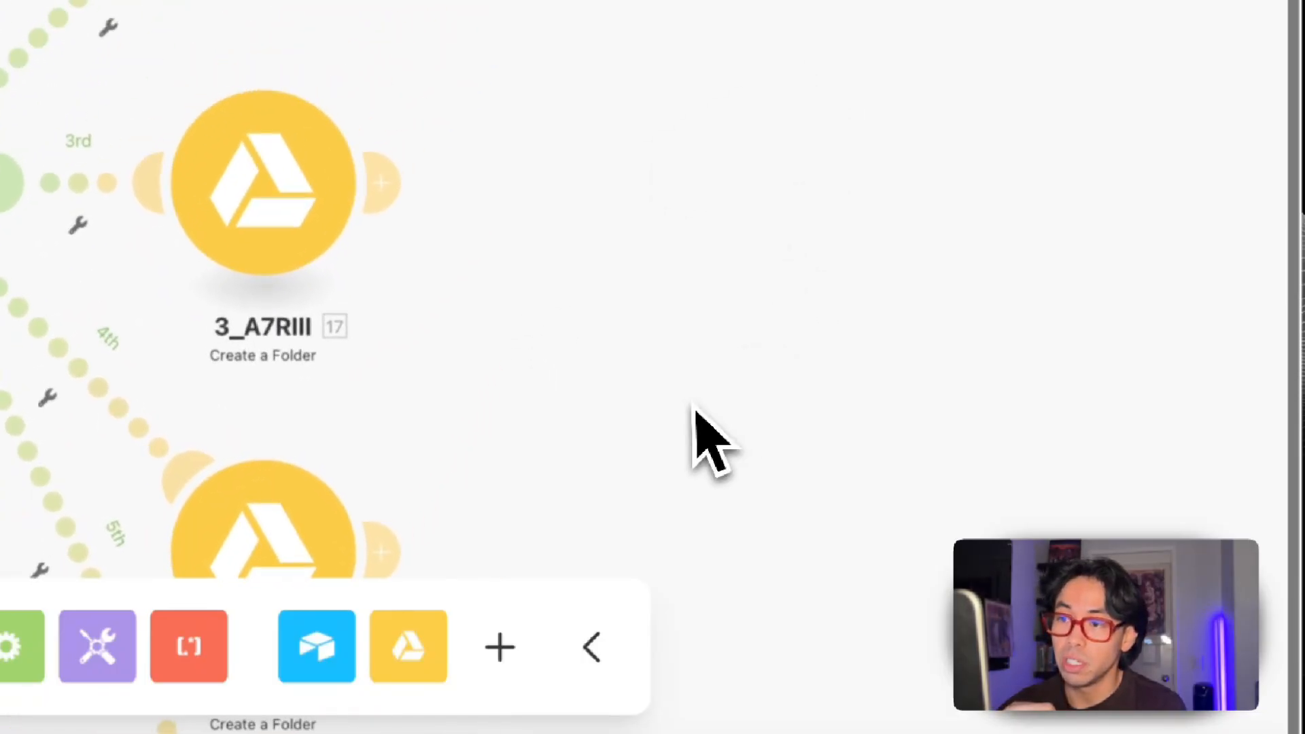
{"action": "left_click_drag", "start_coordinate": [724, 496], "coordinate": [734, 9]}
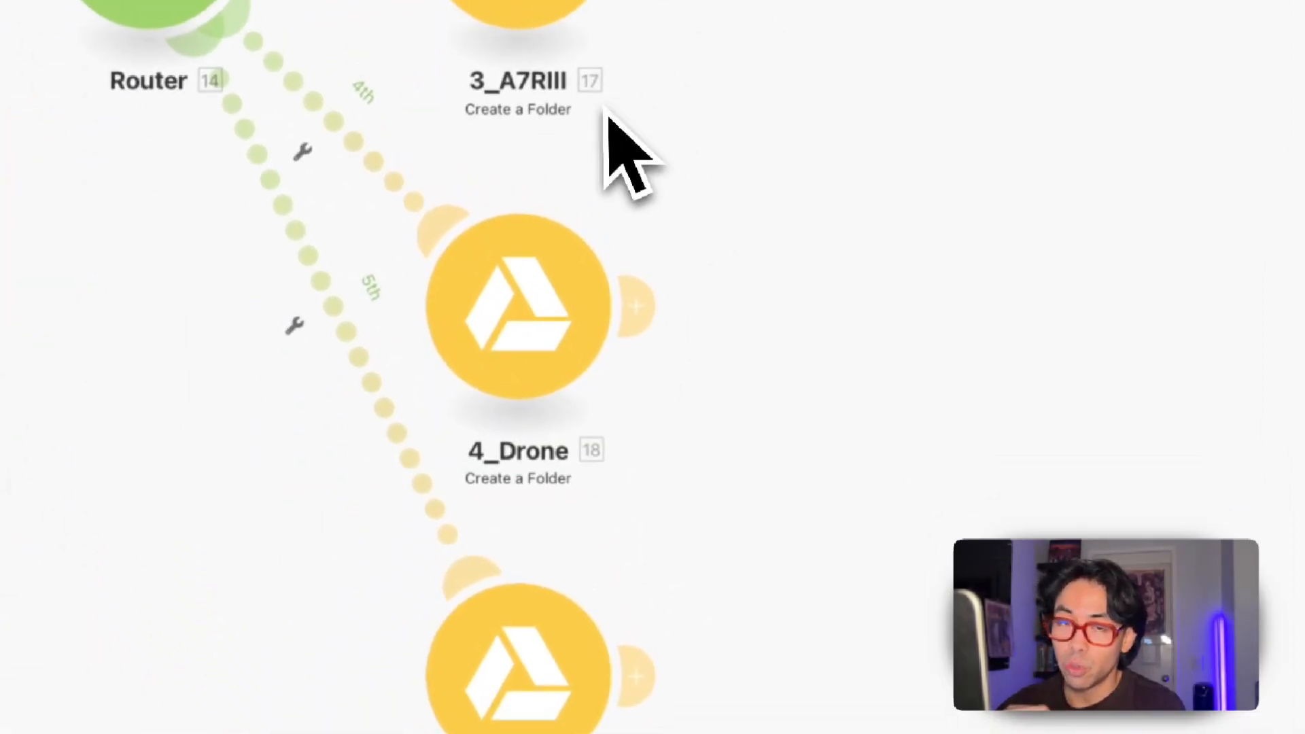
{"action": "left_click_drag", "start_coordinate": [760, 347], "coordinate": [766, 56]}
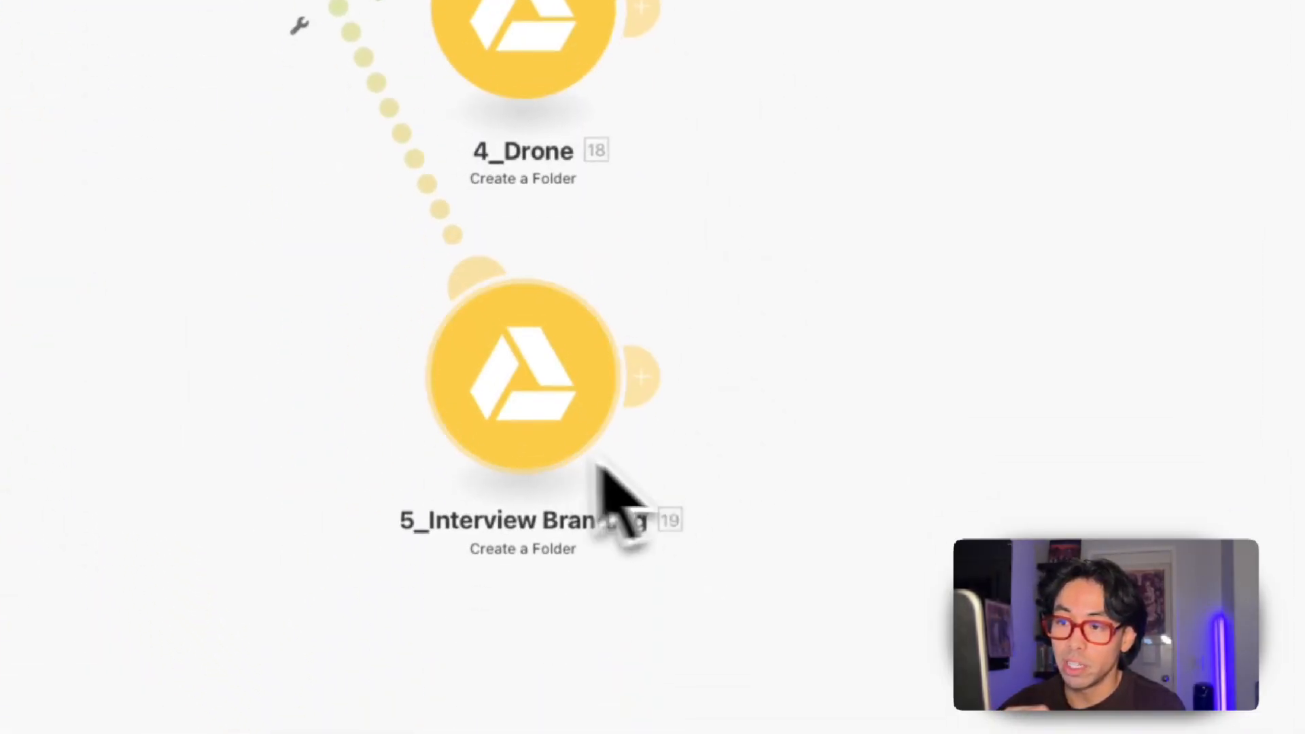
{"action": "left_click_drag", "start_coordinate": [603, 485], "coordinate": [744, 106]}
{"action": "left_click_drag", "start_coordinate": [514, 407], "coordinate": [874, 27]}
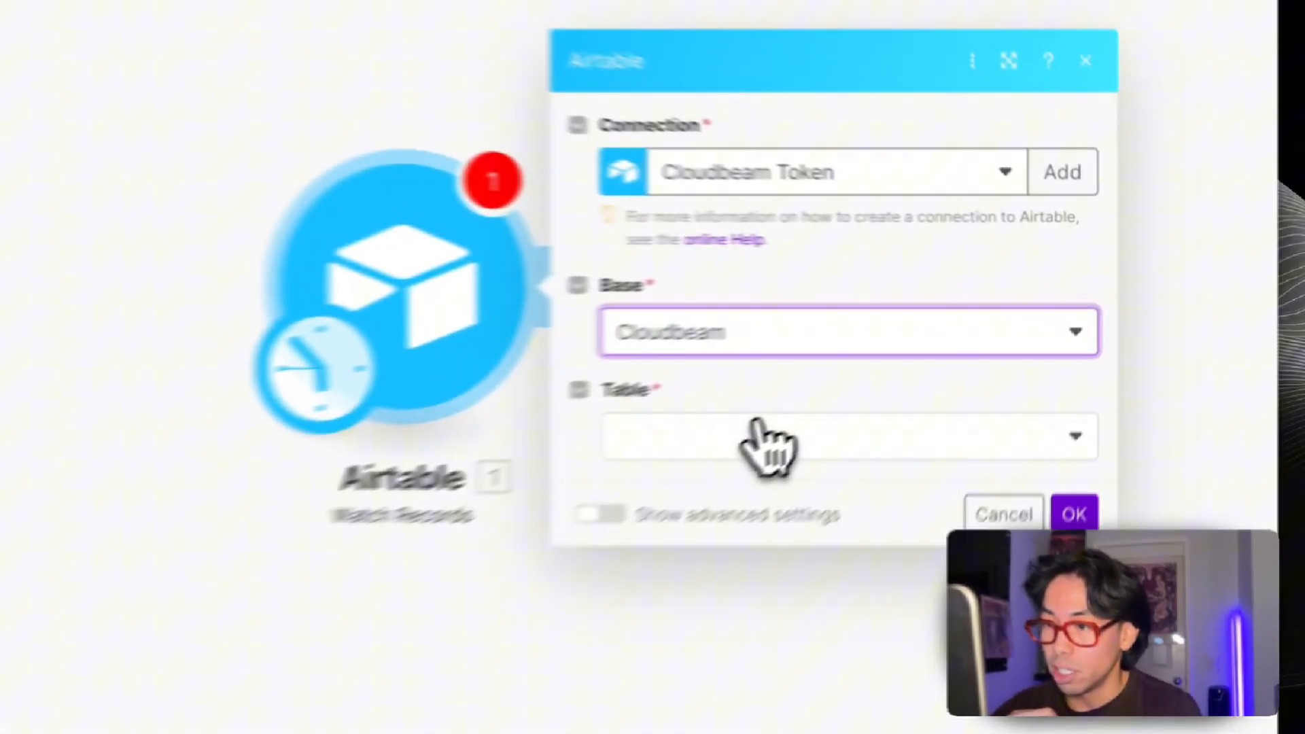
Step: Set the Airtable Watch Records trigger to the CORE table with Created as the trigger field
{"action": "left_click", "coordinate": [911, 361]}
{"action": "left_click", "coordinate": [887, 391]}
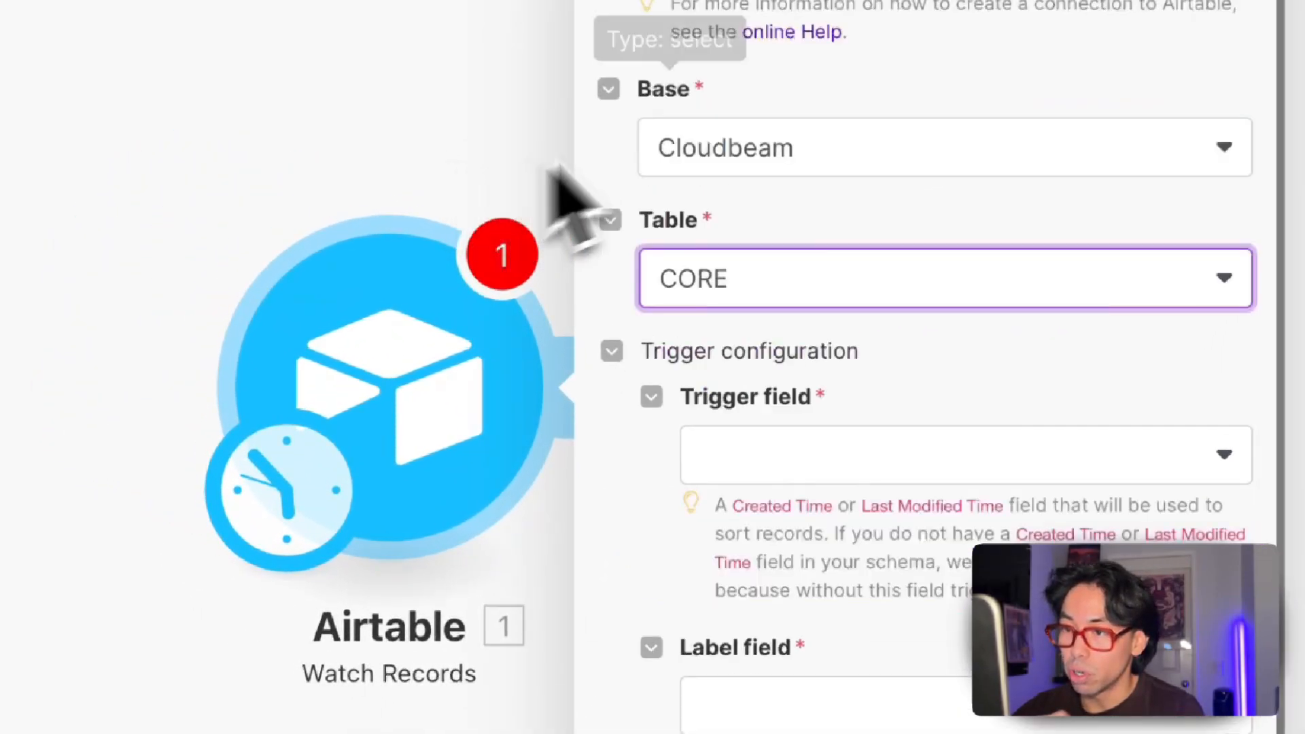
{"action": "scroll", "coordinate": [809, 354], "scroll_direction": "down", "scroll_amount": 1}
{"action": "left_click", "coordinate": [802, 409]}
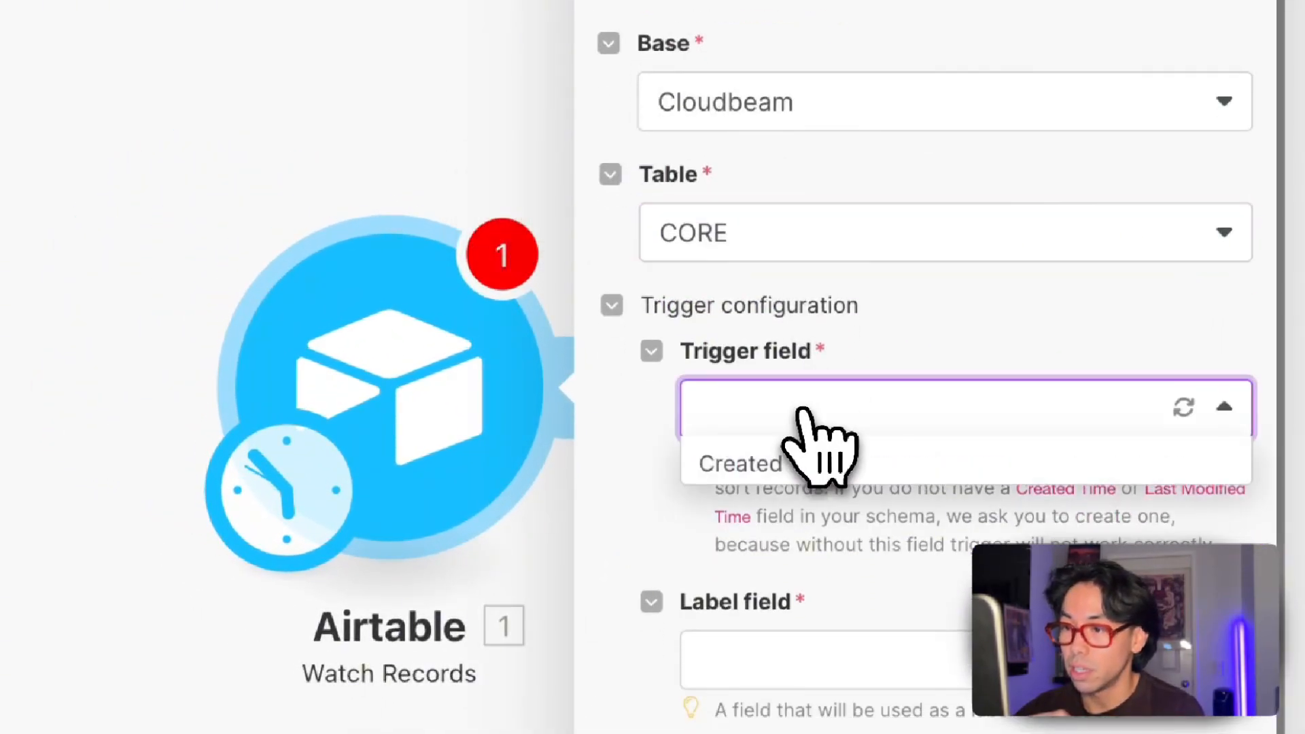
{"action": "left_click", "coordinate": [782, 468]}
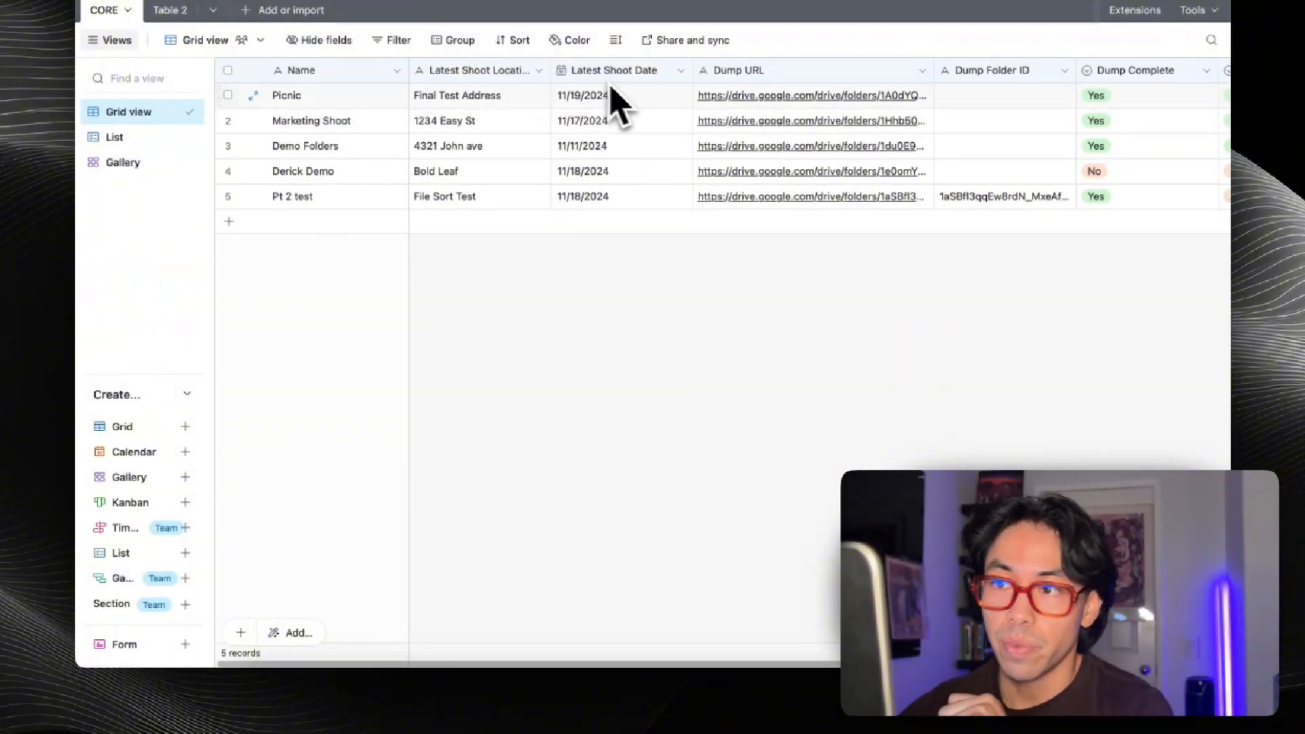
Step: Examine the CORE table's fields in Airtable, from Latest Shoot Date and Dump URL through Sorting Complete to Created
{"action": "scroll", "coordinate": [709, 130], "scroll_direction": "right", "scroll_amount": 1}
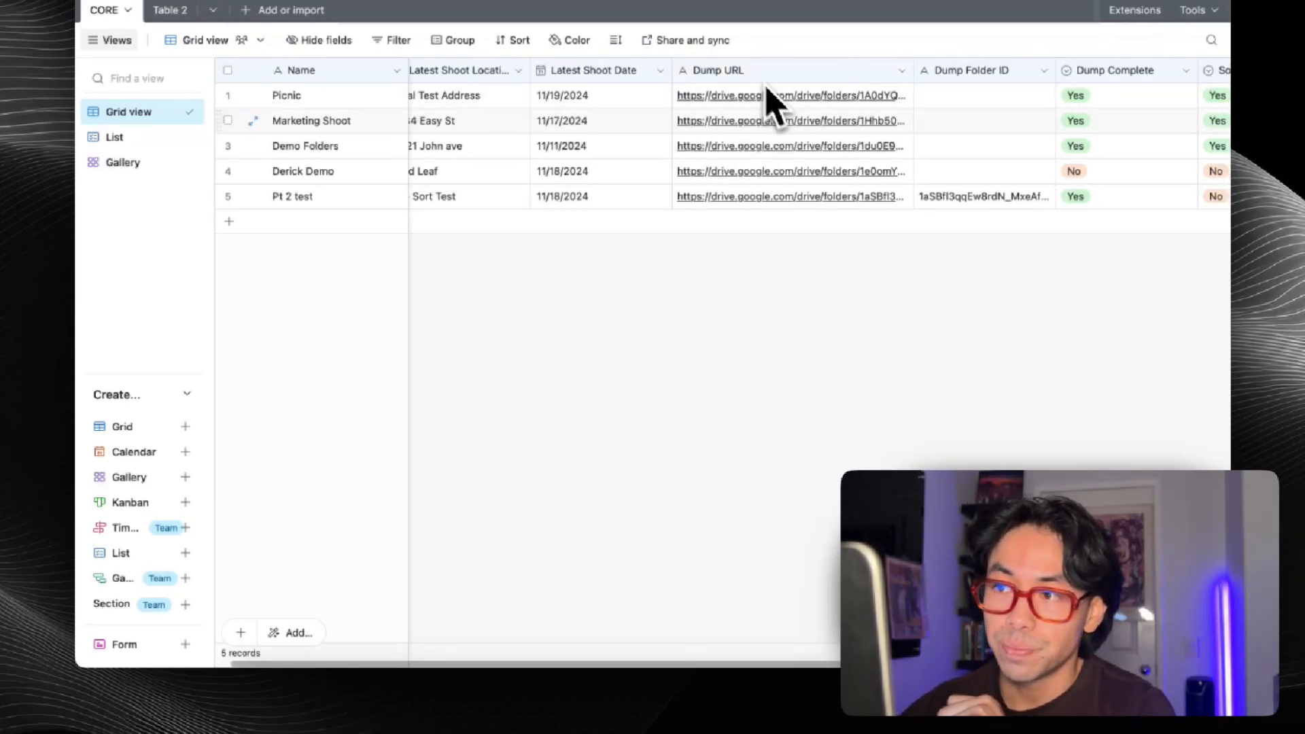
{"action": "scroll", "coordinate": [782, 116], "scroll_direction": "right", "scroll_amount": 3}
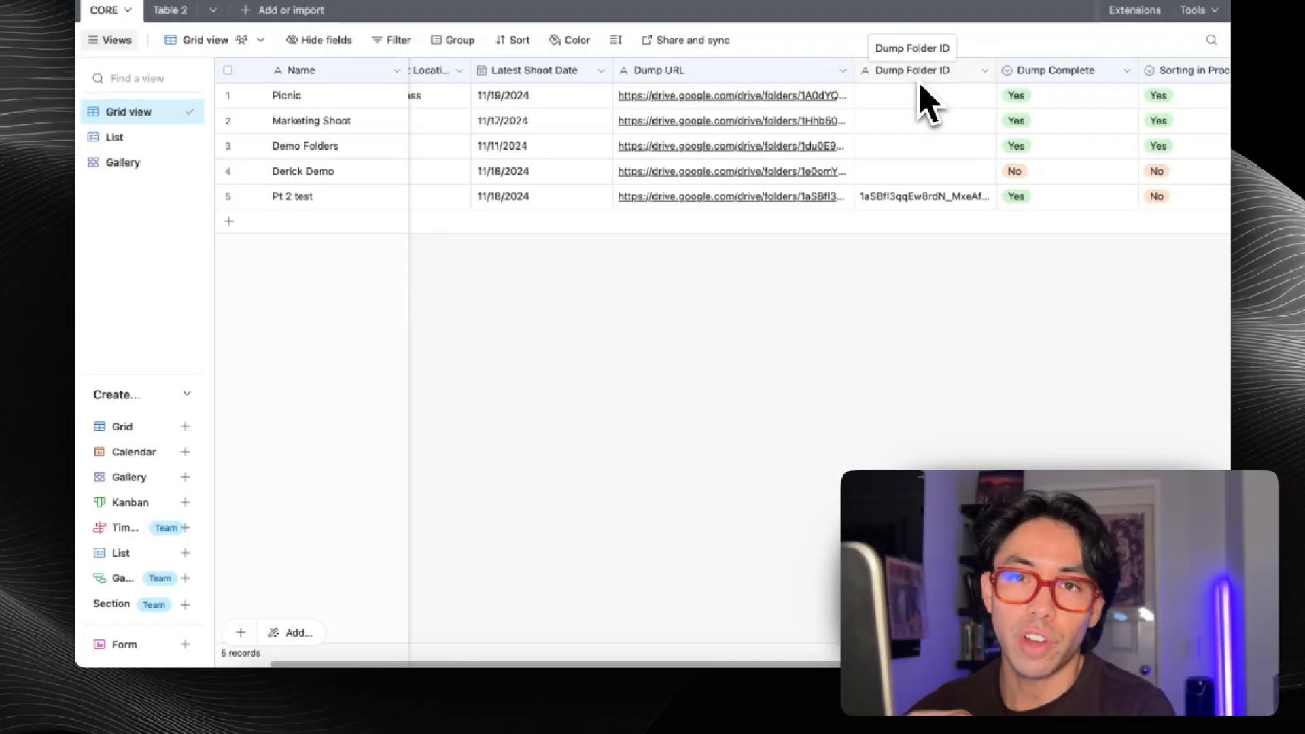
{"action": "scroll", "coordinate": [941, 102], "scroll_direction": "right", "scroll_amount": 15}
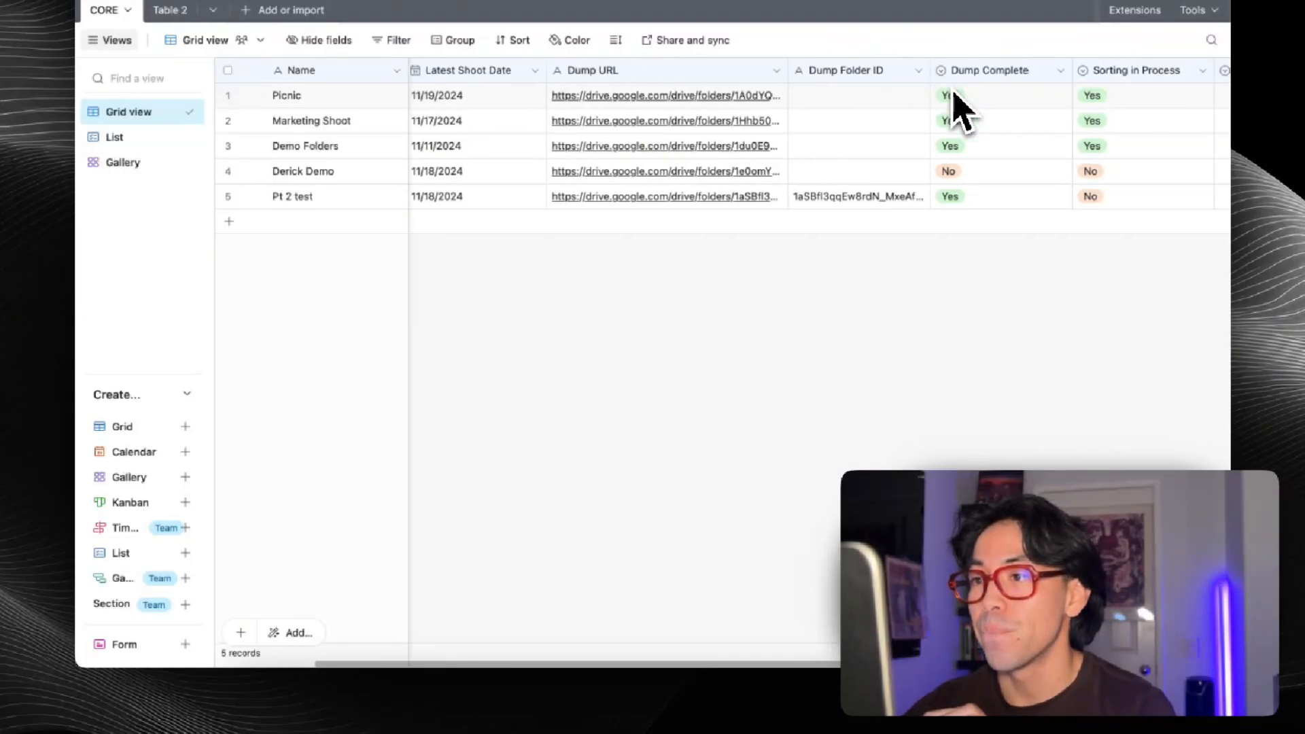
{"action": "scroll", "coordinate": [958, 108], "scroll_direction": "right", "scroll_amount": 3}
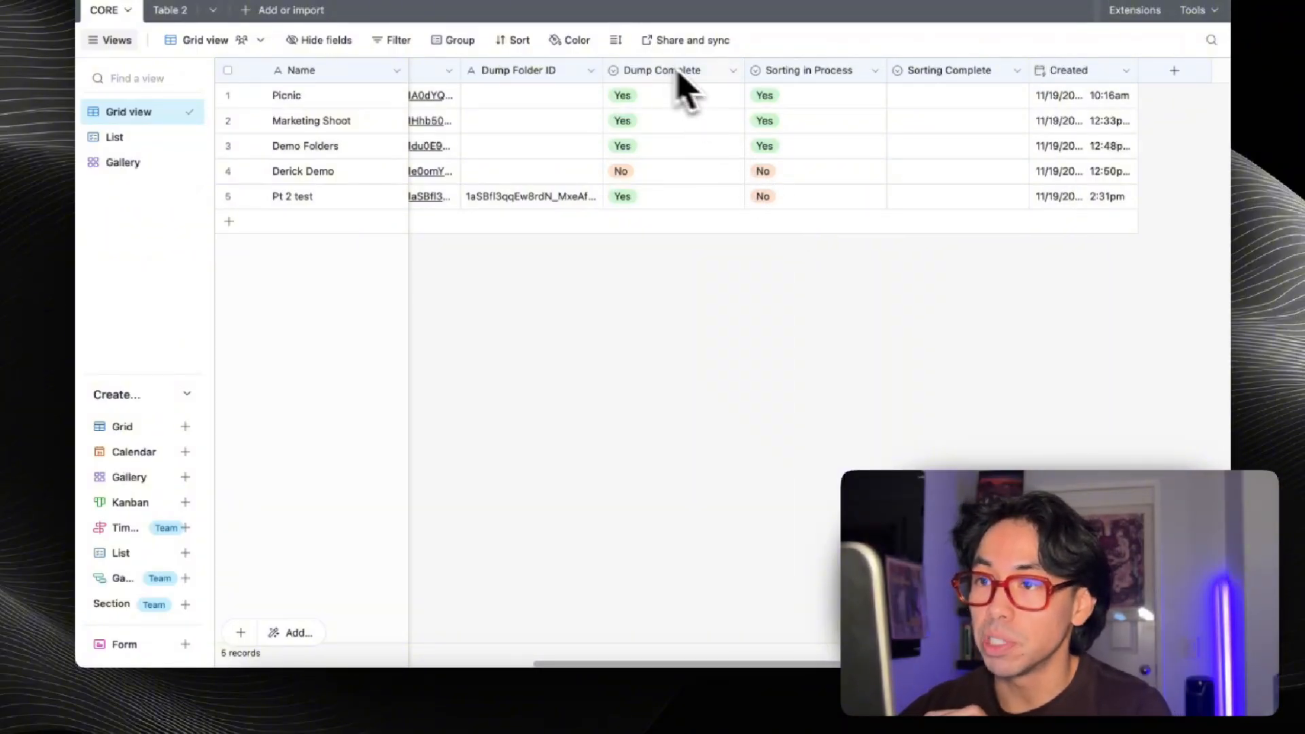
{"action": "scroll", "coordinate": [857, 102], "scroll_direction": "right", "scroll_amount": 2}
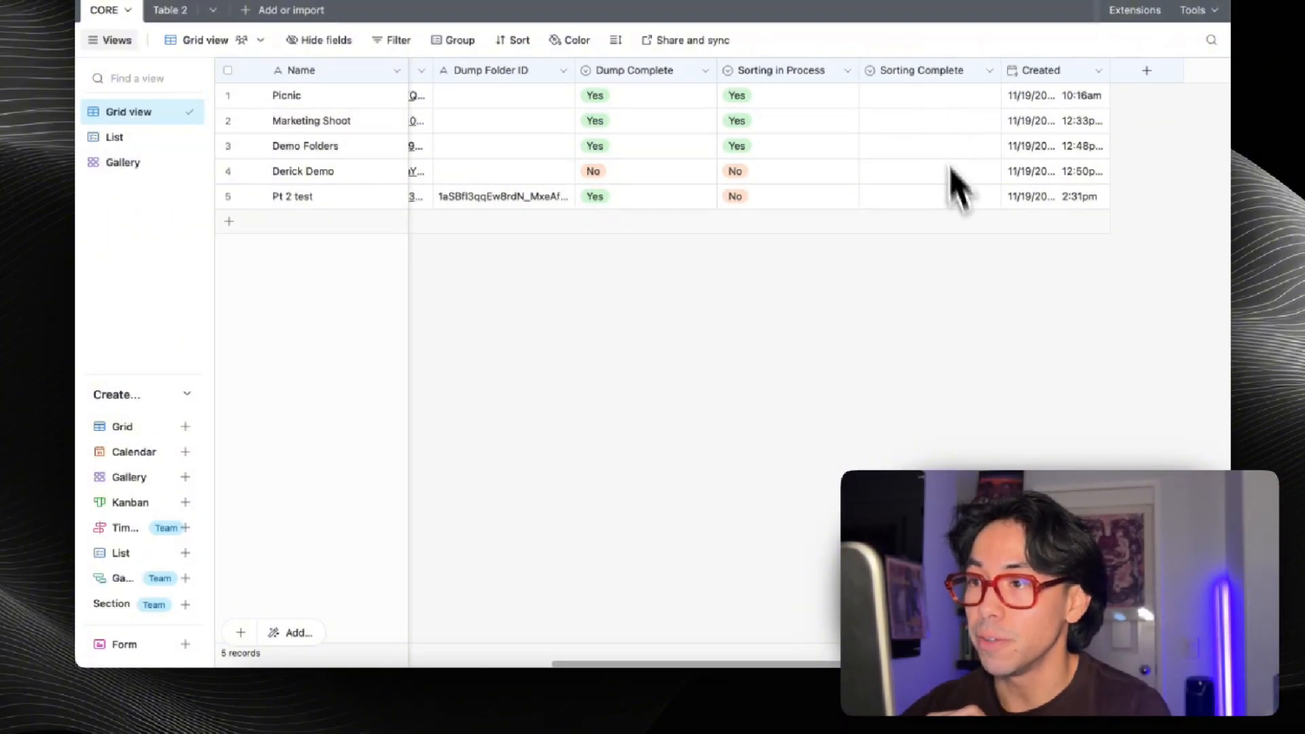
{"action": "left_click", "coordinate": [1070, 100]}
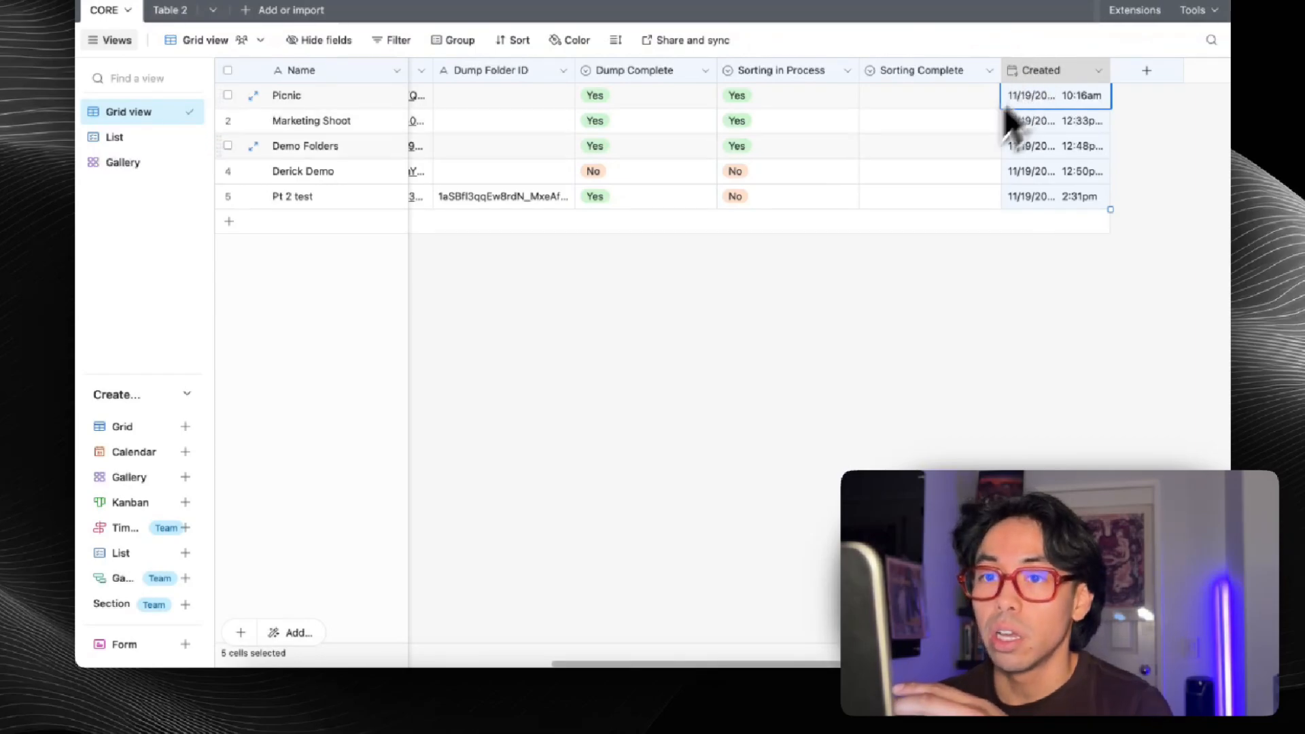
{"action": "scroll", "coordinate": [932, 177], "scroll_direction": "left", "scroll_amount": 2}
{"action": "scroll", "coordinate": [932, 177], "scroll_direction": "right", "scroll_amount": 2}
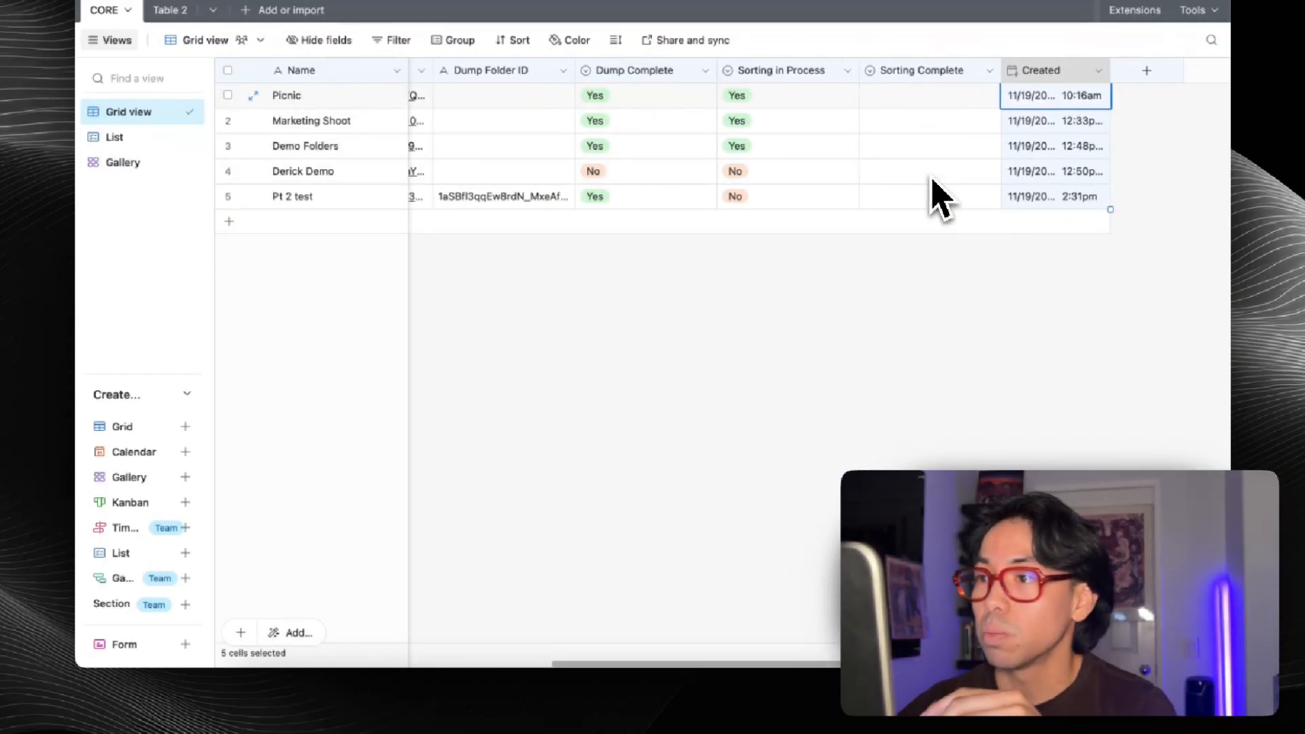
{"action": "scroll", "coordinate": [957, 191], "scroll_direction": "left", "scroll_amount": 4}
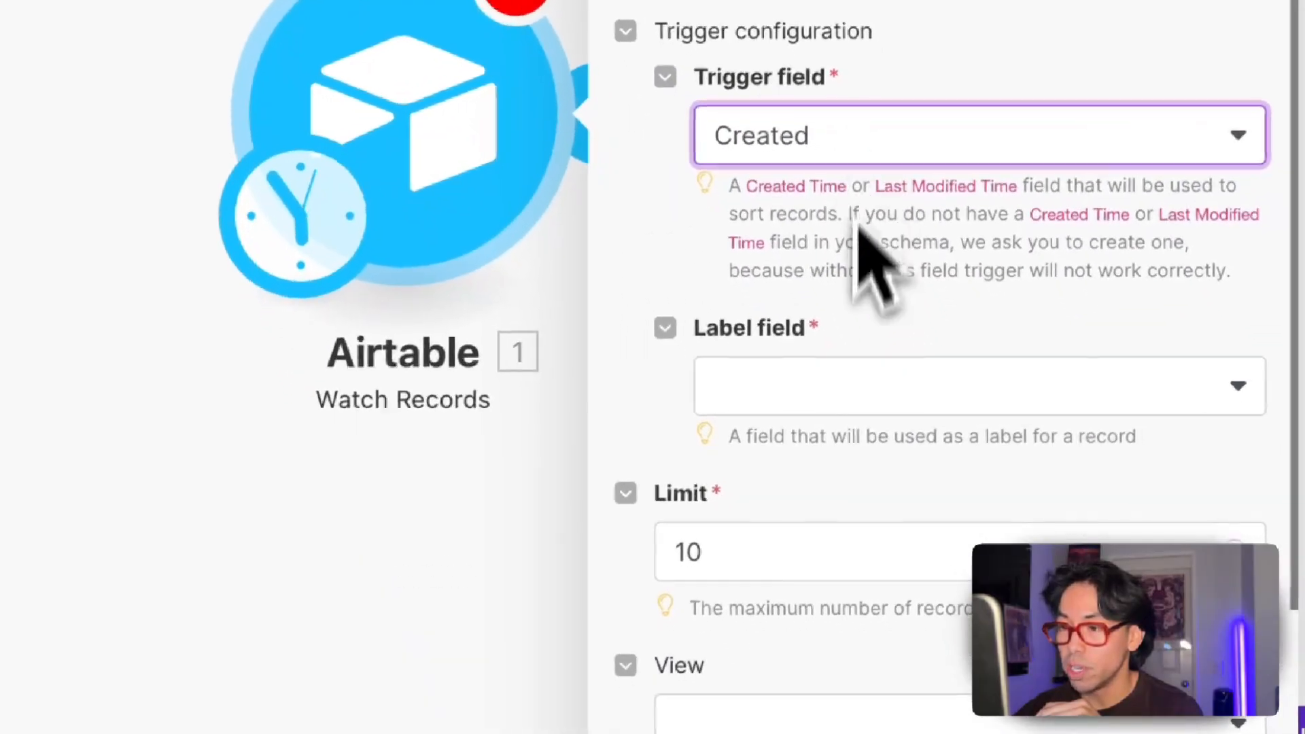
Step: Set the Airtable trigger's label field to Latest Shoot Location in the Make scenario
{"action": "left_click", "coordinate": [832, 378]}
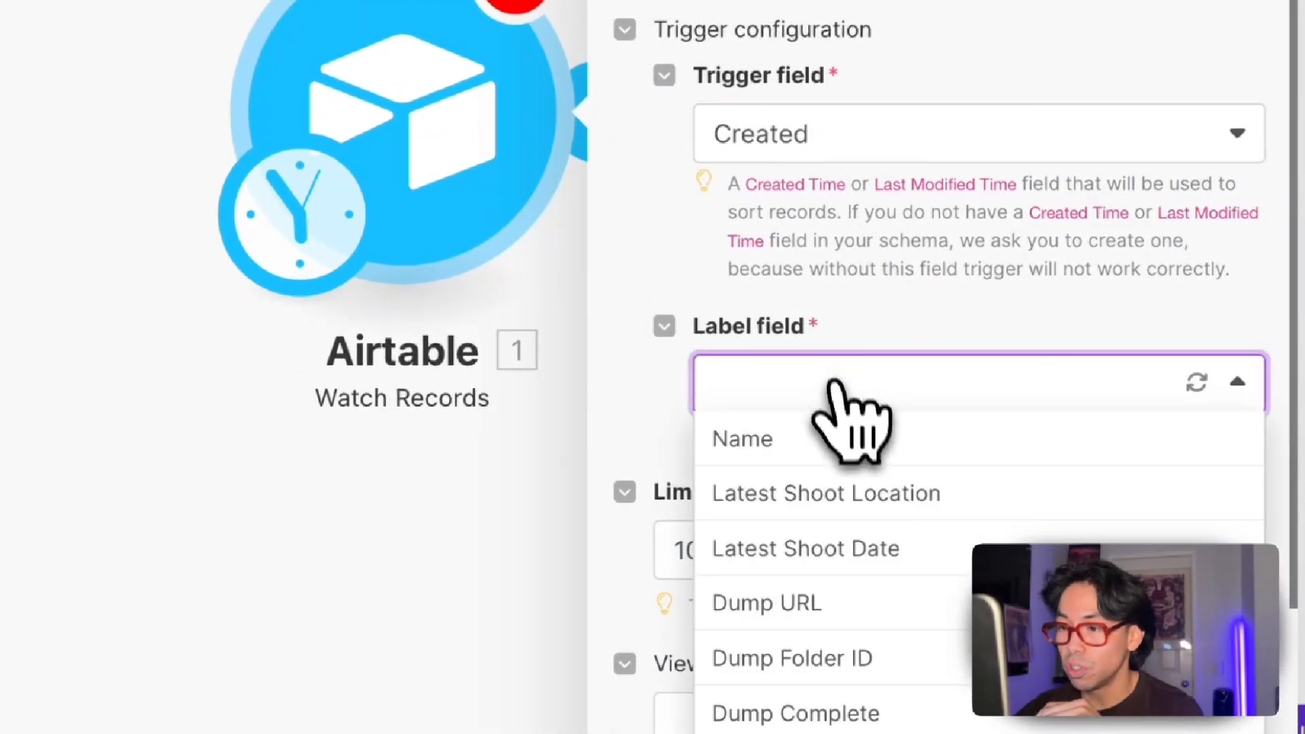
{"action": "scroll", "coordinate": [852, 570], "scroll_direction": "down", "scroll_amount": 1}
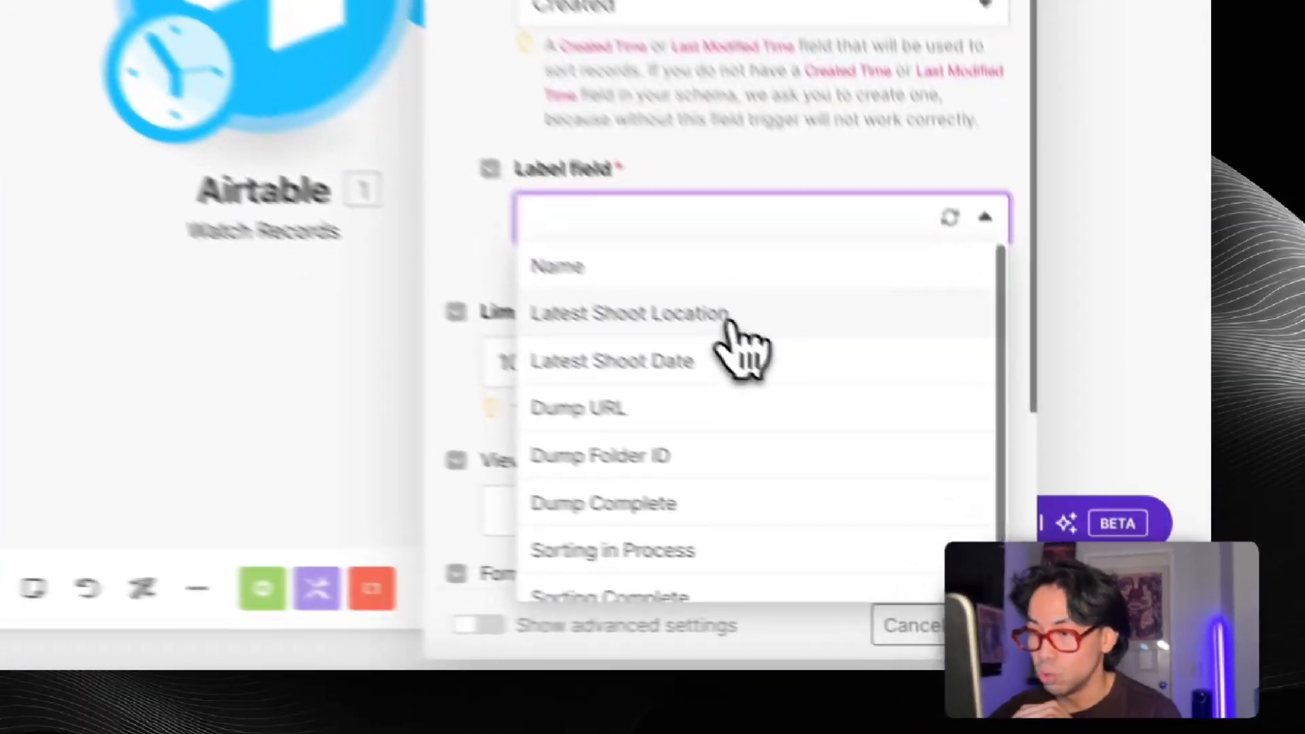
{"action": "left_click", "coordinate": [933, 469]}
{"action": "scroll", "coordinate": [882, 480], "scroll_direction": "down", "scroll_amount": 2}
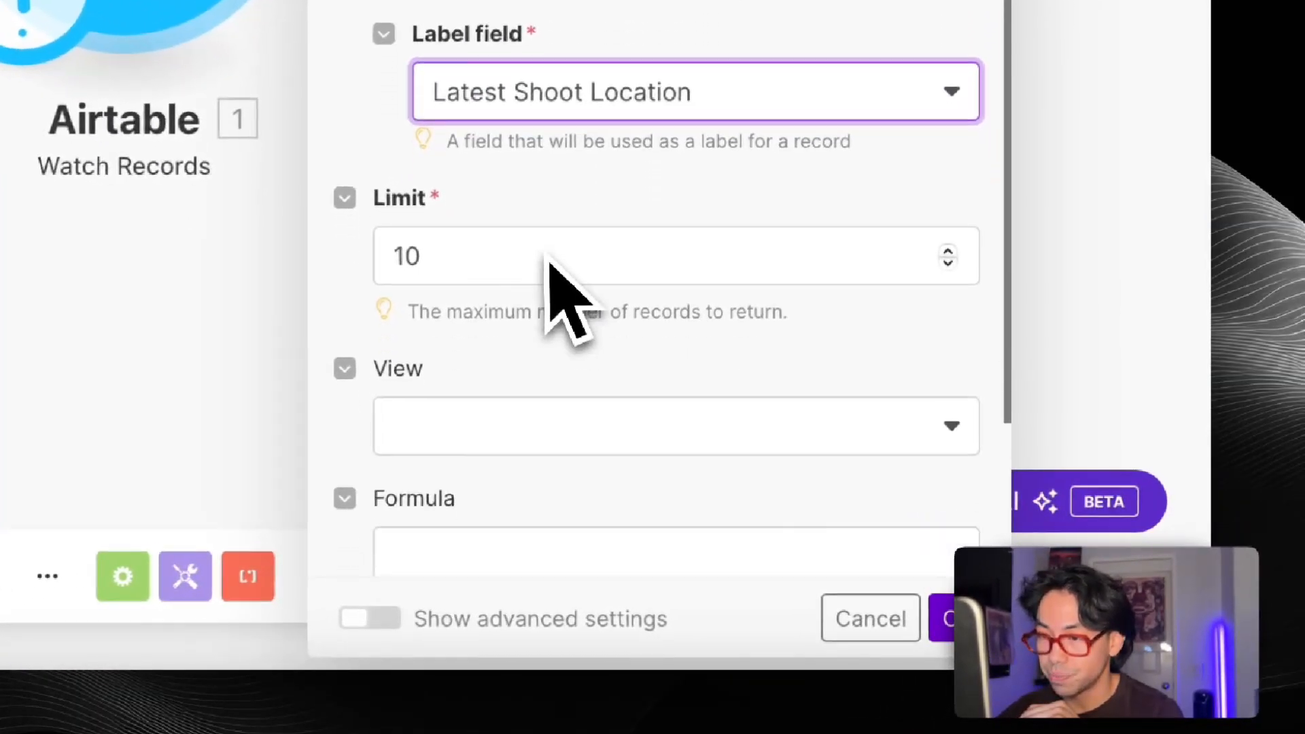
Step: Limit the Airtable trigger to 1 record, choose Grid view as its view, and save the module settings
{"action": "scroll", "coordinate": [544, 255], "scroll_direction": "down", "scroll_amount": 1}
{"action": "left_click", "coordinate": [535, 165]}
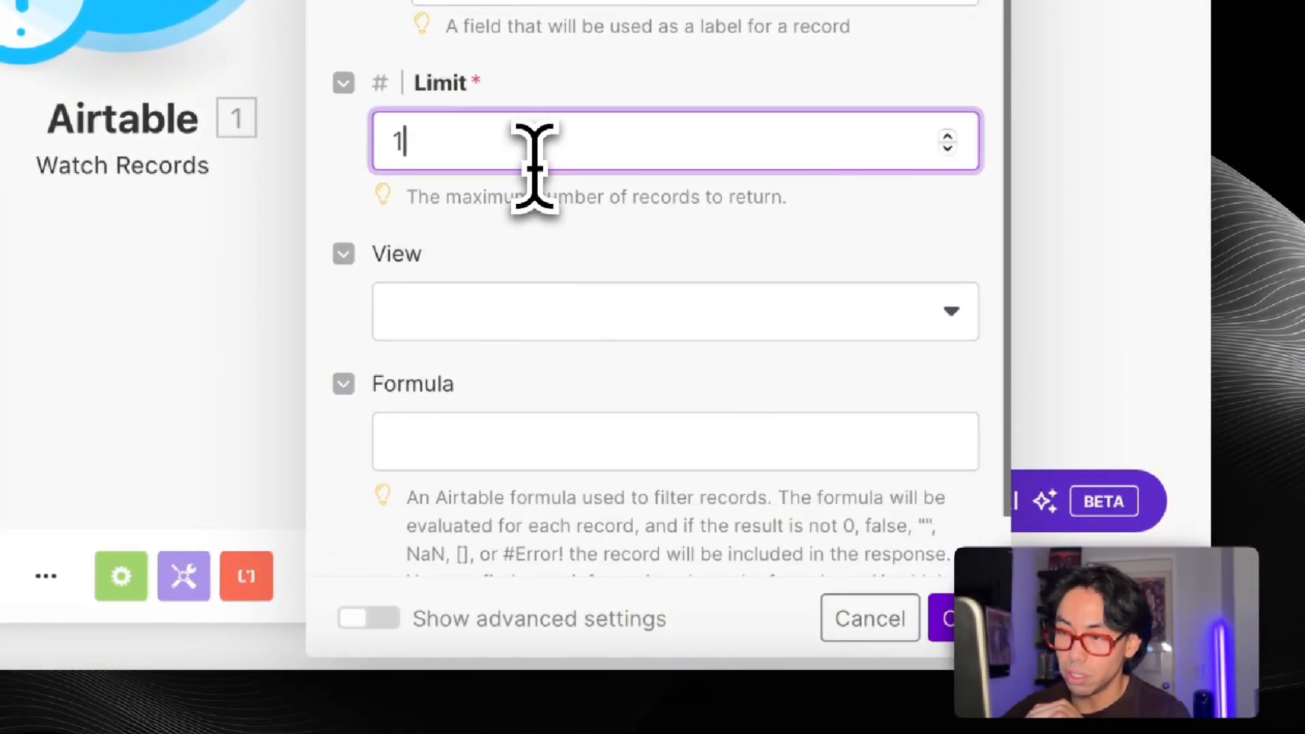
{"action": "left_click", "coordinate": [474, 324]}
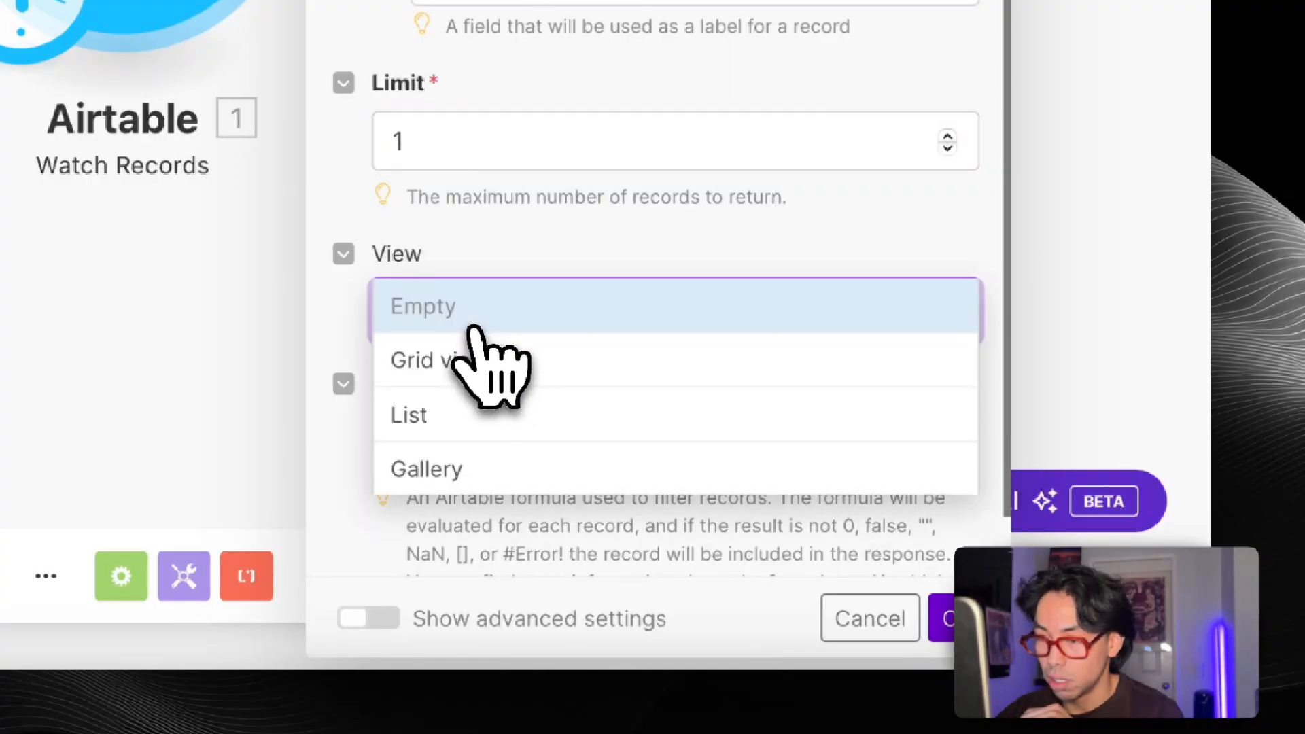
{"action": "left_click", "coordinate": [480, 359]}
{"action": "scroll", "coordinate": [568, 256], "scroll_direction": "down", "scroll_amount": 1}
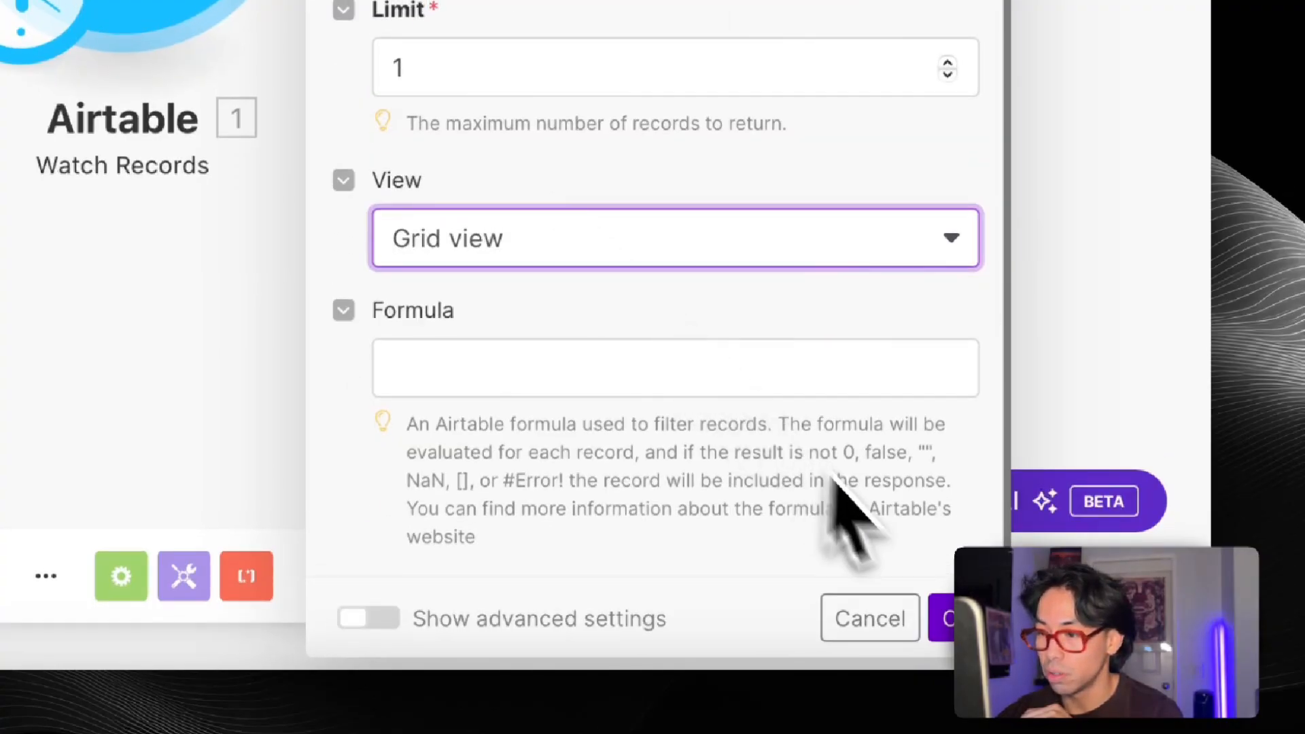
{"action": "left_click", "coordinate": [941, 619]}
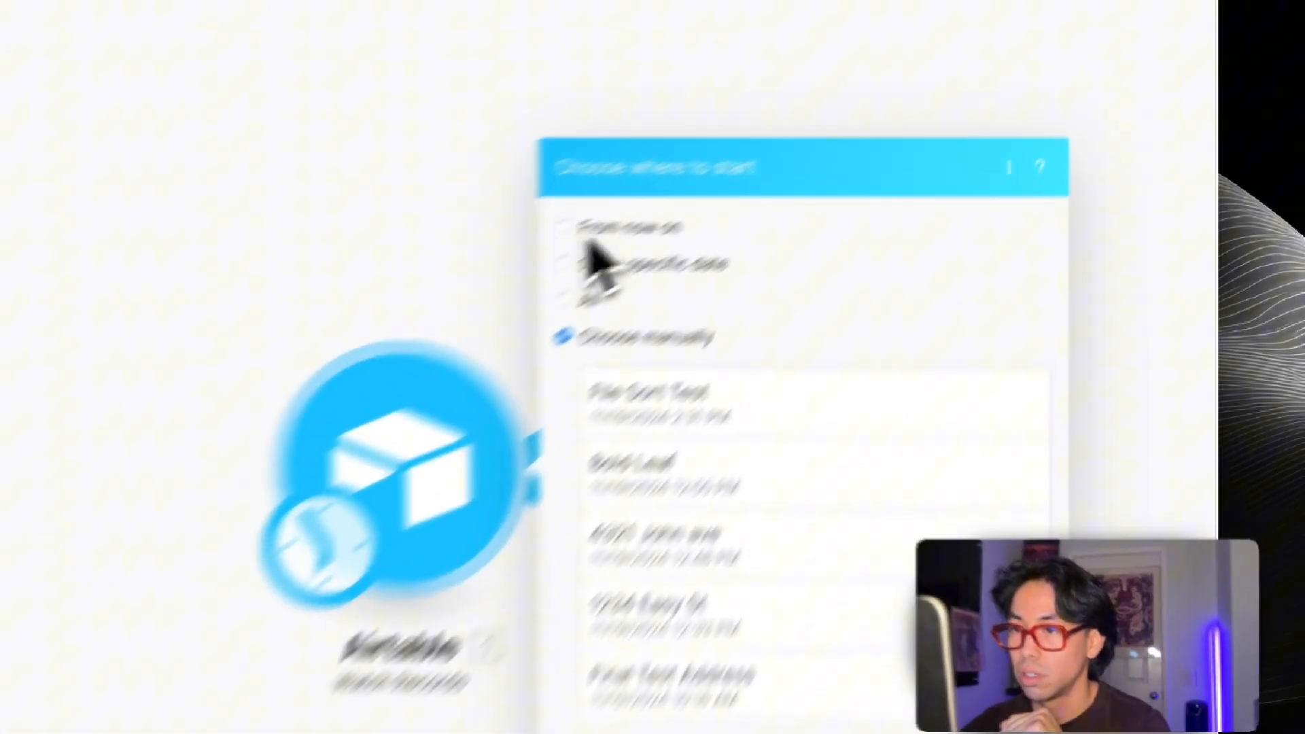
Step: Have the Airtable trigger start from now on and run the Watch Records module on its own
{"action": "left_click", "coordinate": [749, 114]}
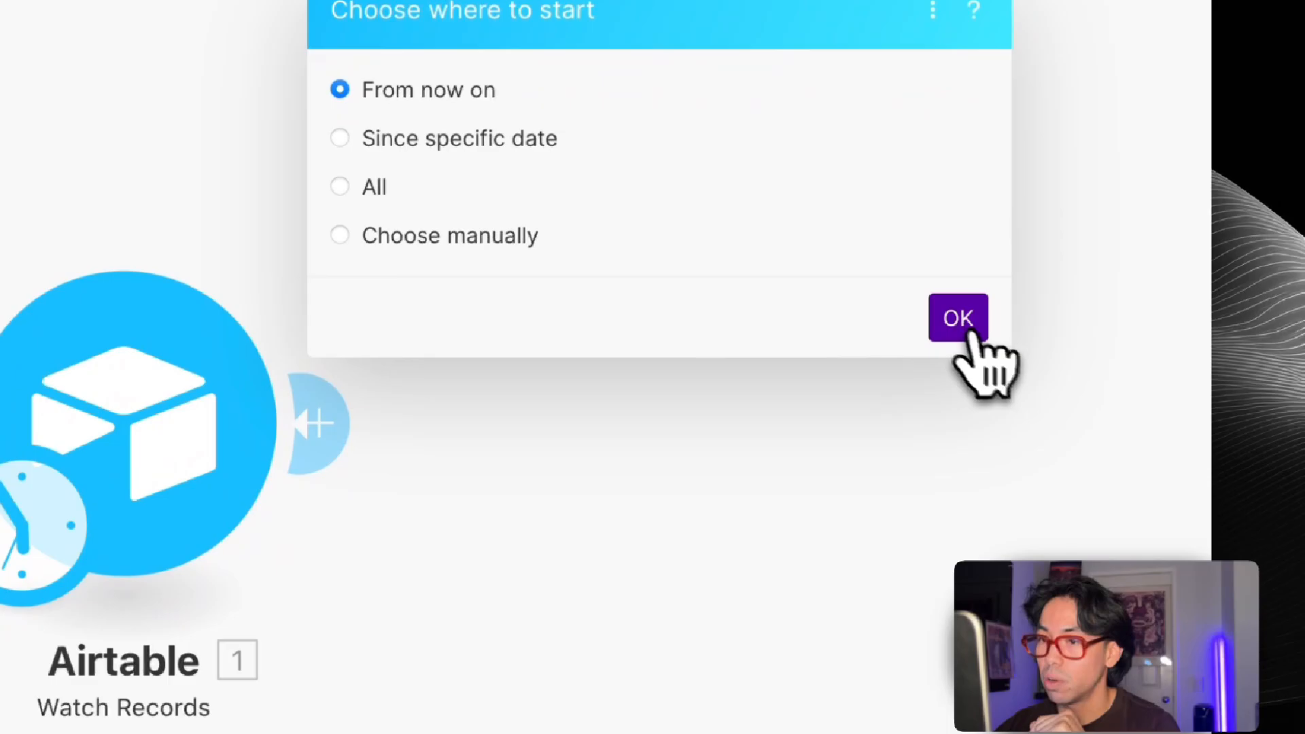
{"action": "left_click", "coordinate": [979, 524]}
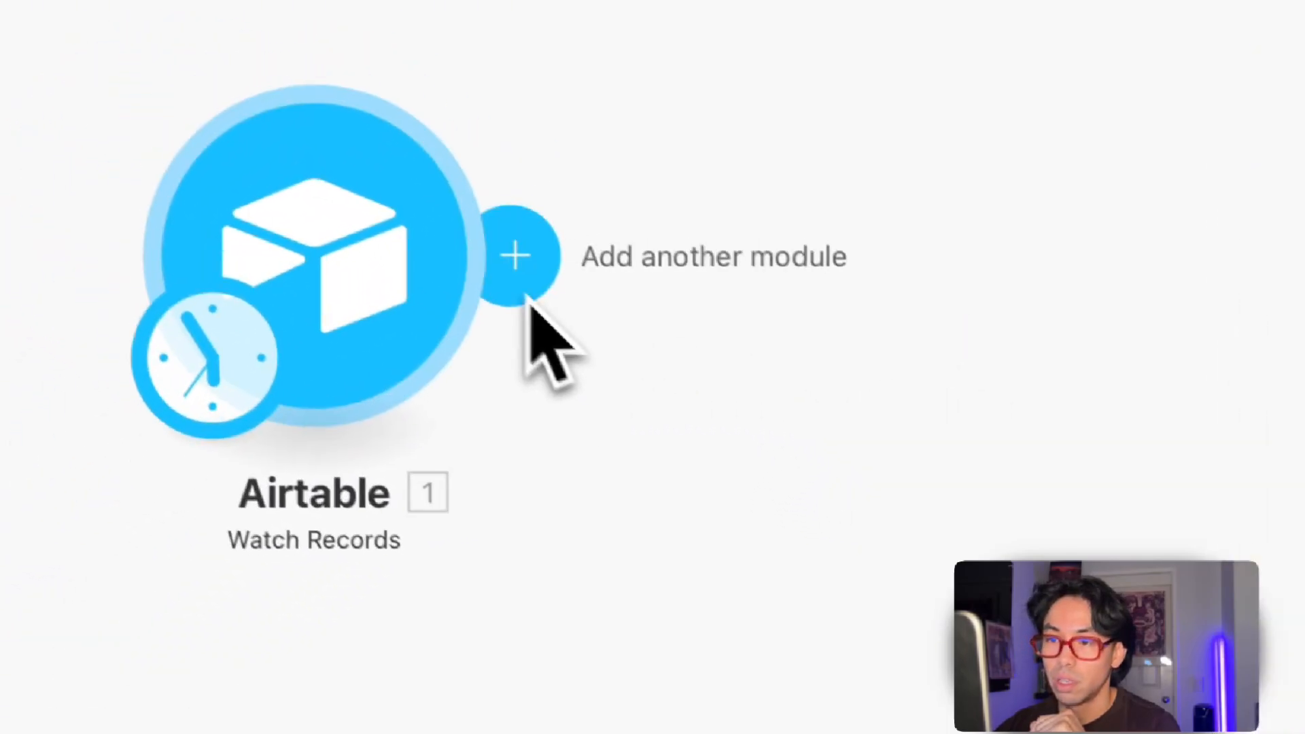
{"action": "left_click", "coordinate": [557, 271]}
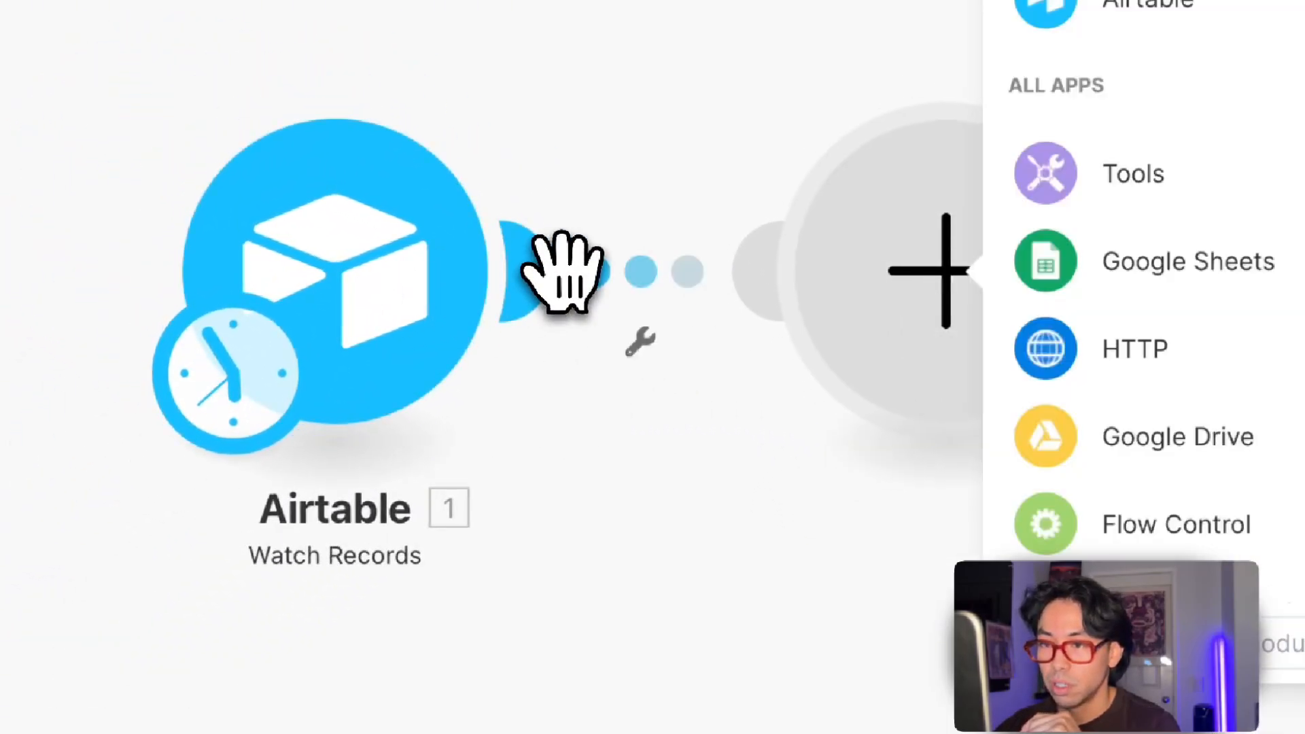
{"action": "right_click", "coordinate": [411, 272]}
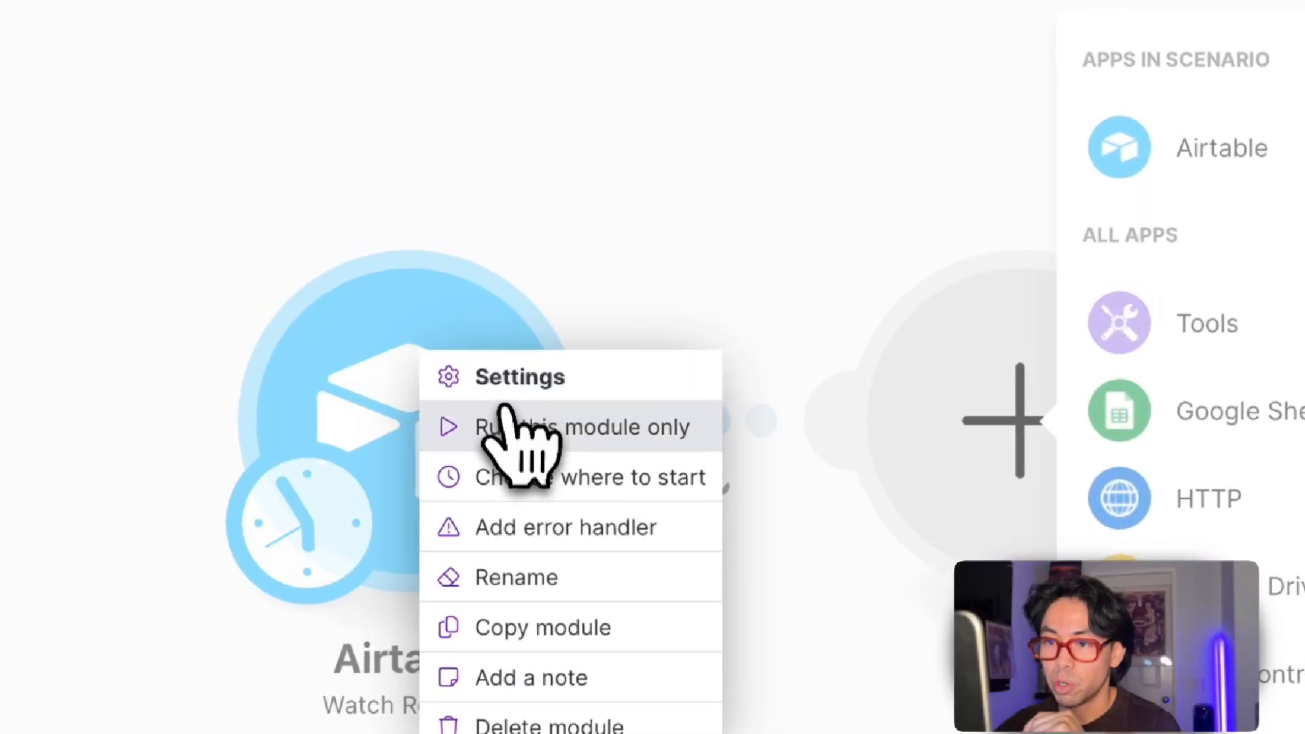
{"action": "left_click", "coordinate": [496, 336]}
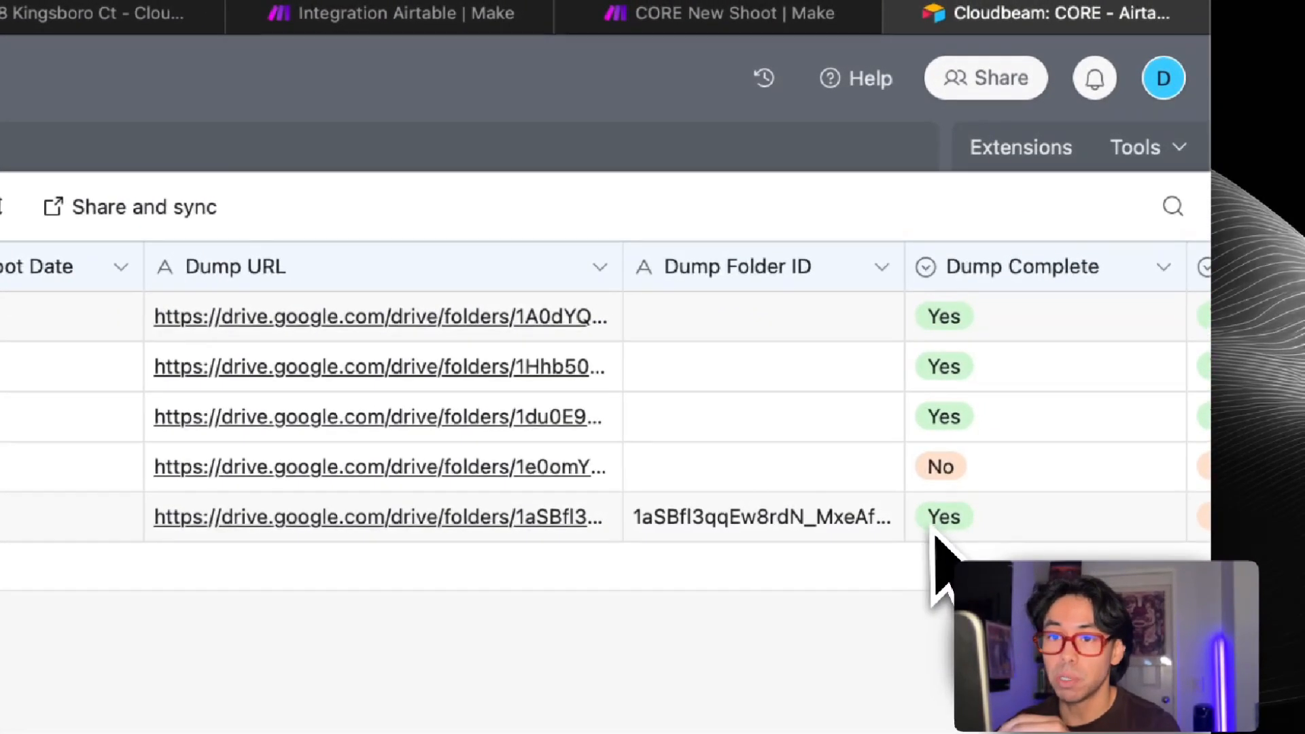
Step: Check the Created field in the Airtable table, and return to the Make scenario to dismiss the trigger's run output
{"action": "scroll", "coordinate": [935, 534], "scroll_direction": "right", "scroll_amount": 4}
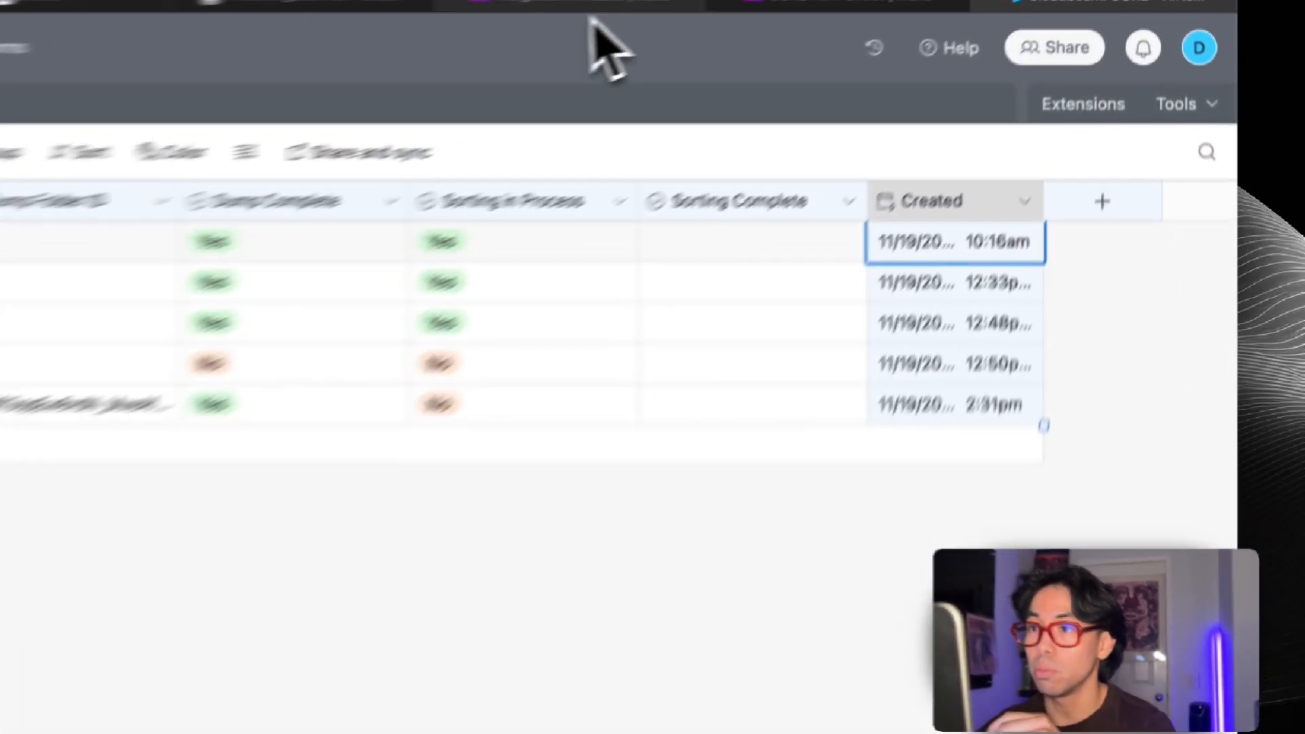
{"action": "left_click", "coordinate": [537, 14]}
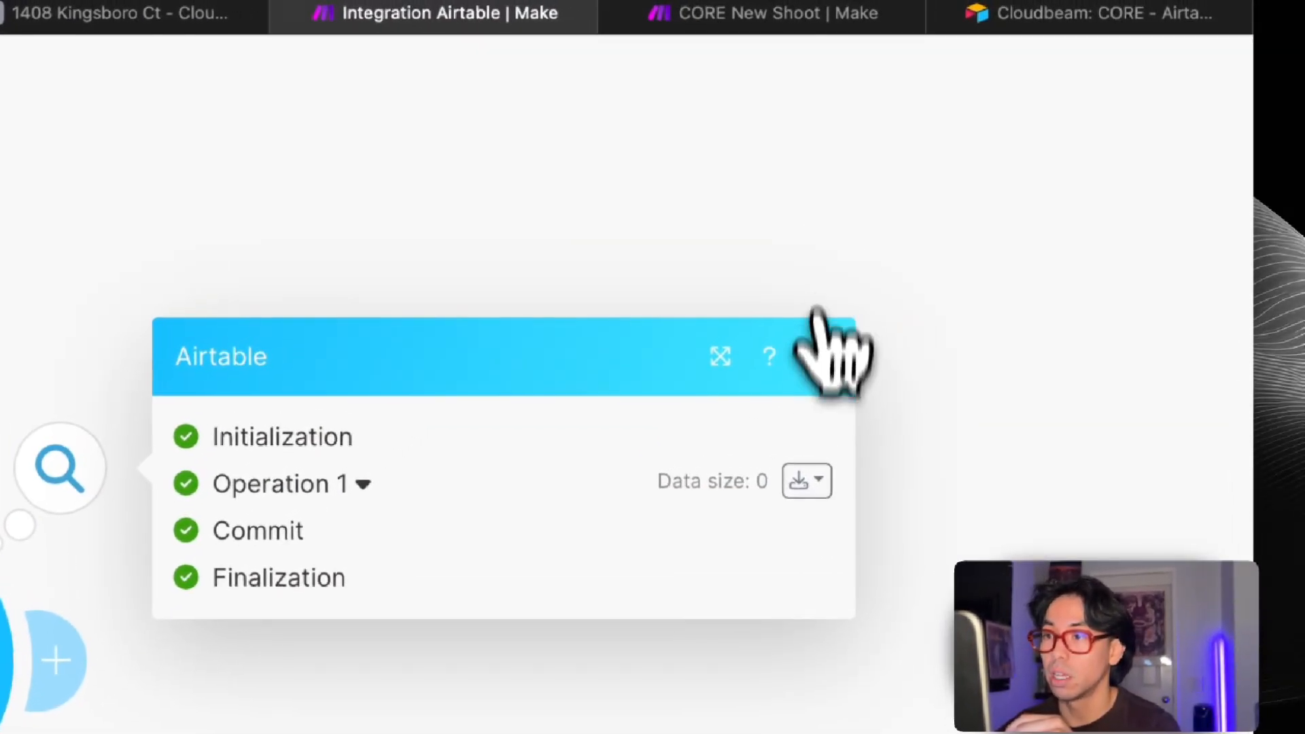
{"action": "left_click", "coordinate": [822, 350]}
Step: Add a Google Drive Create a Folder module after the Airtable Watch Records trigger
{"action": "left_click", "coordinate": [71, 654]}
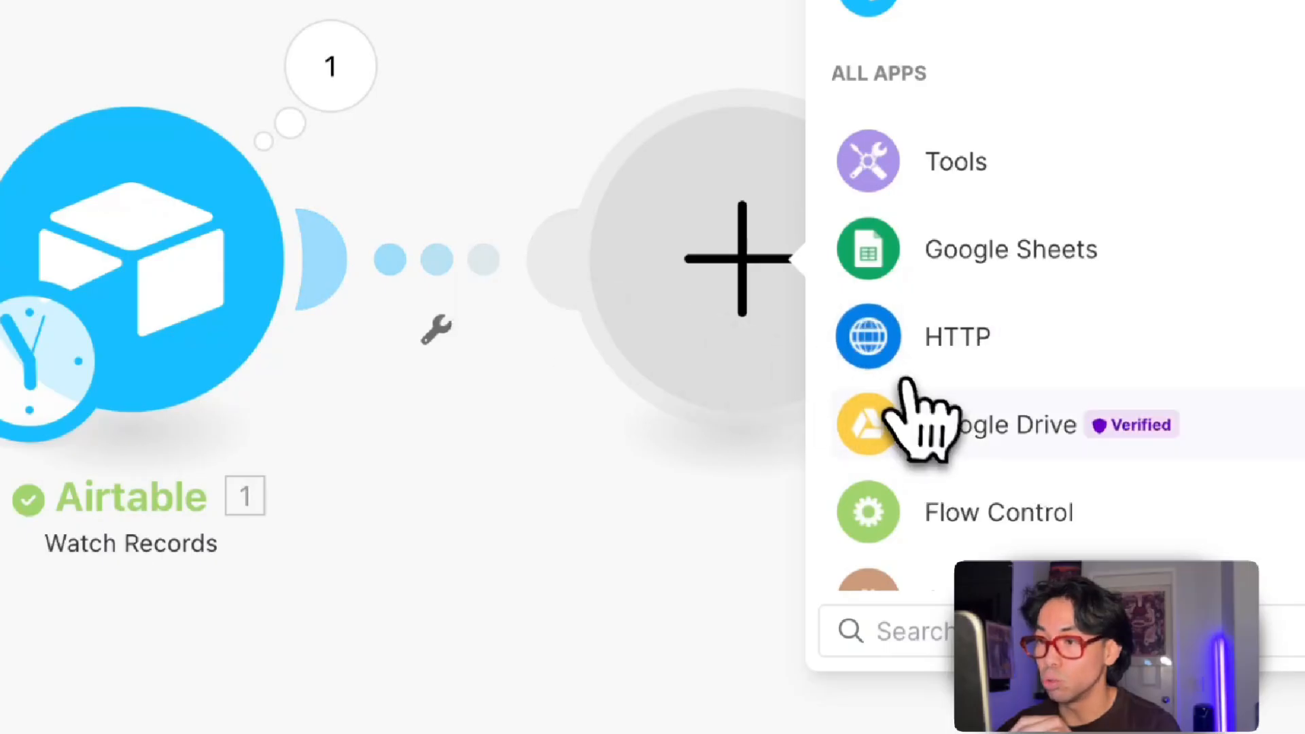
{"action": "left_click", "coordinate": [909, 411]}
{"action": "scroll", "coordinate": [889, 334], "scroll_direction": "down", "scroll_amount": 3}
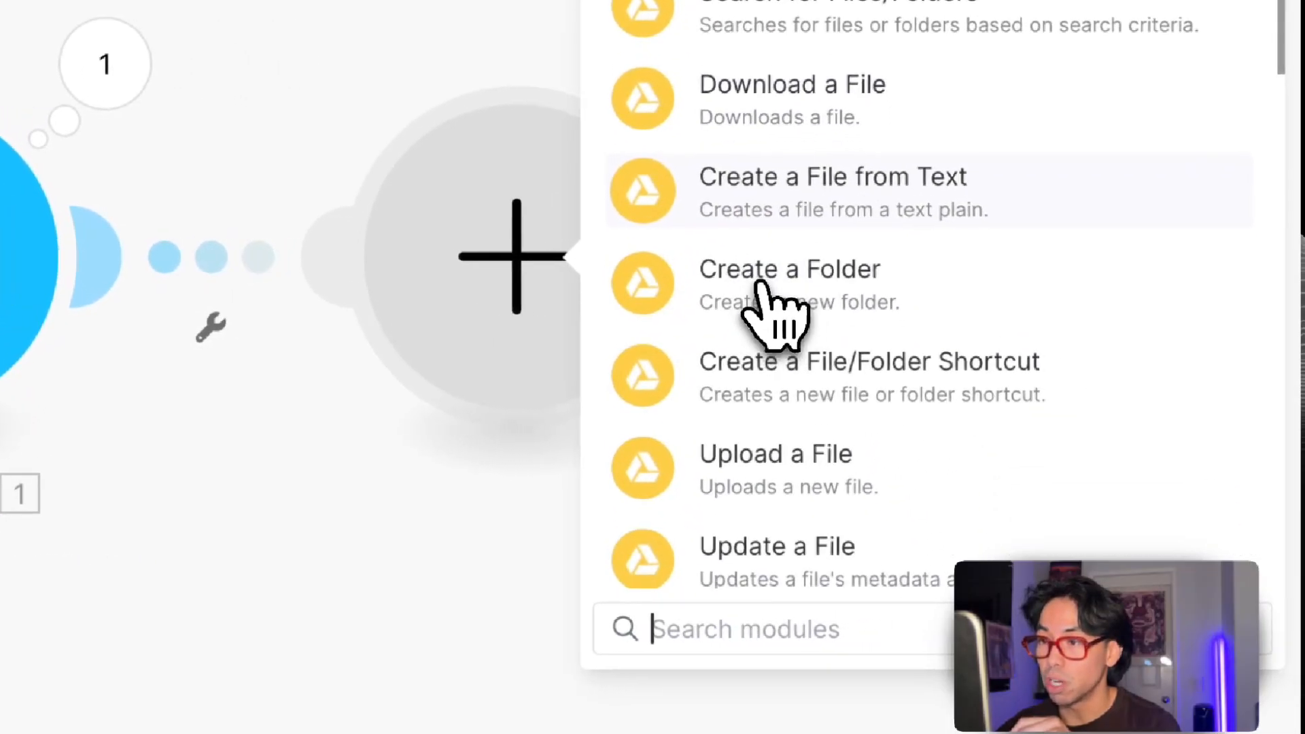
{"action": "left_click", "coordinate": [935, 430]}
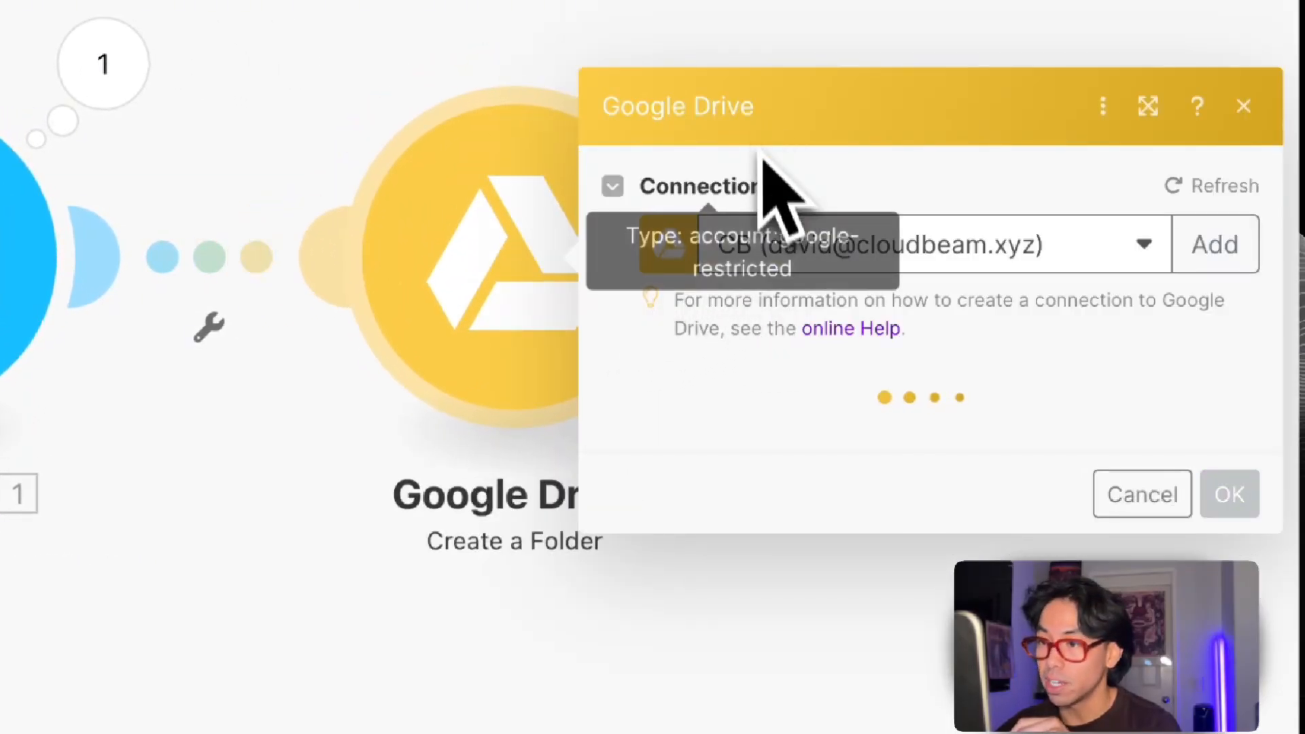
Step: Set the Create a Folder module's new drive location to Google Shared Drive
{"action": "scroll", "coordinate": [444, 40], "scroll_direction": "down", "scroll_amount": 1}
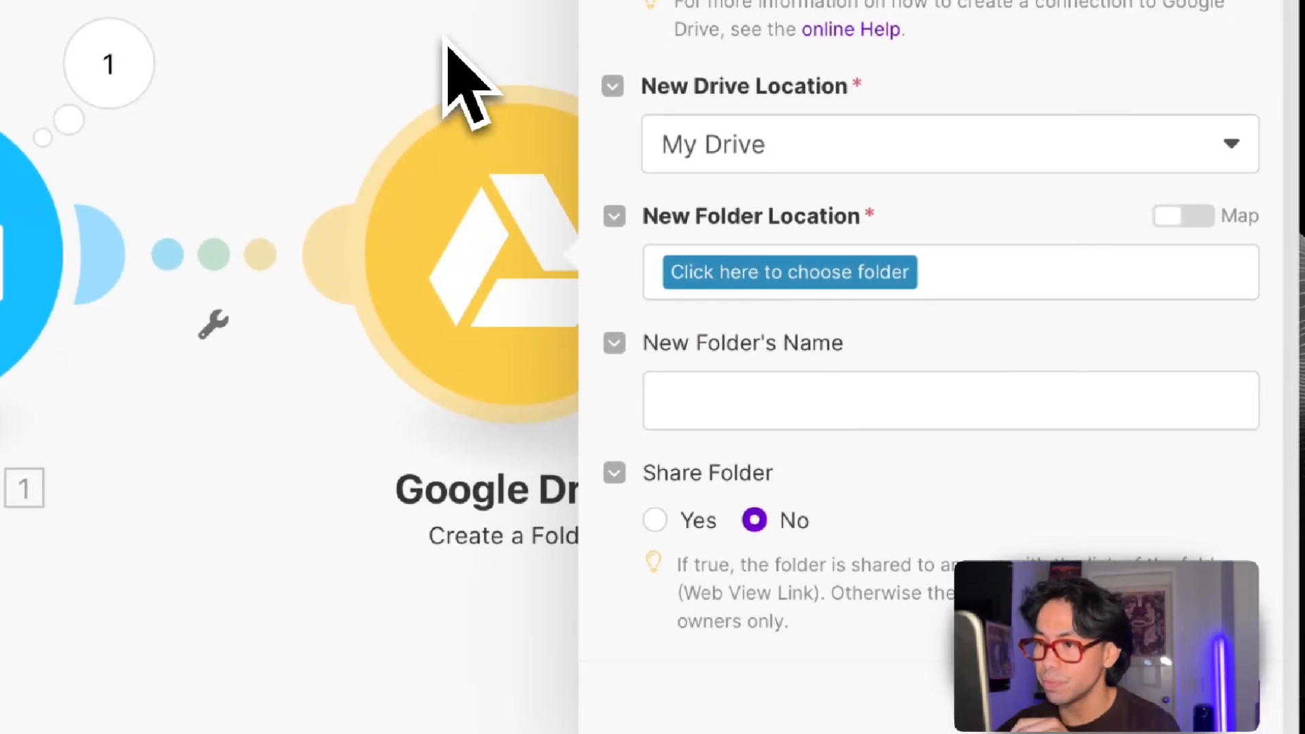
{"action": "left_click", "coordinate": [775, 265]}
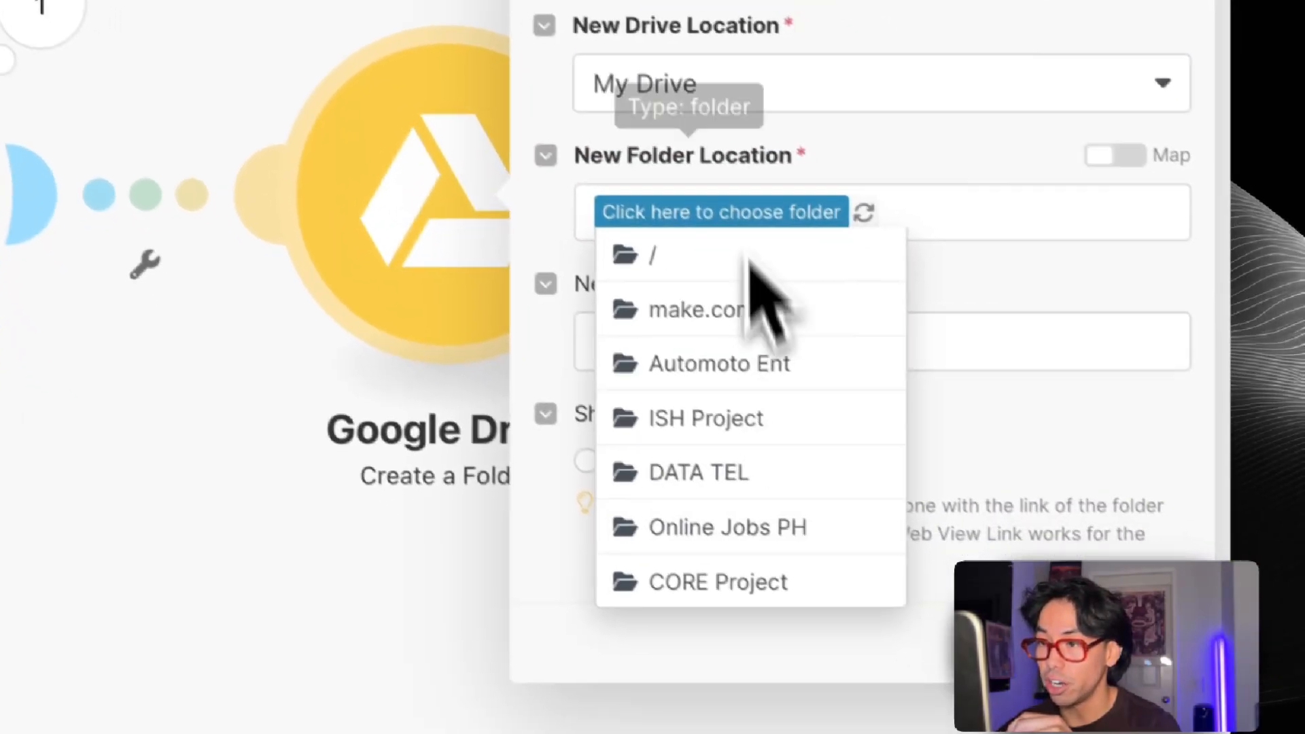
{"action": "left_click", "coordinate": [824, 271]}
{"action": "left_click", "coordinate": [1214, 140]}
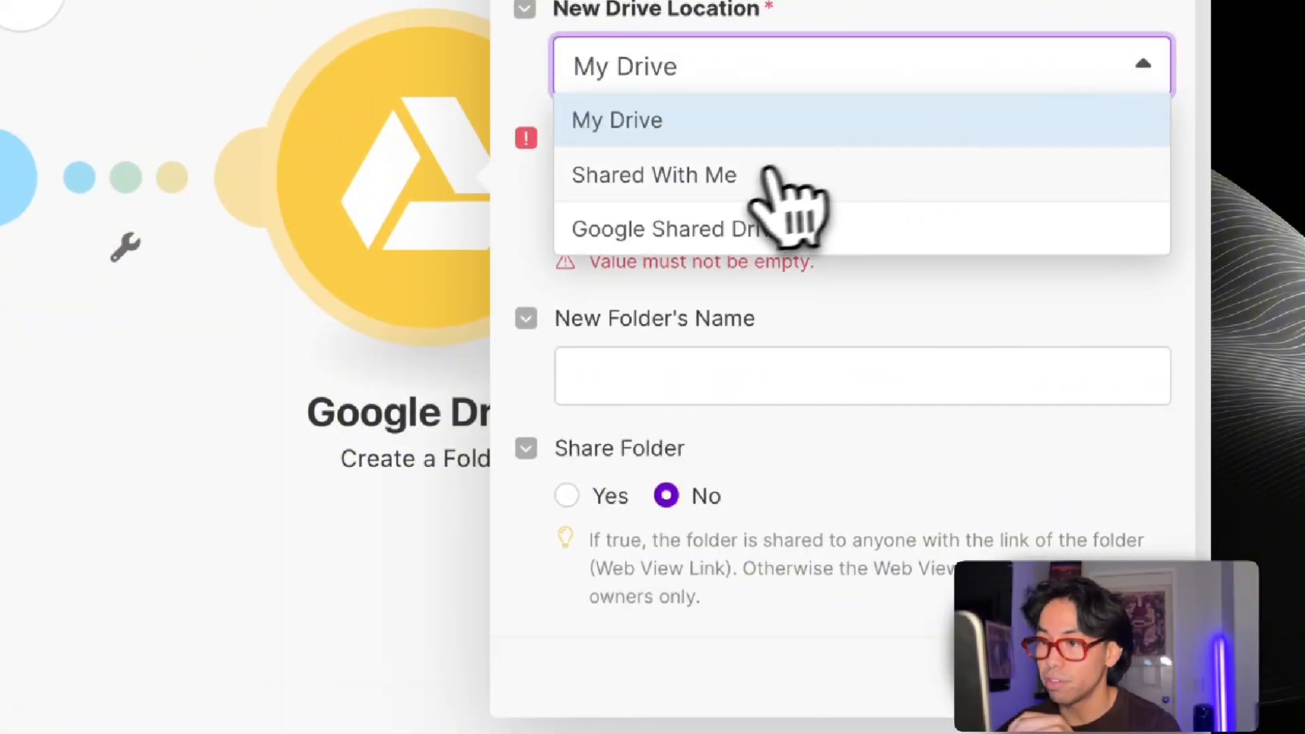
{"action": "left_click", "coordinate": [737, 221]}
{"action": "scroll", "coordinate": [743, 272], "scroll_direction": "down", "scroll_amount": 3}
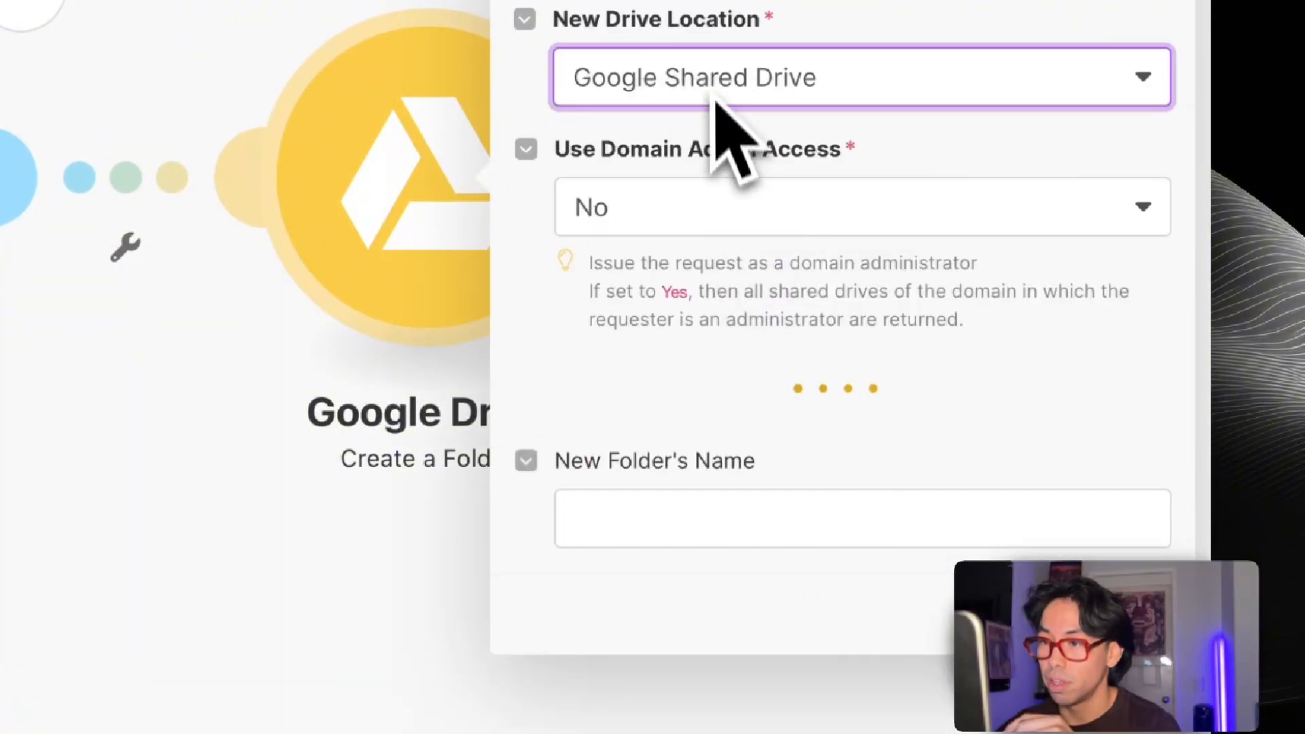
Step: Keep Use Domain Admin Access at No and choose Cloudbeam as the shared drive for the new folder
{"action": "left_click", "coordinate": [691, 80]}
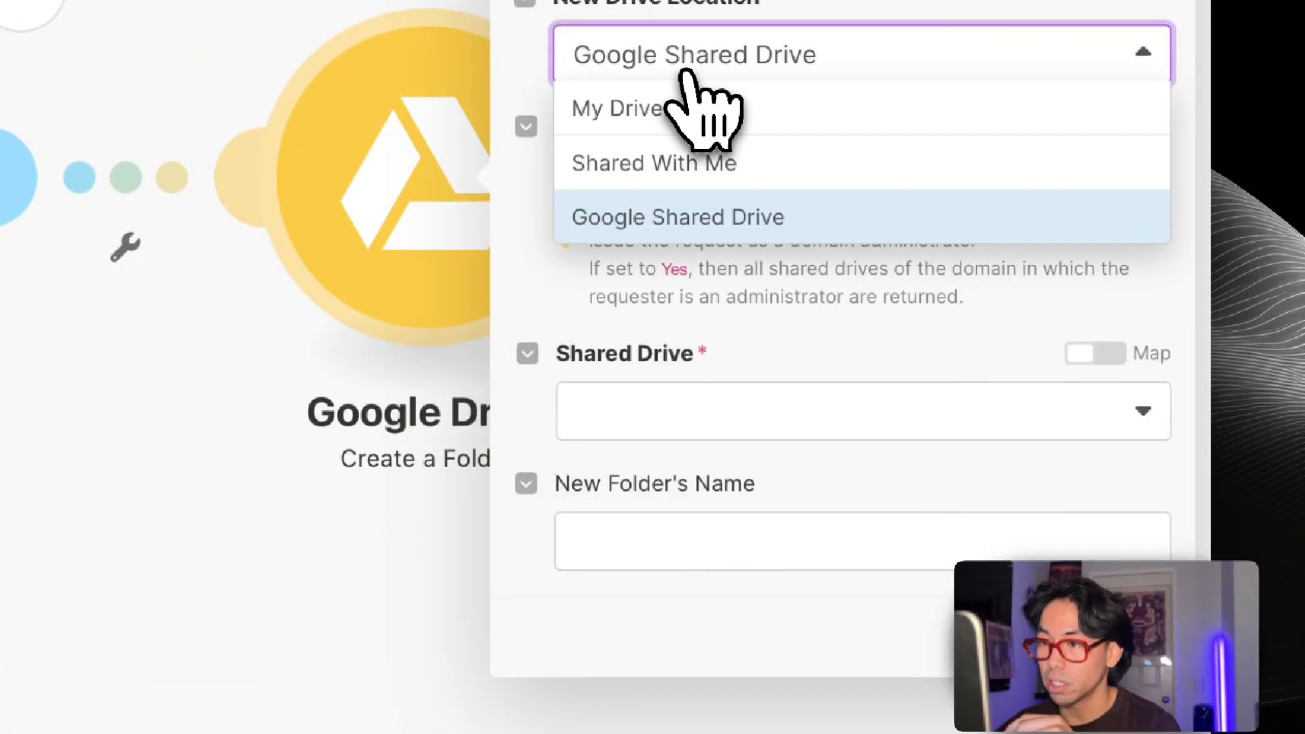
{"action": "left_click", "coordinate": [691, 81]}
{"action": "left_click", "coordinate": [676, 166]}
{"action": "left_click", "coordinate": [678, 164]}
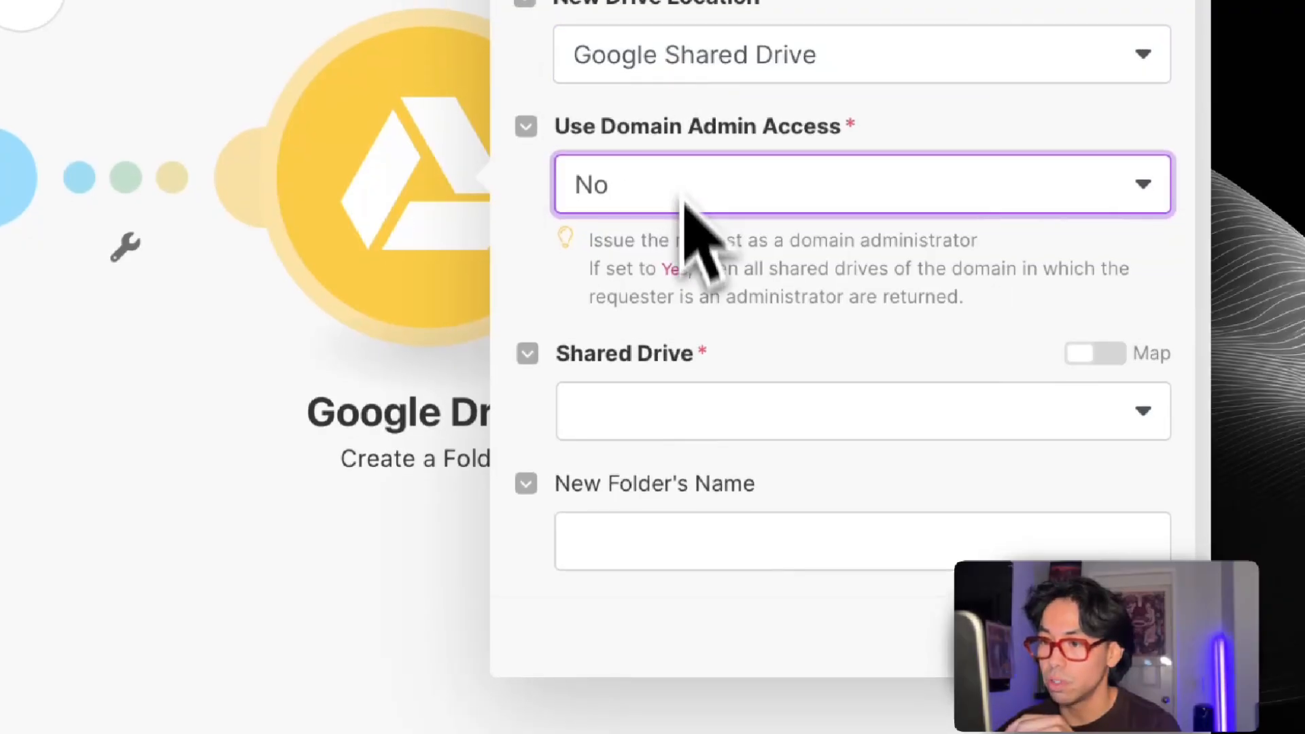
{"action": "left_click", "coordinate": [665, 404]}
{"action": "left_click", "coordinate": [666, 465]}
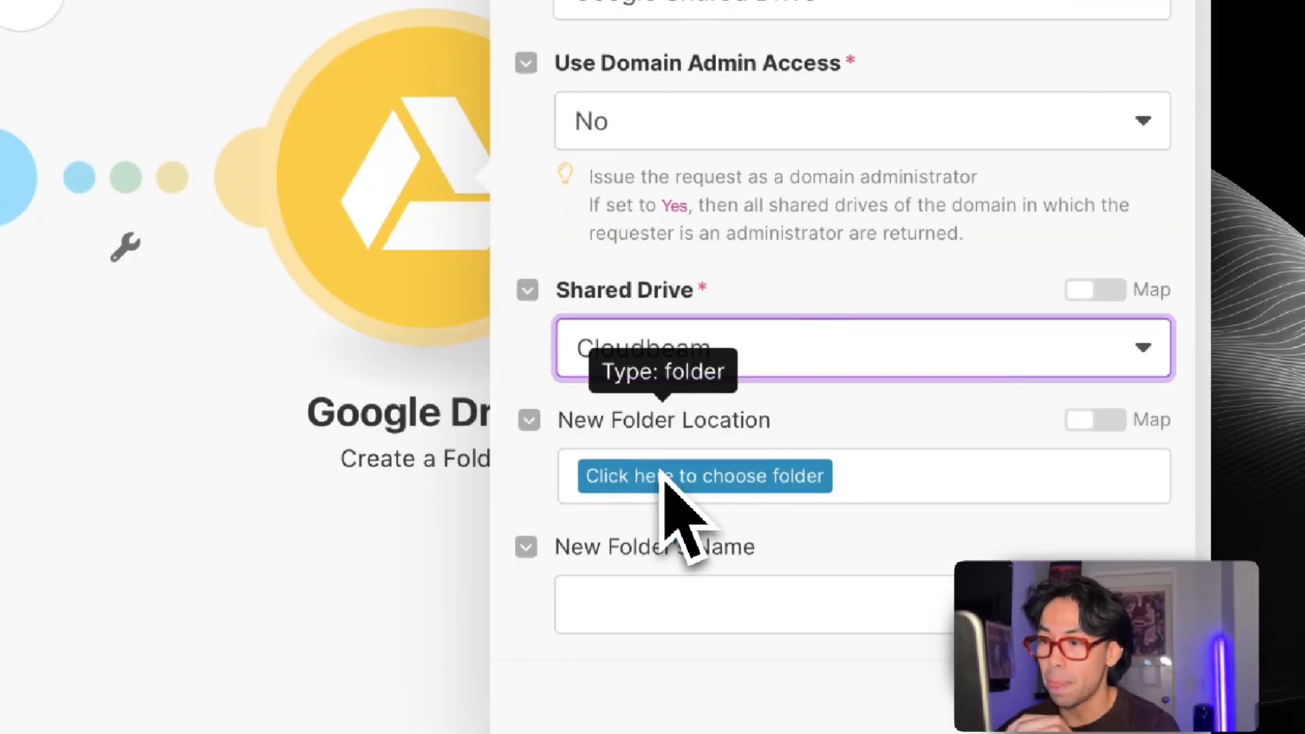
Step: Set the new folder location to the Core folder inside 1_Clients
{"action": "left_click", "coordinate": [668, 476]}
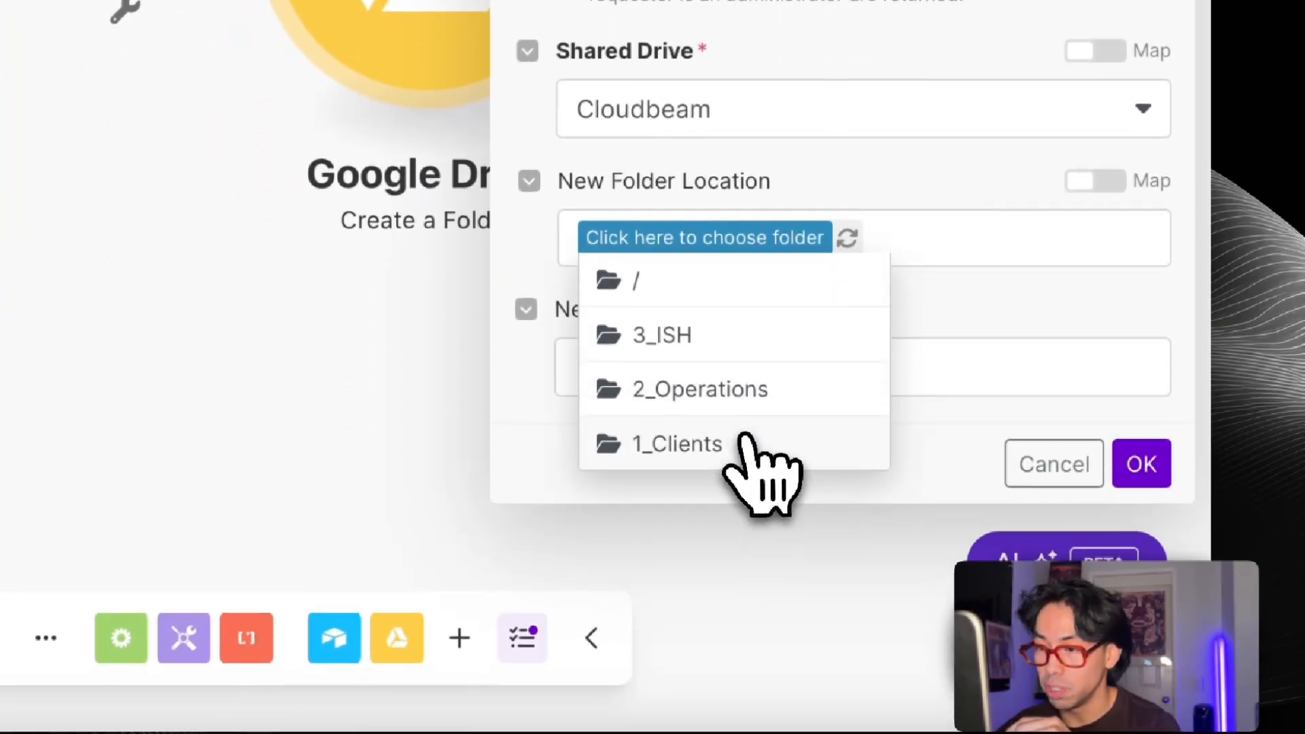
{"action": "left_click", "coordinate": [746, 442]}
{"action": "left_click", "coordinate": [756, 238]}
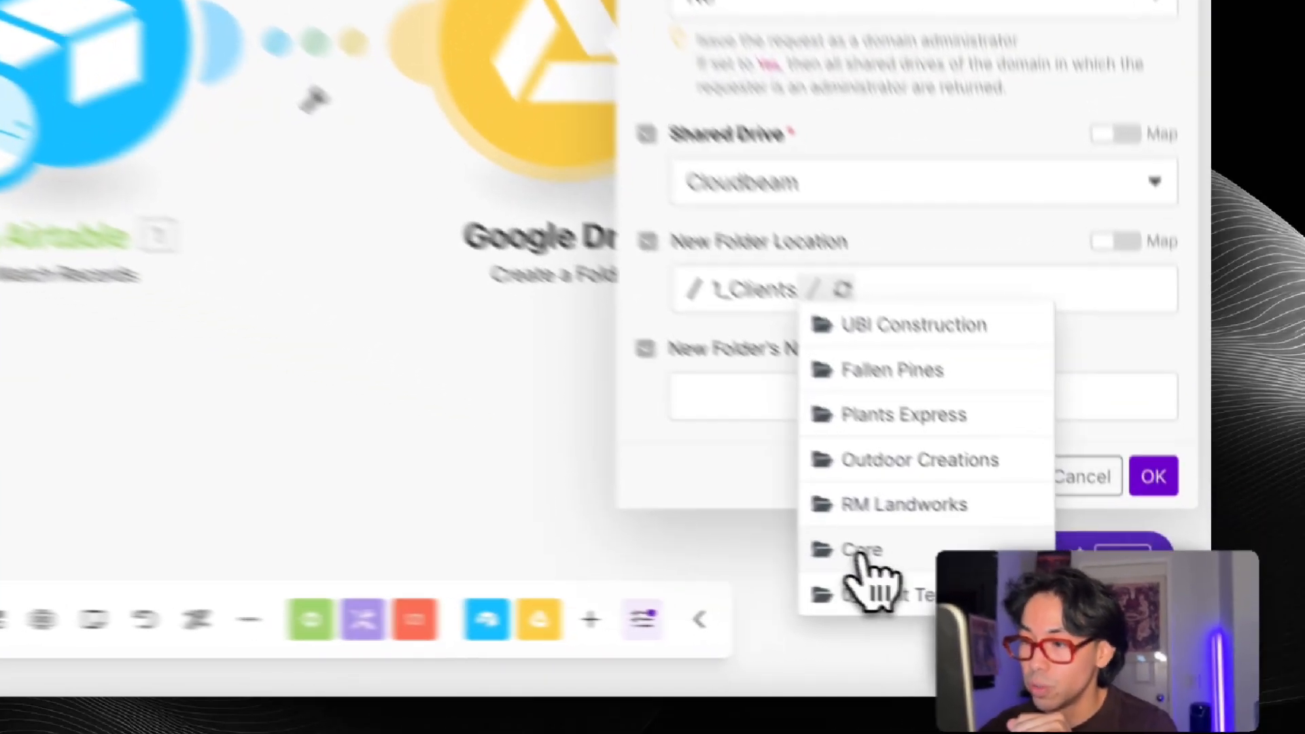
{"action": "left_click", "coordinate": [979, 591]}
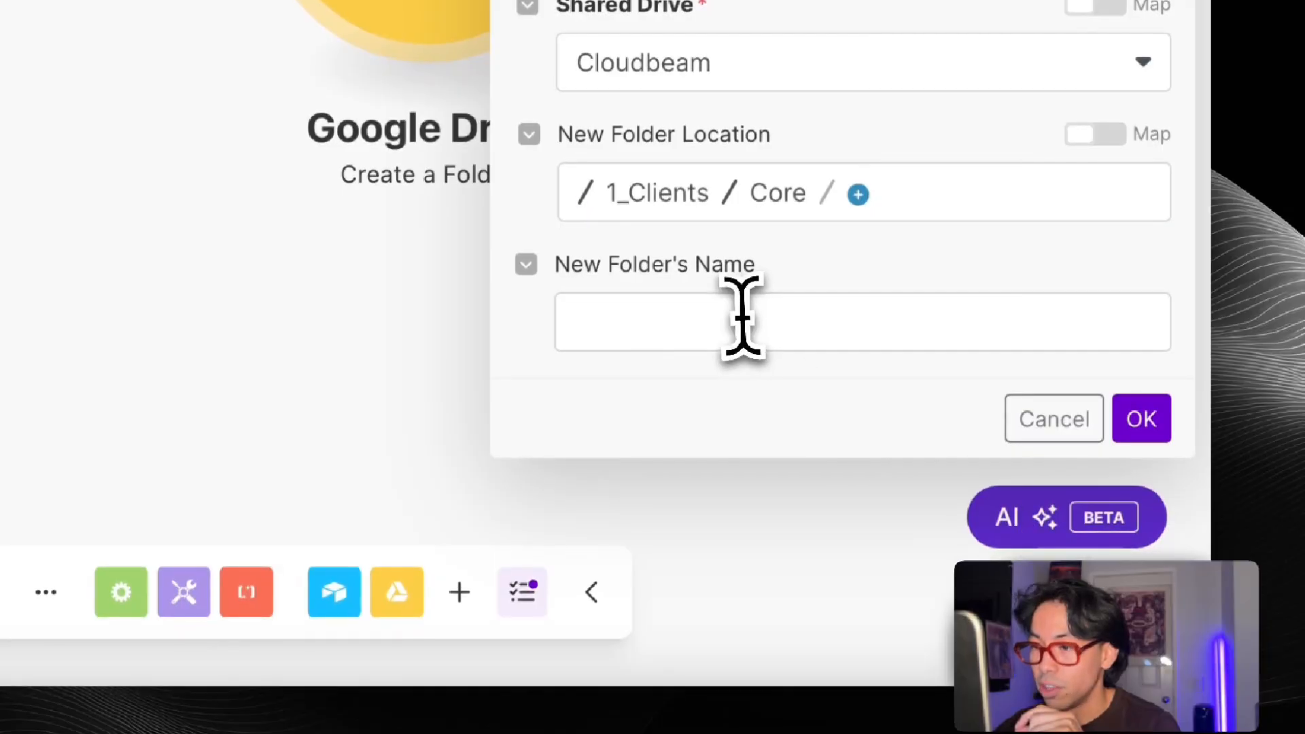
Step: Map the new folder's name to the Airtable Latest Shoot Location field and save the module's settings
{"action": "left_click", "coordinate": [742, 318]}
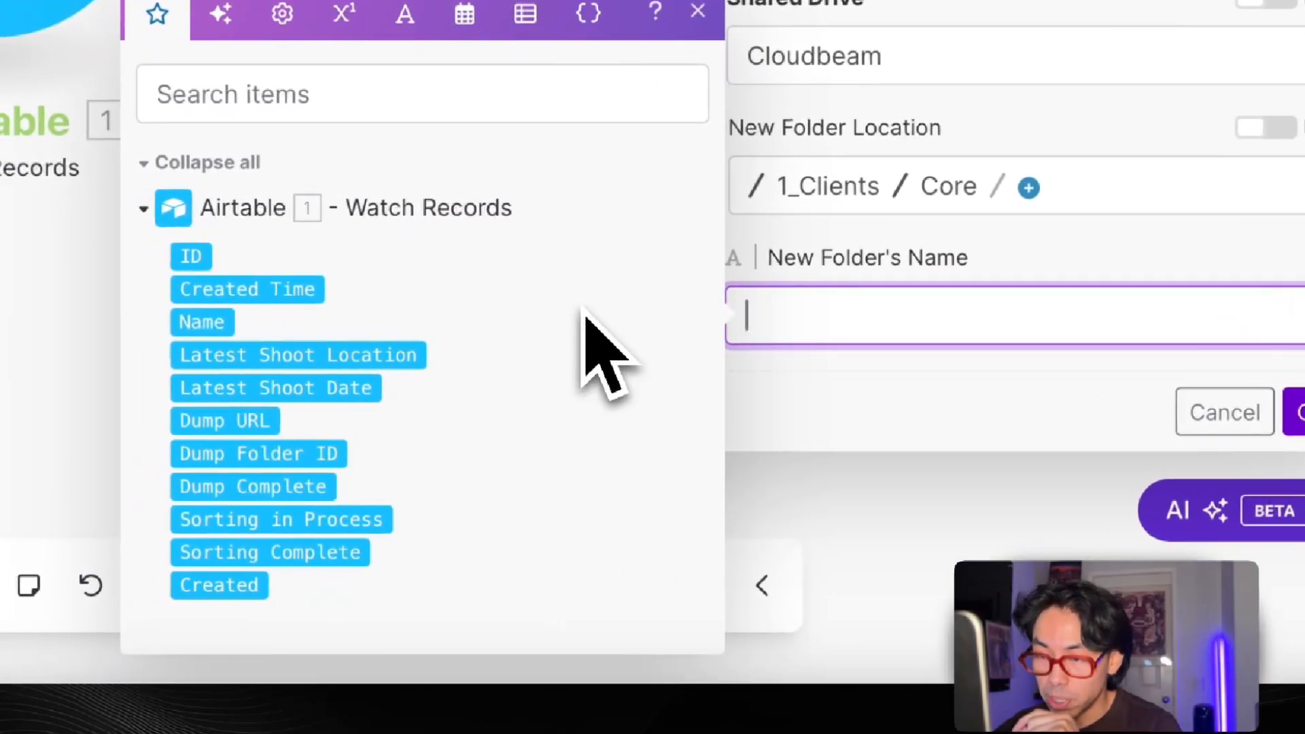
{"action": "left_click_drag", "start_coordinate": [376, 360], "coordinate": [918, 354]}
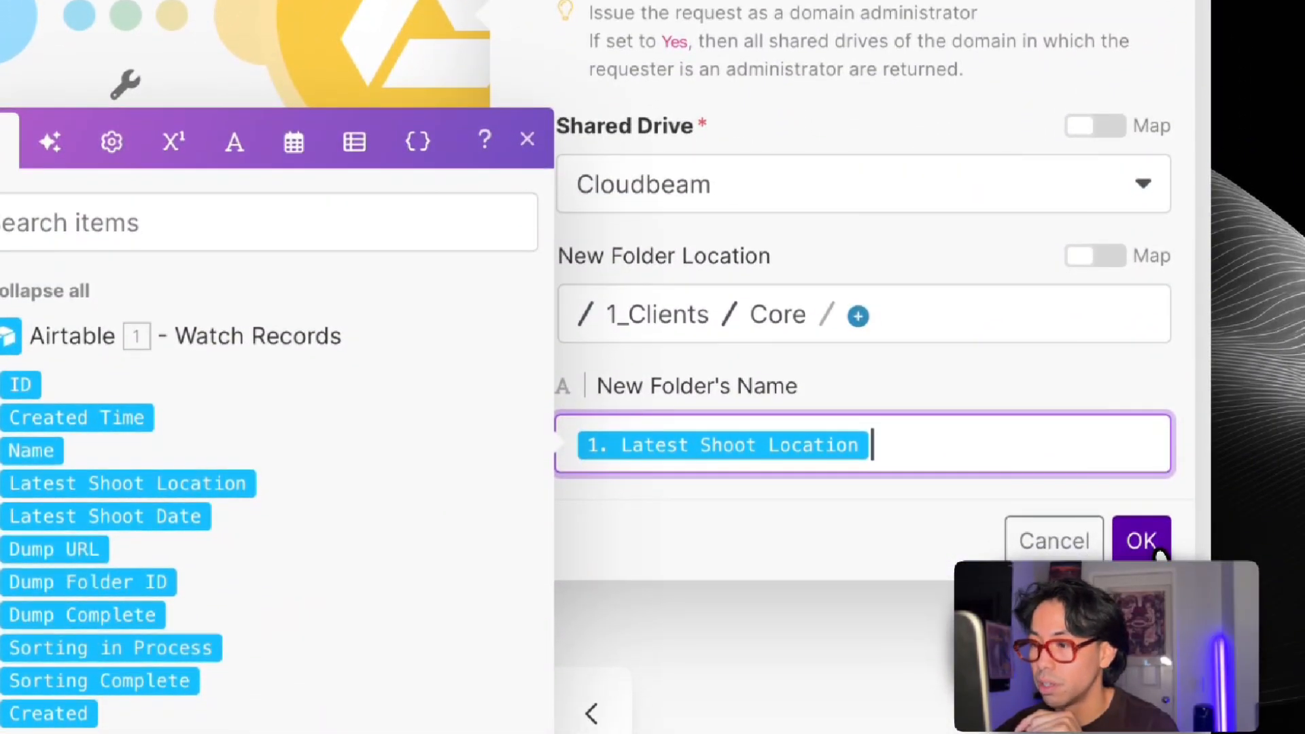
{"action": "left_click", "coordinate": [1154, 548]}
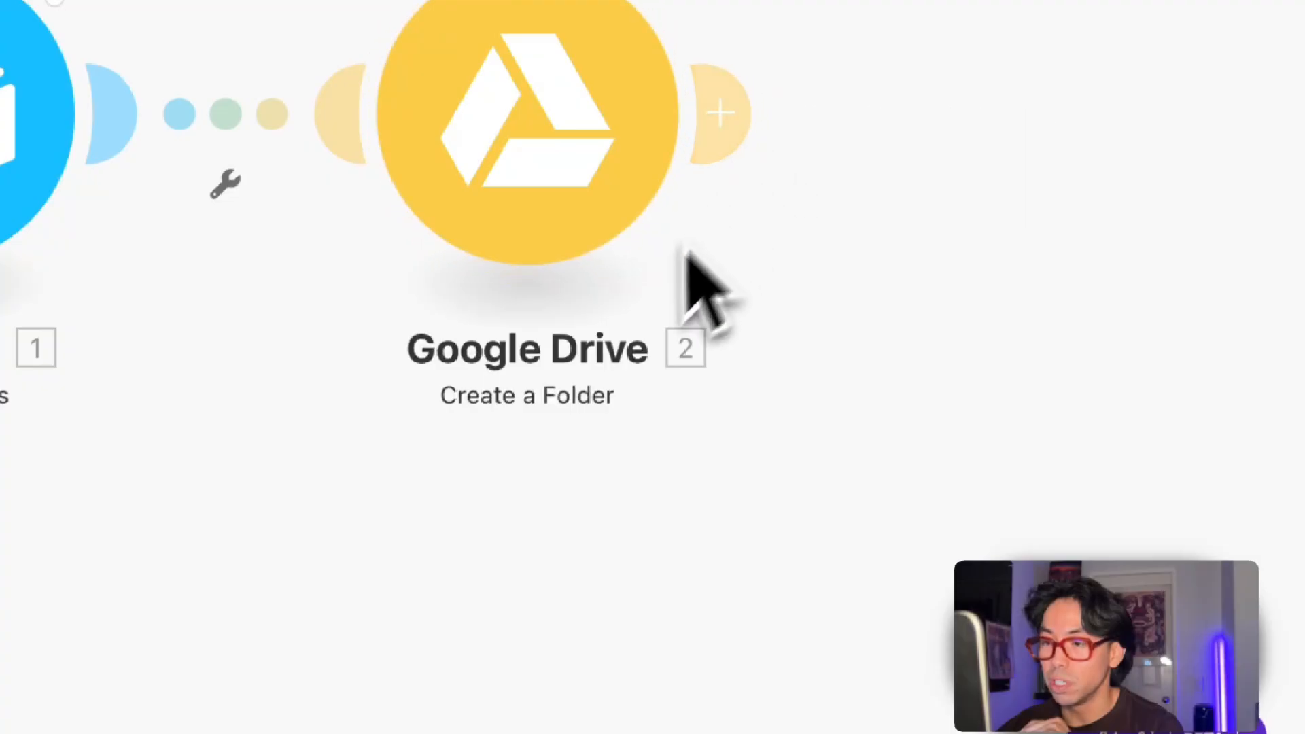
Step: Rename the Google Drive Create a Folder module as Shoot Location
{"action": "right_click", "coordinate": [558, 349]}
{"action": "left_click", "coordinate": [518, 487]}
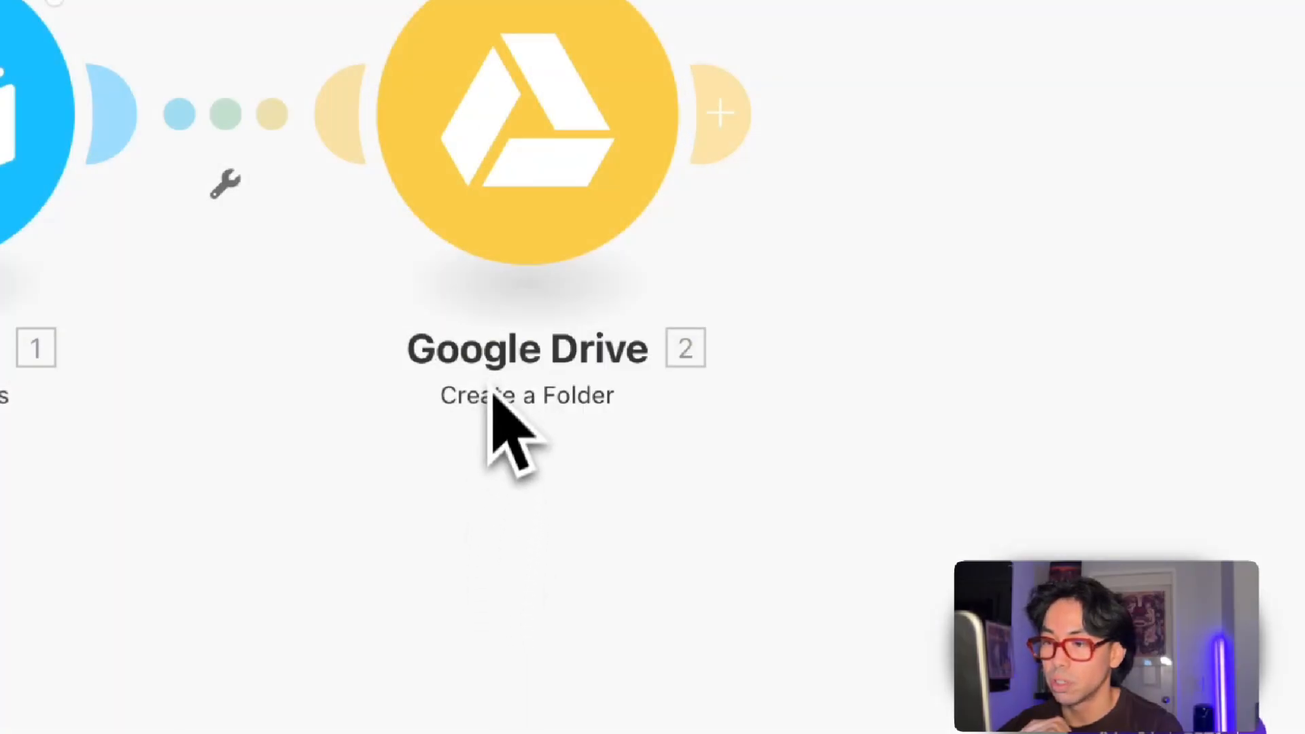
{"action": "left_click", "coordinate": [501, 117]}
{"action": "right_click", "coordinate": [501, 109]}
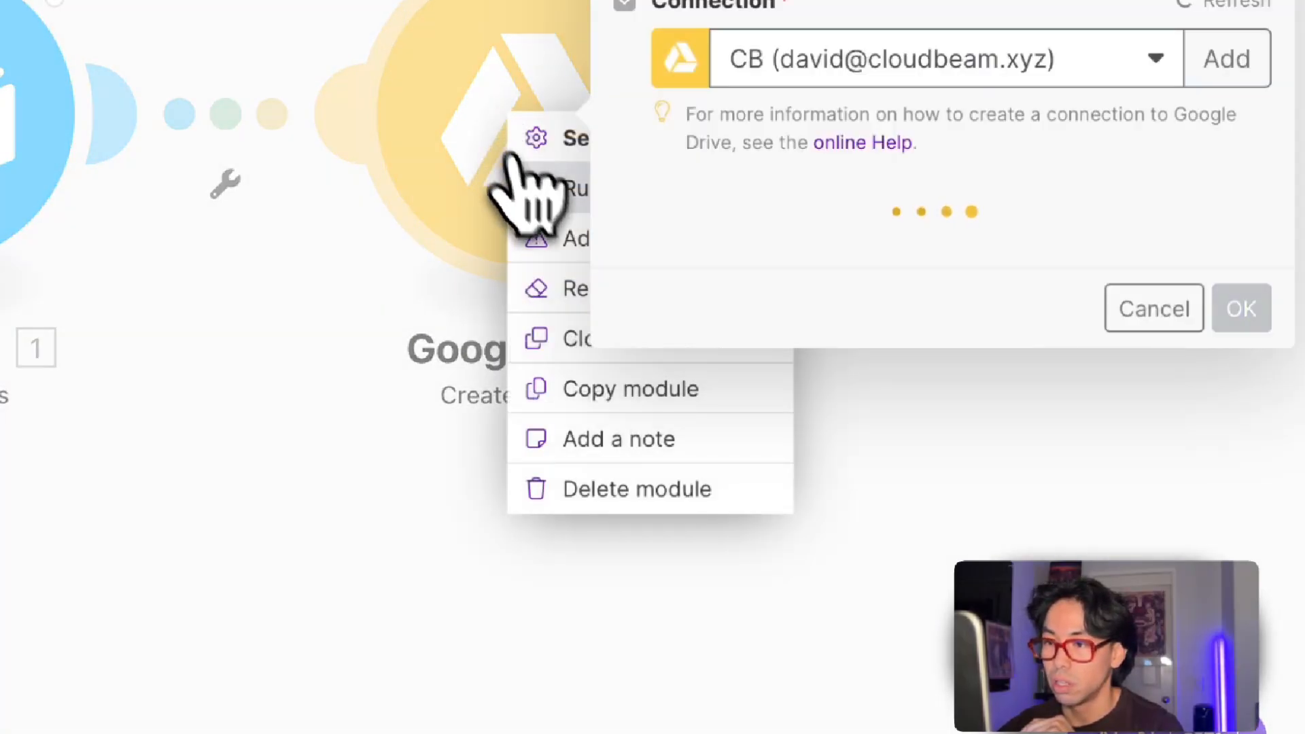
{"action": "left_click", "coordinate": [571, 288]}
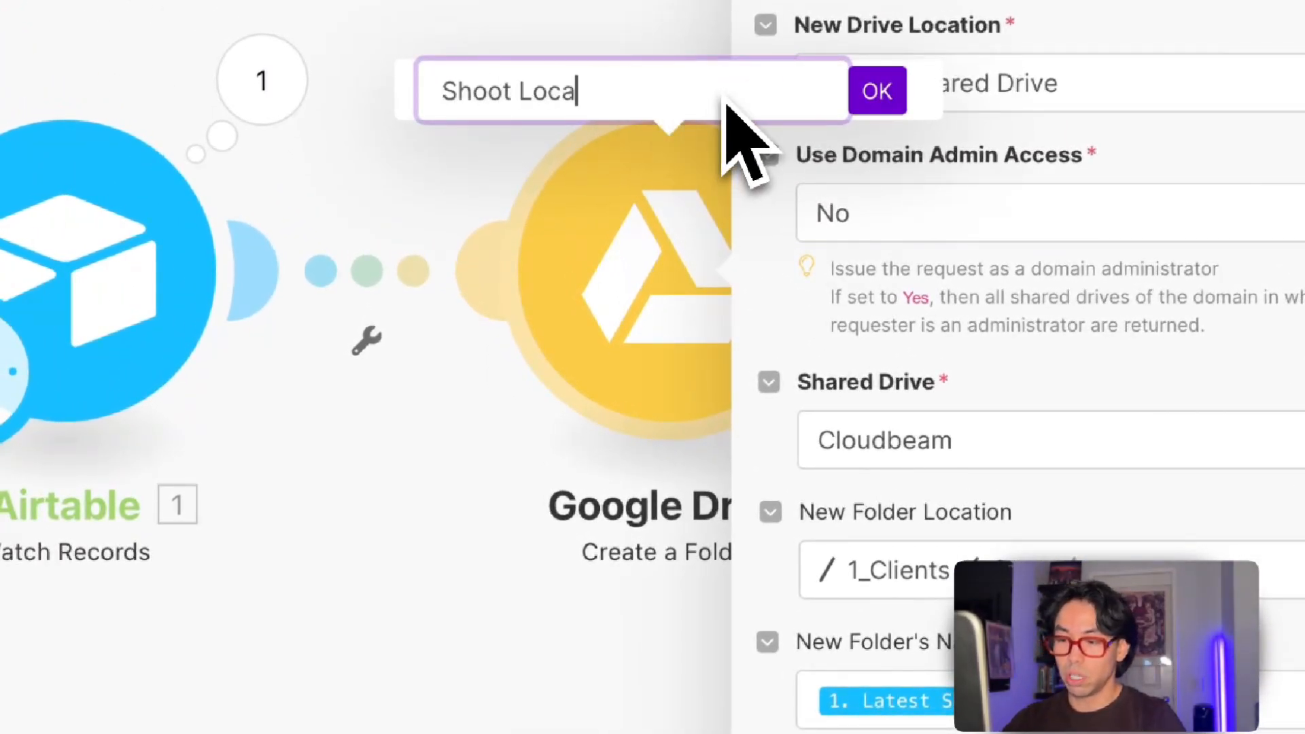
{"action": "key", "text": "Return"}
{"action": "left_click", "coordinate": [598, 449]}
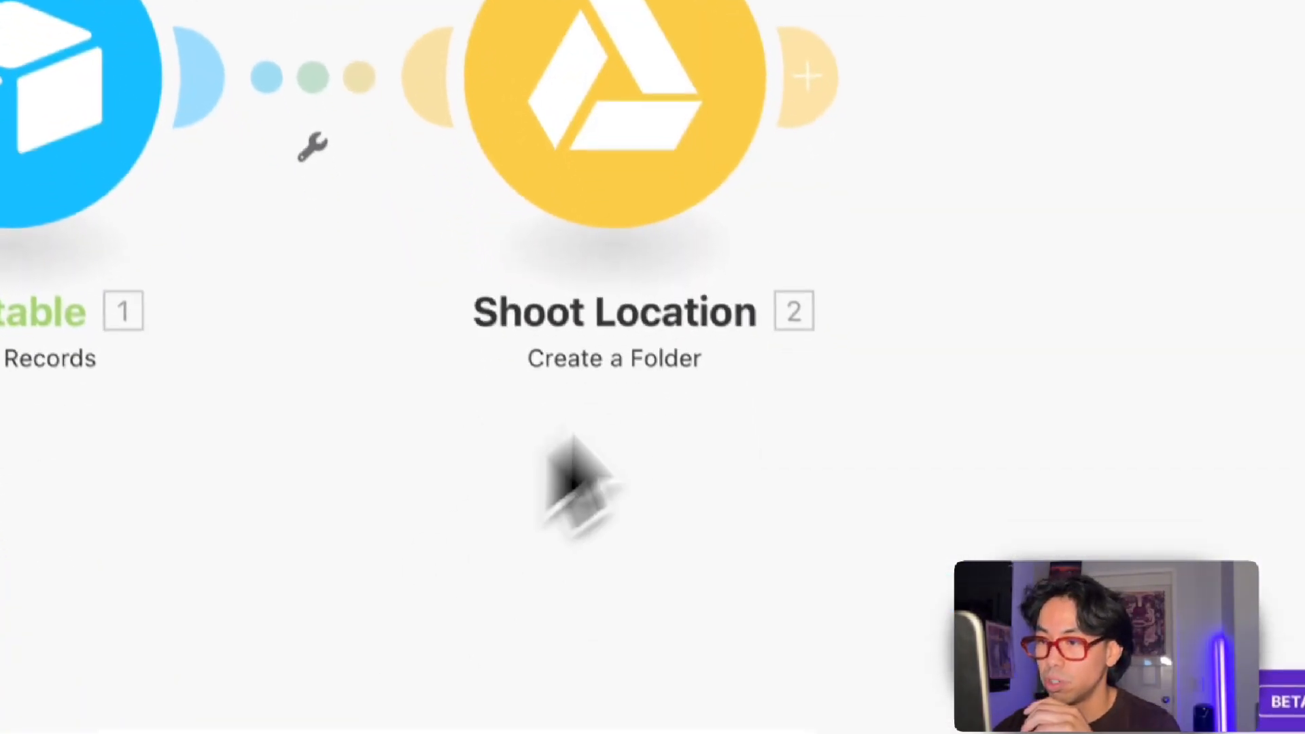
Step: Add another Google Drive Create a Folder module after the Shoot Location module
{"action": "left_click", "coordinate": [805, 85]}
{"action": "left_click", "coordinate": [374, 490]}
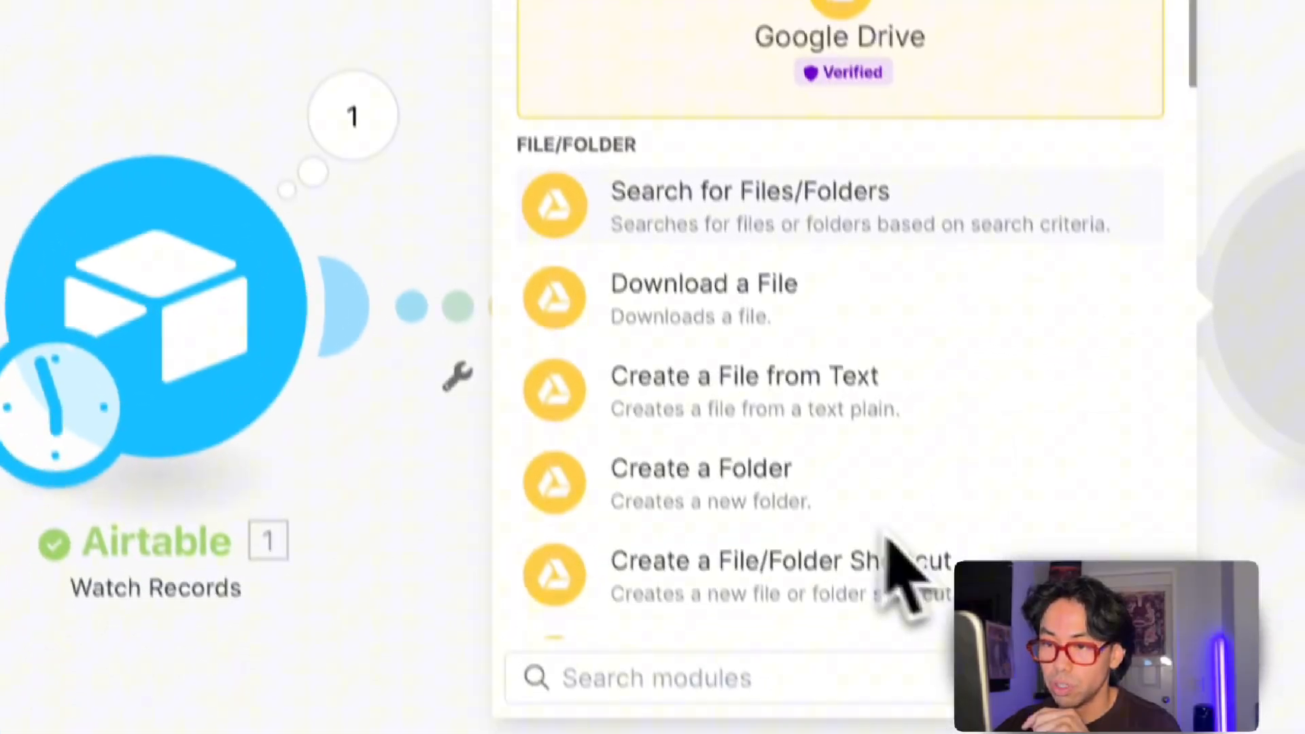
{"action": "left_click", "coordinate": [721, 486]}
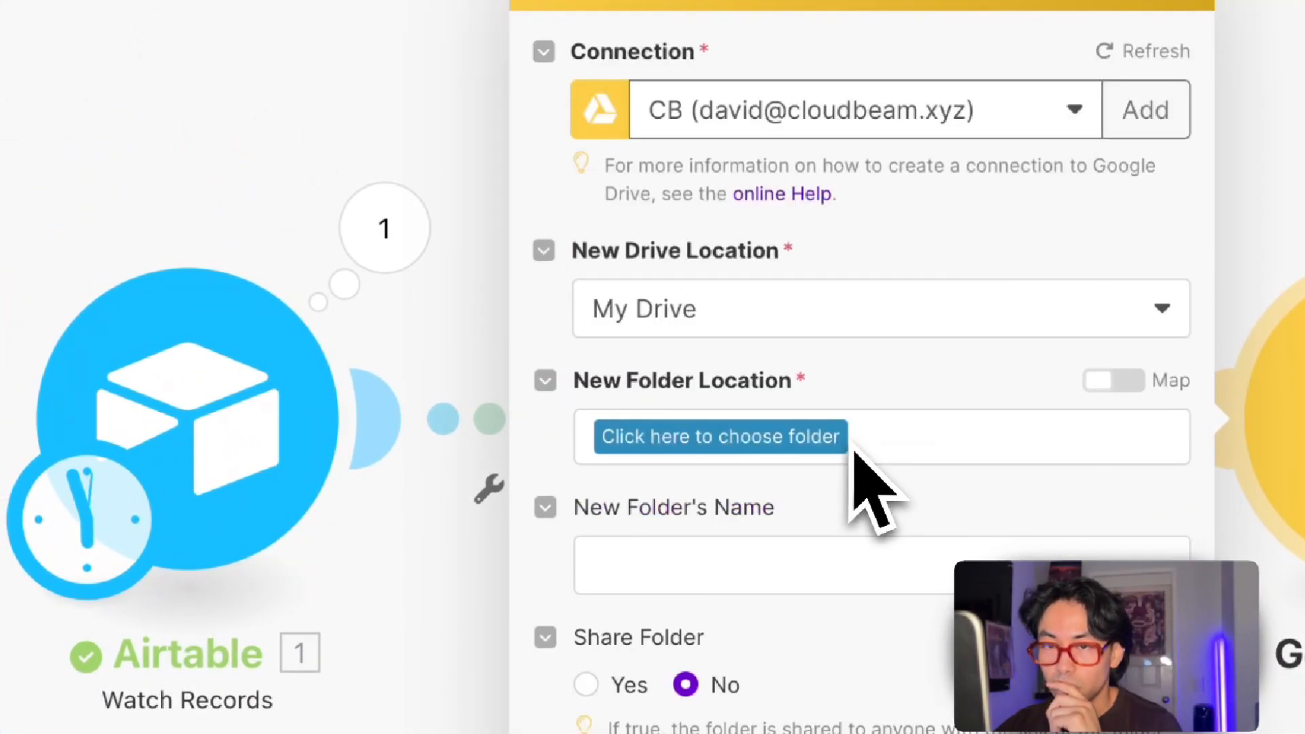
Step: Set the second folder module's new drive location to Google Shared Drive and its shared drive to Cloudbeam
{"action": "left_click", "coordinate": [755, 309]}
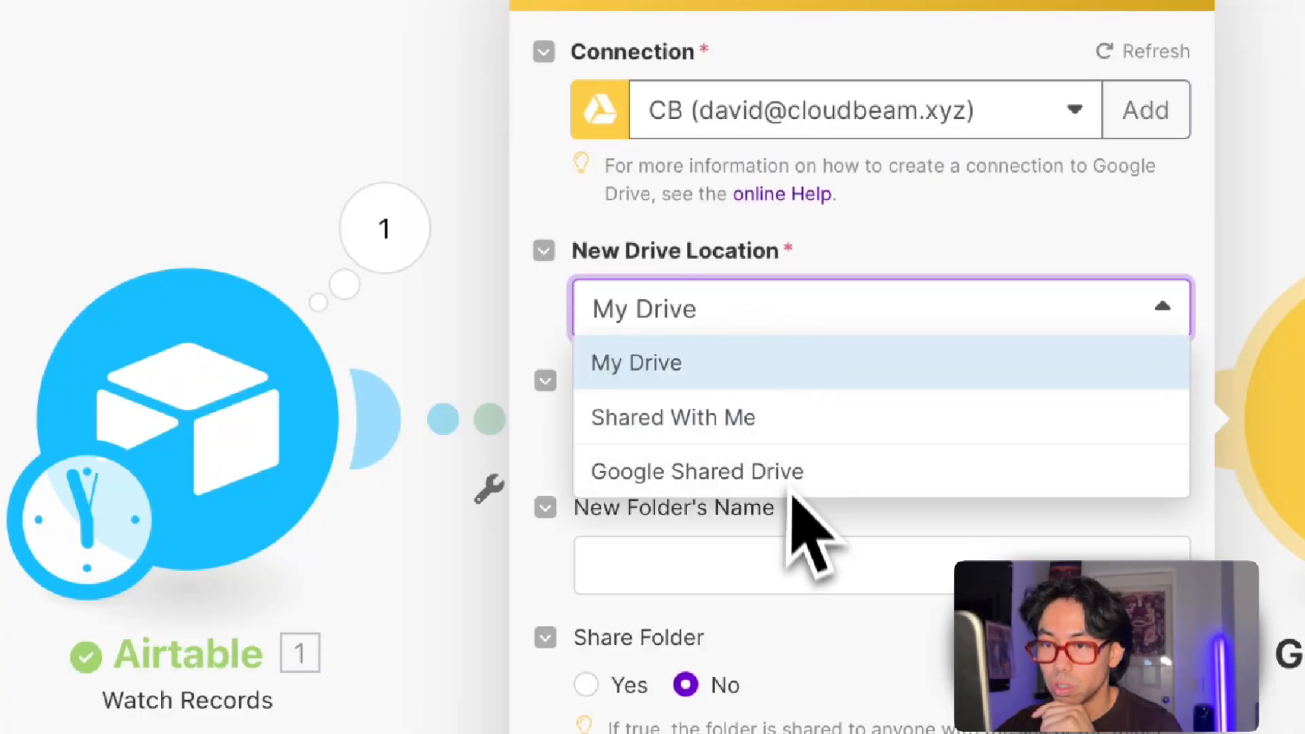
{"action": "left_click", "coordinate": [782, 473]}
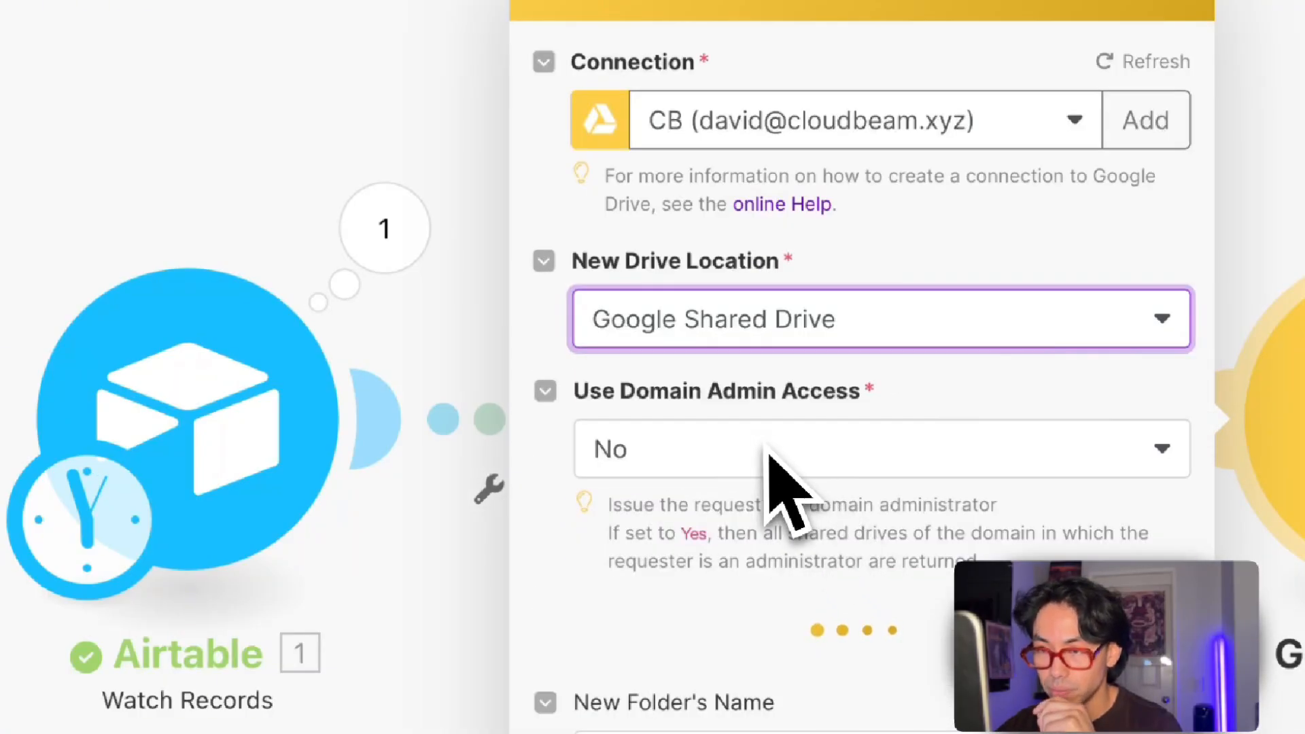
{"action": "left_click", "coordinate": [848, 663]}
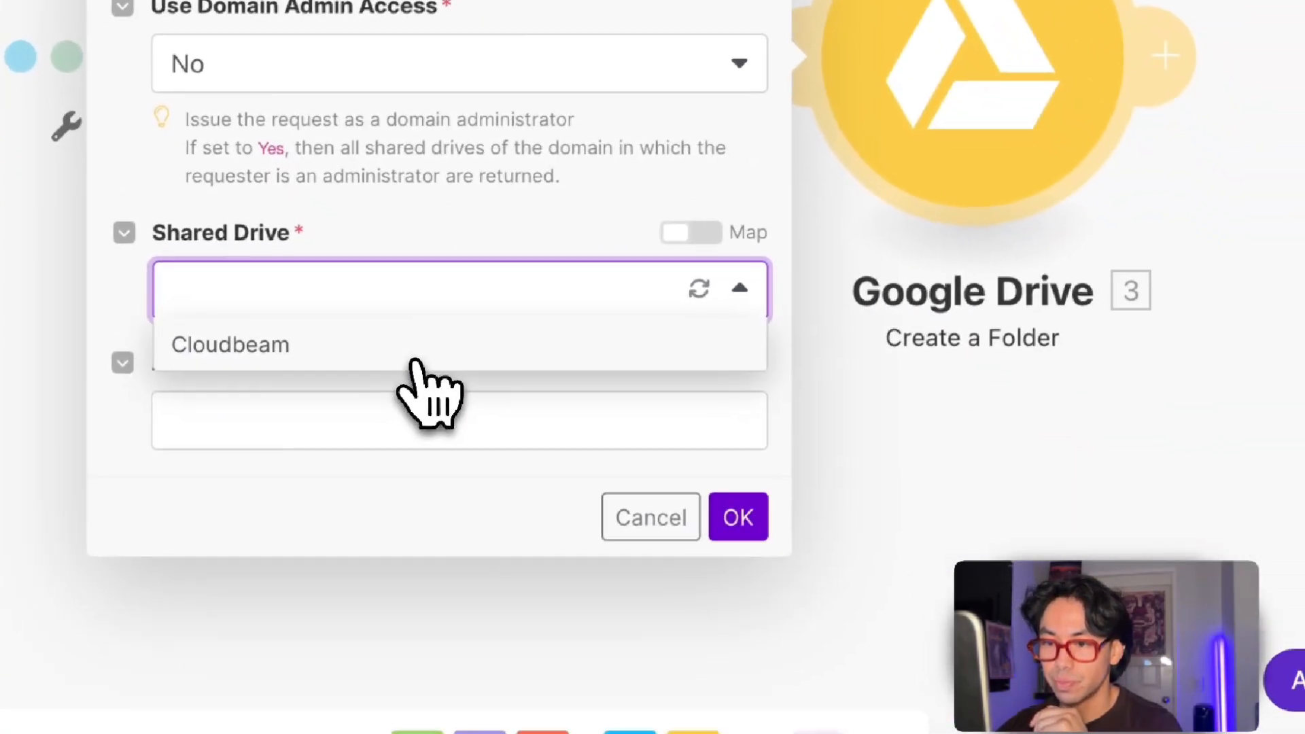
{"action": "left_click", "coordinate": [413, 359]}
Step: Enable mapping for the new folder location and map it to the Folder ID from the Shoot Location module
{"action": "left_click", "coordinate": [366, 356]}
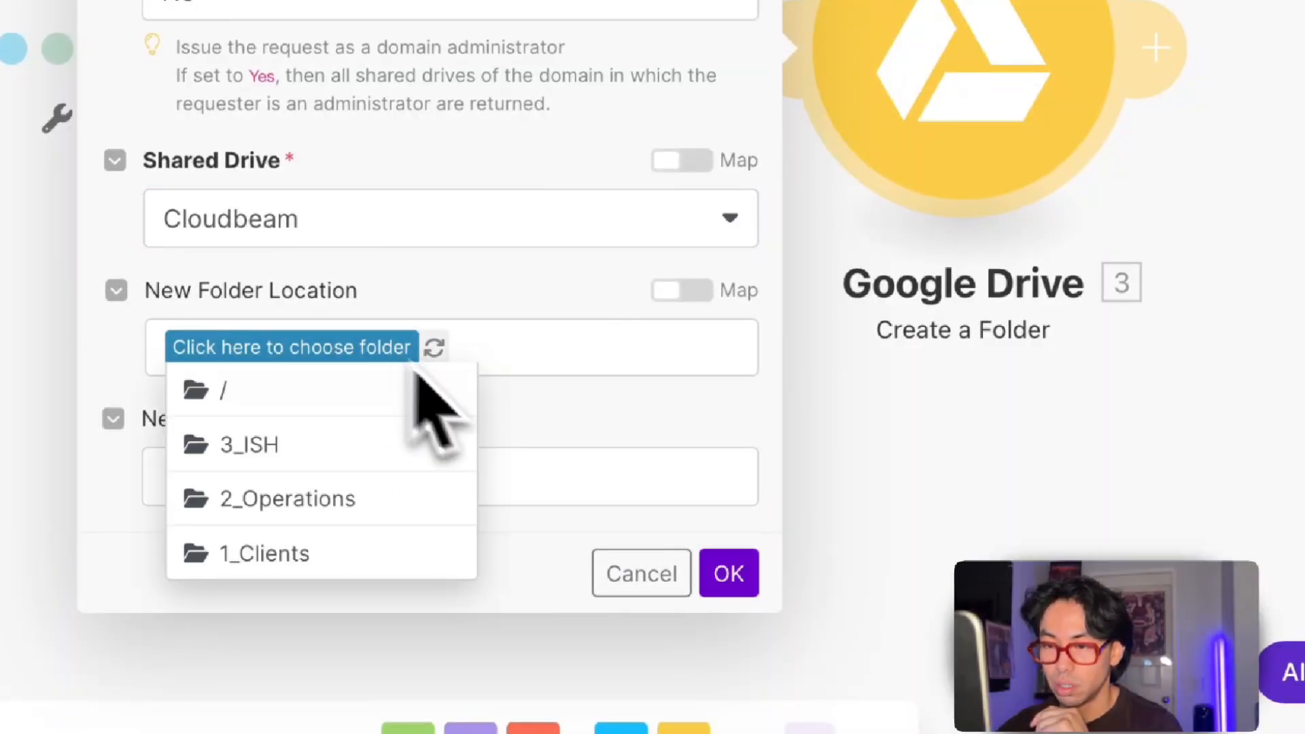
{"action": "left_click", "coordinate": [484, 274]}
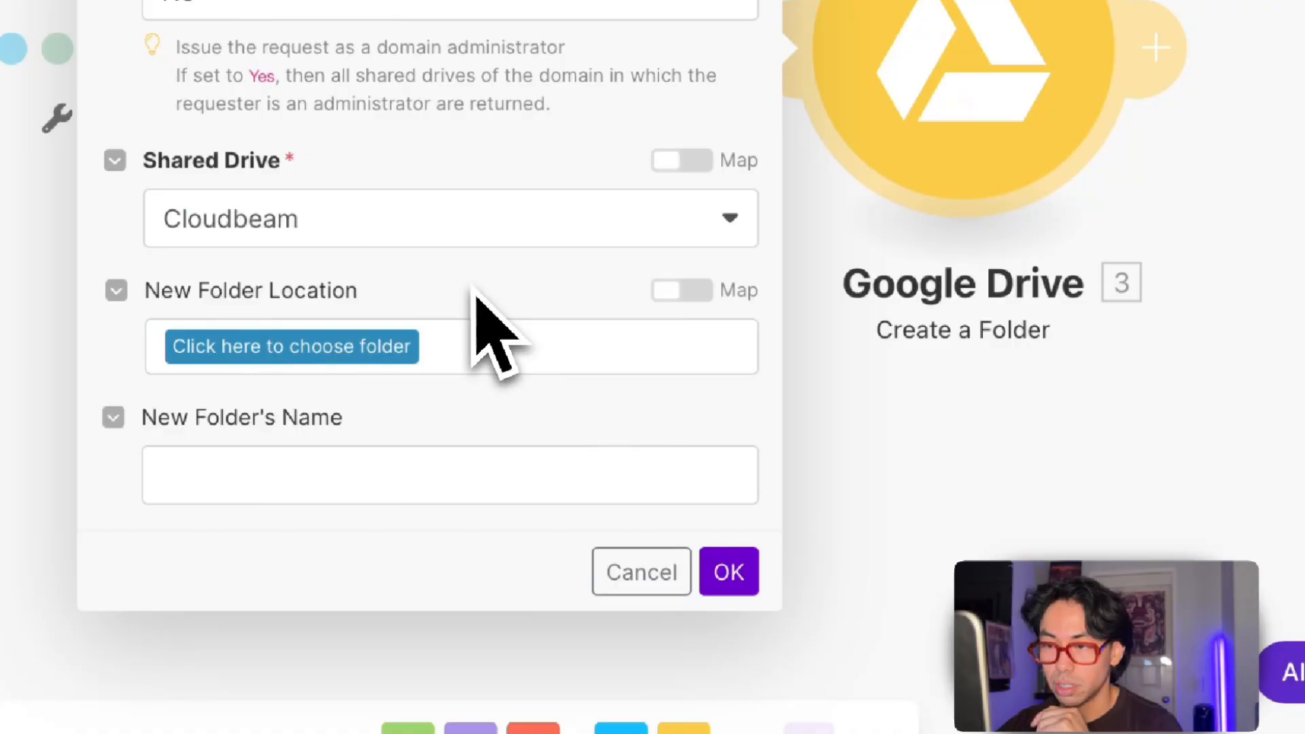
{"action": "left_click", "coordinate": [707, 291]}
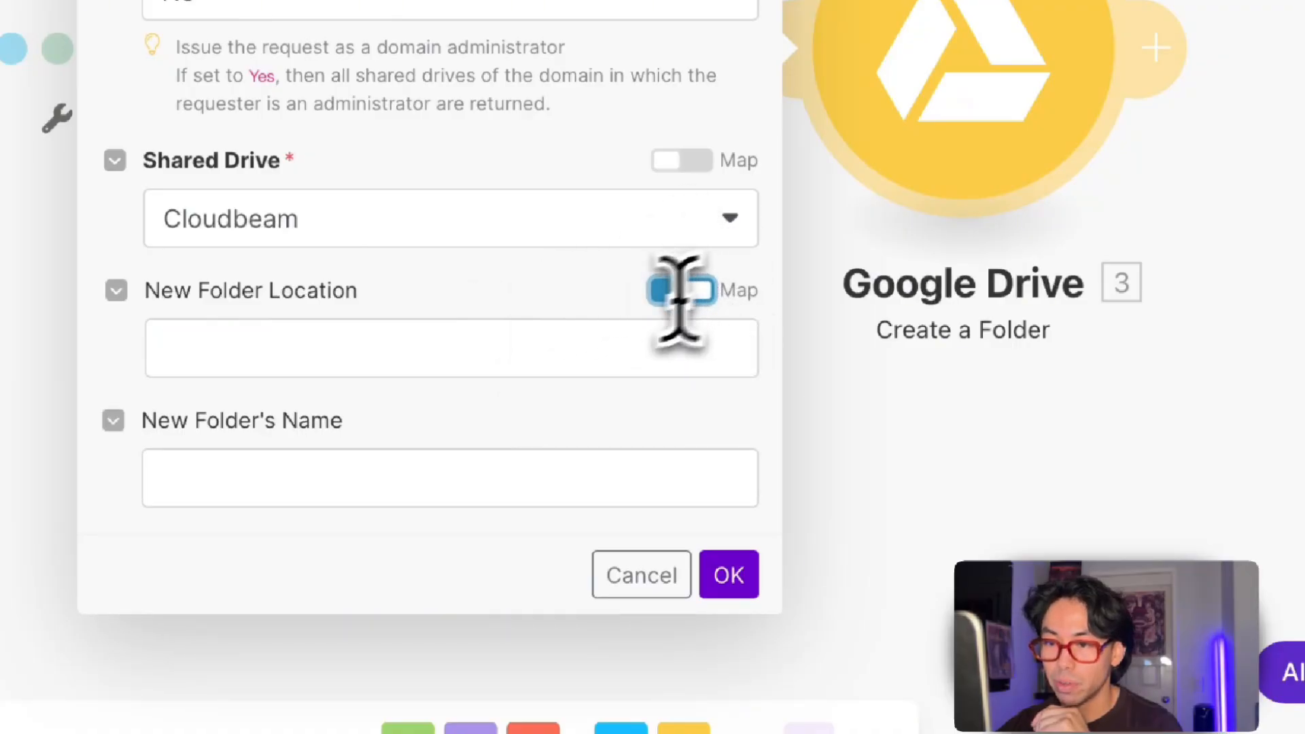
{"action": "left_click", "coordinate": [567, 355]}
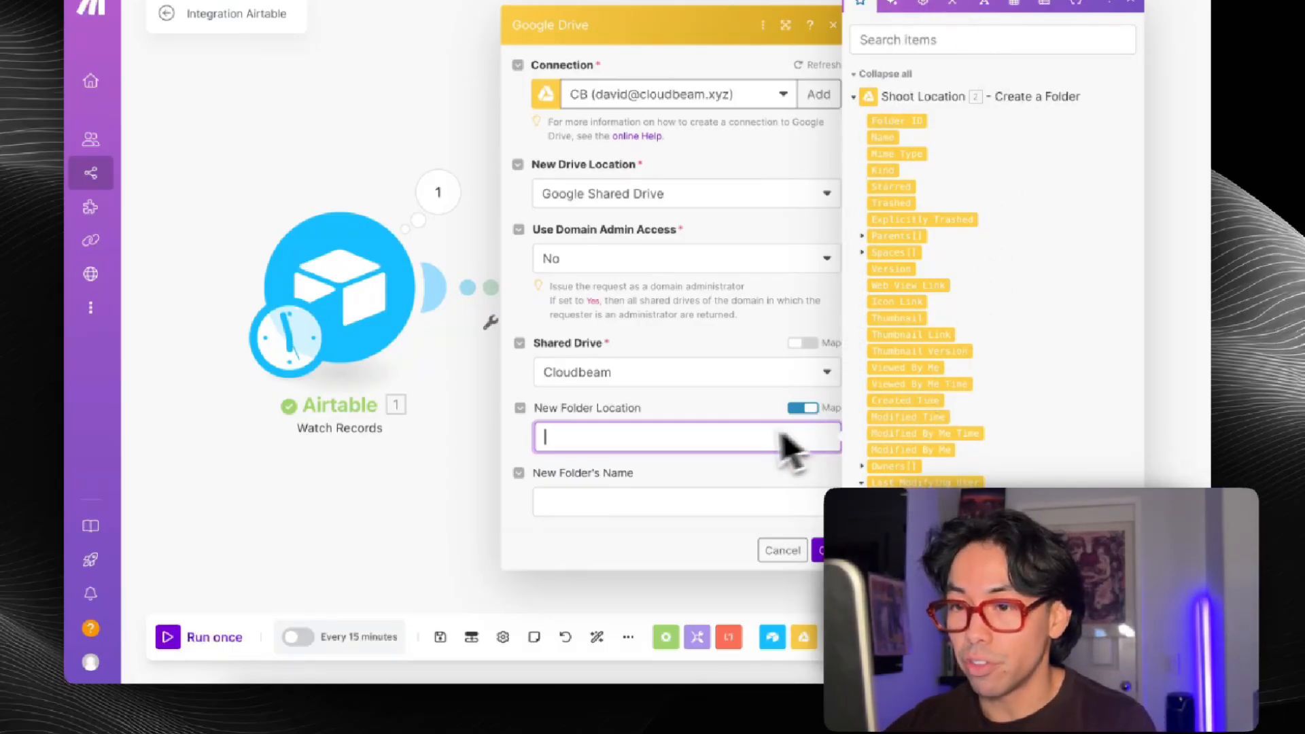
{"action": "scroll", "coordinate": [941, 454], "scroll_direction": "down", "scroll_amount": 1}
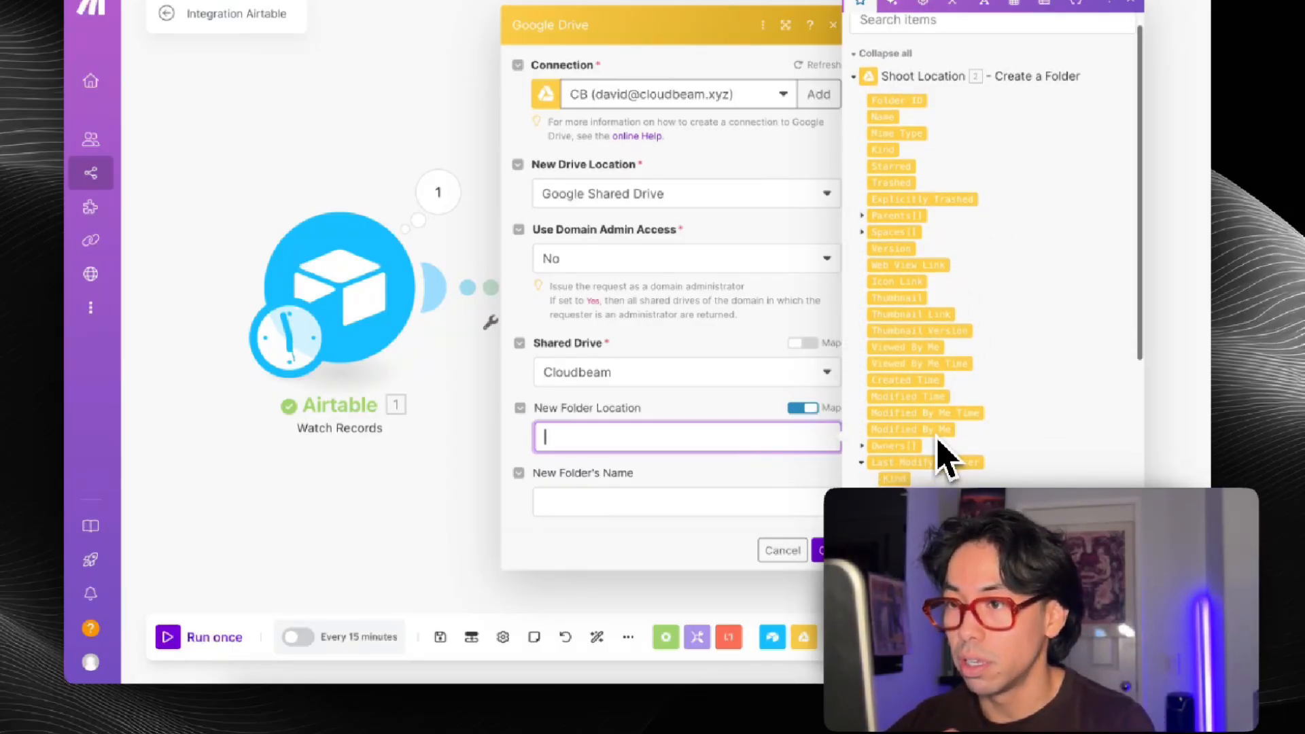
{"action": "scroll", "coordinate": [941, 454], "scroll_direction": "down", "scroll_amount": 5}
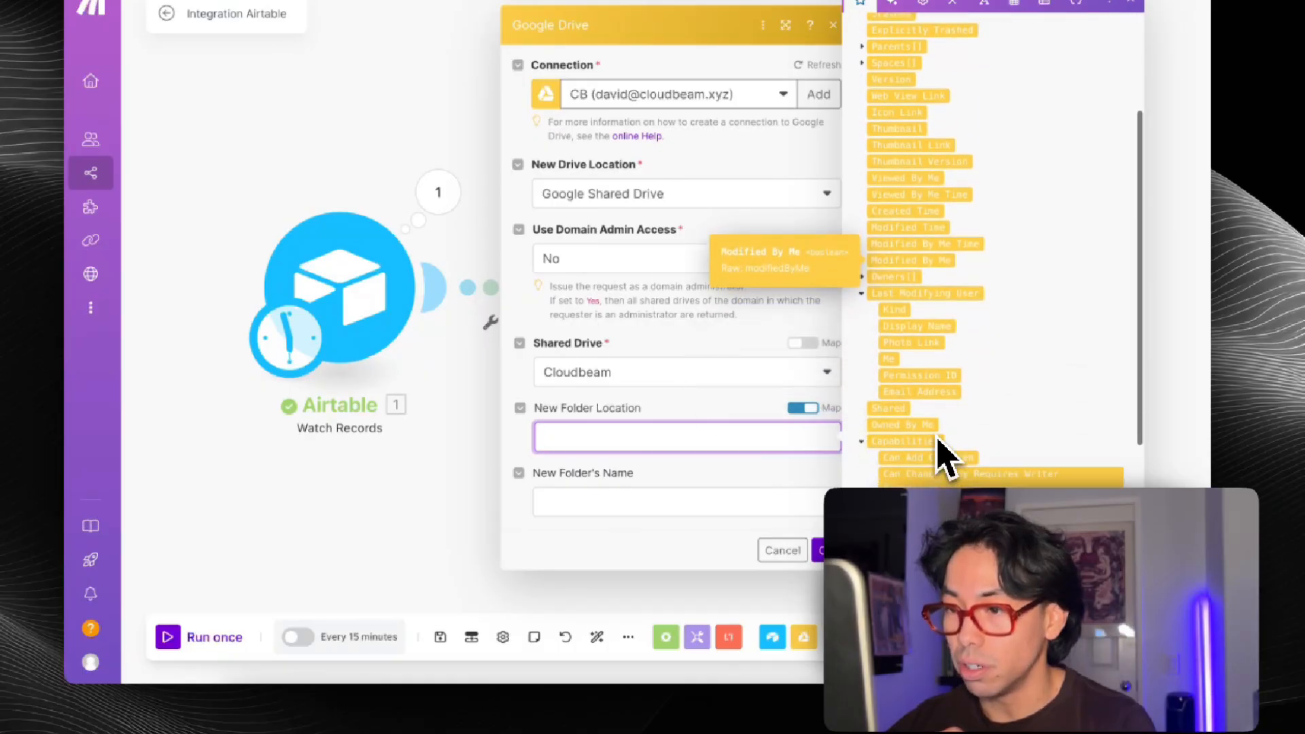
{"action": "scroll", "coordinate": [941, 454], "scroll_direction": "up", "scroll_amount": 6}
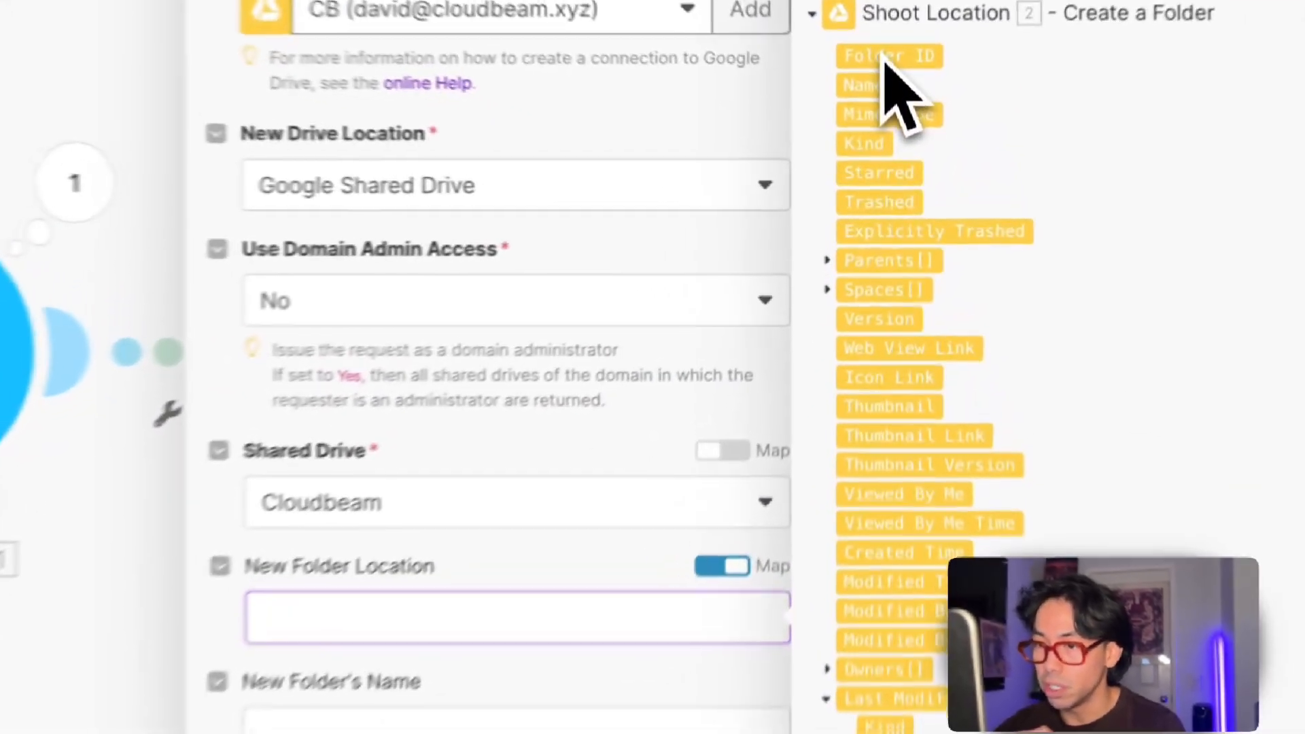
{"action": "left_click_drag", "start_coordinate": [895, 122], "coordinate": [615, 443]}
{"action": "left_click_drag", "start_coordinate": [367, 370], "coordinate": [372, 350]}
Step: Map the second new folder's name to the Airtable Latest Shoot Date field and save the module's settings
{"action": "left_click", "coordinate": [370, 472]}
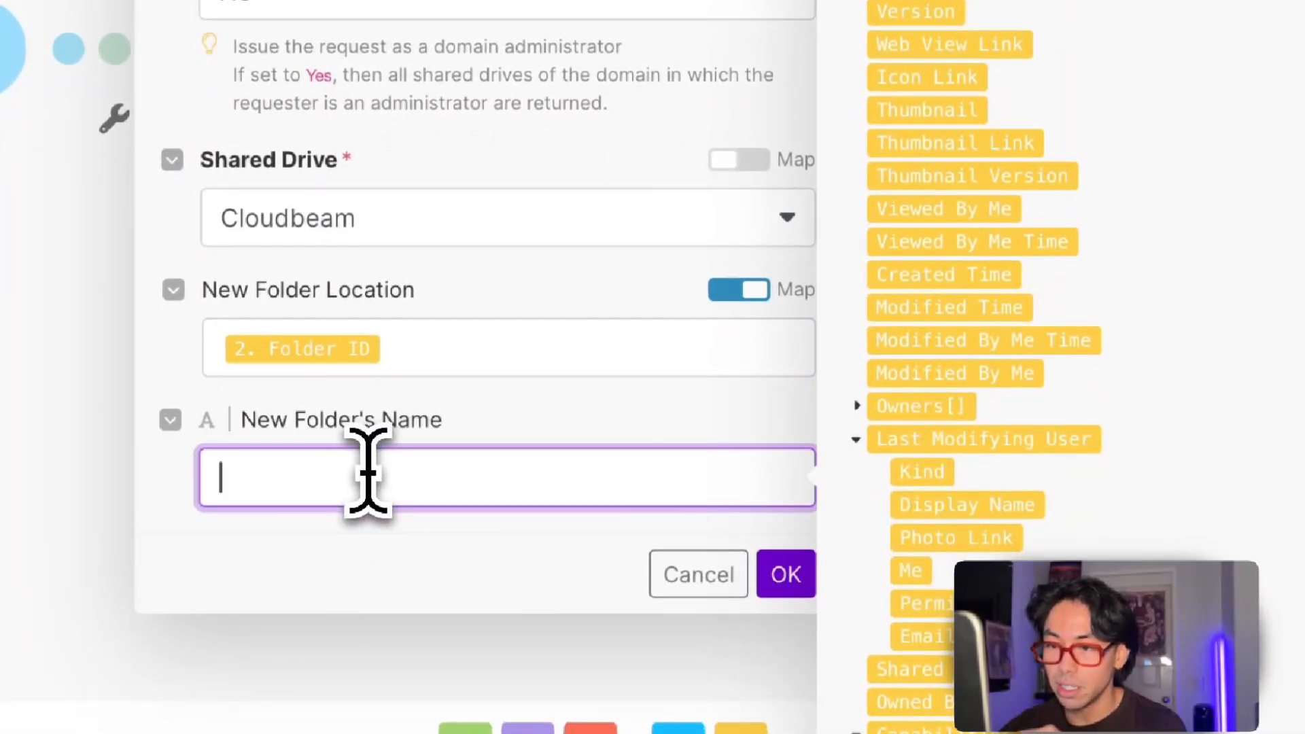
{"action": "scroll", "coordinate": [938, 197], "scroll_direction": "down", "scroll_amount": 10}
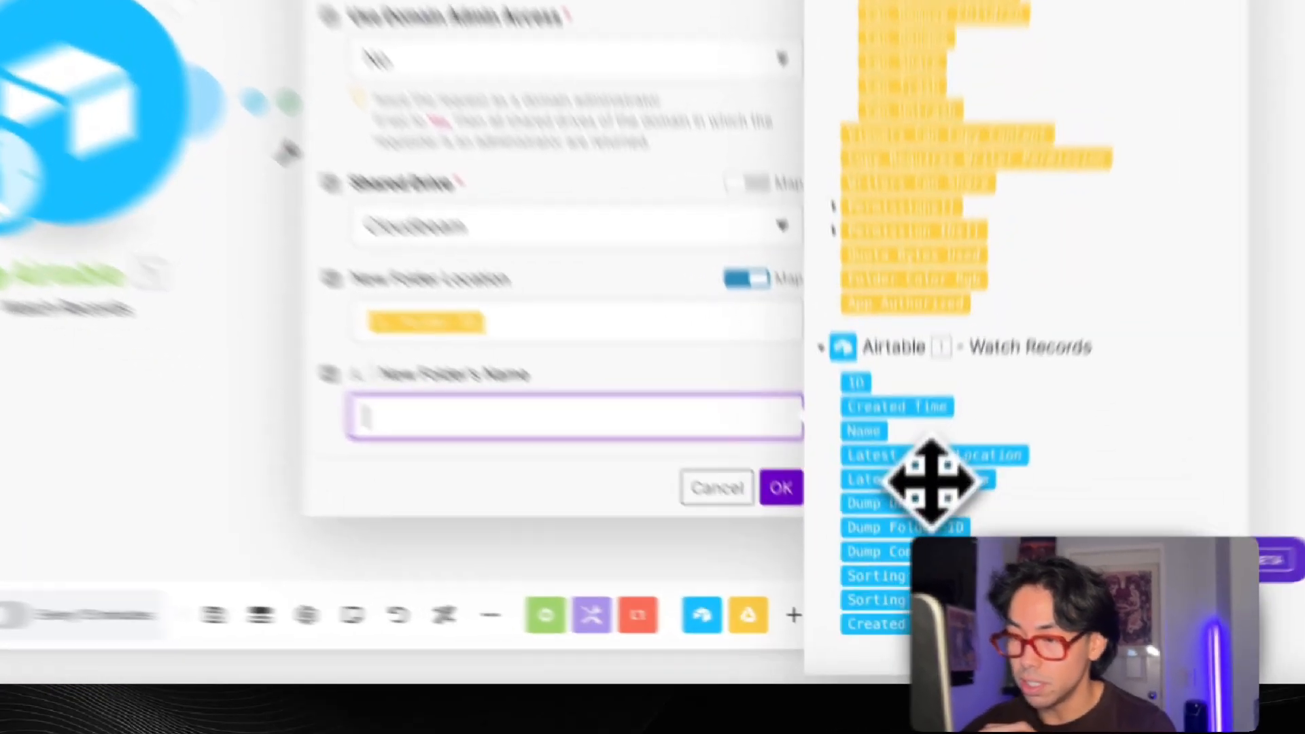
{"action": "left_click_drag", "start_coordinate": [922, 544], "coordinate": [648, 513]}
{"action": "left_click", "coordinate": [832, 573]}
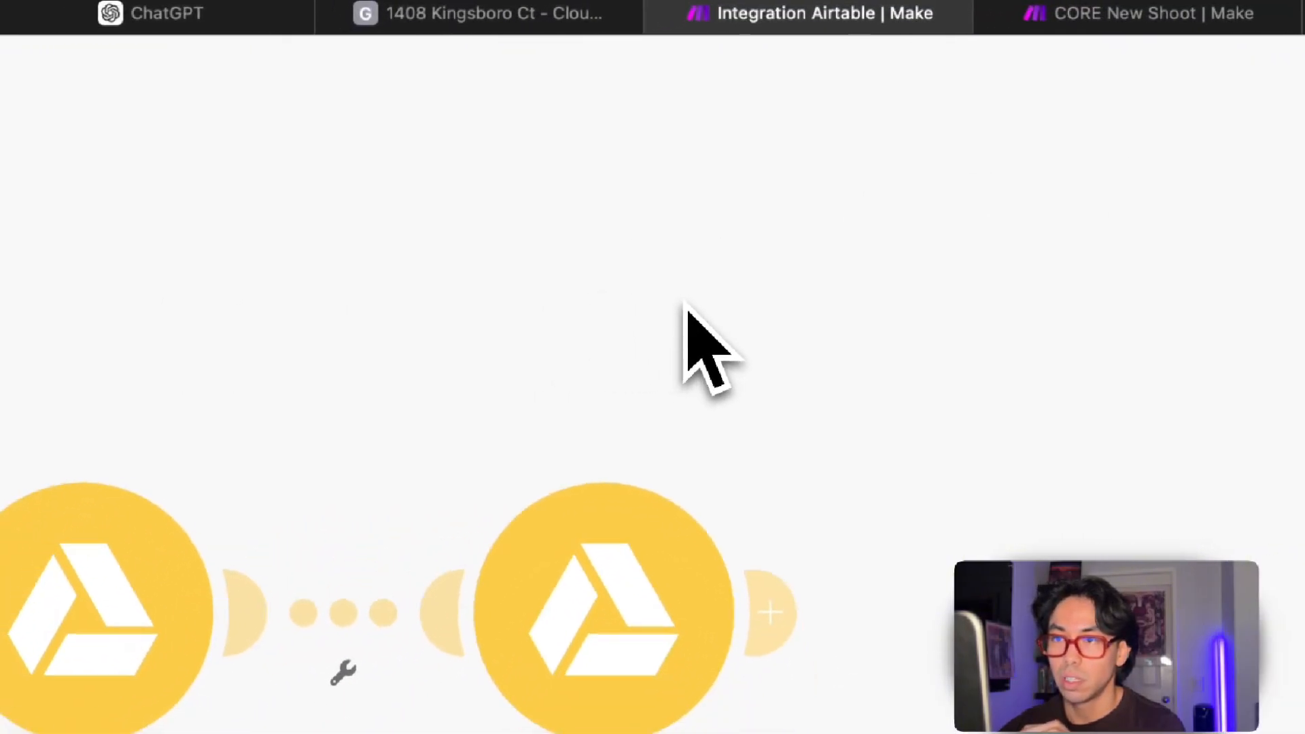
Step: Switch to the Airtable CORE table and add a new record named Youtube
{"action": "scroll", "coordinate": [683, 300], "scroll_direction": "down", "scroll_amount": 1}
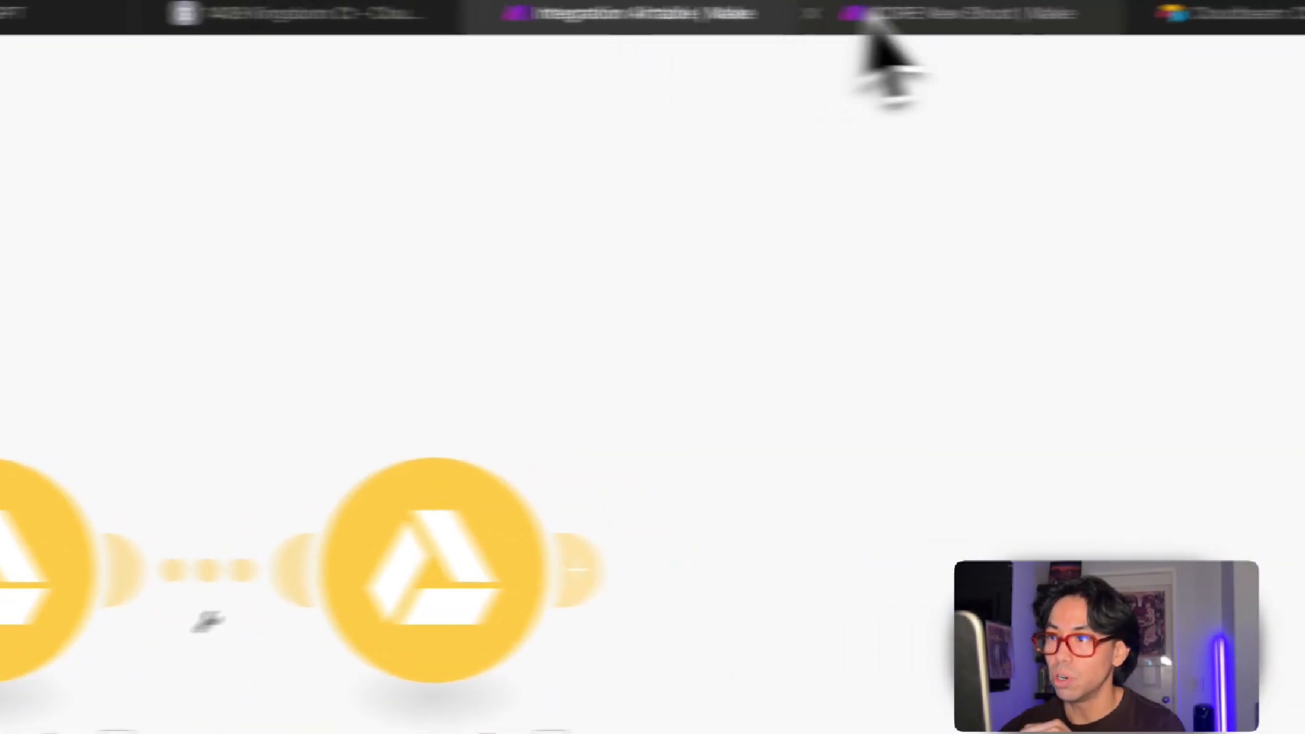
{"action": "left_click", "coordinate": [1056, 9]}
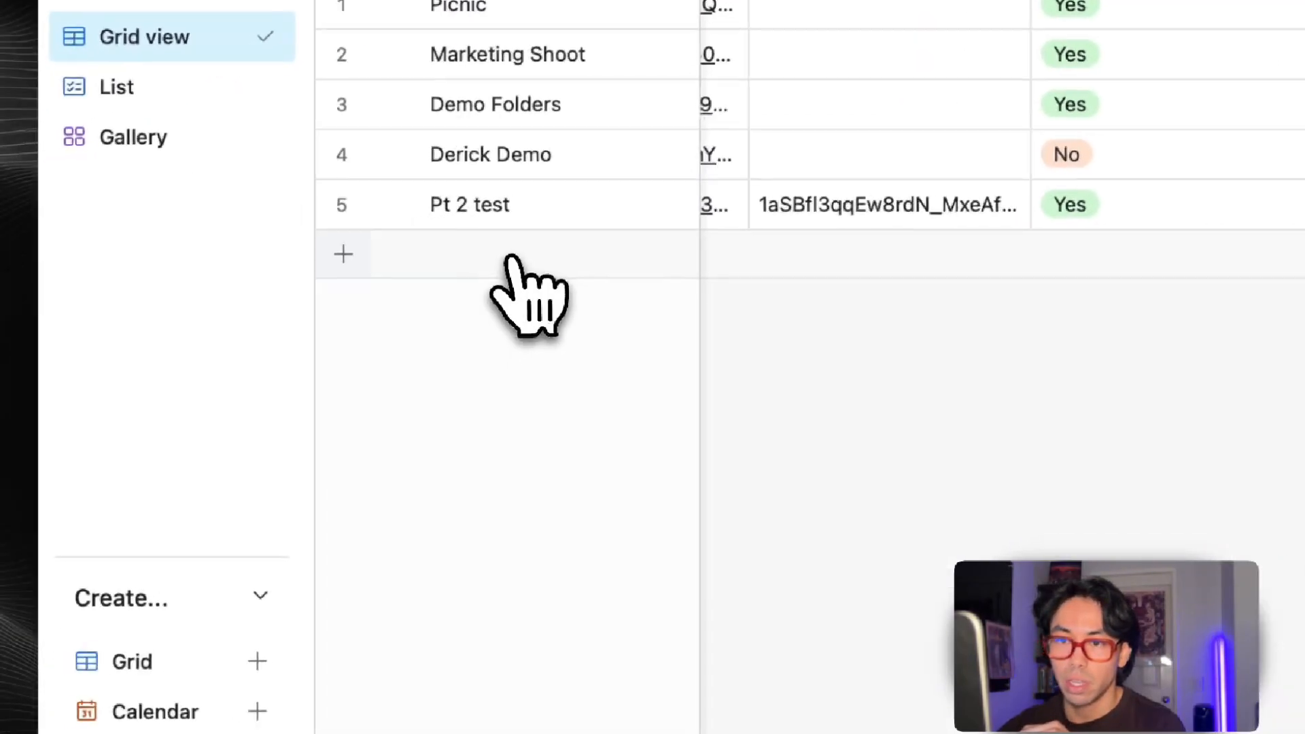
{"action": "left_click", "coordinate": [359, 292]}
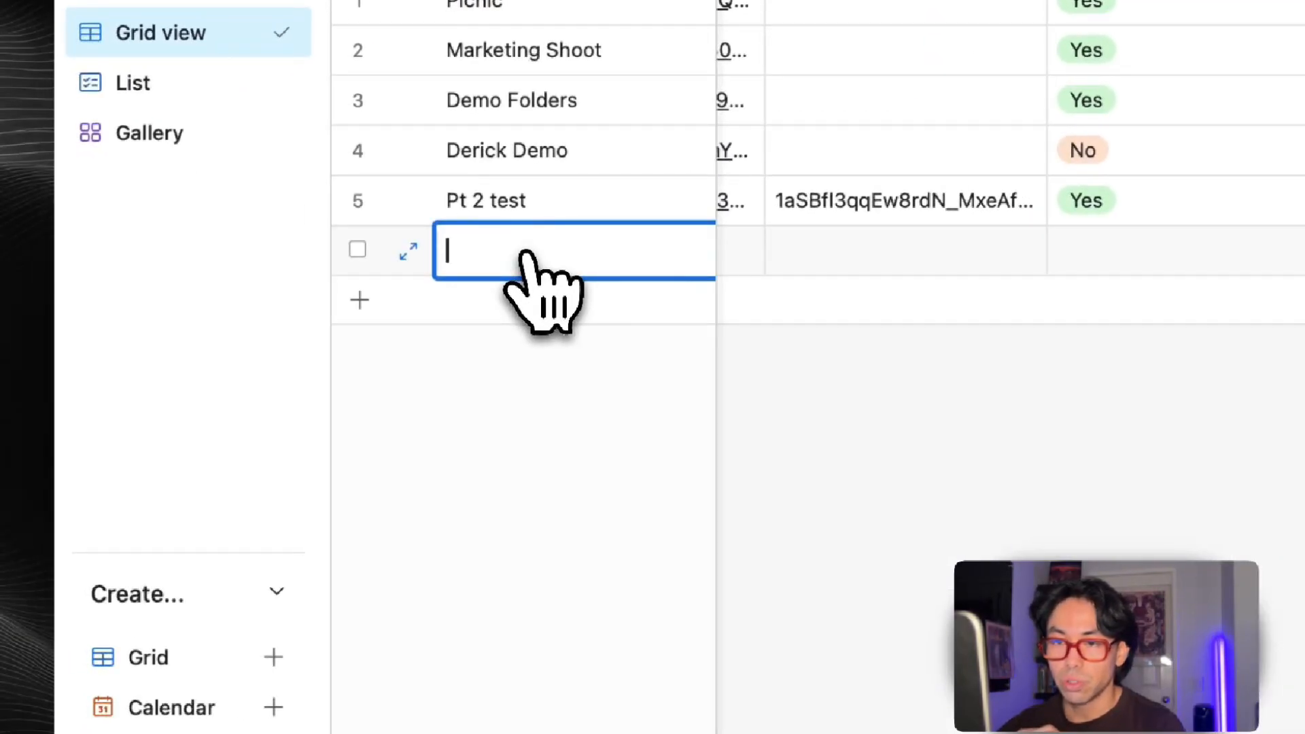
{"action": "type", "text": "Youtube"}
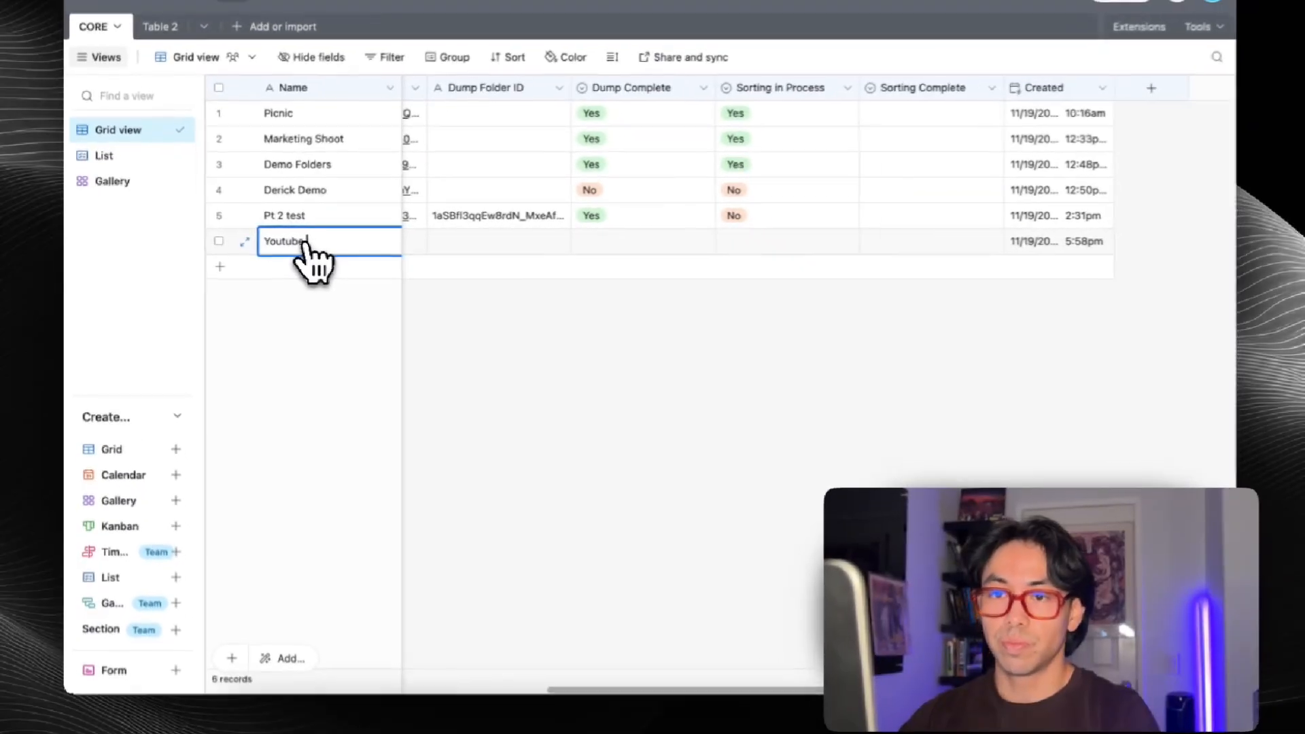
Step: Set the Youtube record's latest shoot location to My house and its latest shoot date to 11/19/2024
{"action": "scroll", "coordinate": [487, 222], "scroll_direction": "left", "scroll_amount": 10}
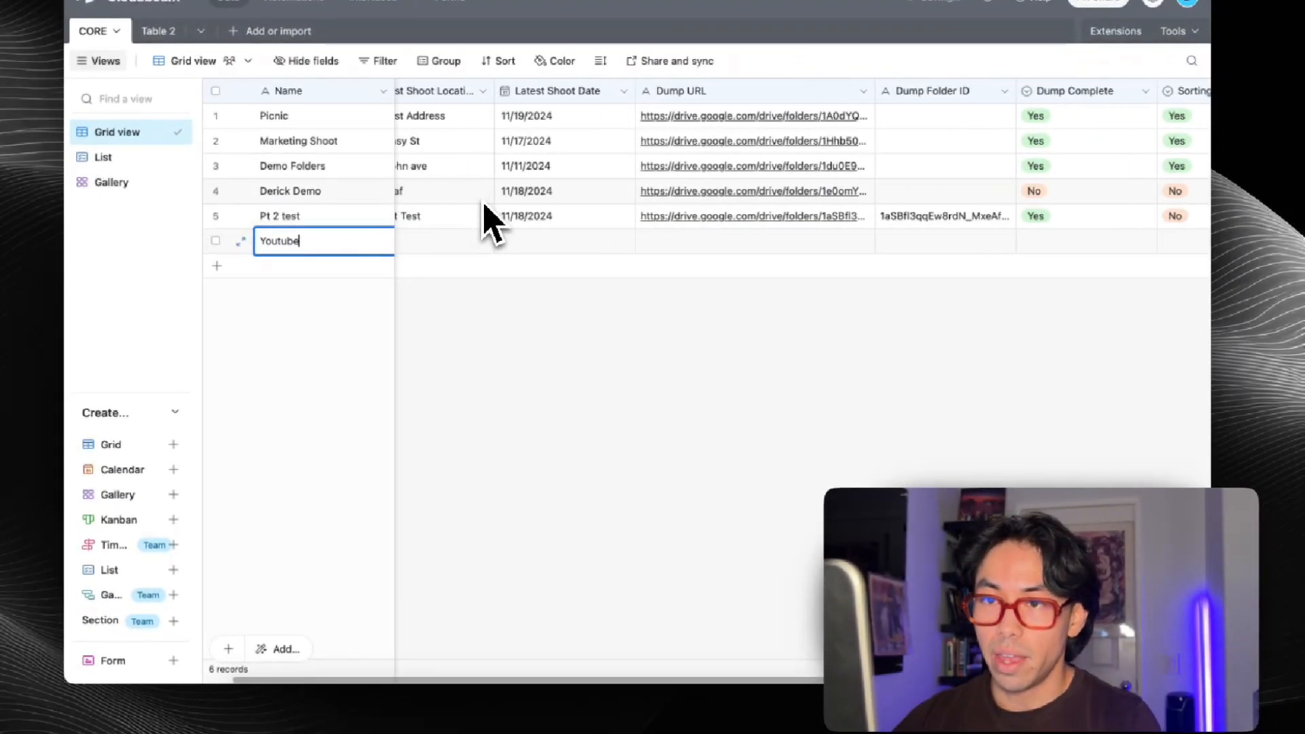
{"action": "left_click", "coordinate": [467, 252]}
{"action": "left_click", "coordinate": [384, 210]}
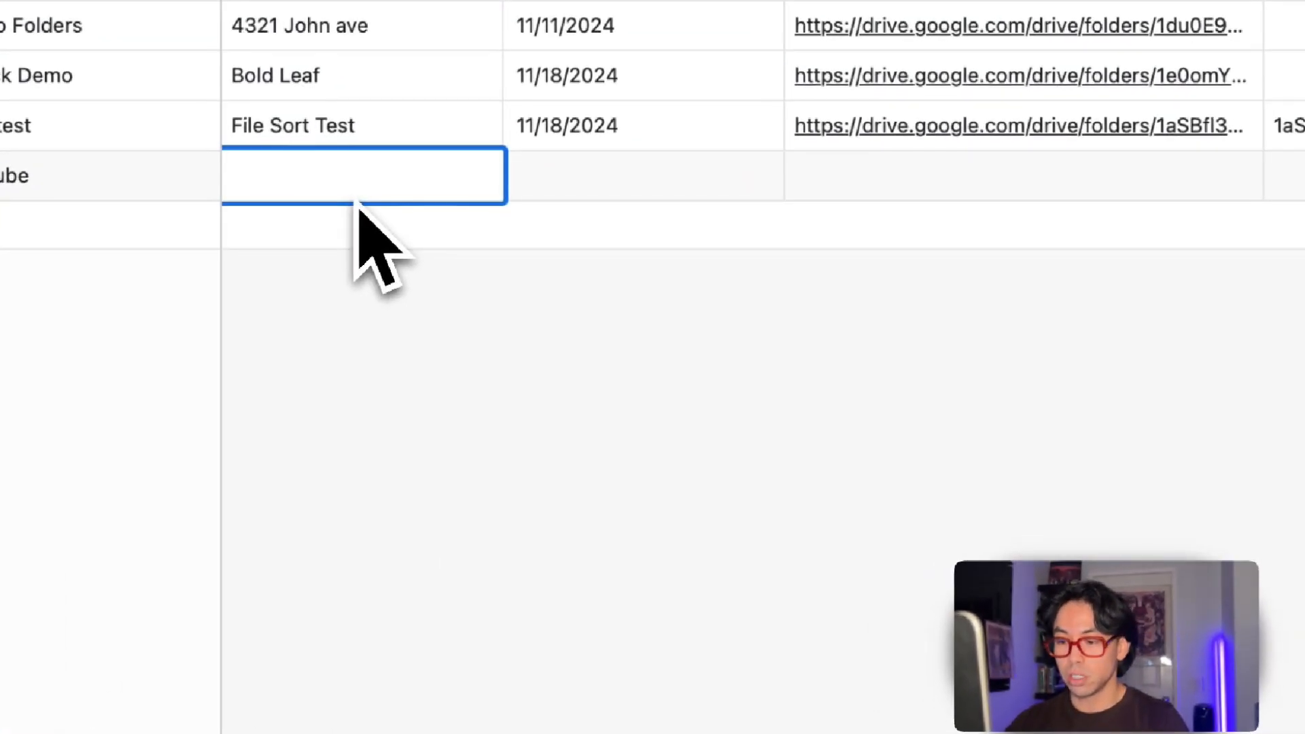
{"action": "type", "text": "My house"}
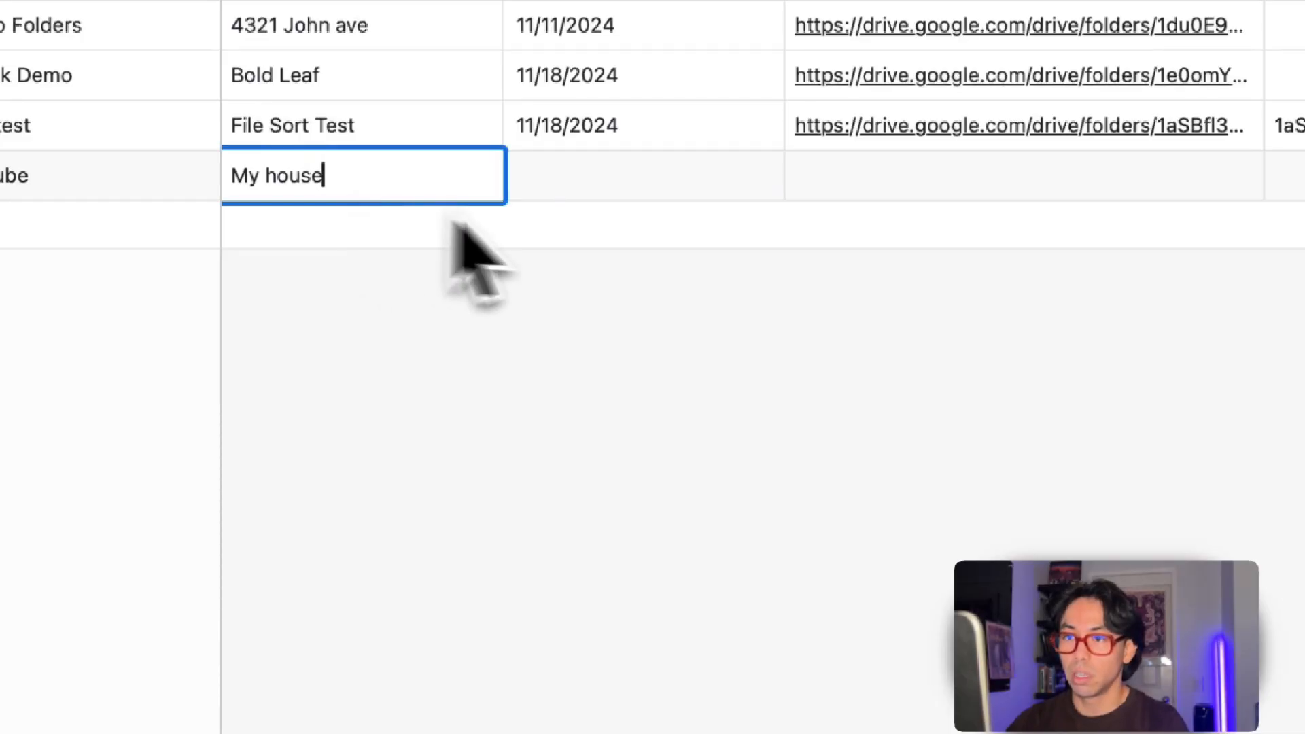
{"action": "left_click", "coordinate": [671, 183]}
{"action": "left_click", "coordinate": [668, 180]}
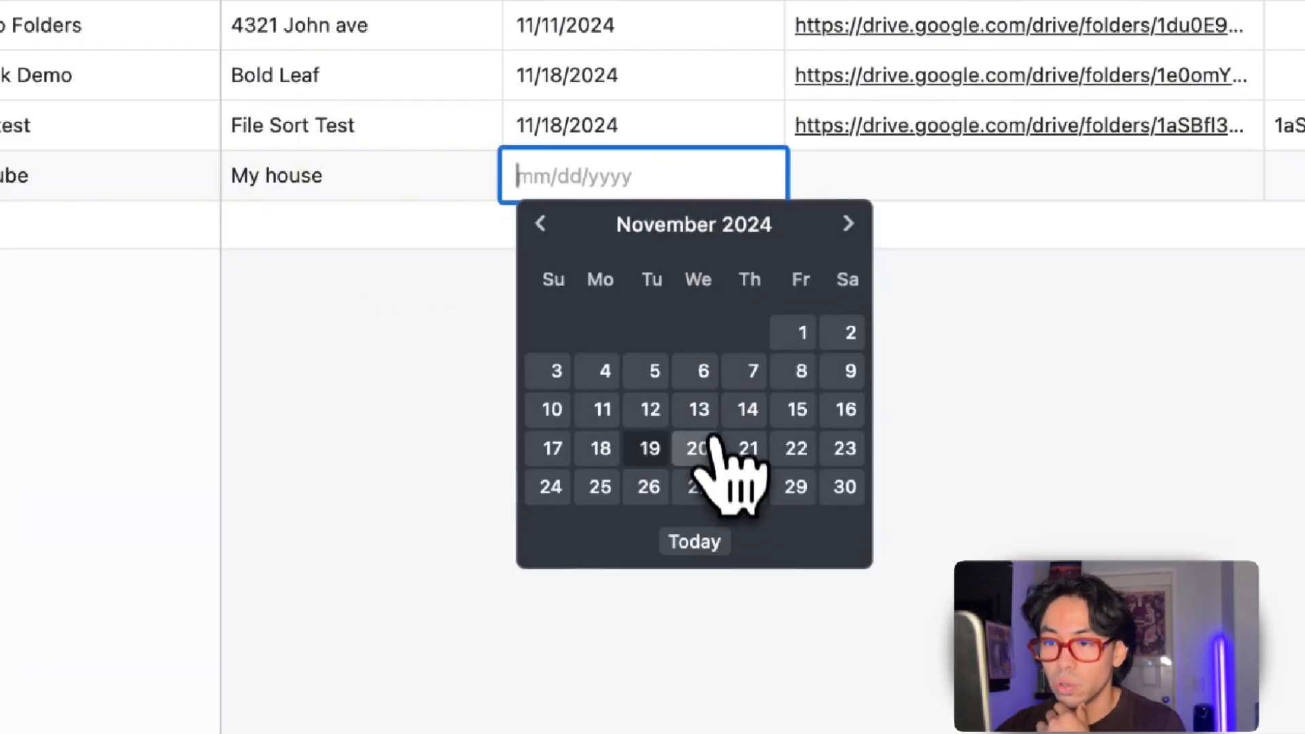
{"action": "left_click", "coordinate": [650, 449]}
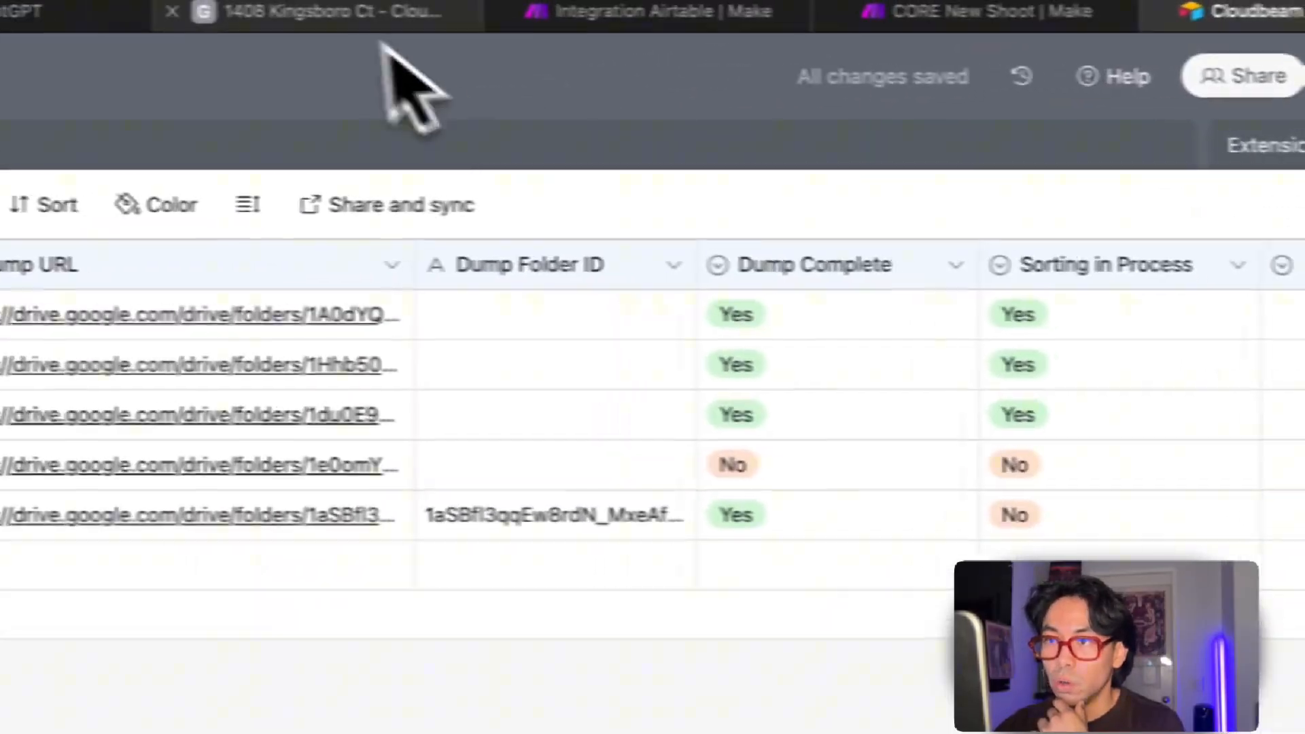
Step: Switch back to the Integration Airtable scenario in Make, run it once and inspect the second folder module's input and output data
{"action": "left_click", "coordinate": [721, 11]}
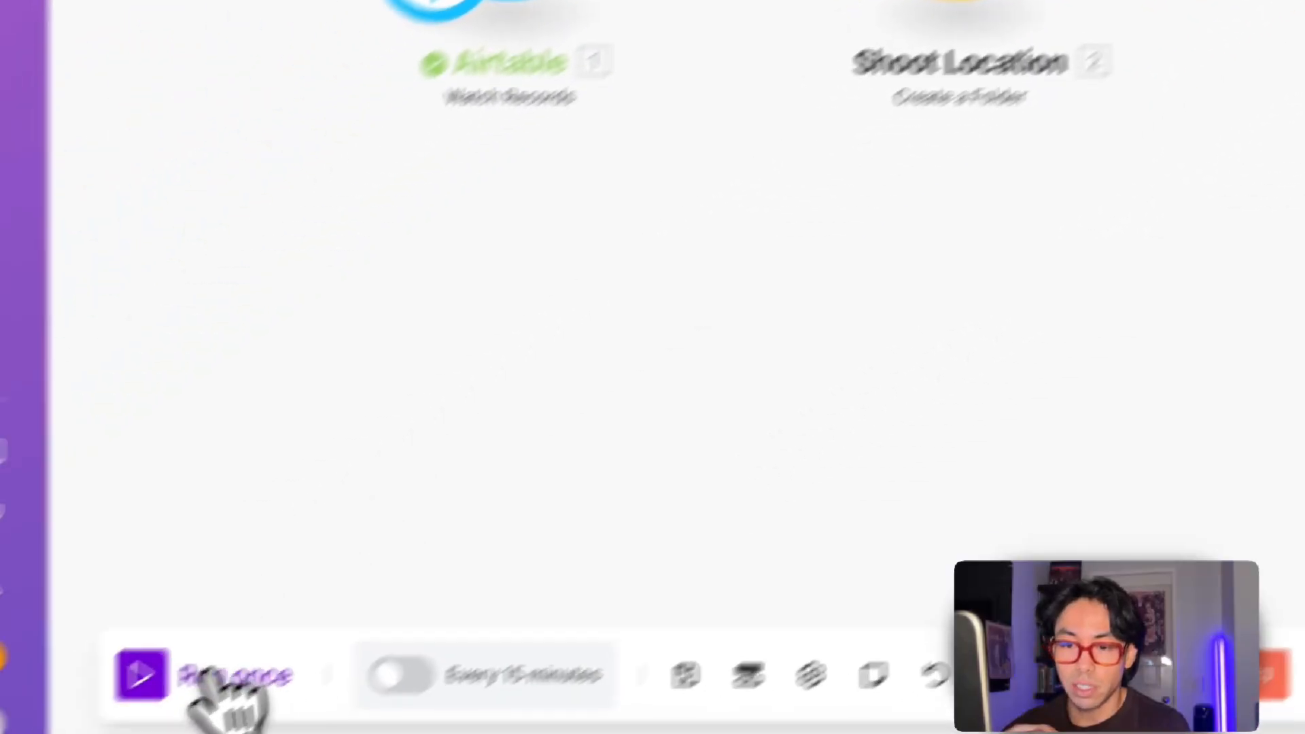
{"action": "left_click", "coordinate": [204, 676]}
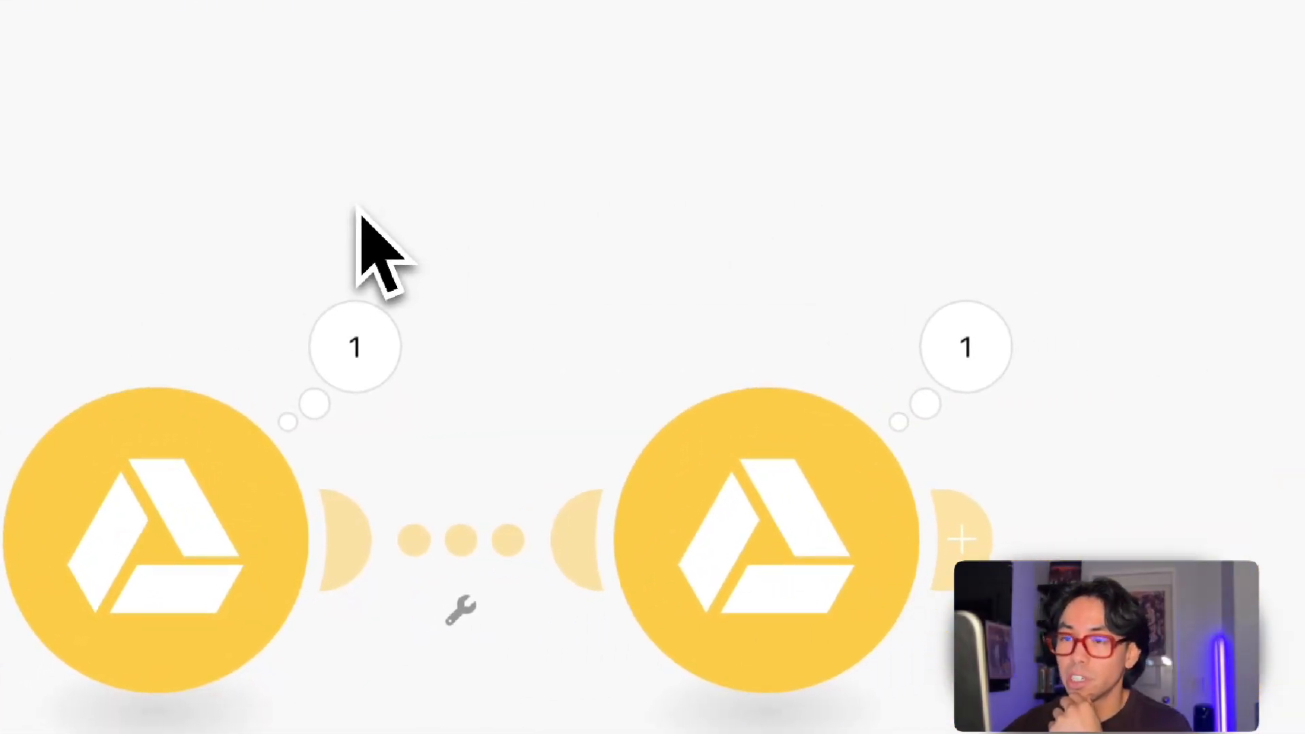
{"action": "left_click", "coordinate": [966, 346]}
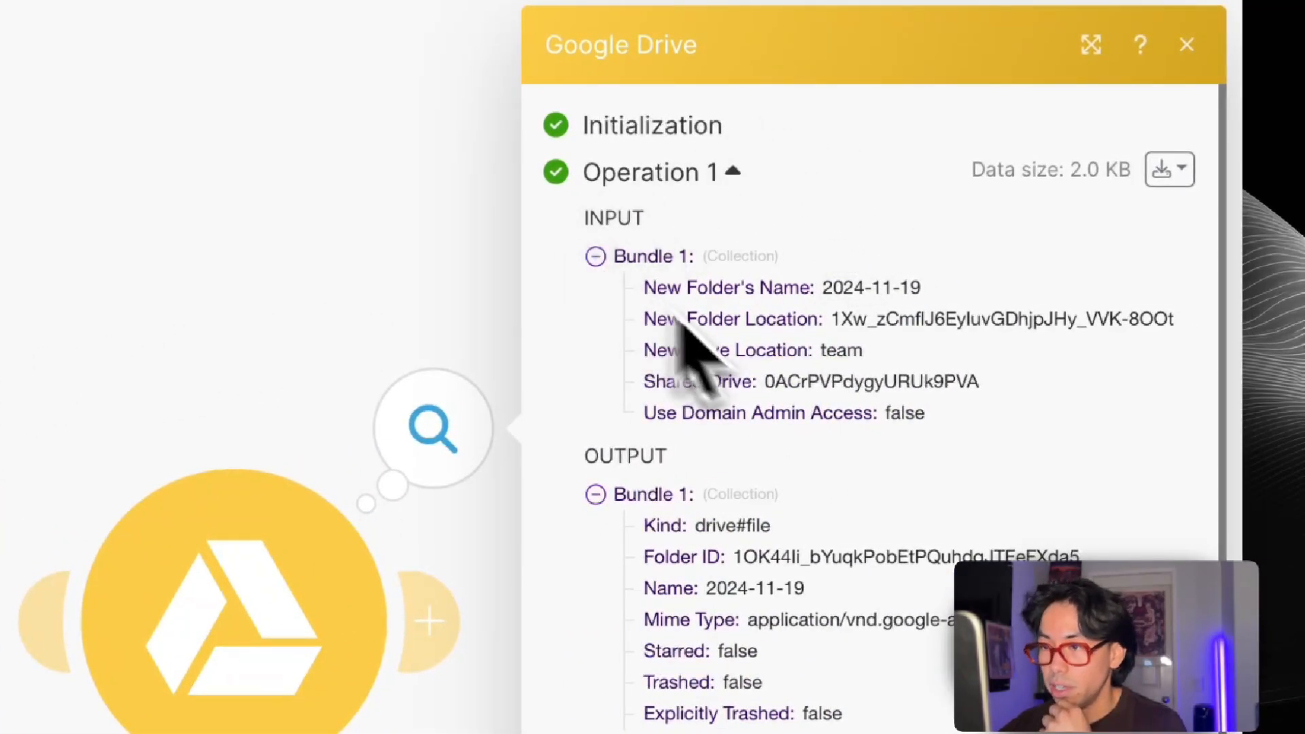
{"action": "scroll", "coordinate": [680, 319], "scroll_direction": "down", "scroll_amount": 3}
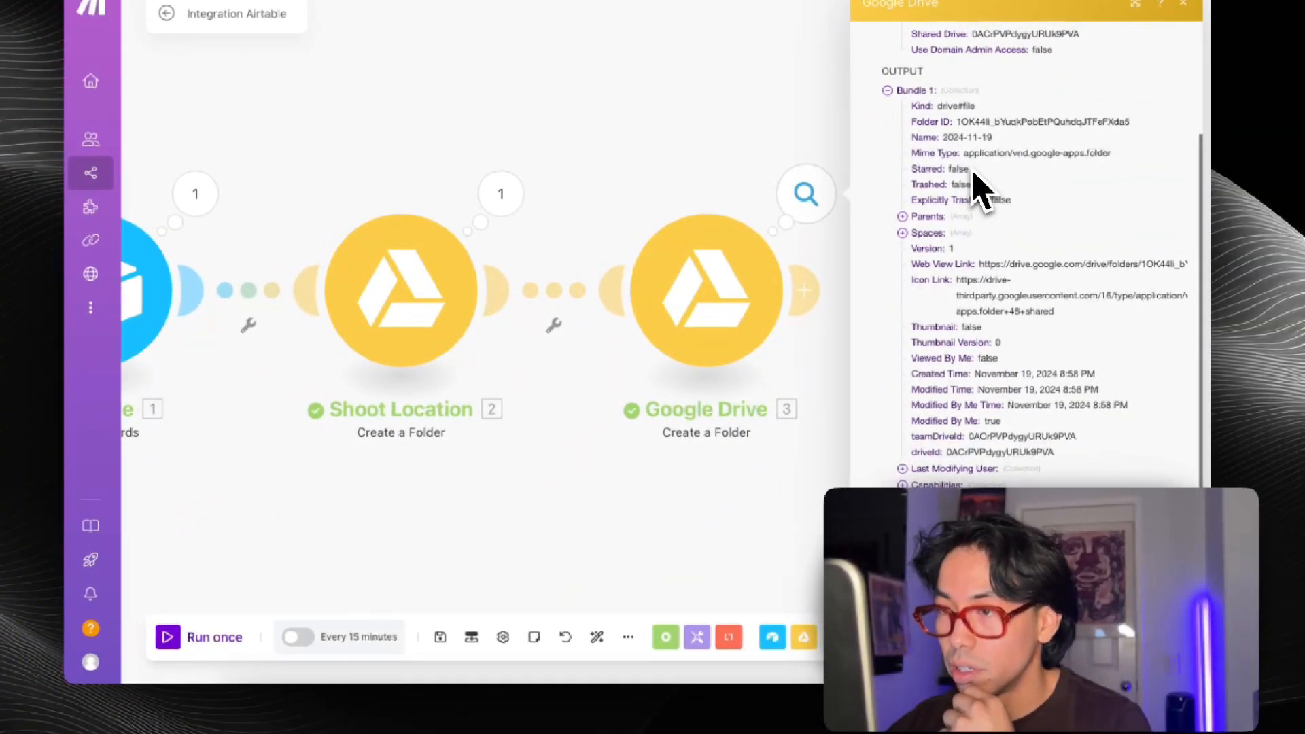
Step: Switch to Google Drive and browse through Cloudbeam, 1_Clients and Core to check where the new shoot folder was created
{"action": "scroll", "coordinate": [979, 190], "scroll_direction": "up", "scroll_amount": 1}
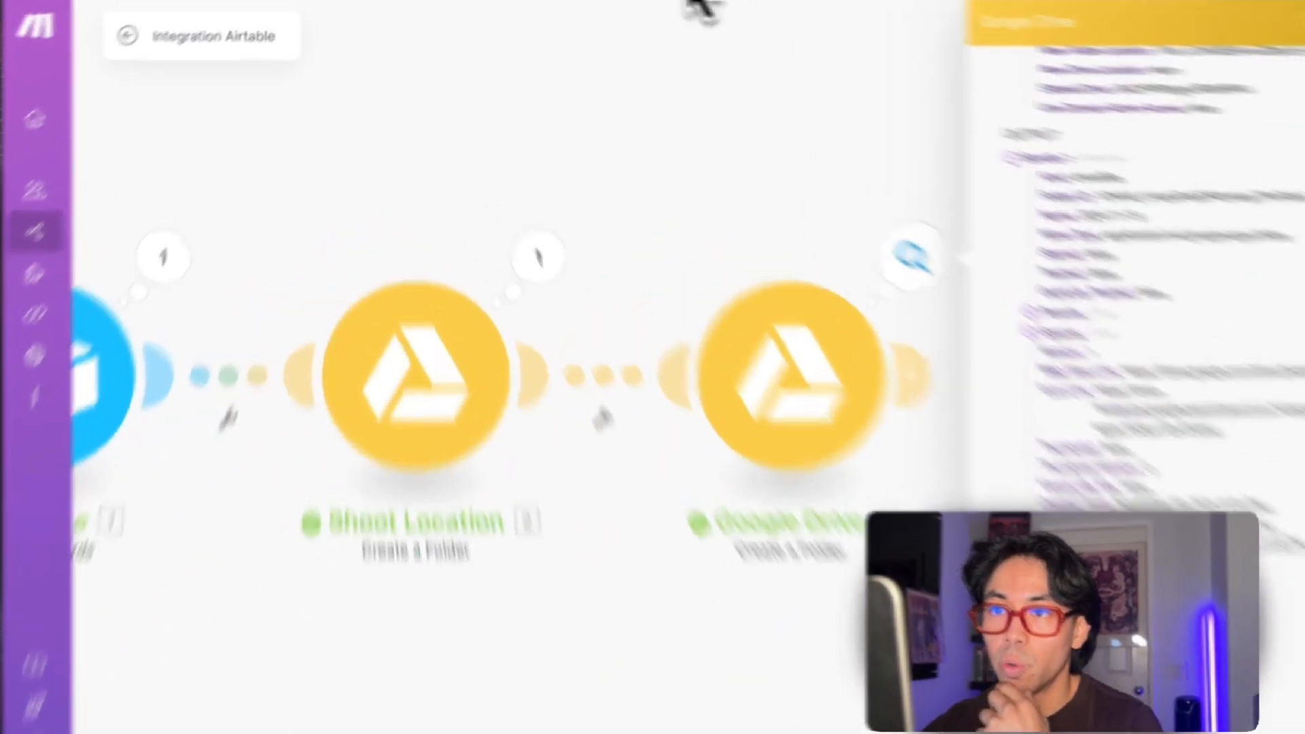
{"action": "left_click", "coordinate": [865, 15]}
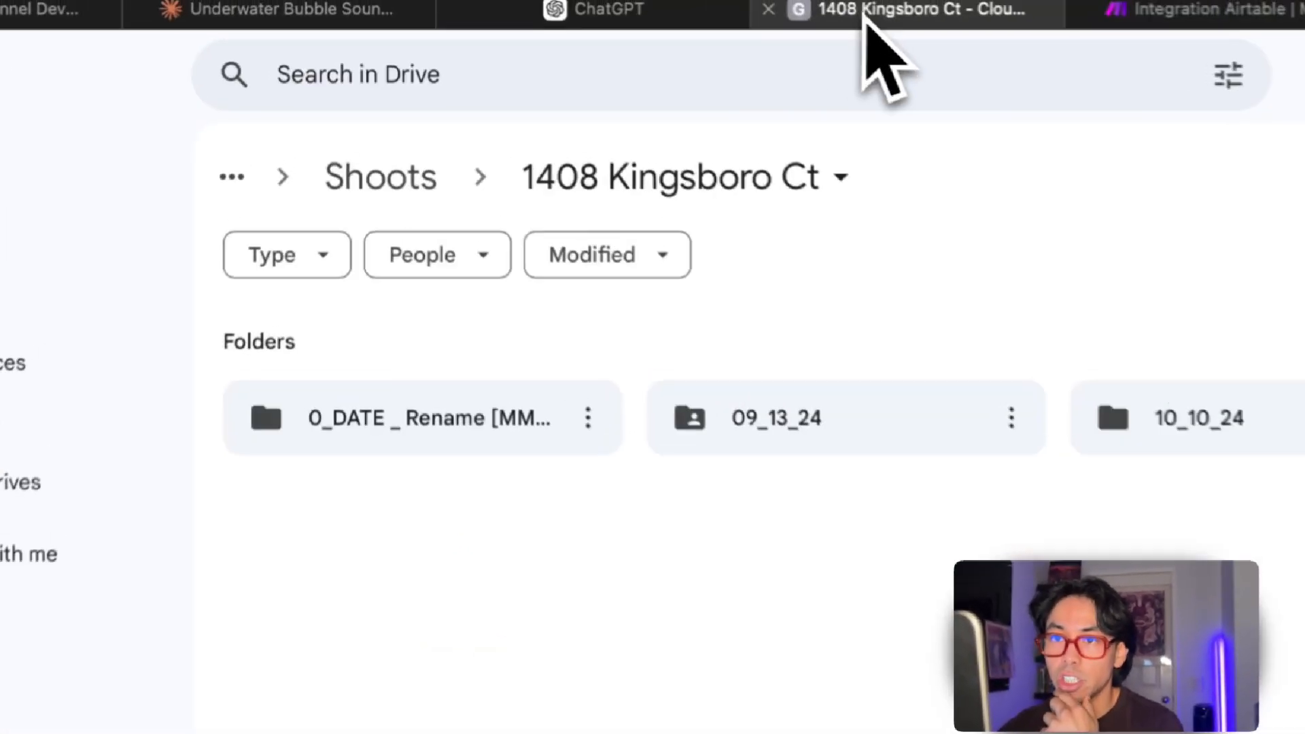
{"action": "left_click", "coordinate": [382, 197]}
{"action": "left_click", "coordinate": [380, 200]}
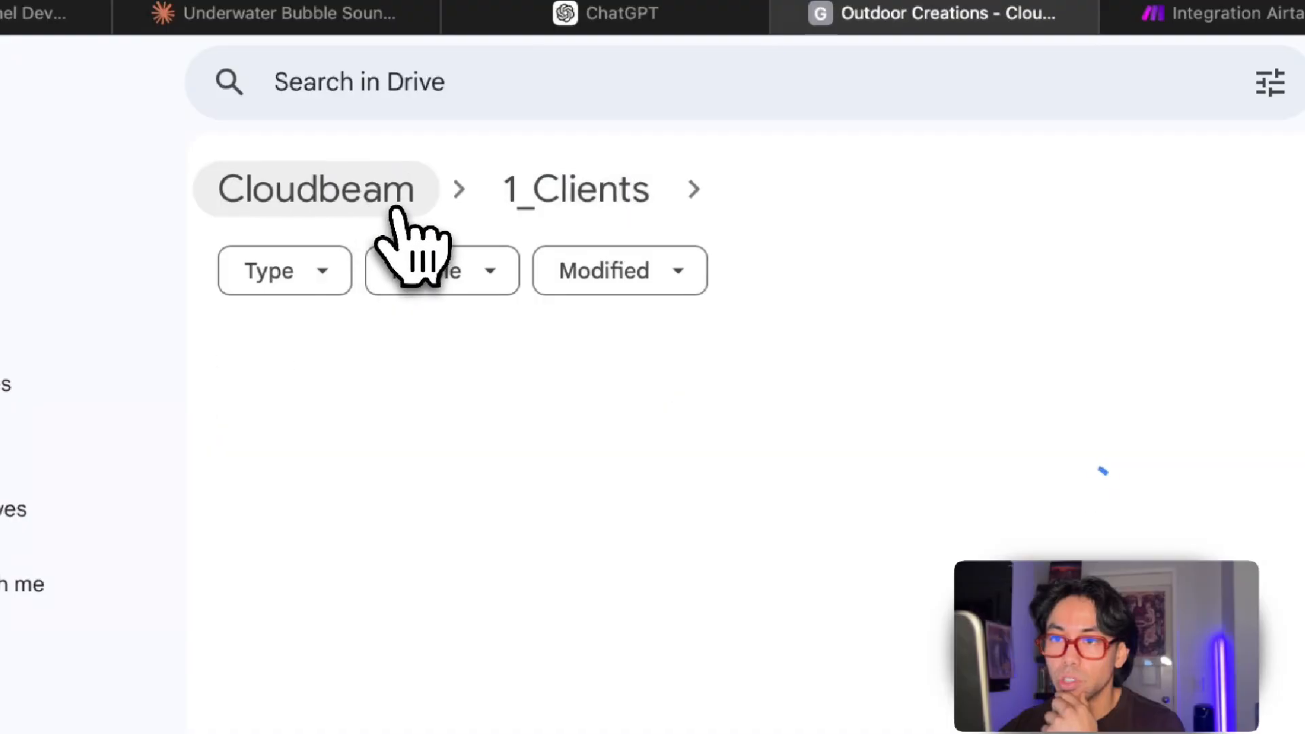
{"action": "left_click", "coordinate": [398, 200]}
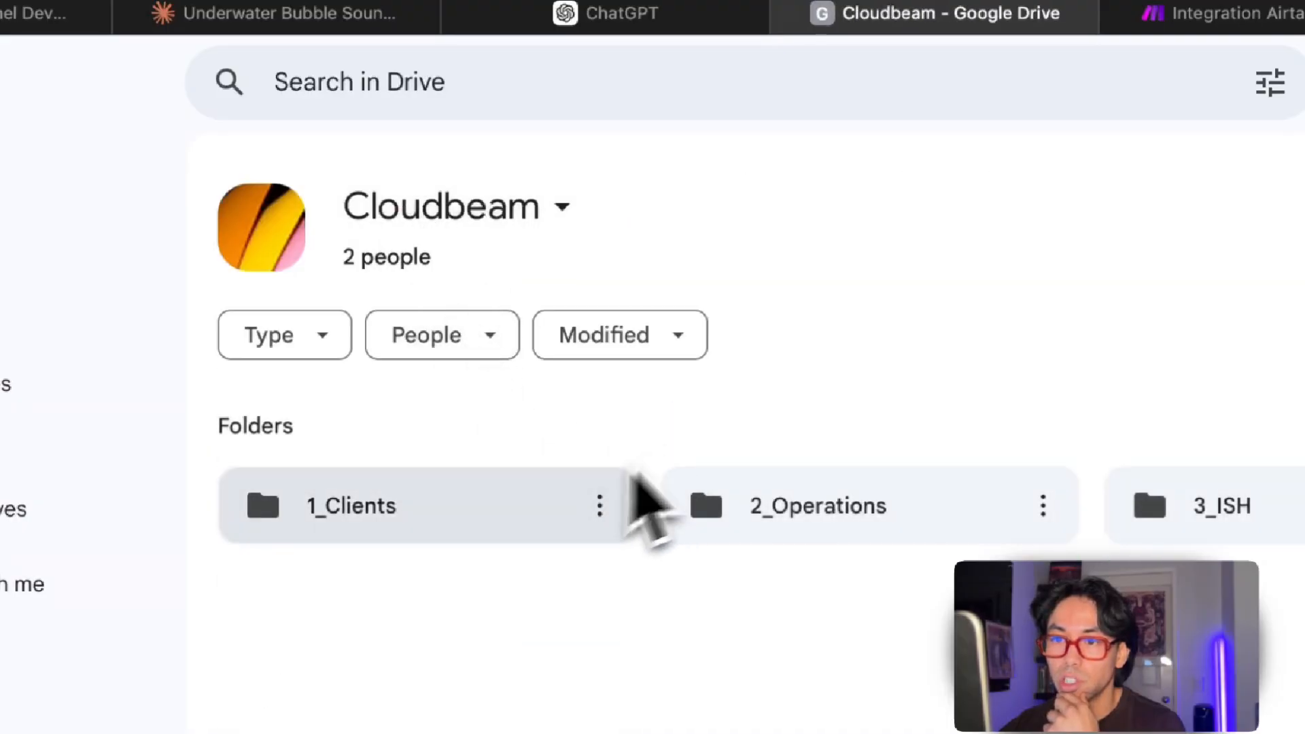
{"action": "double_click", "coordinate": [629, 483]}
{"action": "double_click", "coordinate": [788, 465]}
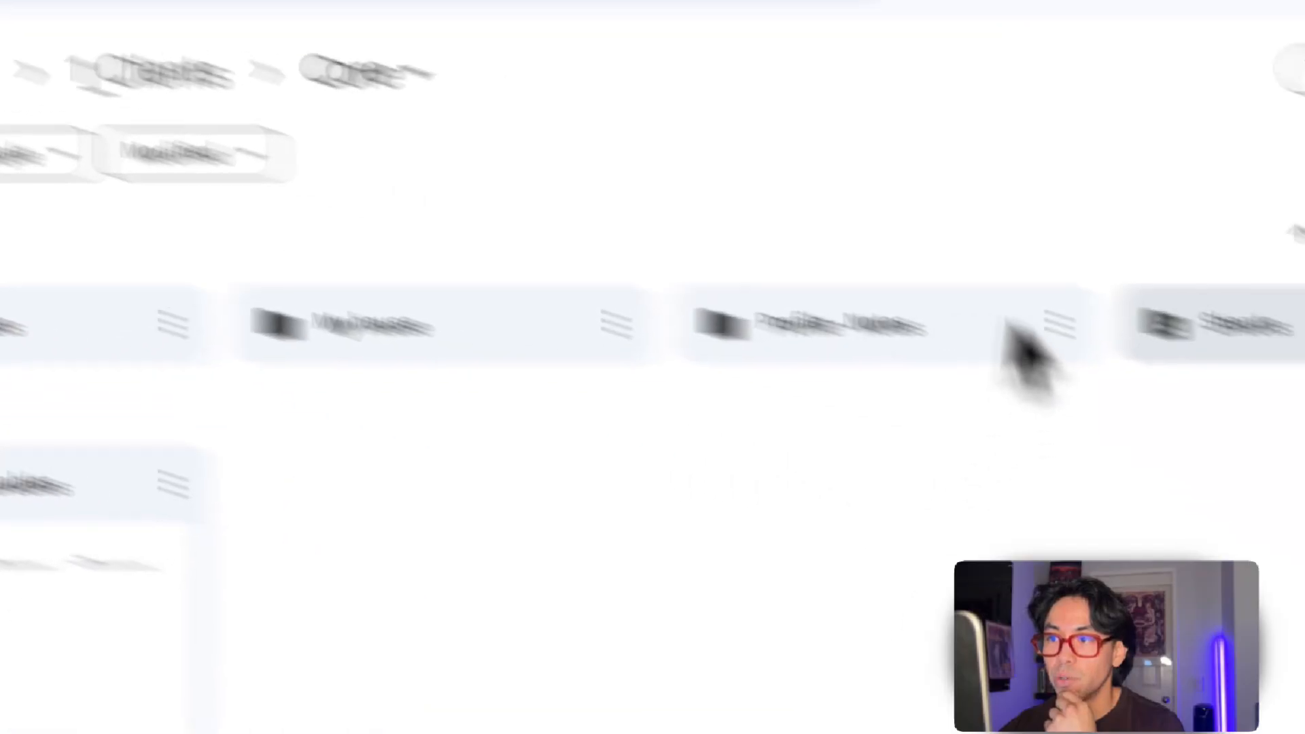
{"action": "double_click", "coordinate": [1178, 305]}
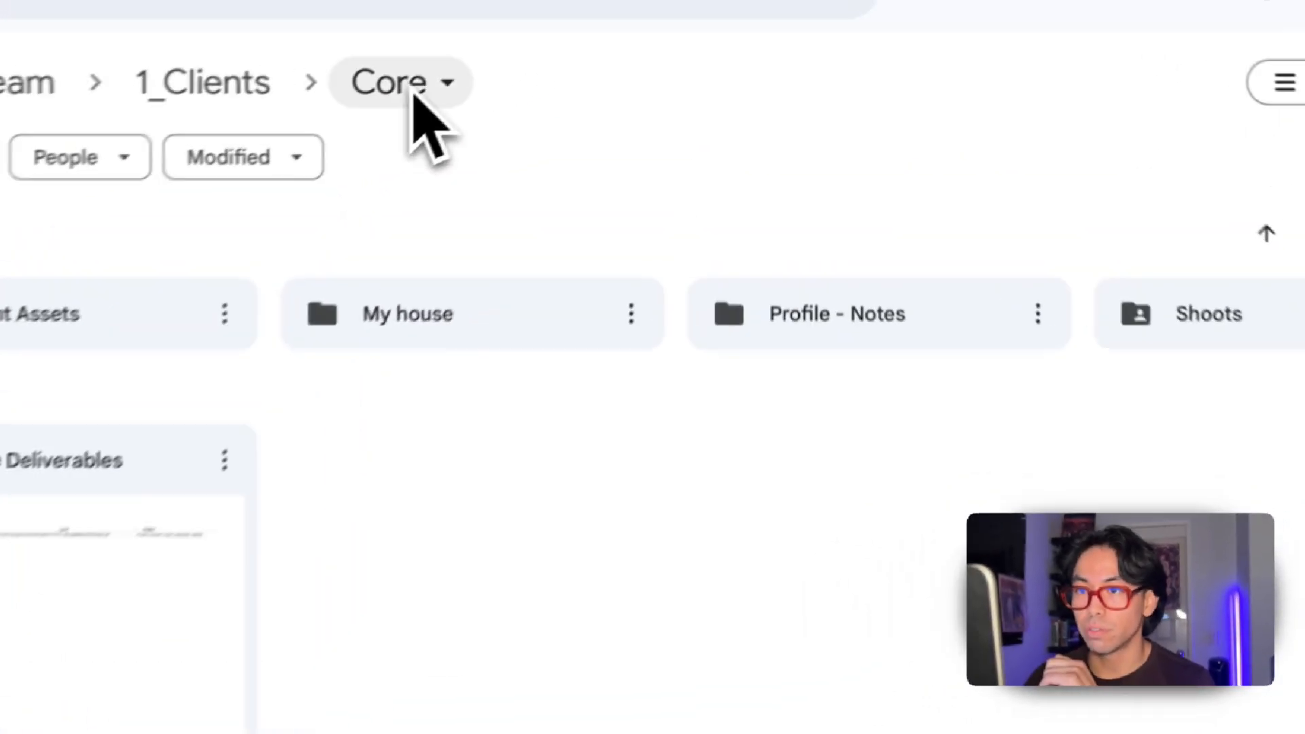
Step: Move the misplaced My house folder in Core to the trash
{"action": "left_click", "coordinate": [589, 14]}
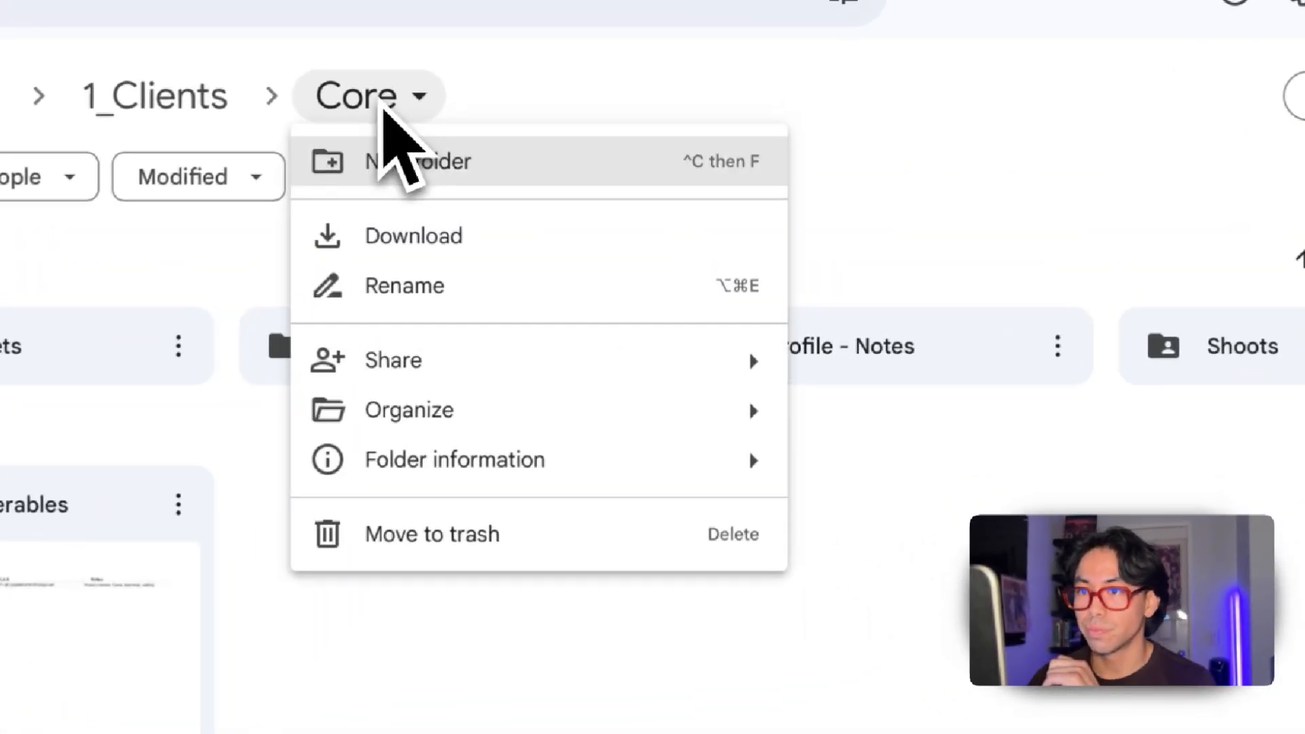
{"action": "left_click", "coordinate": [694, 30]}
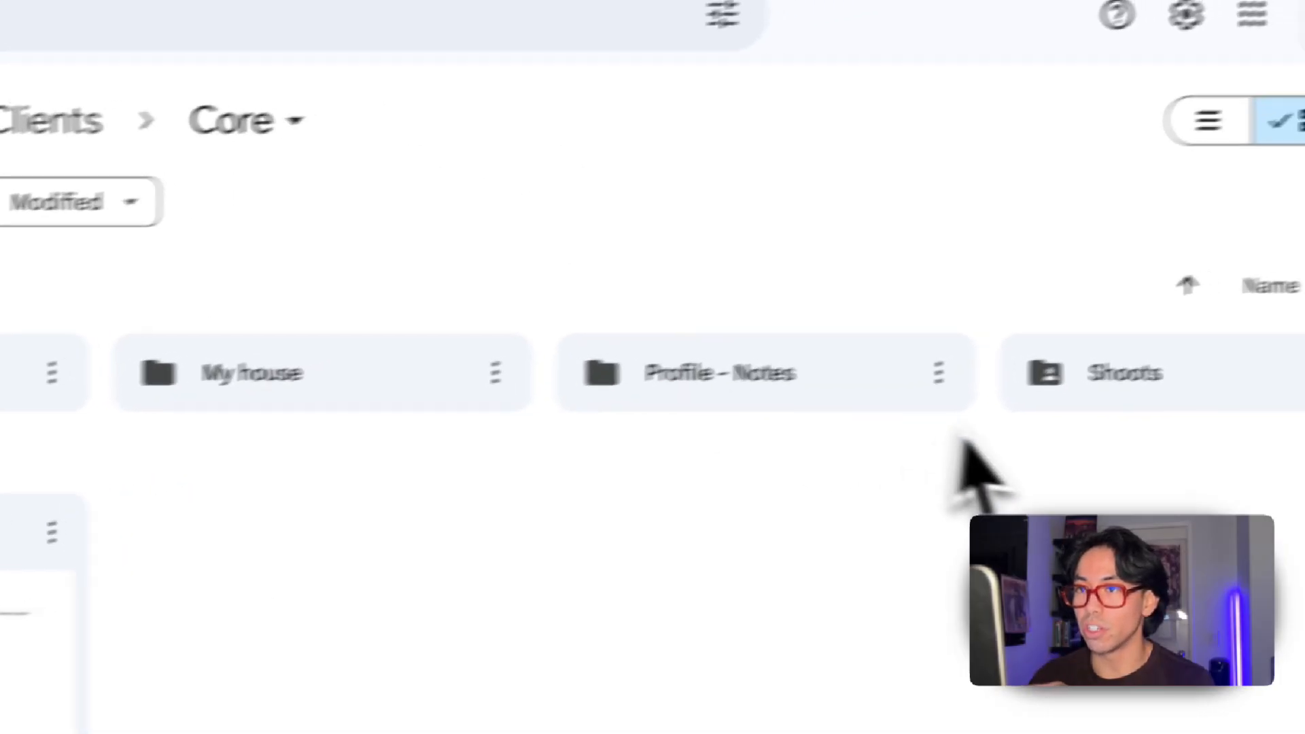
{"action": "left_click", "coordinate": [377, 395]}
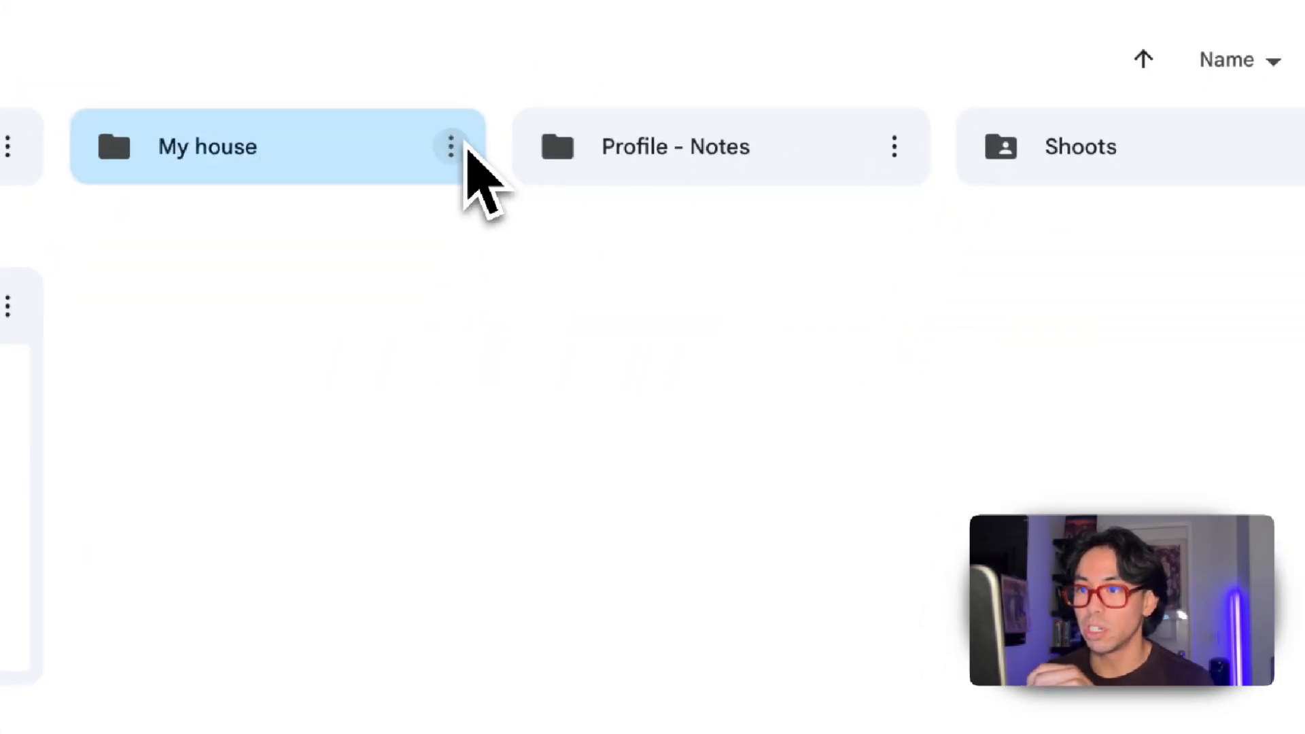
{"action": "left_click", "coordinate": [581, 515]}
{"action": "left_click", "coordinate": [524, 539]}
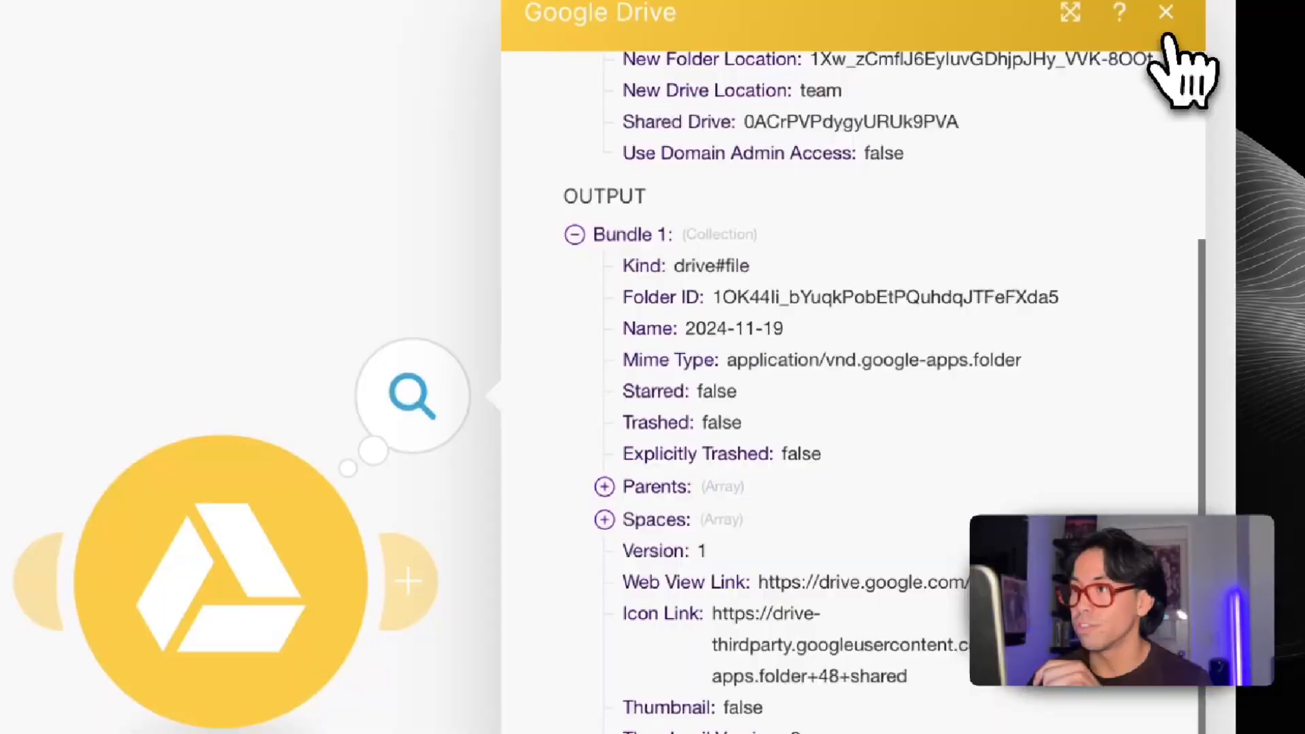
Step: Switch back to the Make scenario and review the Airtable Watch Records module's output bundle and trigger settings
{"action": "left_click", "coordinate": [1169, 20]}
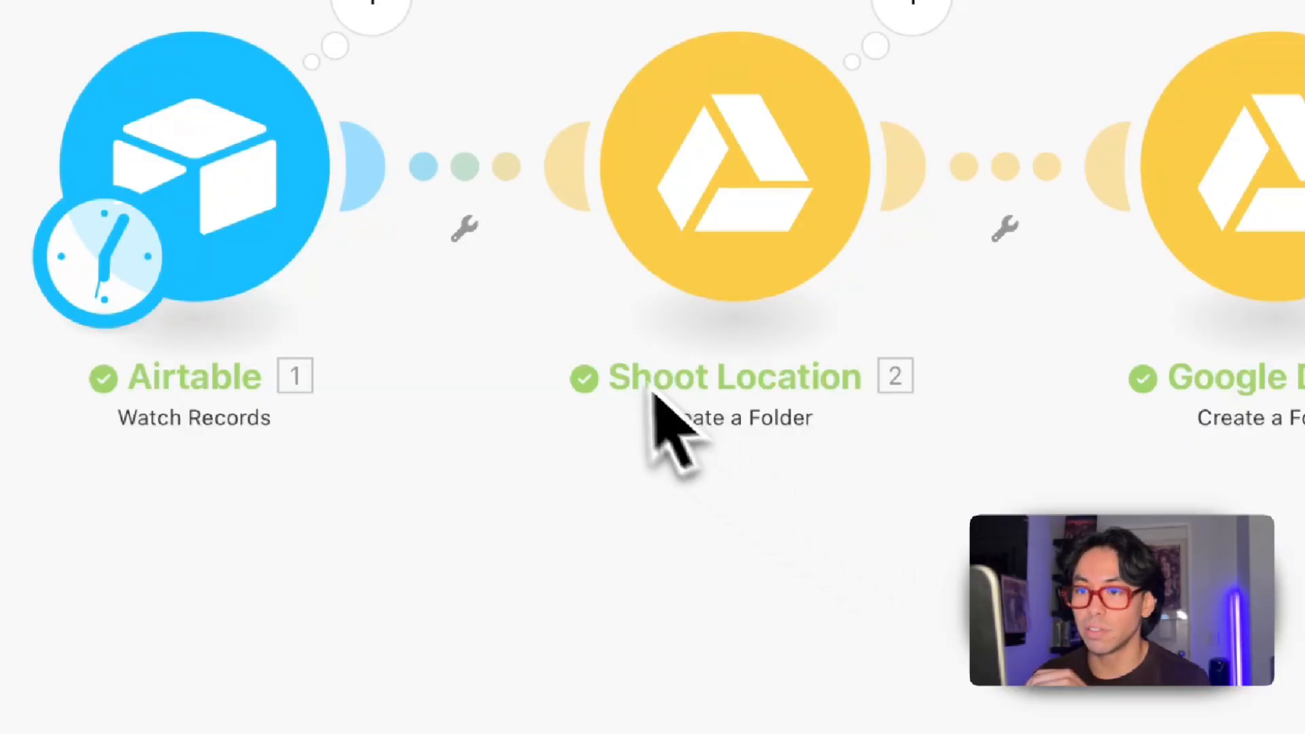
{"action": "left_click", "coordinate": [373, 11]}
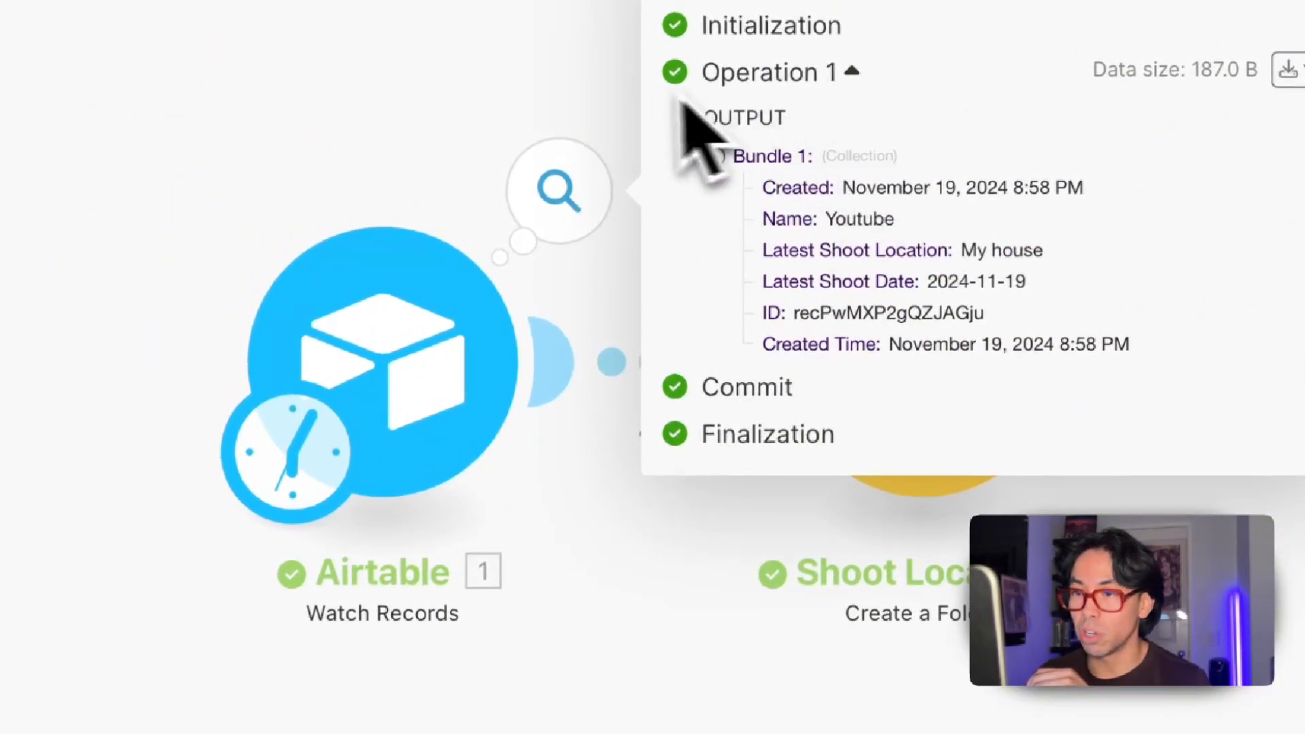
{"action": "left_click", "coordinate": [384, 208]}
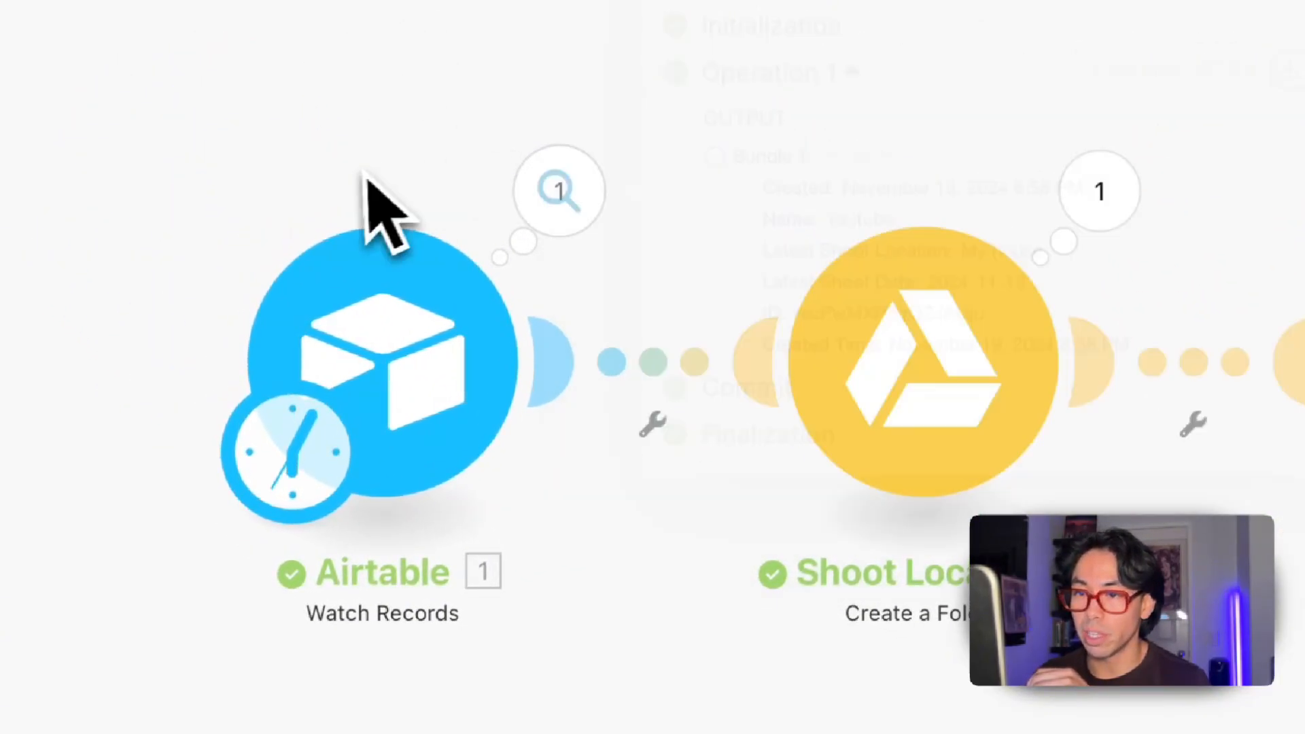
{"action": "left_click", "coordinate": [406, 299]}
{"action": "scroll", "coordinate": [927, 460], "scroll_direction": "down", "scroll_amount": 5}
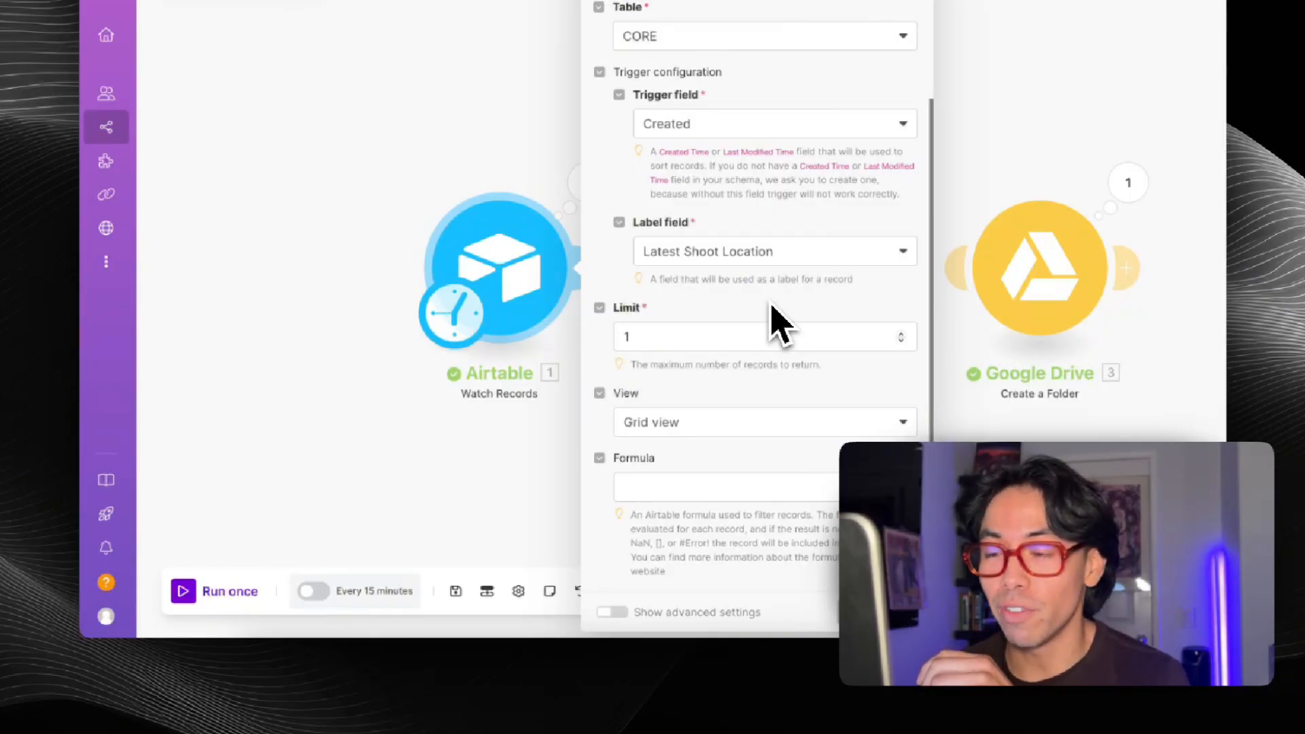
{"action": "scroll", "coordinate": [778, 406], "scroll_direction": "up", "scroll_amount": 3}
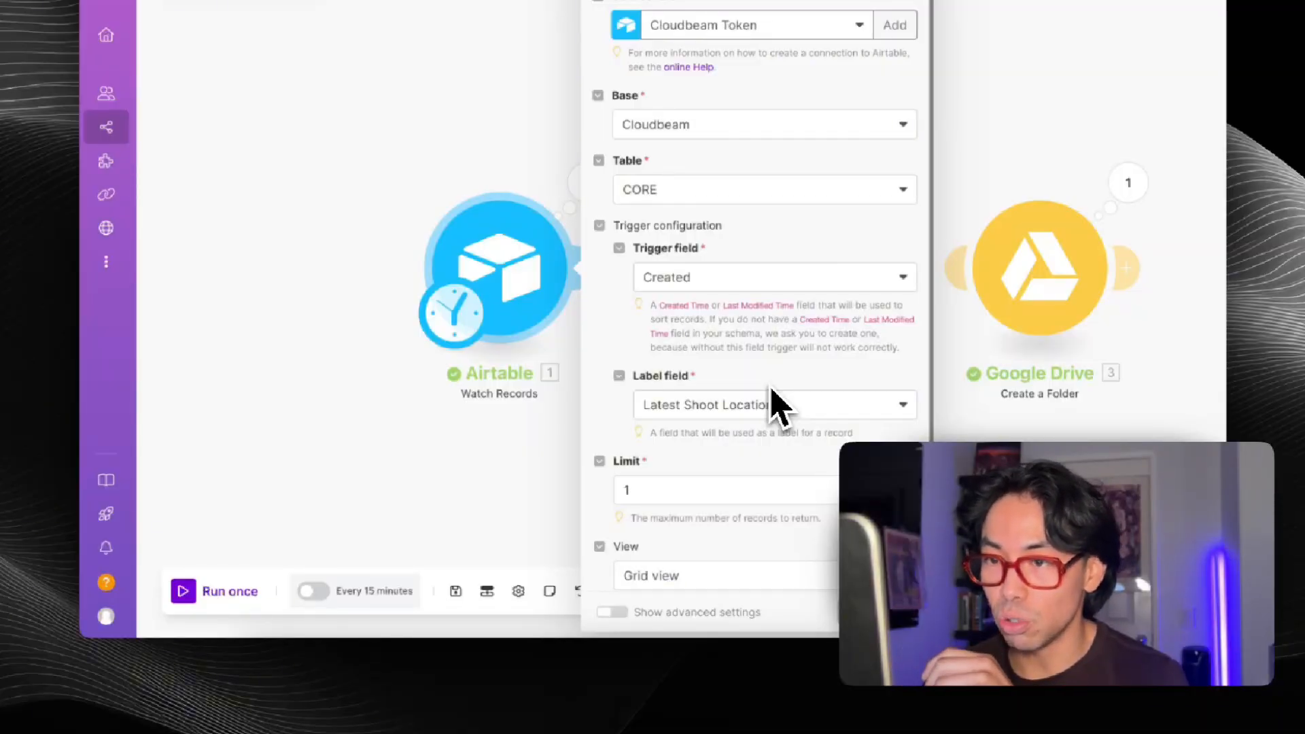
{"action": "scroll", "coordinate": [779, 408], "scroll_direction": "down", "scroll_amount": 2}
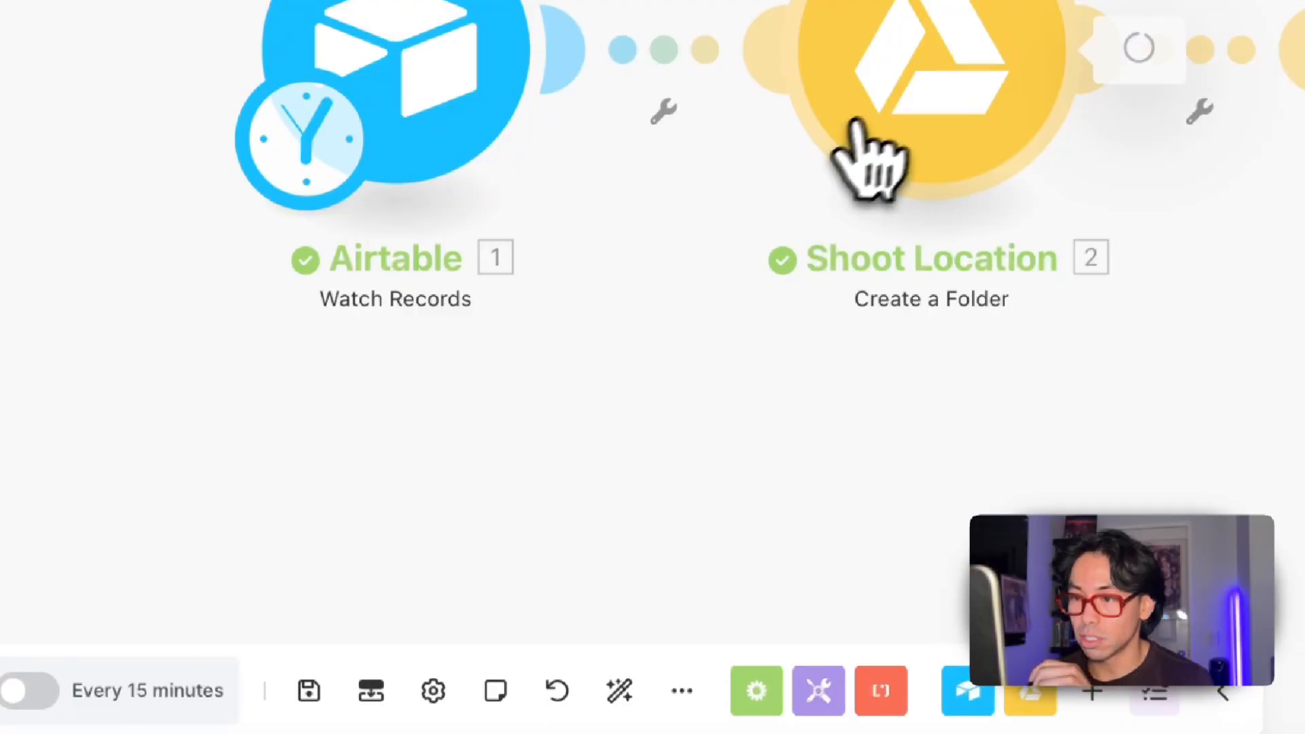
Step: Set the Shoot Location module's new folder location to /1_Clients/Core/Shoots and save its settings
{"action": "left_click", "coordinate": [868, 152]}
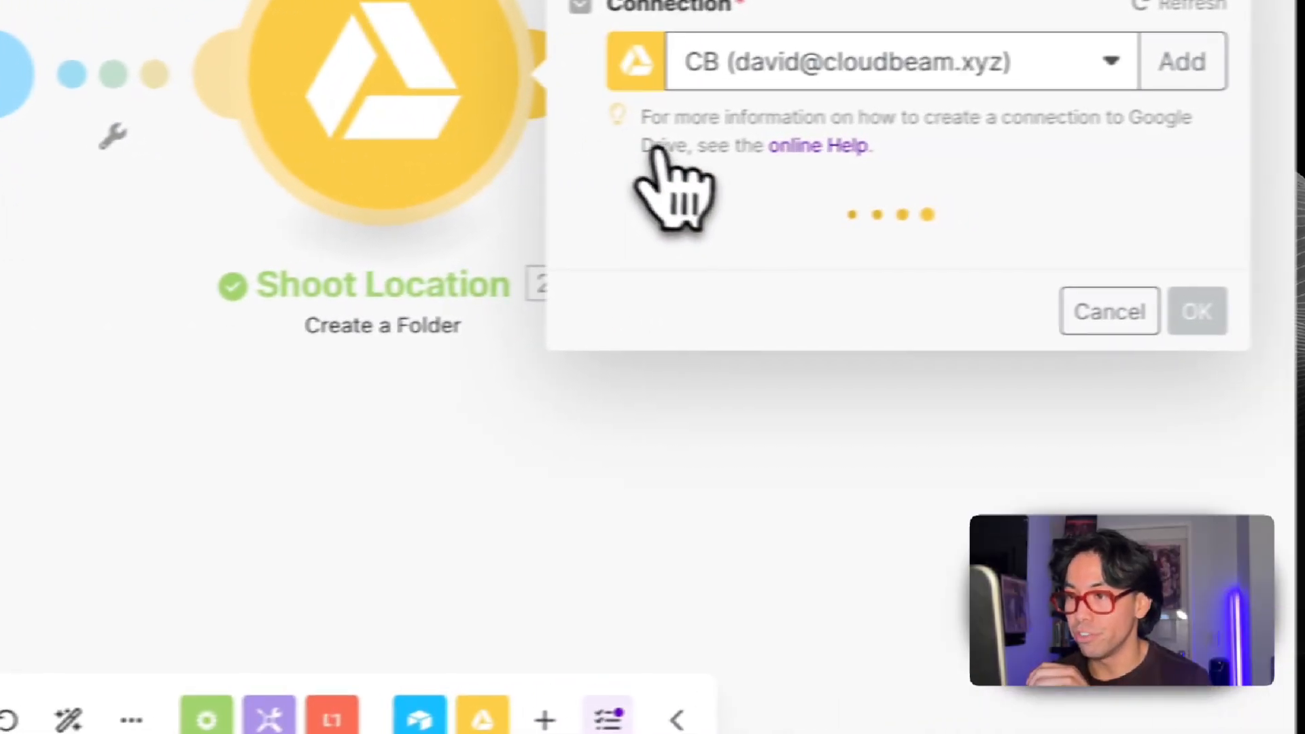
{"action": "scroll", "coordinate": [670, 204], "scroll_direction": "down", "scroll_amount": 5}
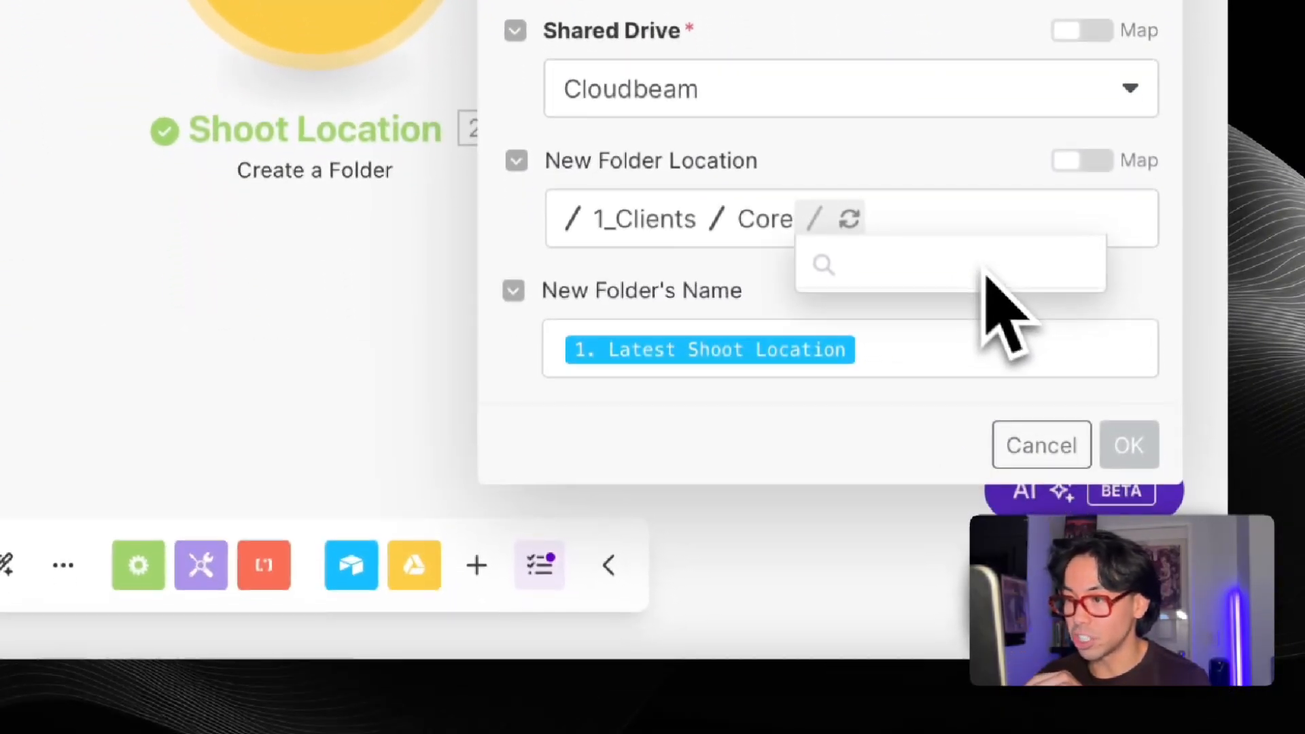
{"action": "left_click", "coordinate": [949, 250]}
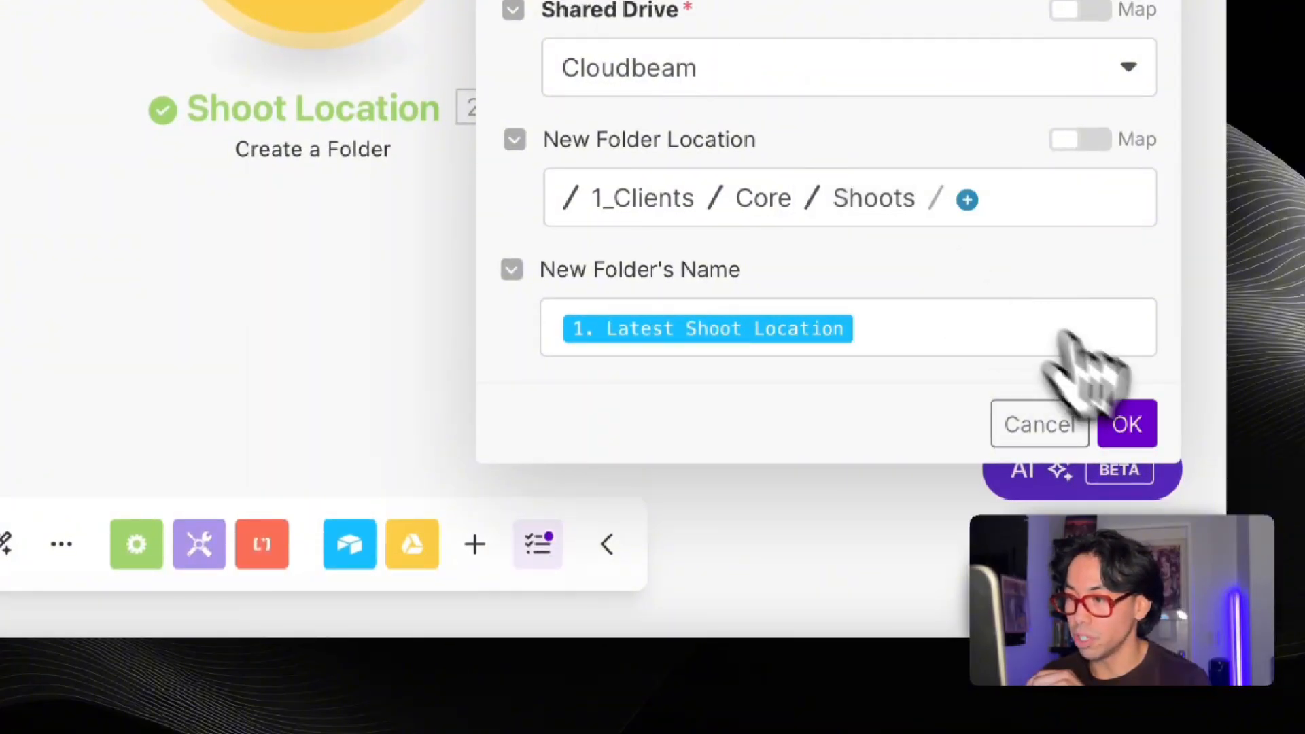
{"action": "left_click", "coordinate": [1127, 424]}
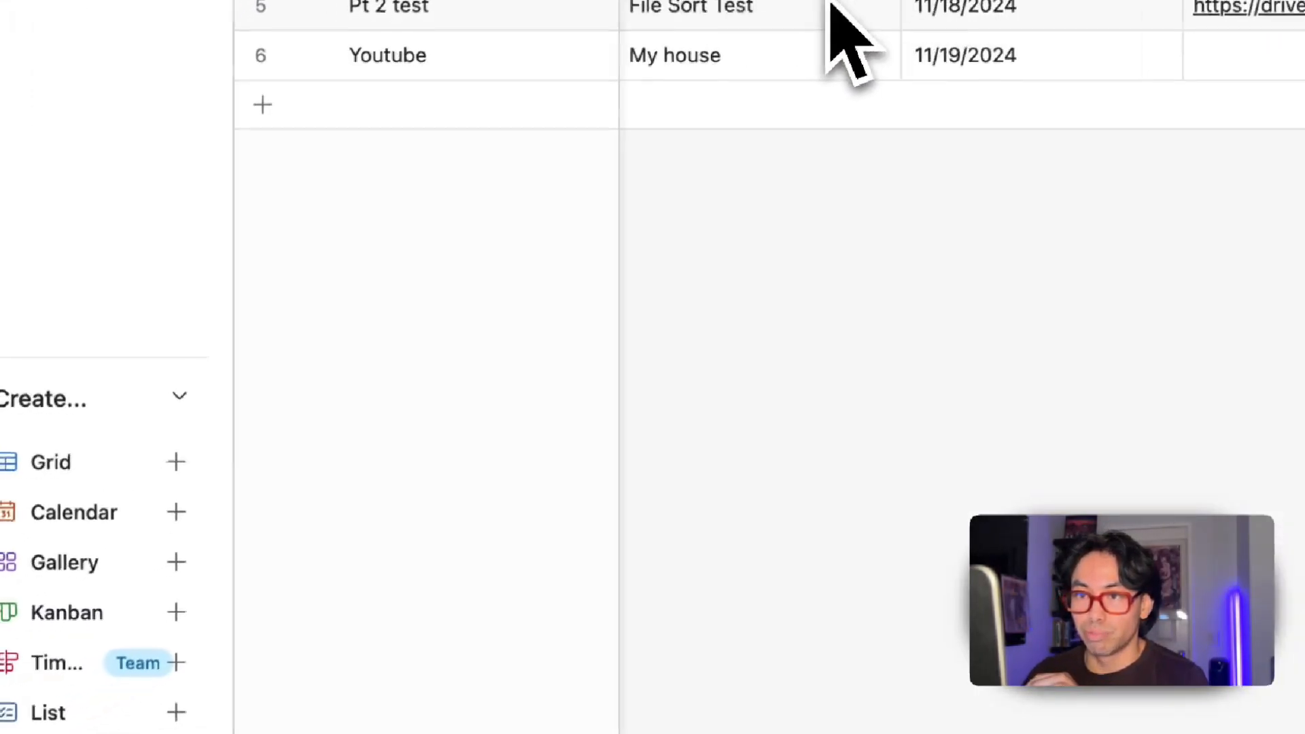
Step: Switch to the Airtable CORE table and delete the Youtube record
{"action": "right_click", "coordinate": [420, 68]}
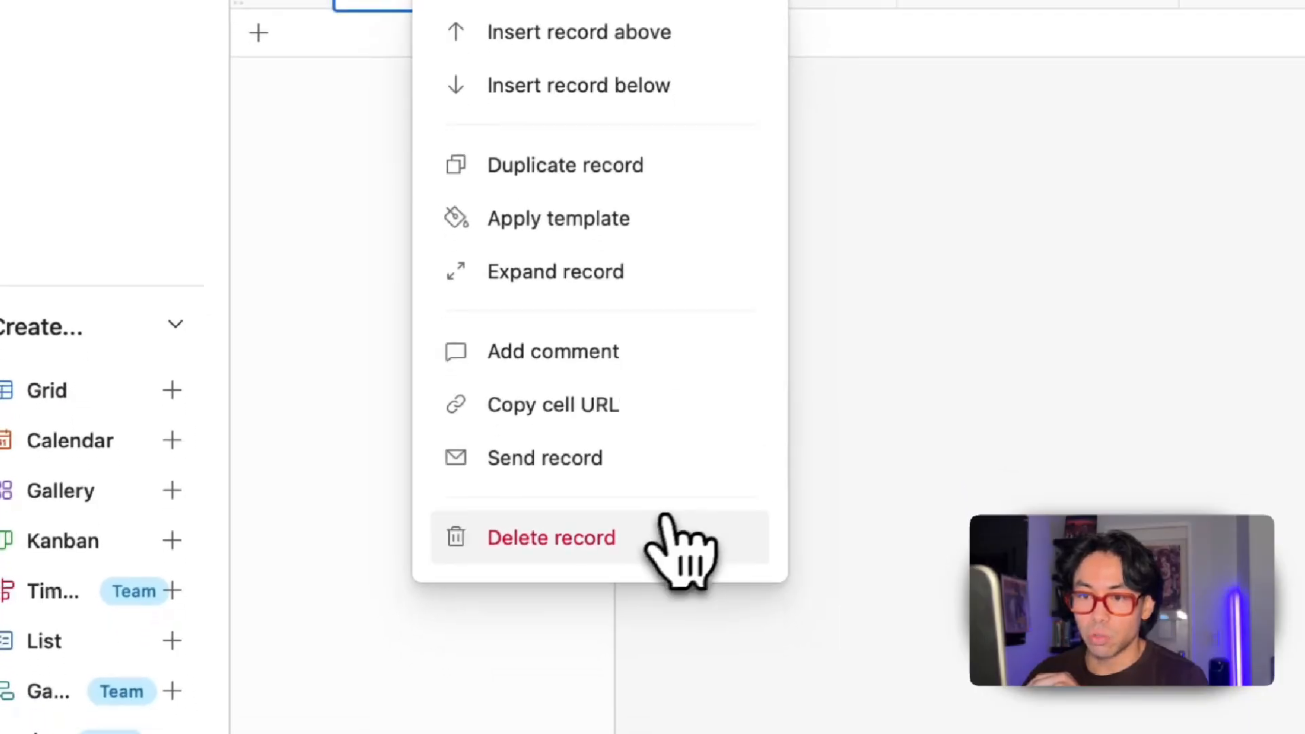
{"action": "left_click", "coordinate": [662, 601]}
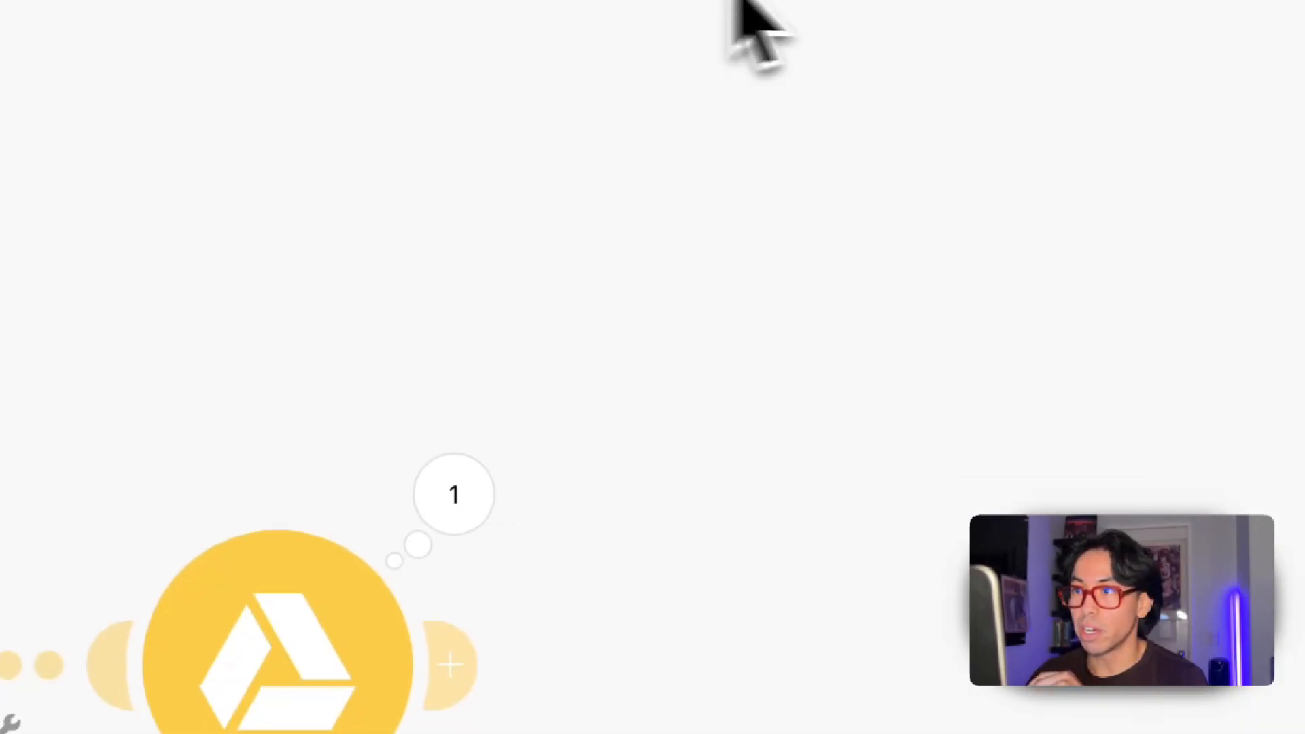
Step: Return to the Make scenario and add a Router after the second Google Drive folder module
{"action": "left_click", "coordinate": [527, 401]}
{"action": "left_click", "coordinate": [848, 423]}
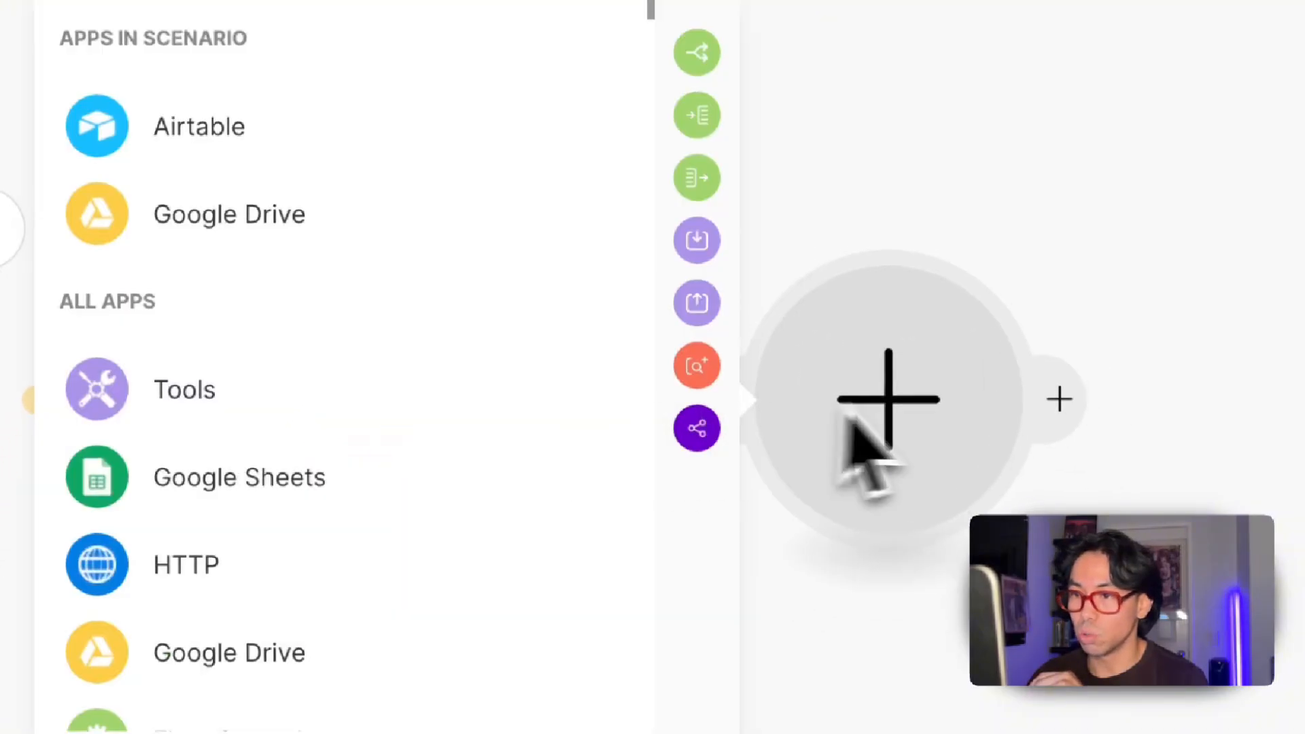
{"action": "left_click", "coordinate": [697, 53]}
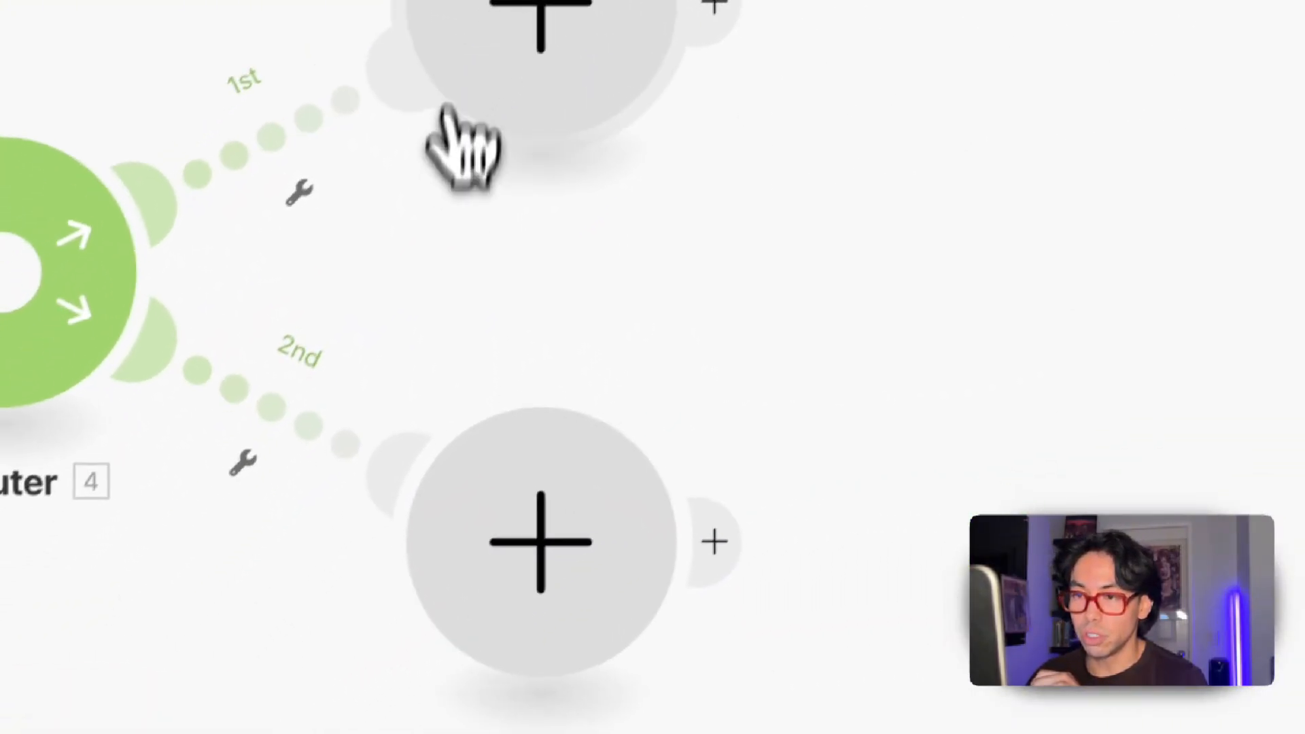
Step: Add a Google Drive Create a Folder module on the Router's first branch, using Google Shared Drive and the Cloudbeam shared drive
{"action": "left_click", "coordinate": [448, 109]}
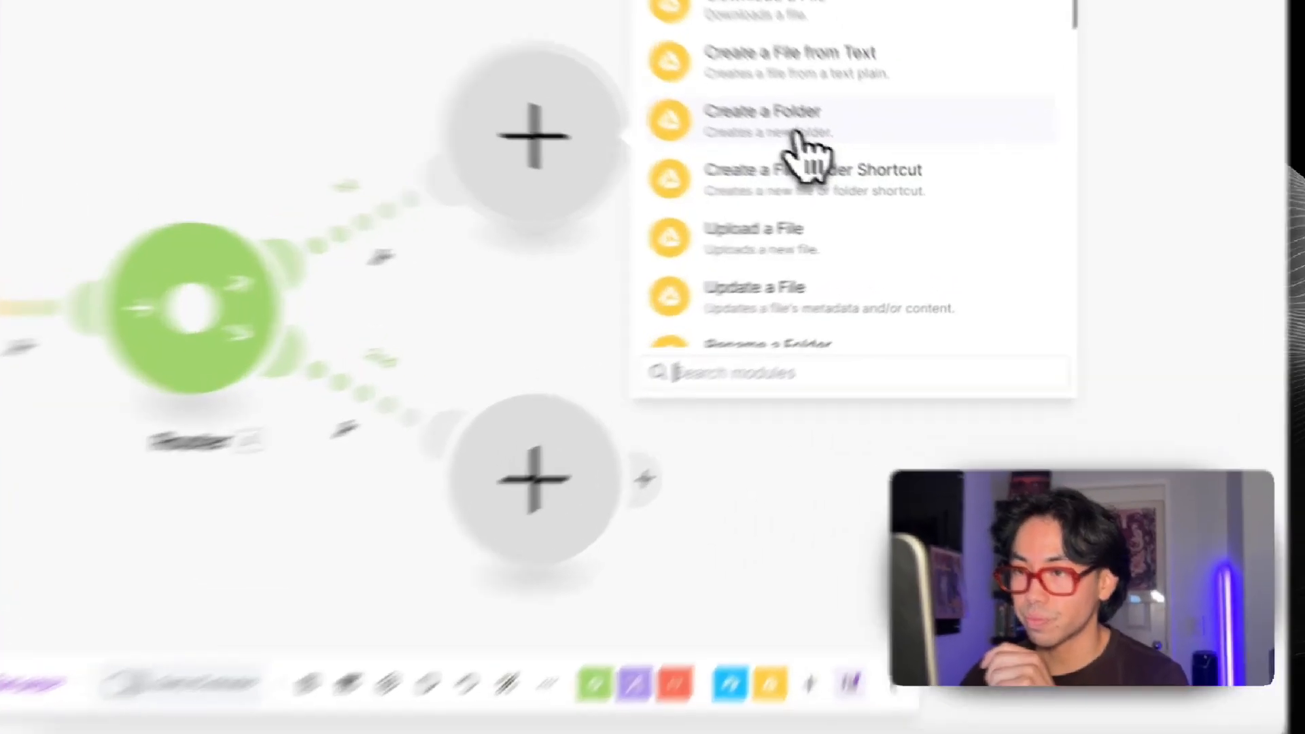
{"action": "left_click", "coordinate": [846, 163]}
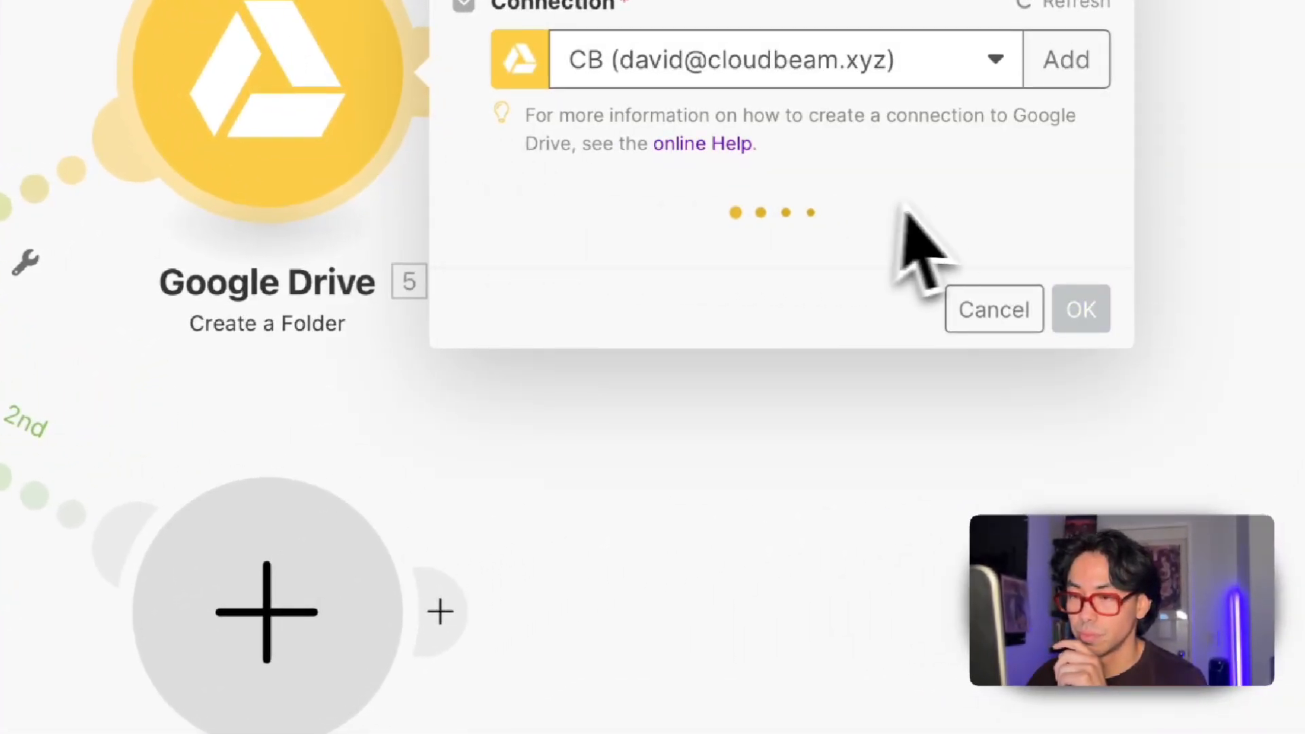
{"action": "left_click", "coordinate": [682, 21]}
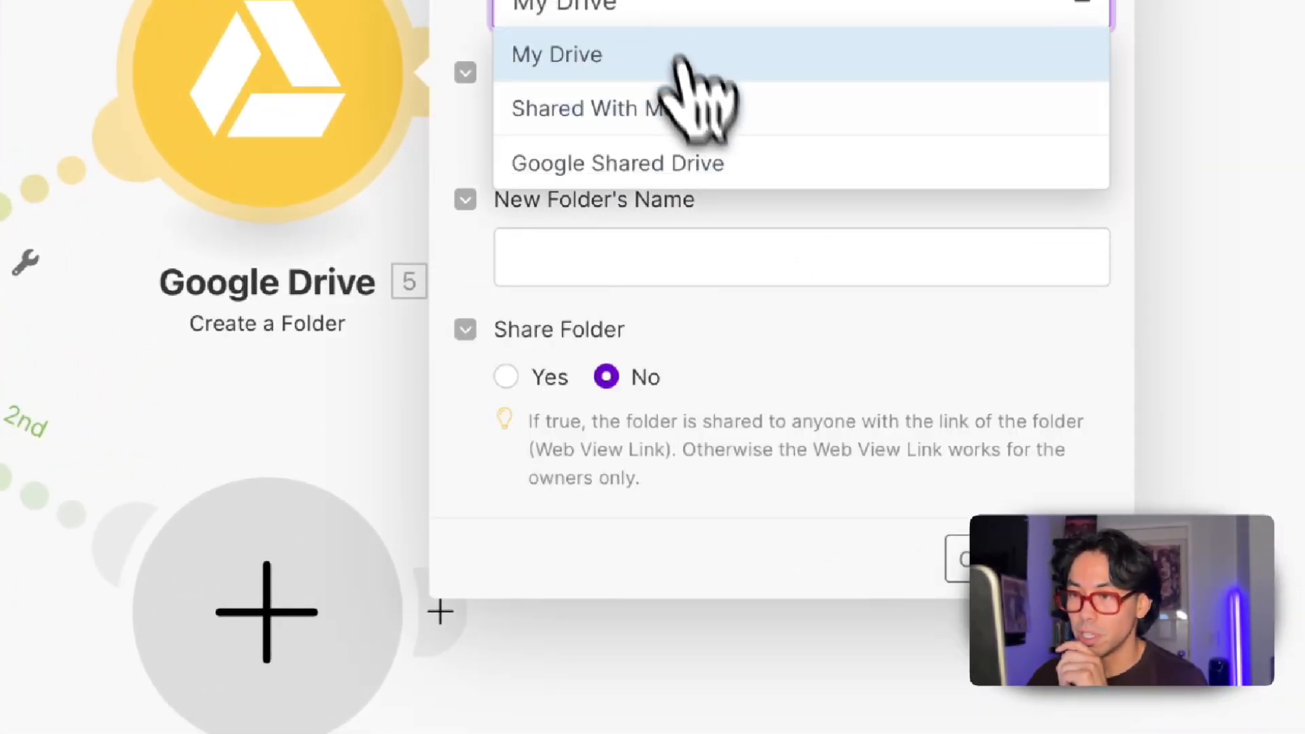
{"action": "left_click", "coordinate": [707, 164]}
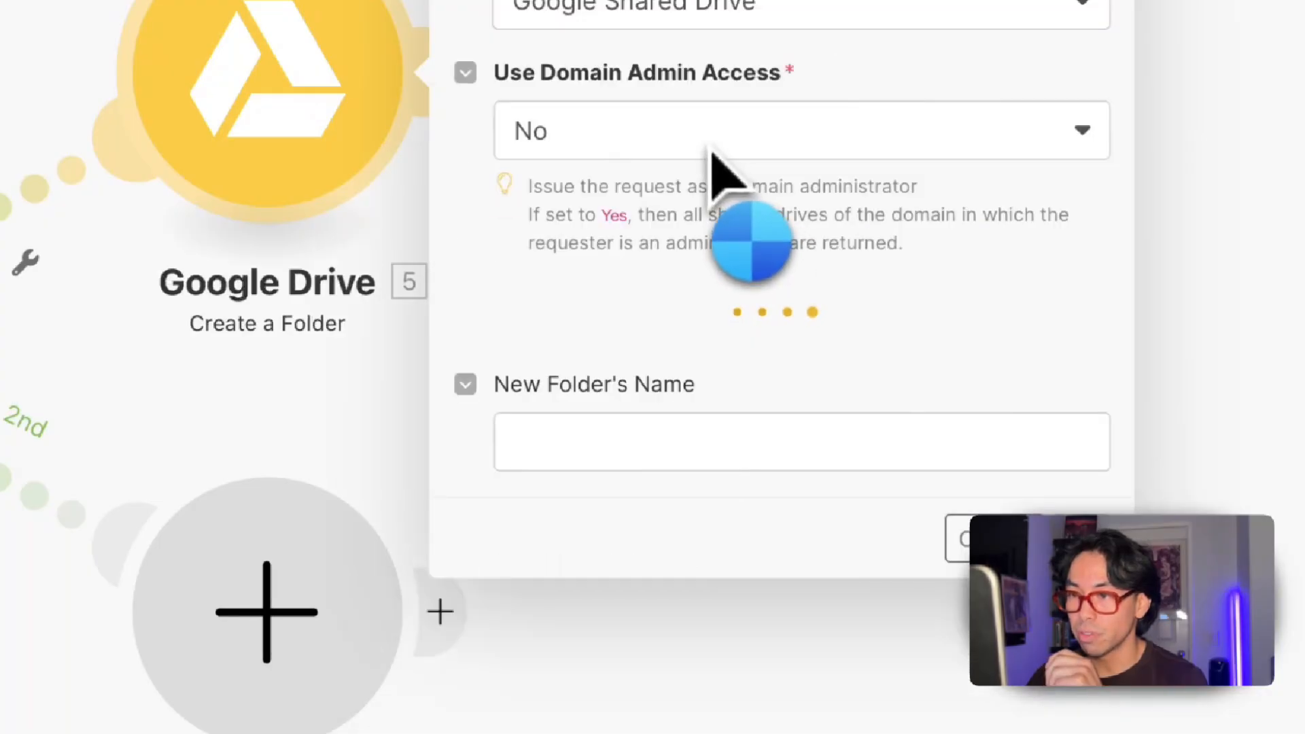
{"action": "left_click", "coordinate": [780, 15]}
{"action": "left_click", "coordinate": [778, 14]}
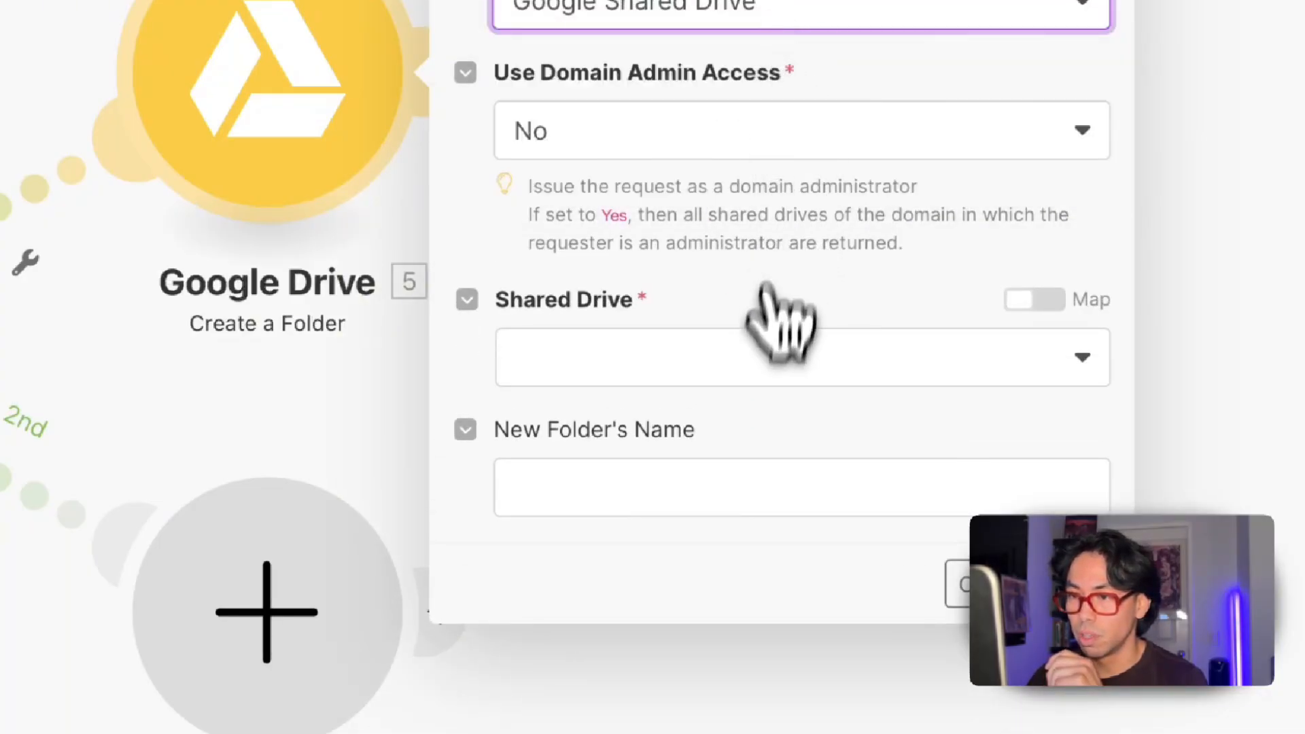
{"action": "left_click", "coordinate": [731, 404]}
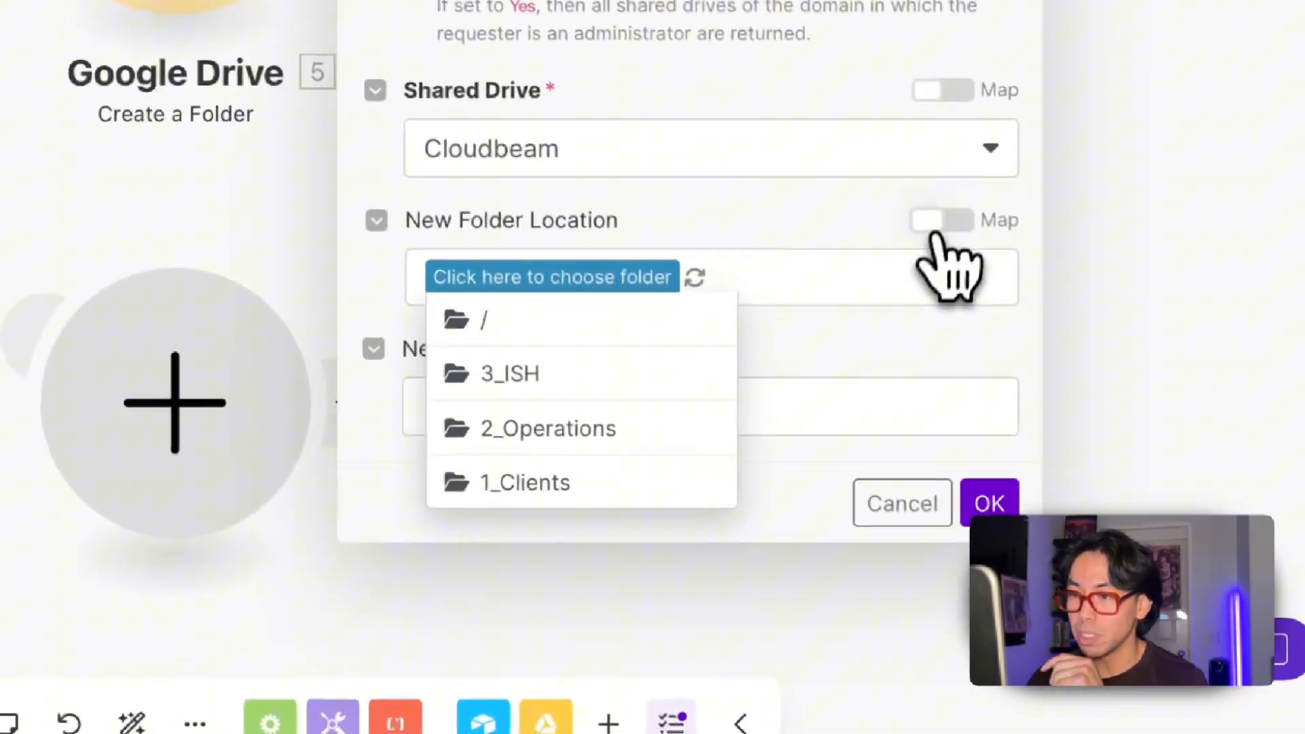
Step: Map the module's new folder location to the date folder's Folder ID, name the new folder 1_Footage and save
{"action": "left_click", "coordinate": [1034, 429]}
{"action": "left_click", "coordinate": [612, 262]}
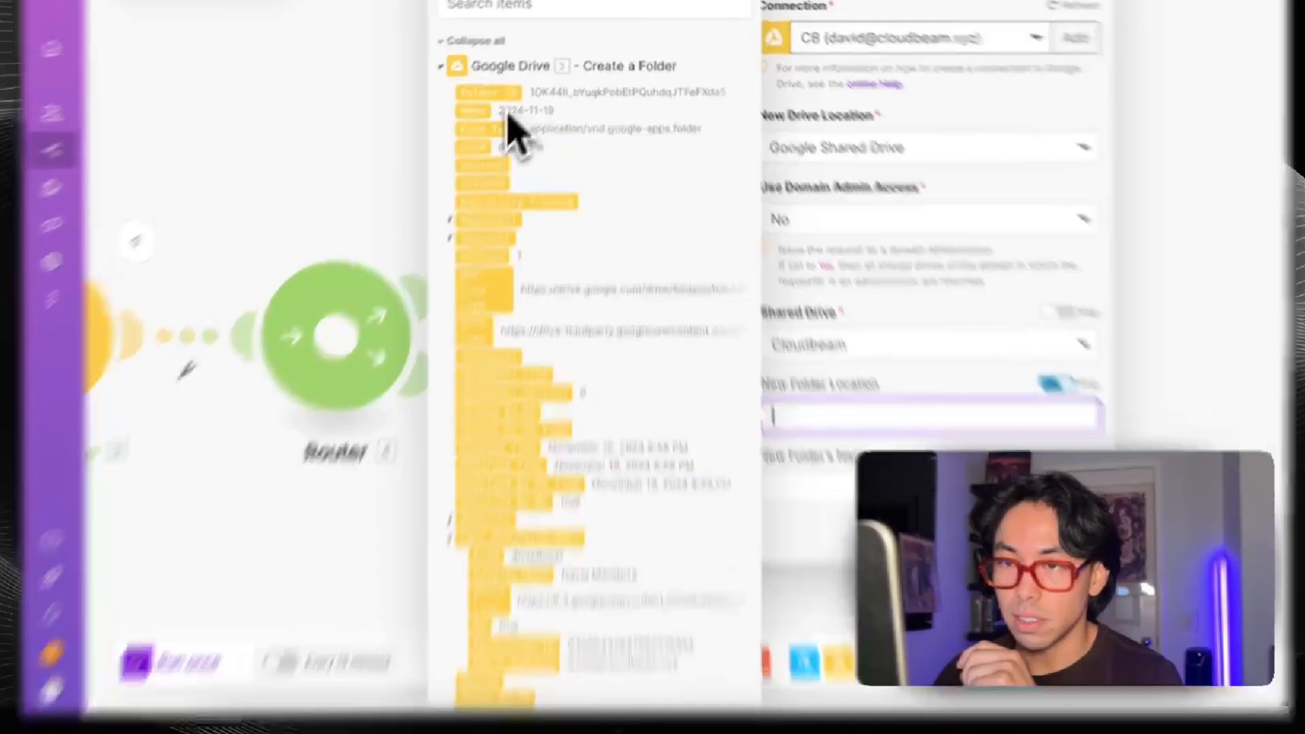
{"action": "left_click_drag", "start_coordinate": [501, 74], "coordinate": [827, 375]}
{"action": "left_click_drag", "start_coordinate": [612, 269], "coordinate": [674, 332]}
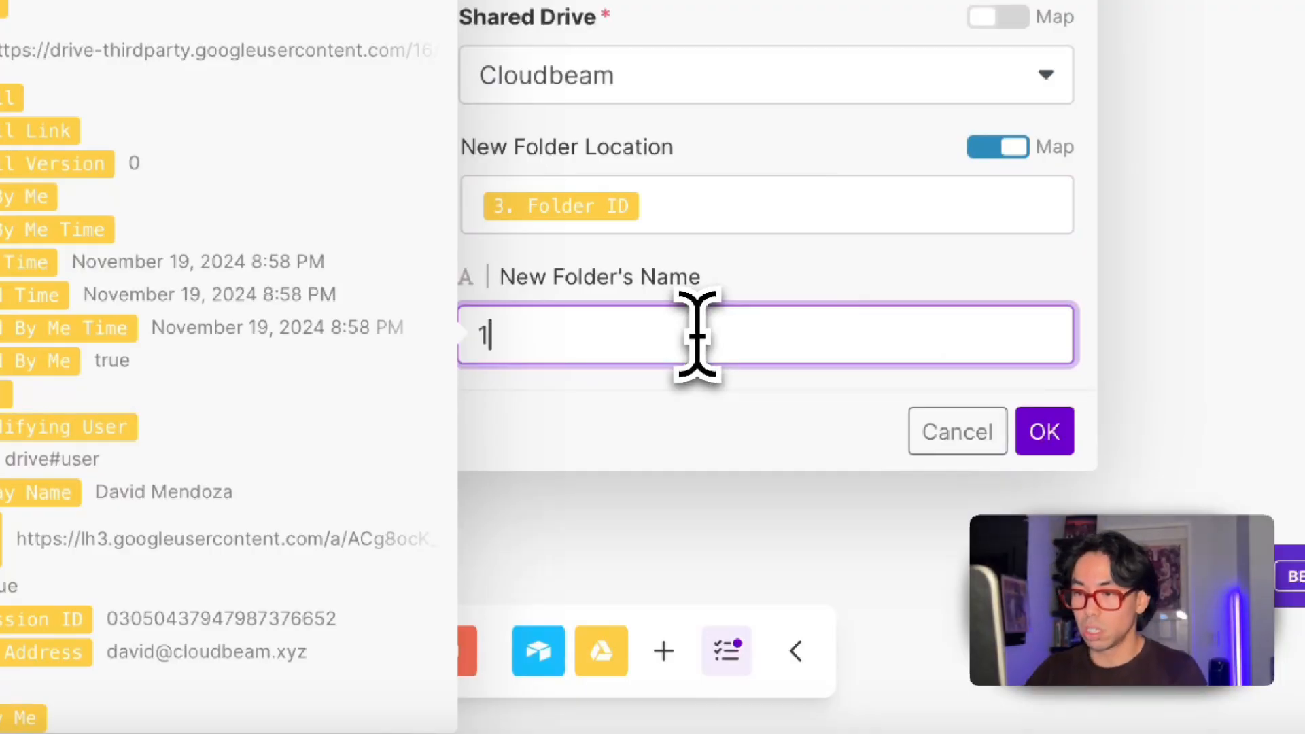
{"action": "type", "text": "1_Footga"}
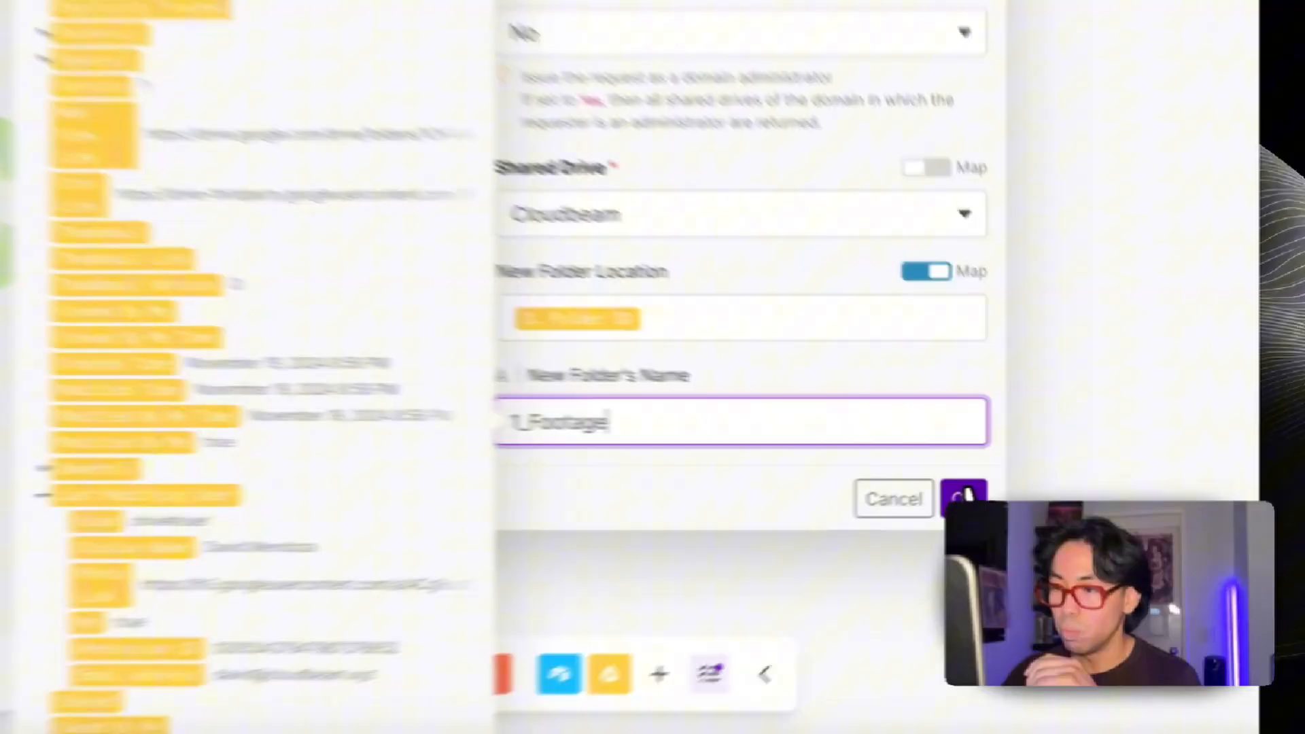
{"action": "left_click", "coordinate": [1041, 482]}
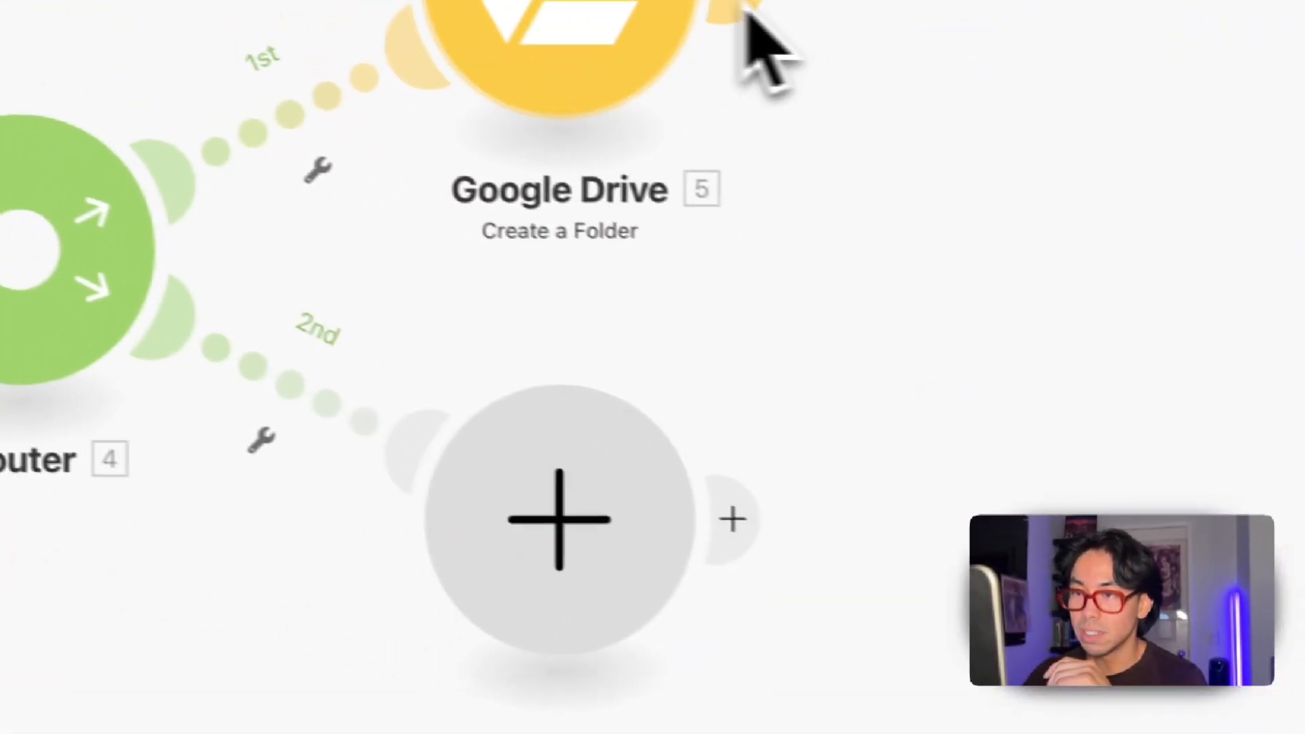
Step: Add a second Router after the Google Drive module that creates the 1_Footage folder
{"action": "left_click", "coordinate": [726, 6]}
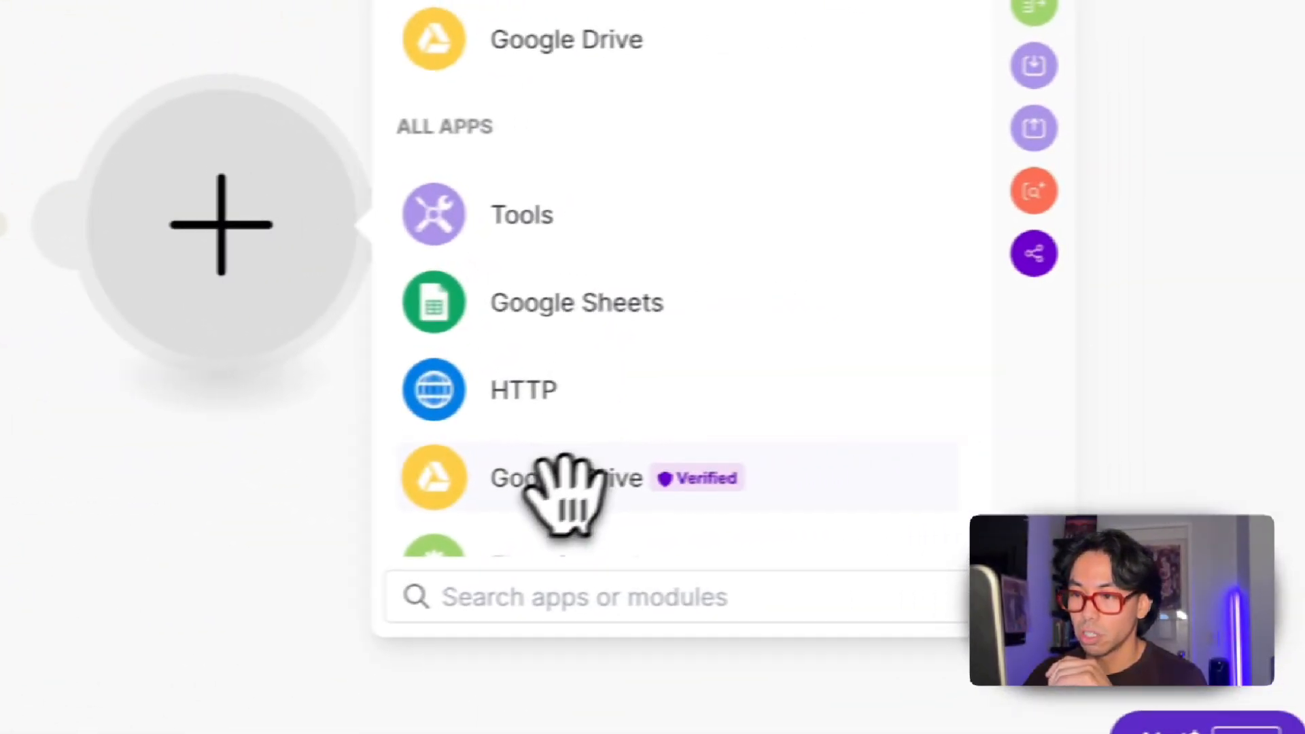
{"action": "scroll", "coordinate": [1072, 443], "scroll_direction": "down", "scroll_amount": 3}
{"action": "scroll", "coordinate": [1049, 440], "scroll_direction": "up", "scroll_amount": 3}
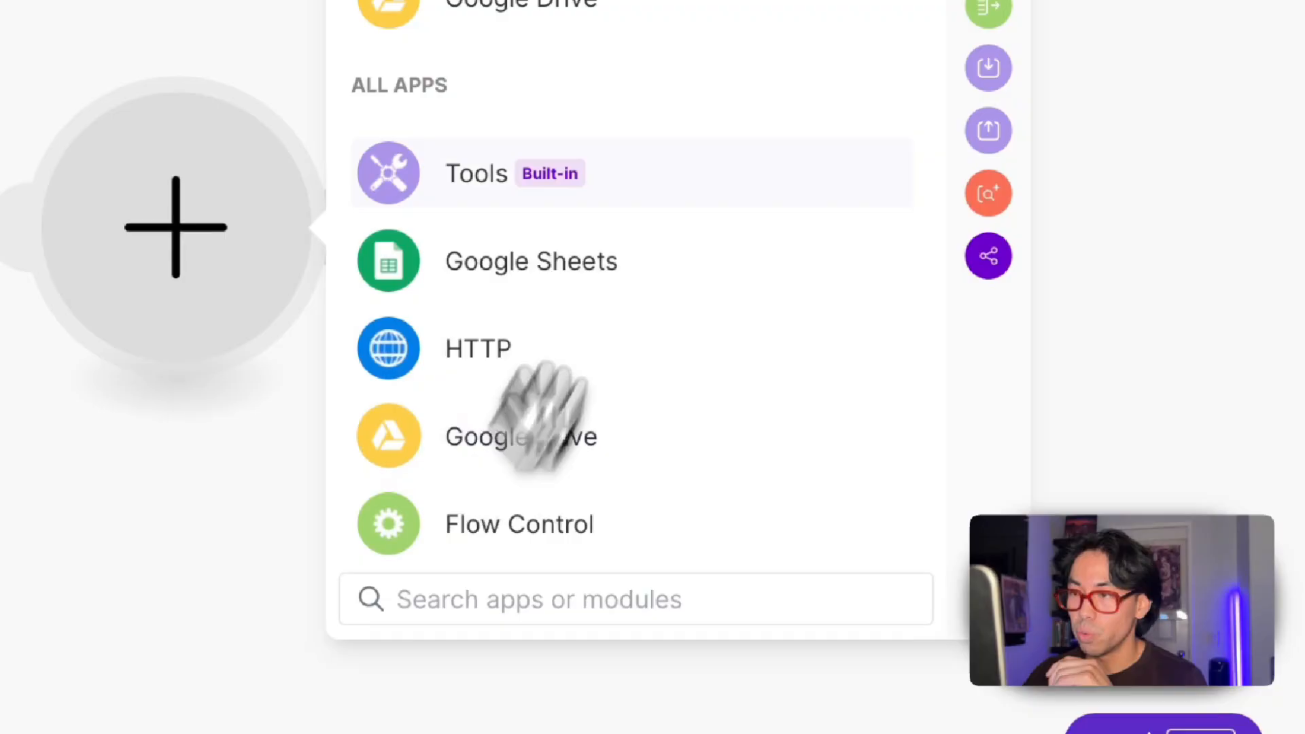
{"action": "left_click", "coordinate": [929, 55]}
{"action": "left_click_drag", "start_coordinate": [527, 465], "coordinate": [373, 427]}
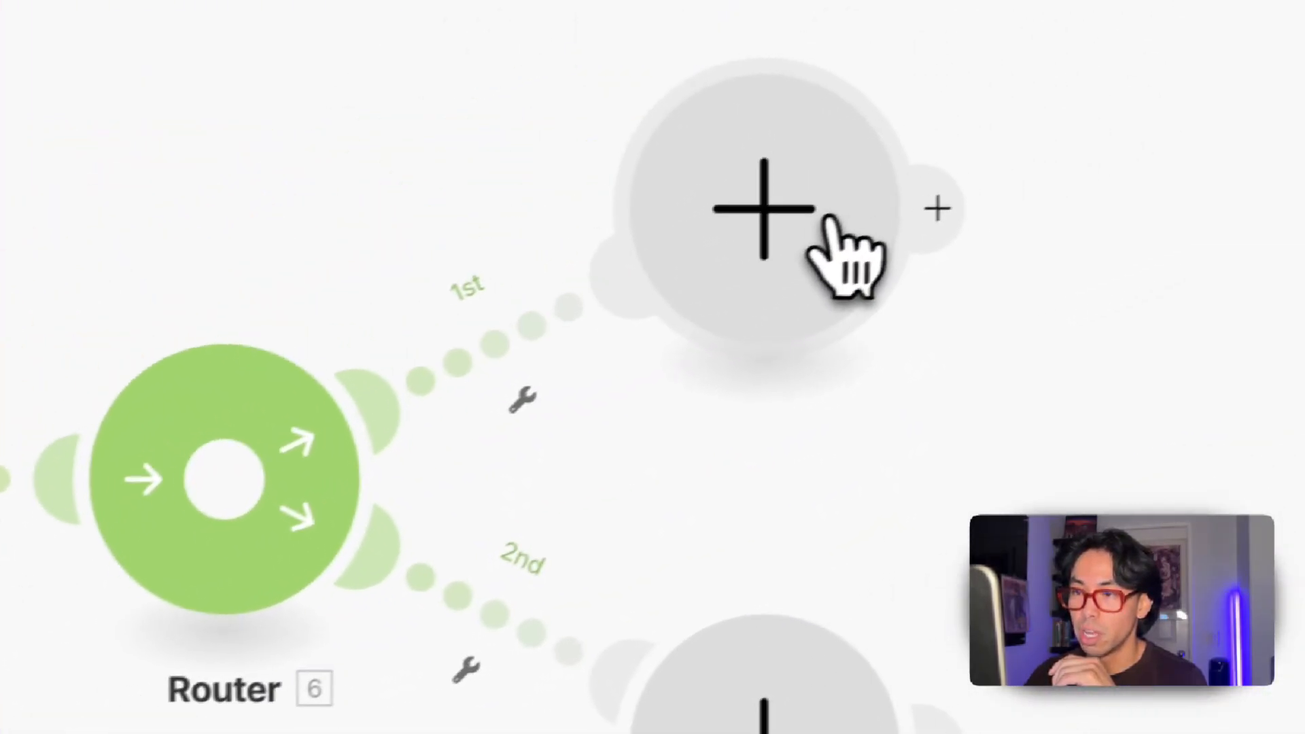
{"action": "left_click", "coordinate": [833, 228]}
{"action": "left_click", "coordinate": [856, 43]}
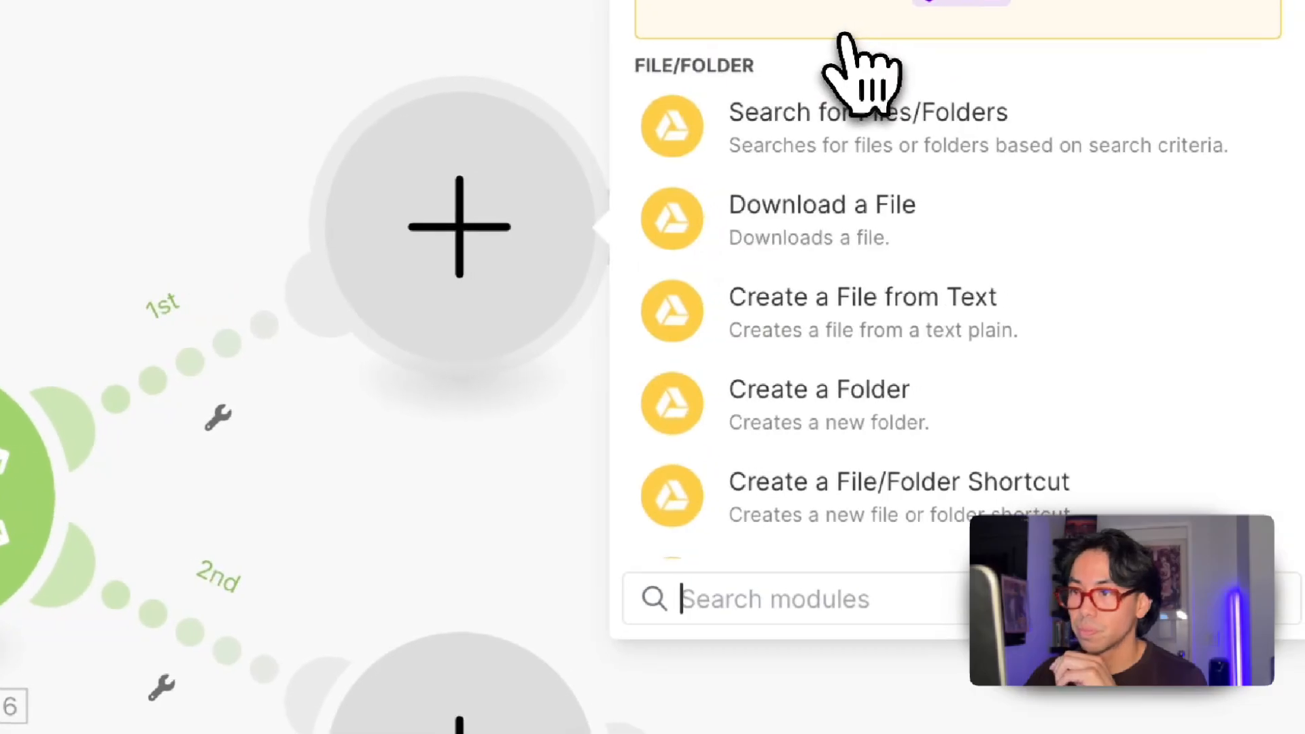
{"action": "scroll", "coordinate": [865, 326], "scroll_direction": "down", "scroll_amount": 5}
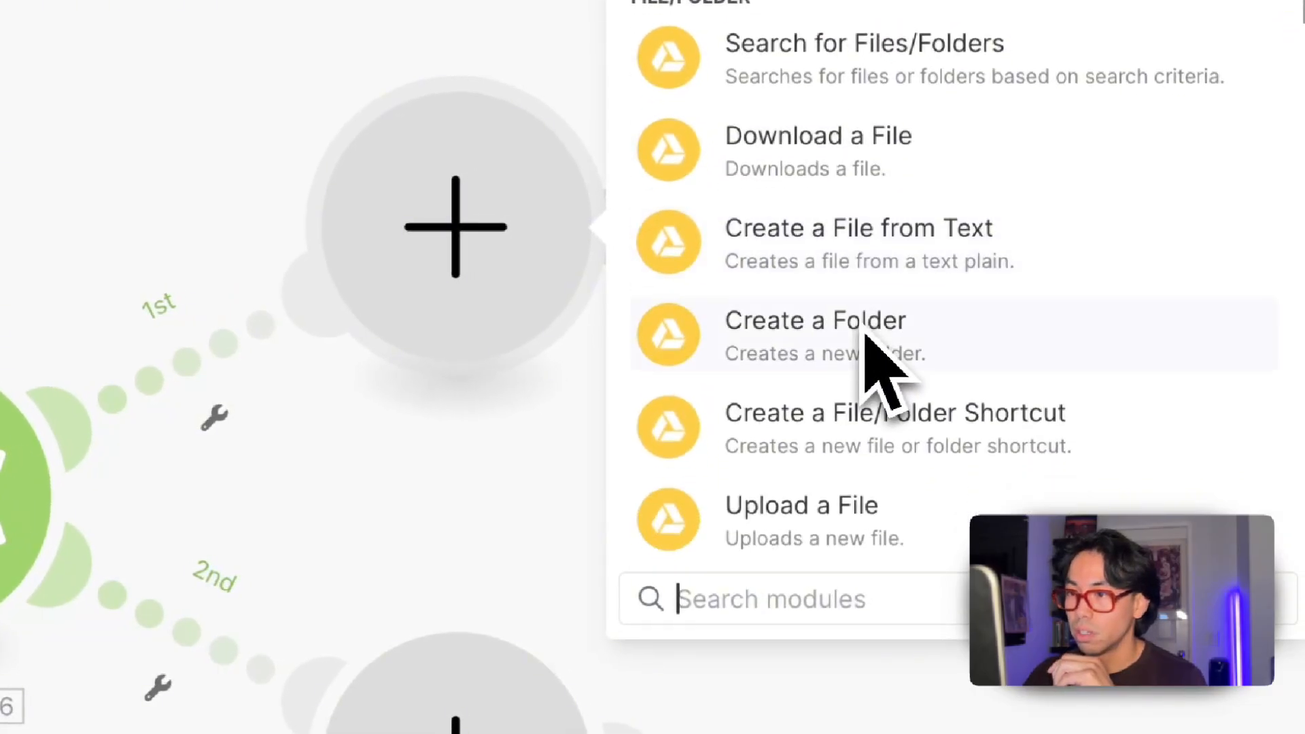
Step: Delete both empty placeholder modules from the second Router's branches
{"action": "right_click", "coordinate": [450, 234]}
{"action": "left_click", "coordinate": [479, 278]}
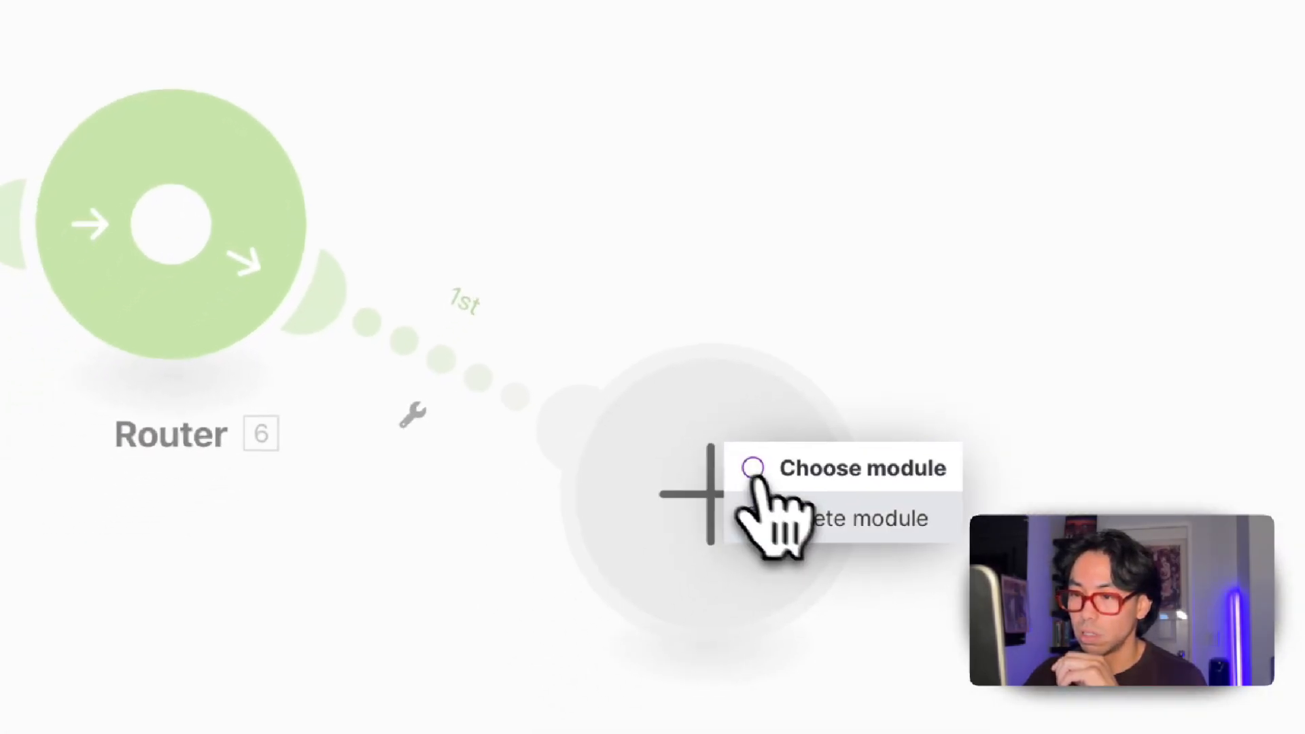
{"action": "left_click", "coordinate": [775, 510]}
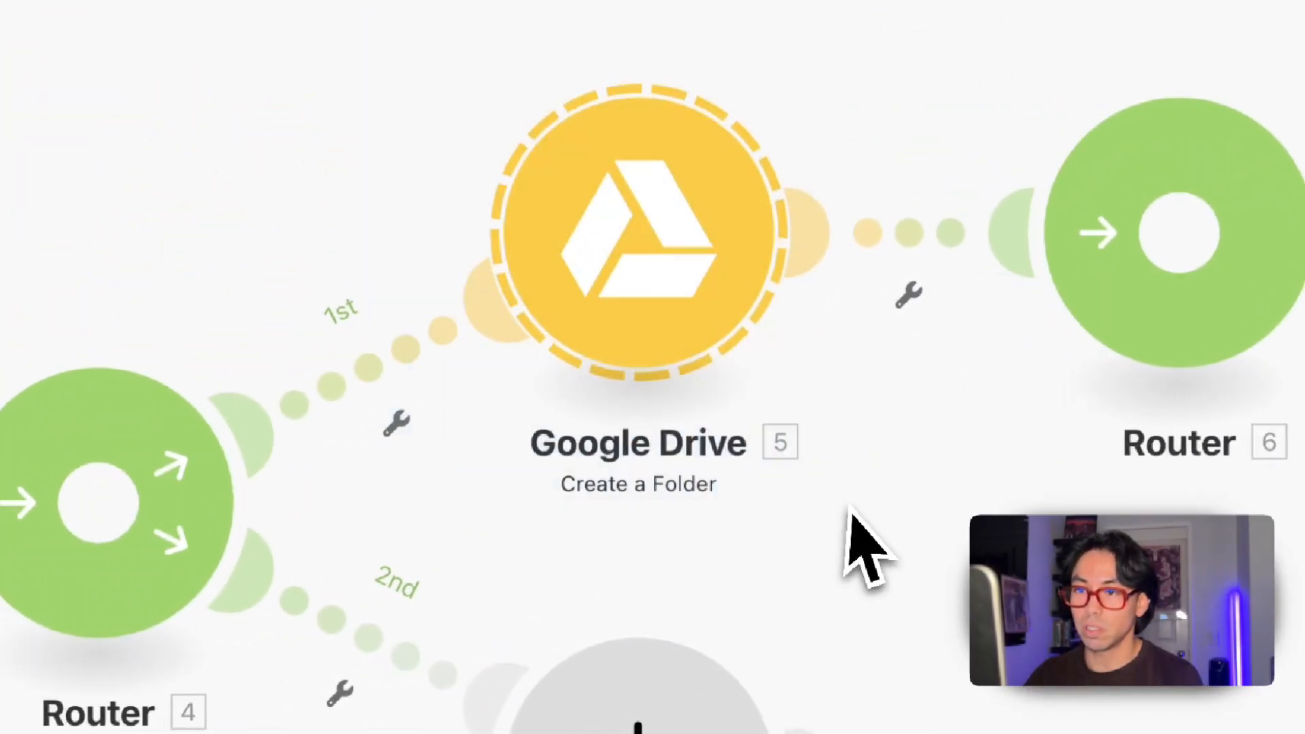
Step: Duplicate the 1_Footage Google Drive module and connect the copy to the second Router as its first branch
{"action": "right_click", "coordinate": [756, 316]}
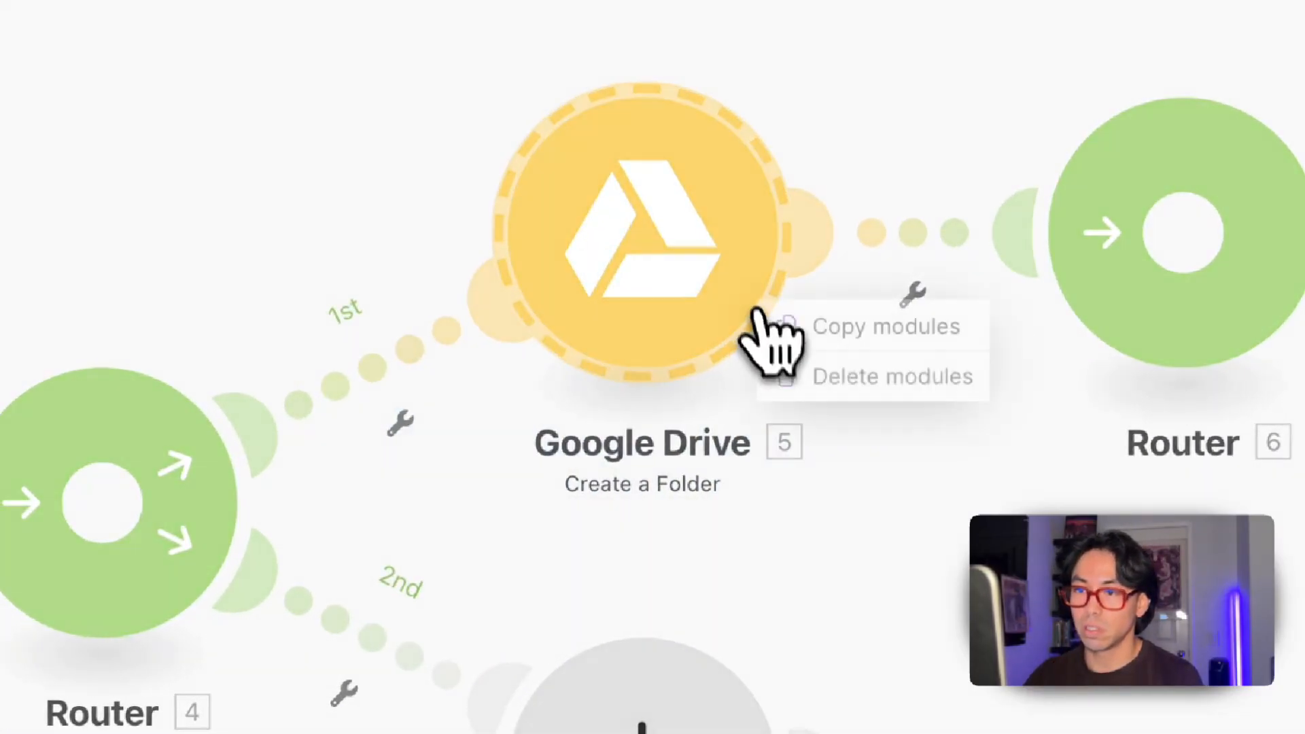
{"action": "left_click", "coordinate": [812, 325]}
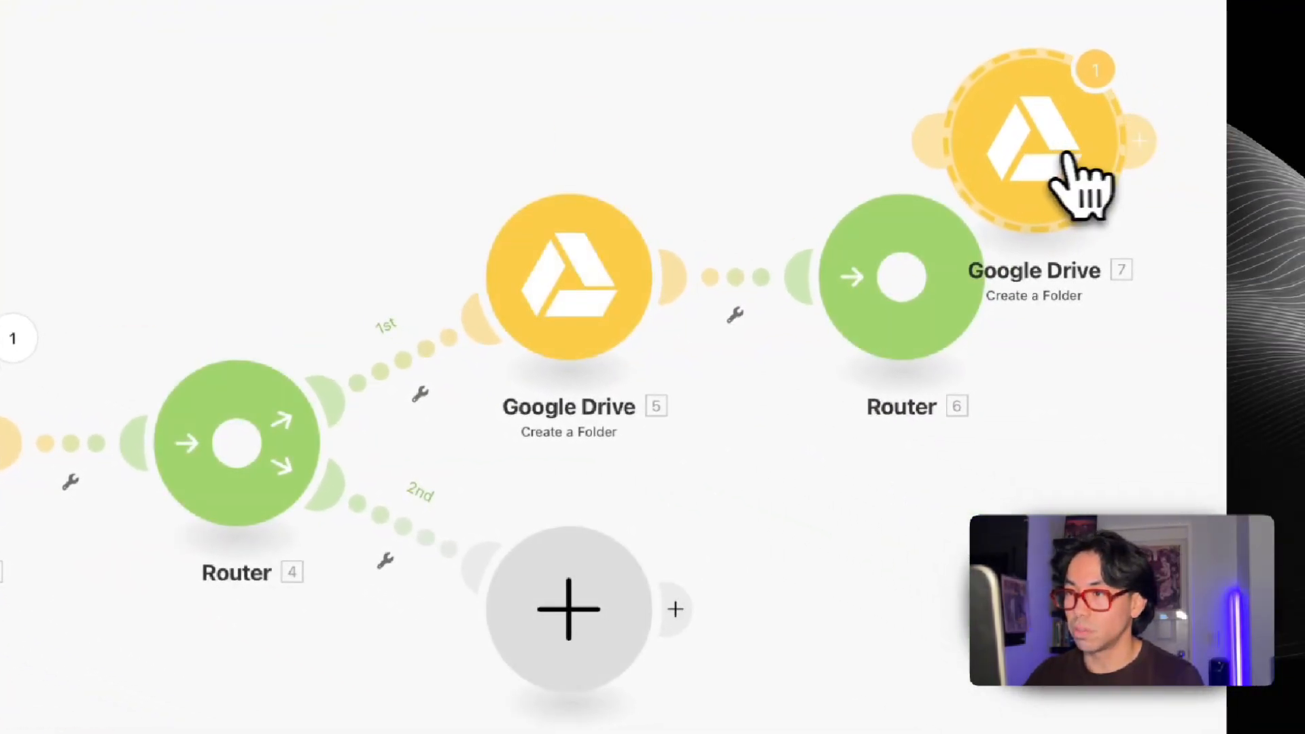
{"action": "left_click_drag", "start_coordinate": [1067, 160], "coordinate": [1174, 126]}
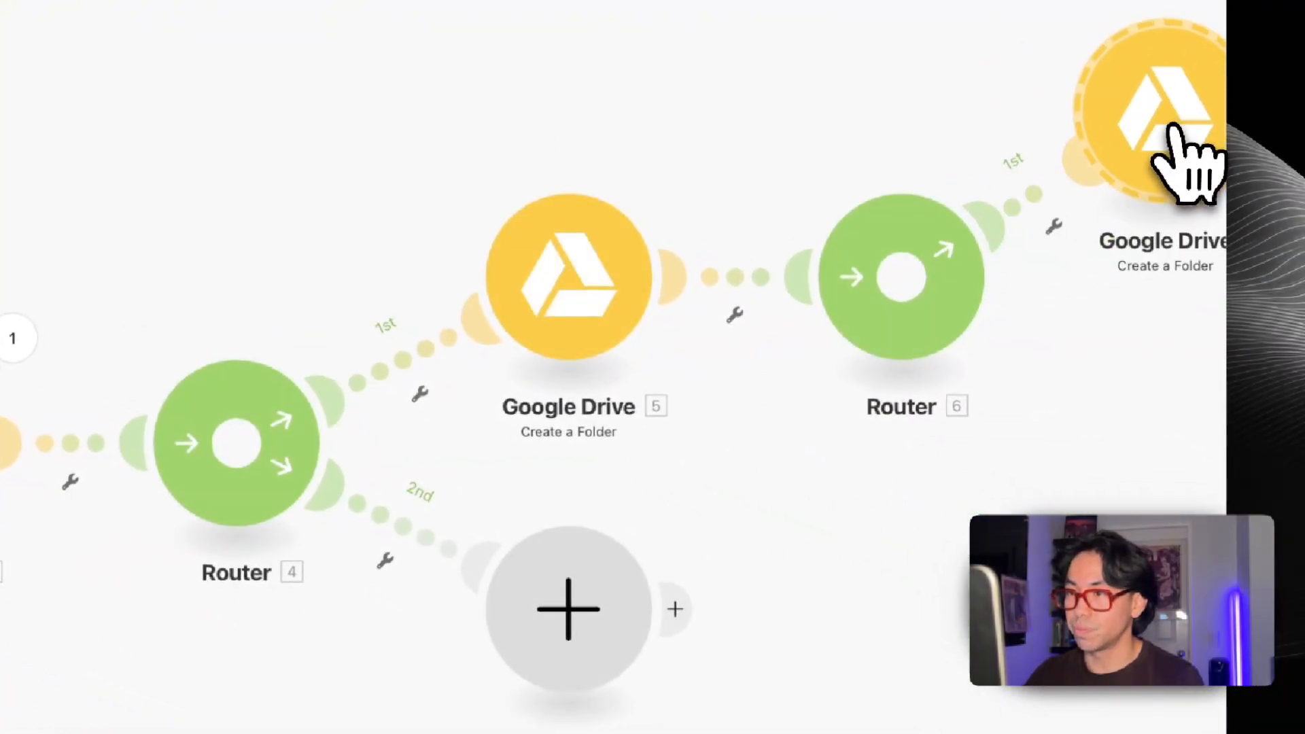
Step: In the copied module, name the new folder 1_Dump, map its location to the 1_Footage folder's Folder ID and save
{"action": "left_click", "coordinate": [922, 176]}
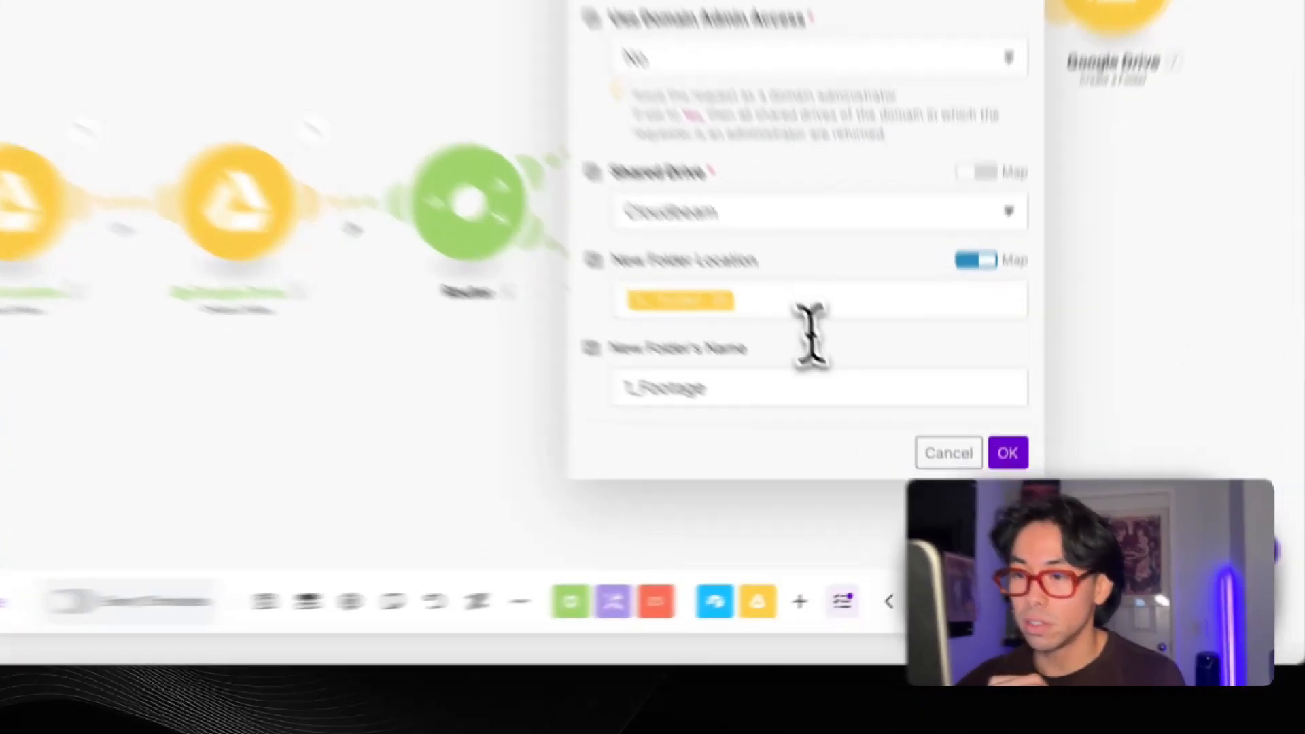
{"action": "left_click", "coordinate": [816, 441]}
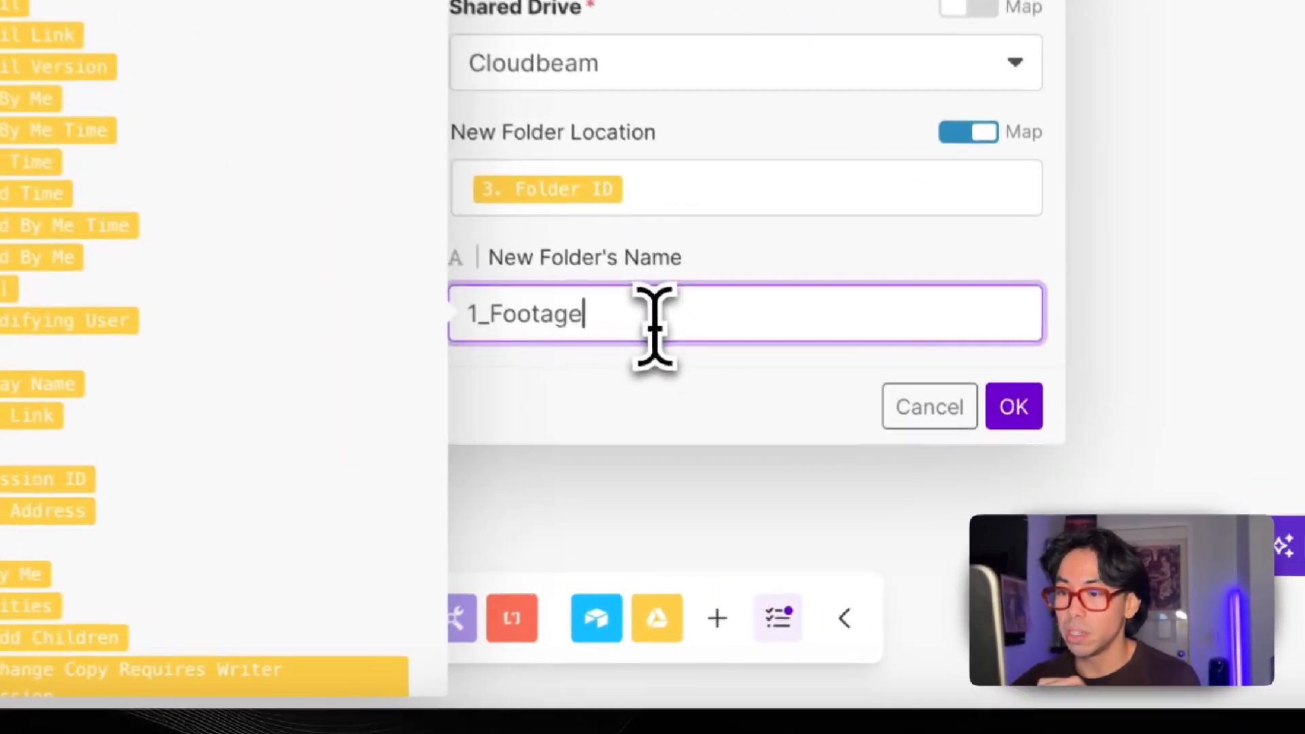
{"action": "double_click", "coordinate": [767, 434]}
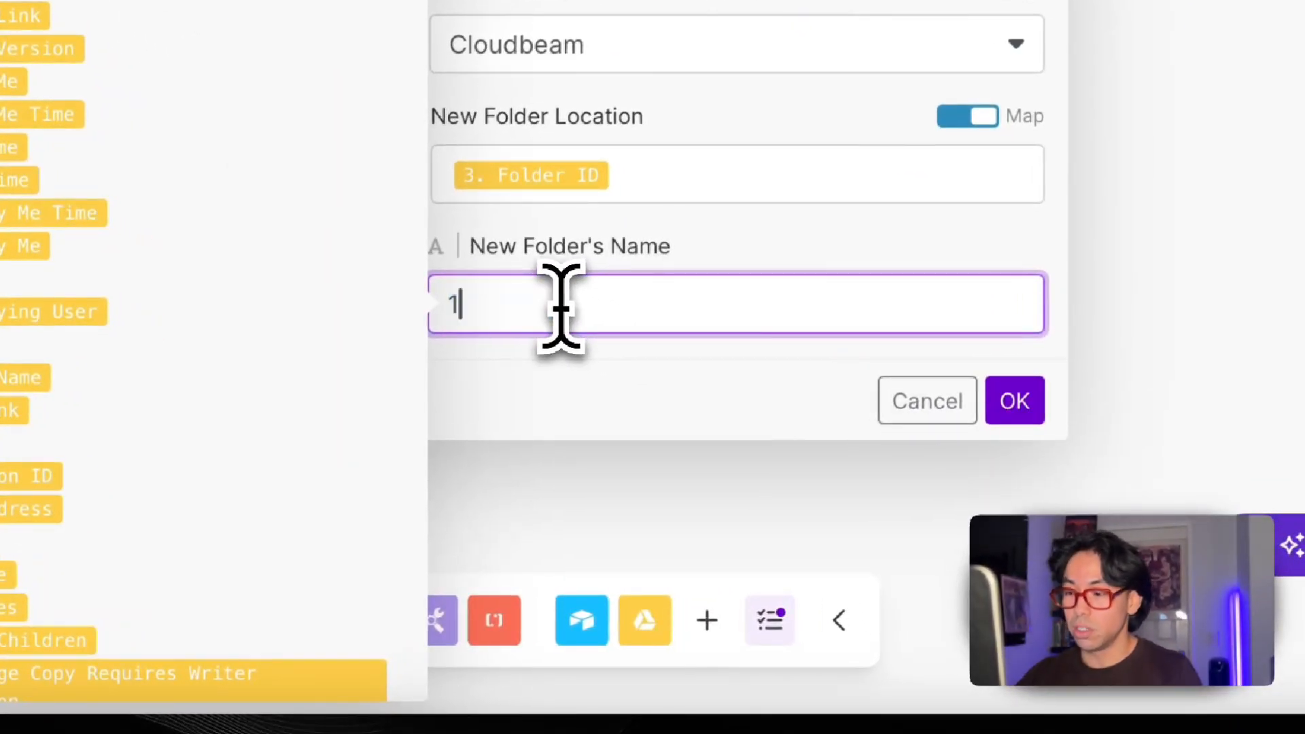
{"action": "type", "text": "1_Dump"}
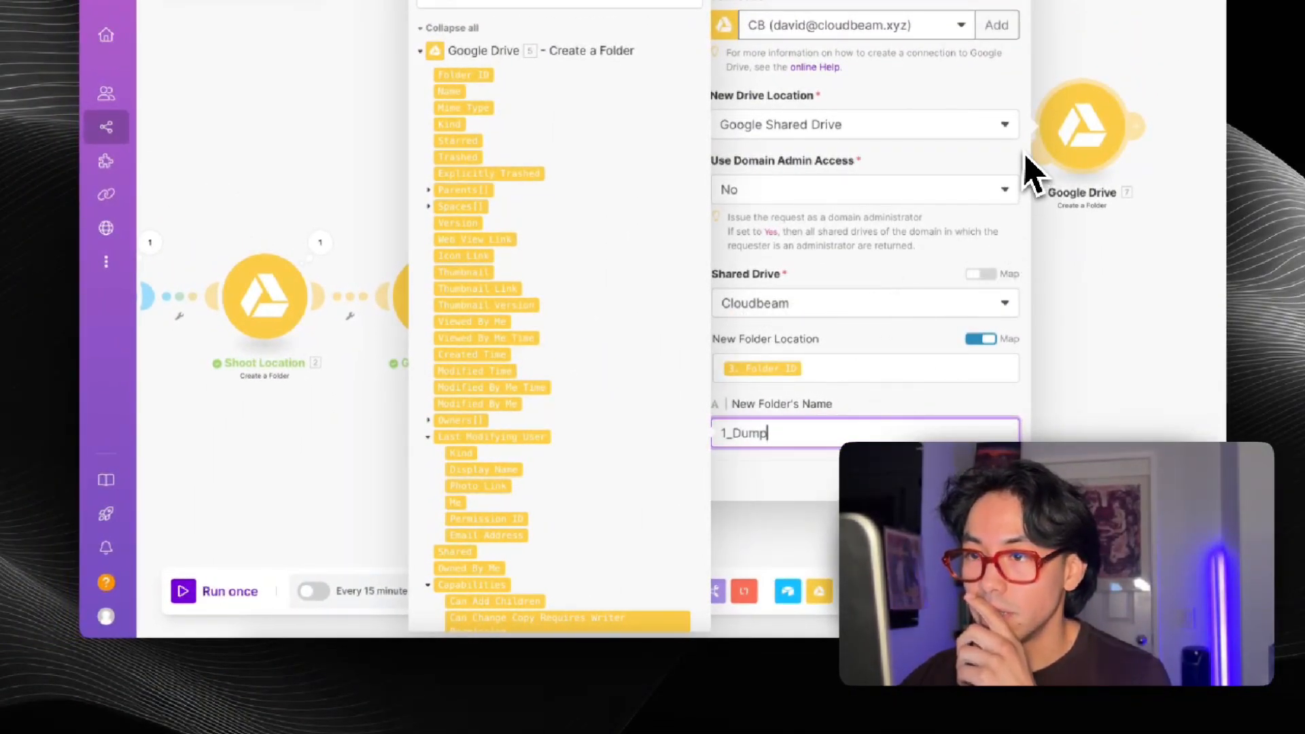
{"action": "left_click", "coordinate": [839, 368]}
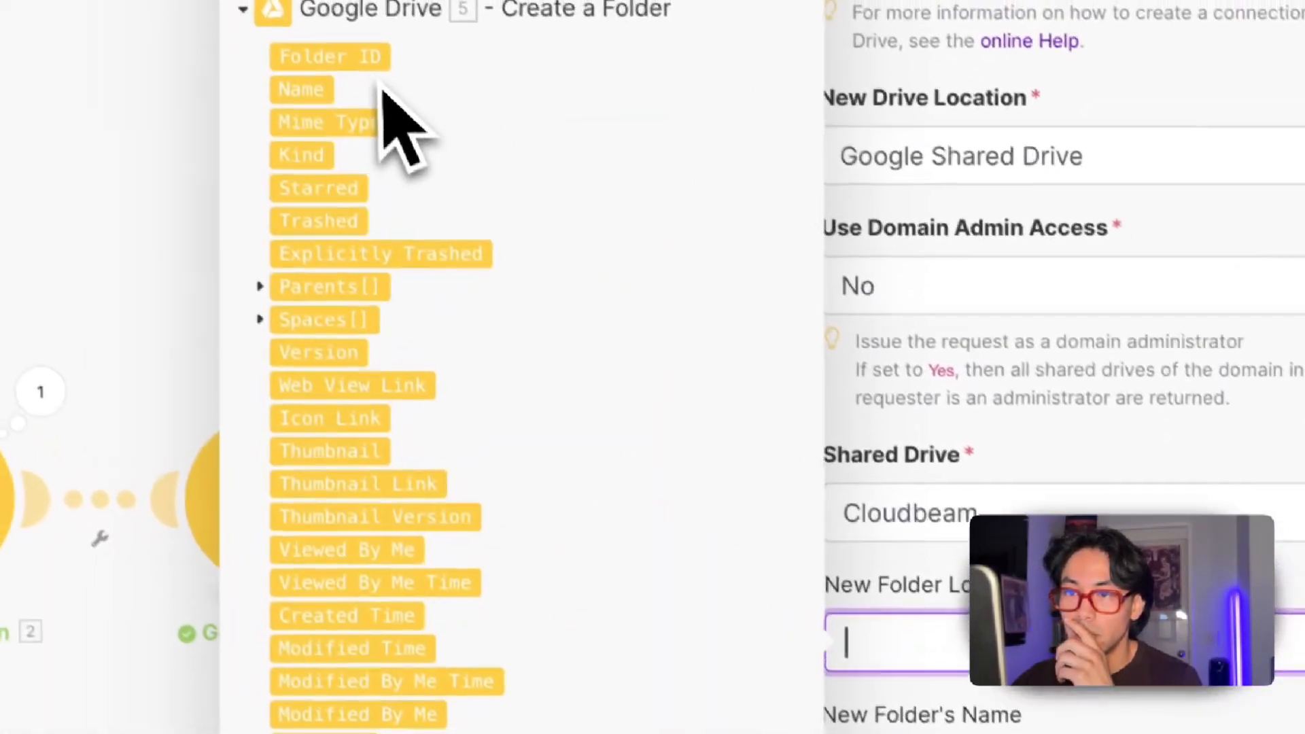
{"action": "left_click_drag", "start_coordinate": [363, 61], "coordinate": [858, 488]}
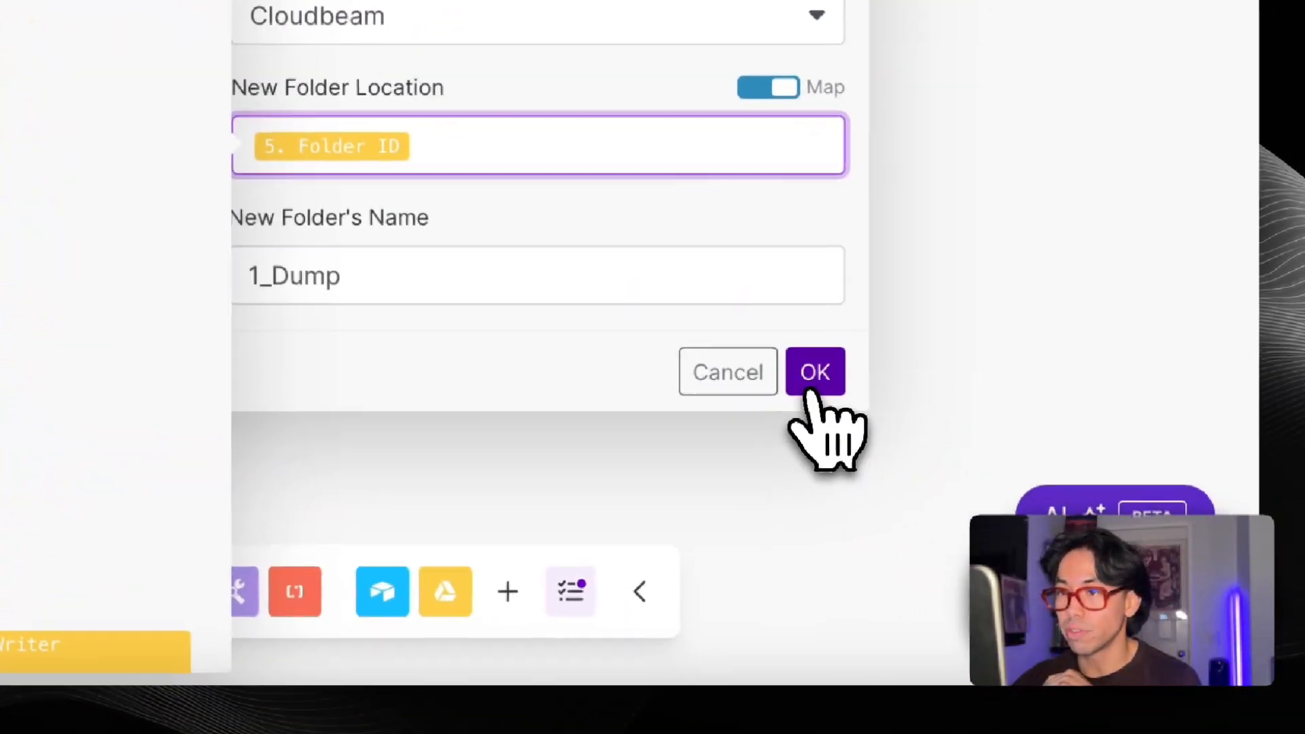
{"action": "left_click", "coordinate": [806, 367]}
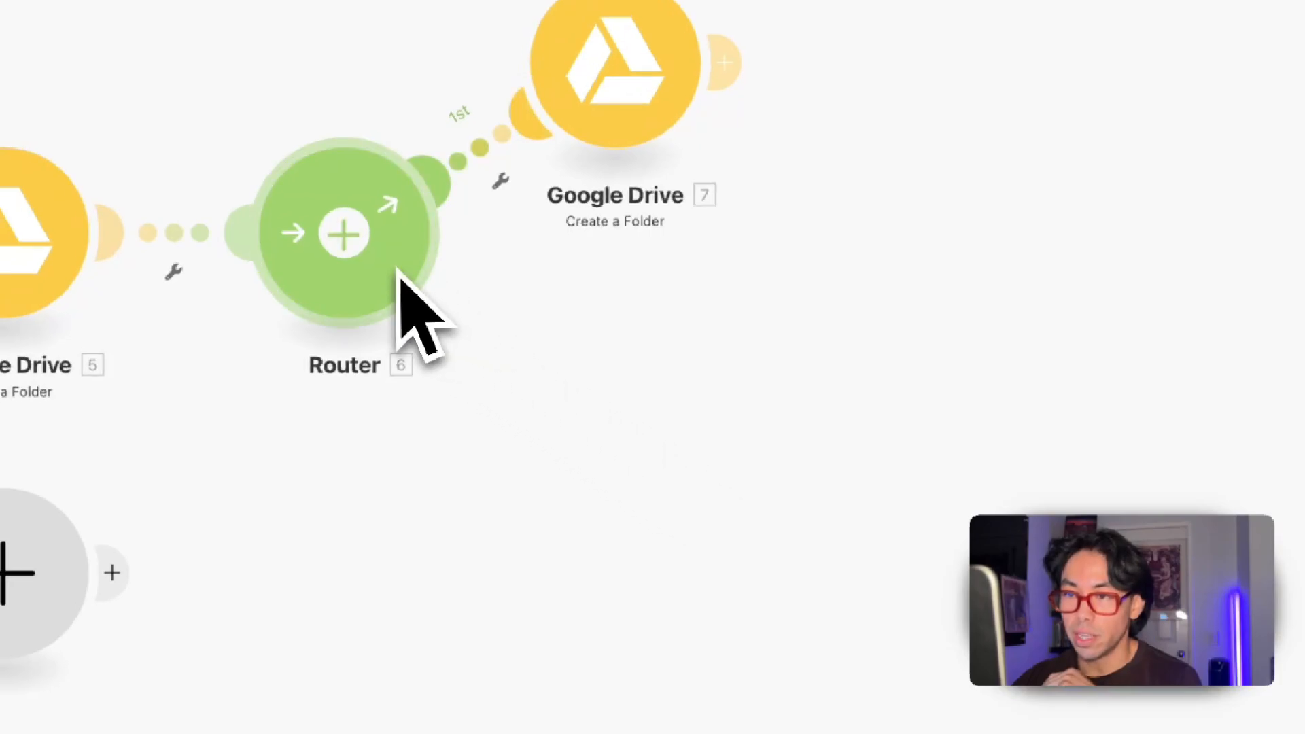
Step: Paste three copies of the 1_Dump Google Drive module and connect them to the second Router as additional branches
{"action": "left_click_drag", "start_coordinate": [588, 126], "coordinate": [809, 529]}
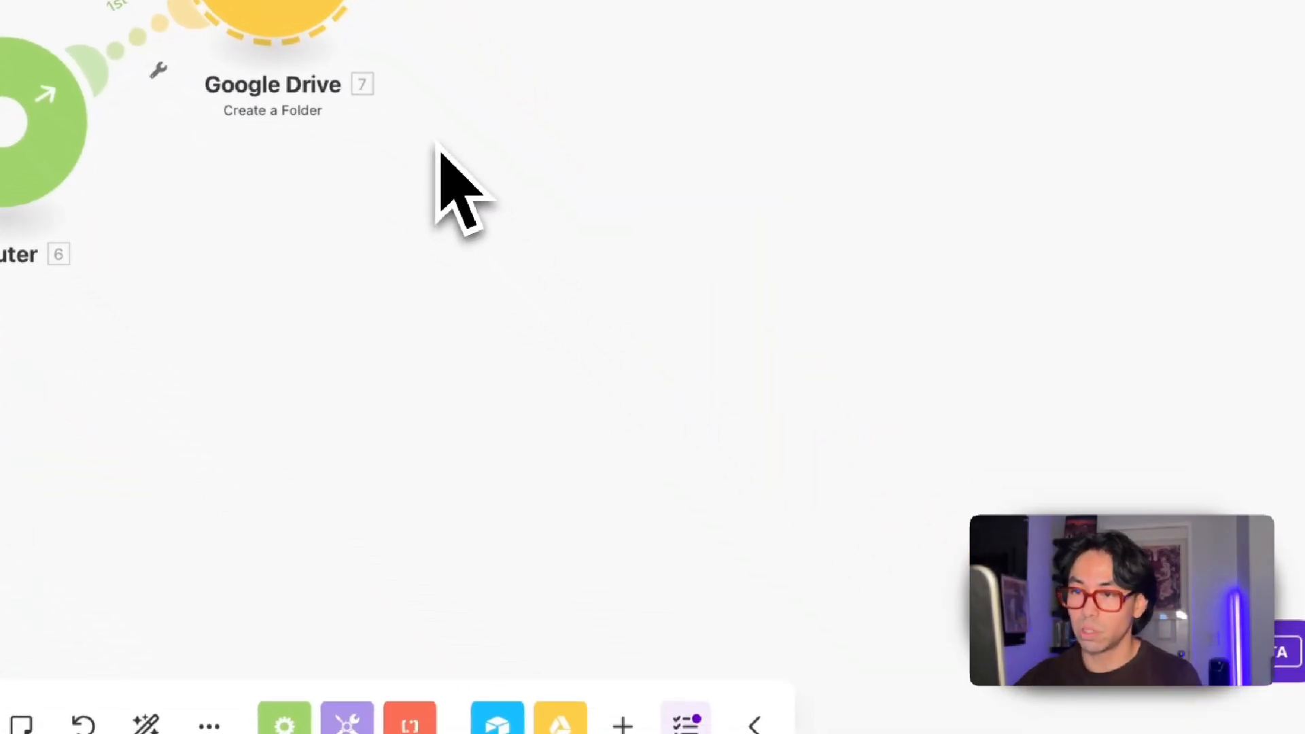
{"action": "left_click", "coordinate": [759, 713]}
{"action": "key", "text": "super+v"}
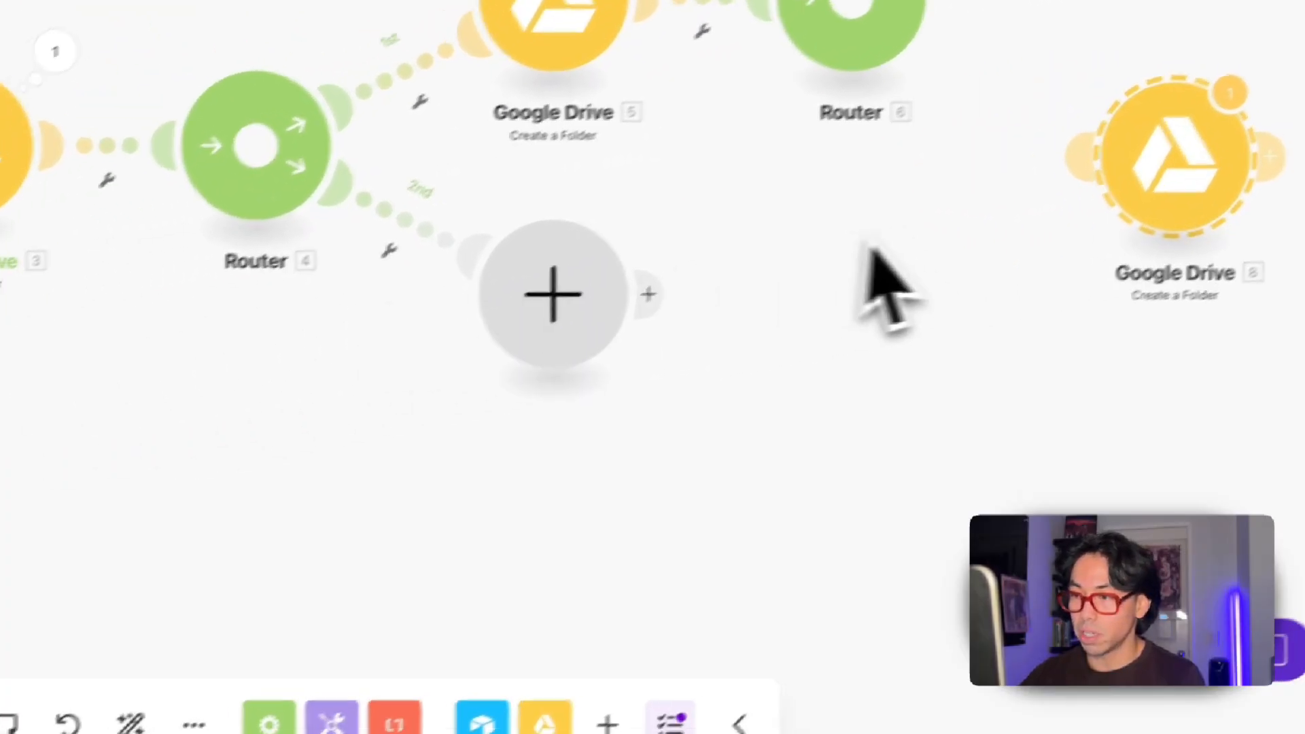
{"action": "left_click_drag", "start_coordinate": [890, 297], "coordinate": [331, 266]}
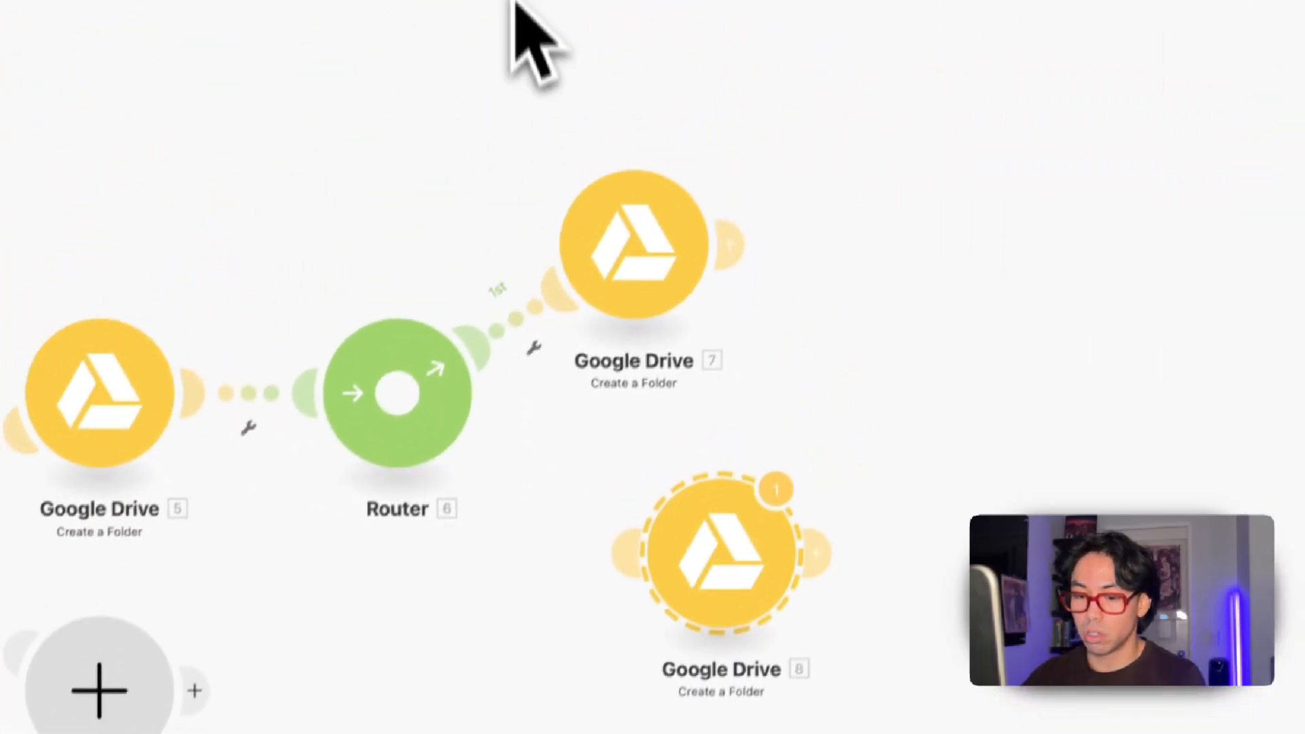
{"action": "left_click_drag", "start_coordinate": [511, 52], "coordinate": [748, 355]}
{"action": "key", "text": "super+c"}
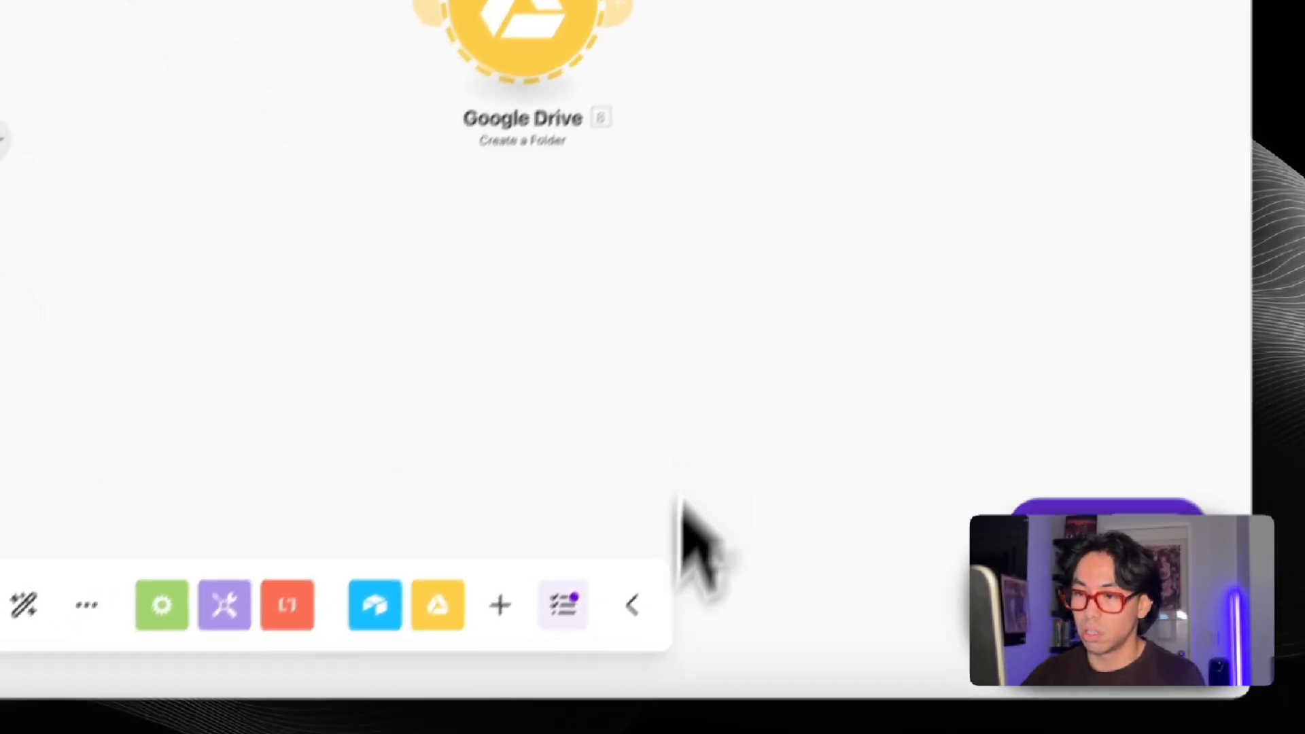
{"action": "left_click", "coordinate": [534, 489]}
{"action": "key", "text": "super+v"}
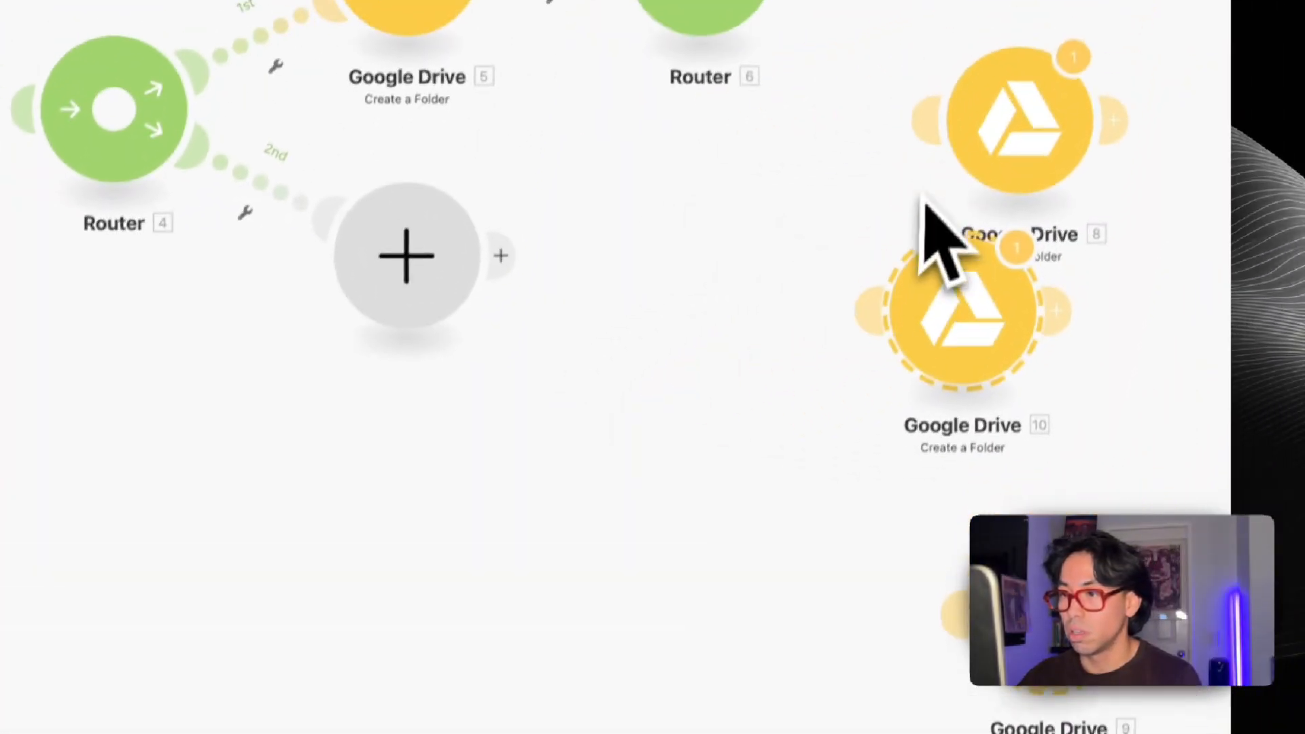
{"action": "left_click_drag", "start_coordinate": [845, 326], "coordinate": [714, 34]}
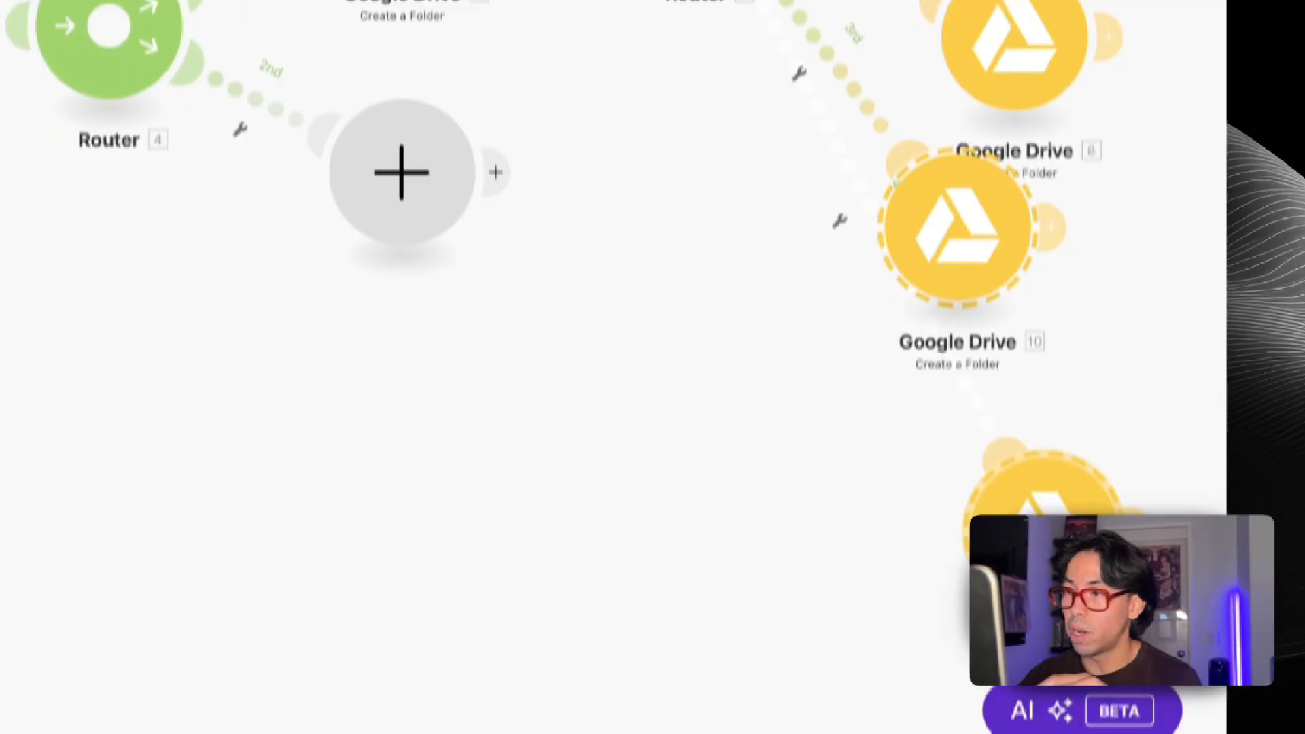
Step: Set the new folder's name to 1_iPhone in the second Router's second-branch module and save it
{"action": "left_click", "coordinate": [1023, 24]}
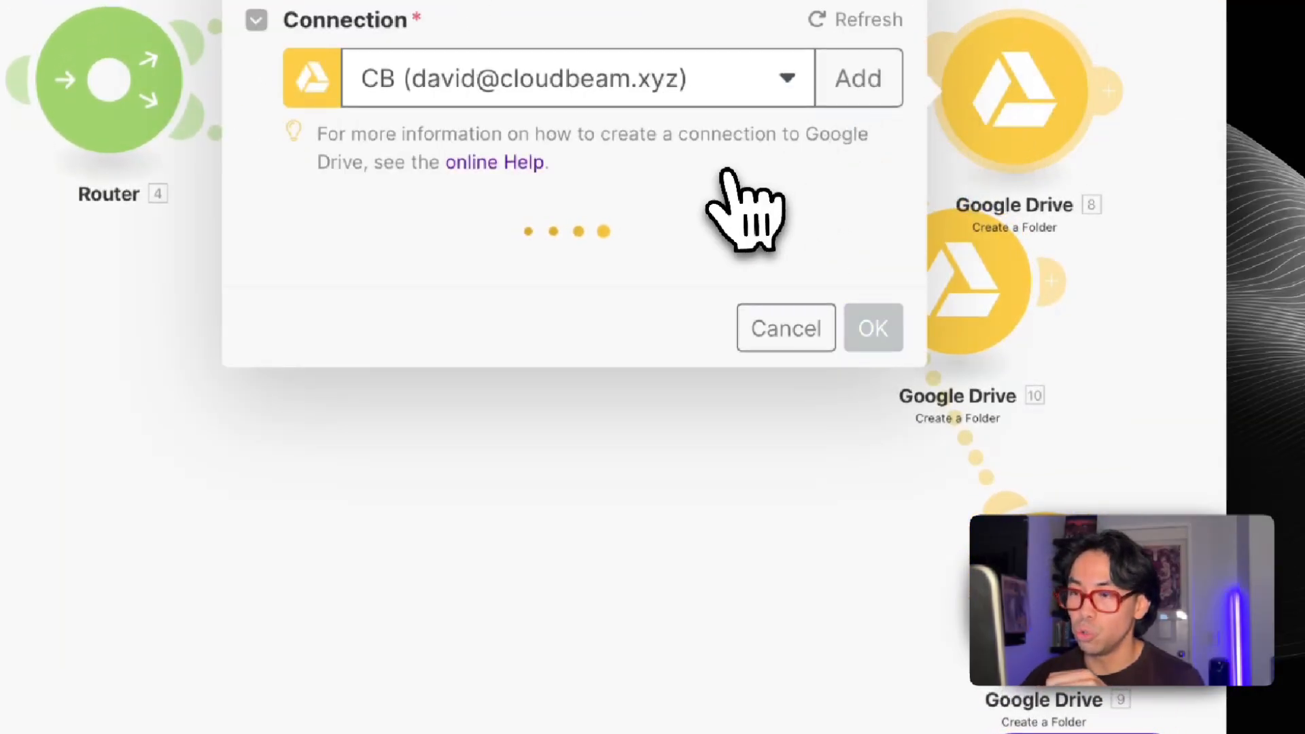
{"action": "scroll", "coordinate": [743, 210], "scroll_direction": "down", "scroll_amount": 5}
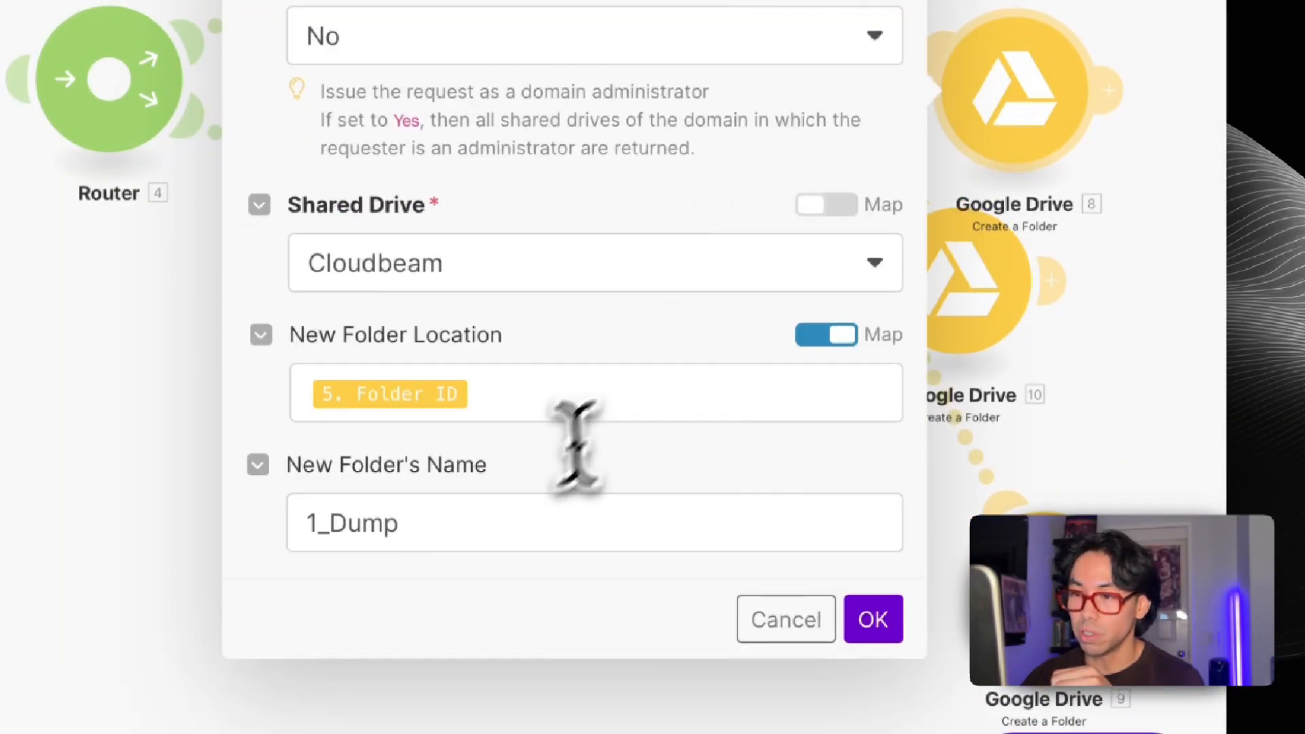
{"action": "left_click", "coordinate": [486, 529]}
{"action": "key", "text": "BackSpace"}
{"action": "key", "text": "BackSpace"}
{"action": "key", "text": "BackSpace"}
{"action": "key", "text": "BackSpace"}
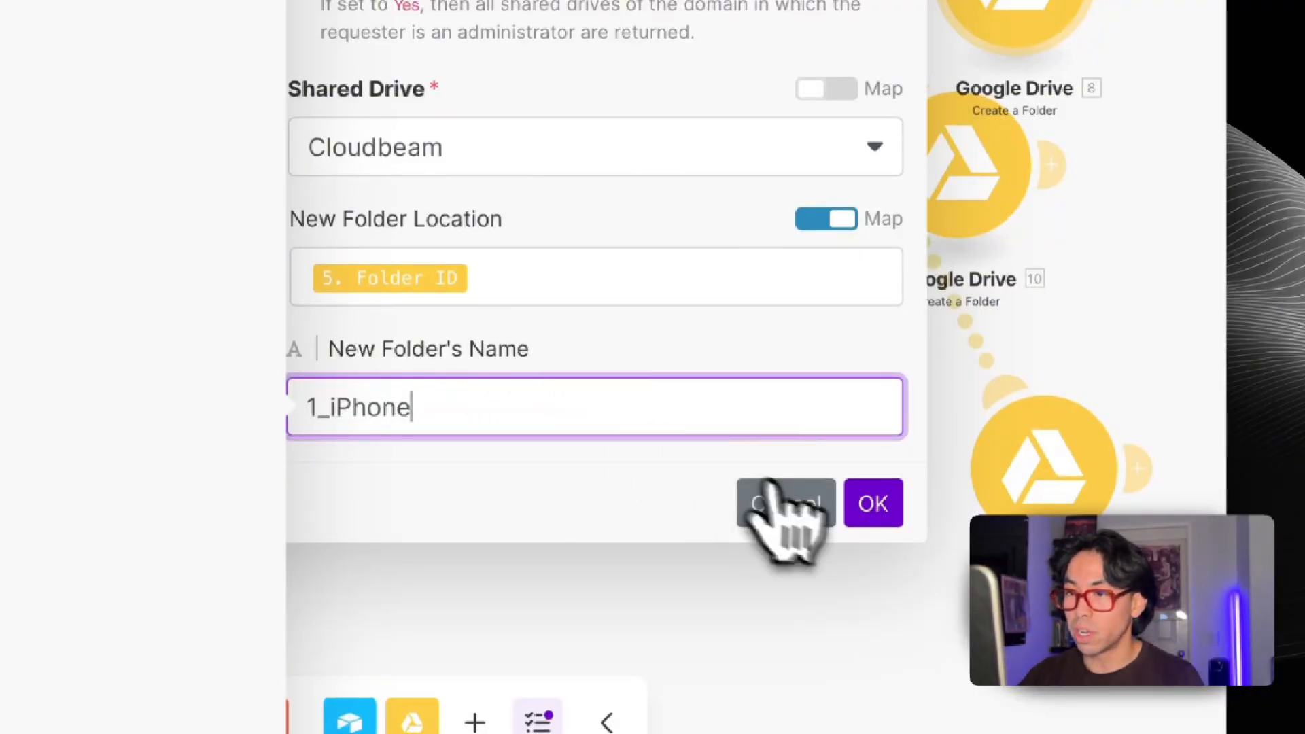
{"action": "left_click", "coordinate": [872, 518]}
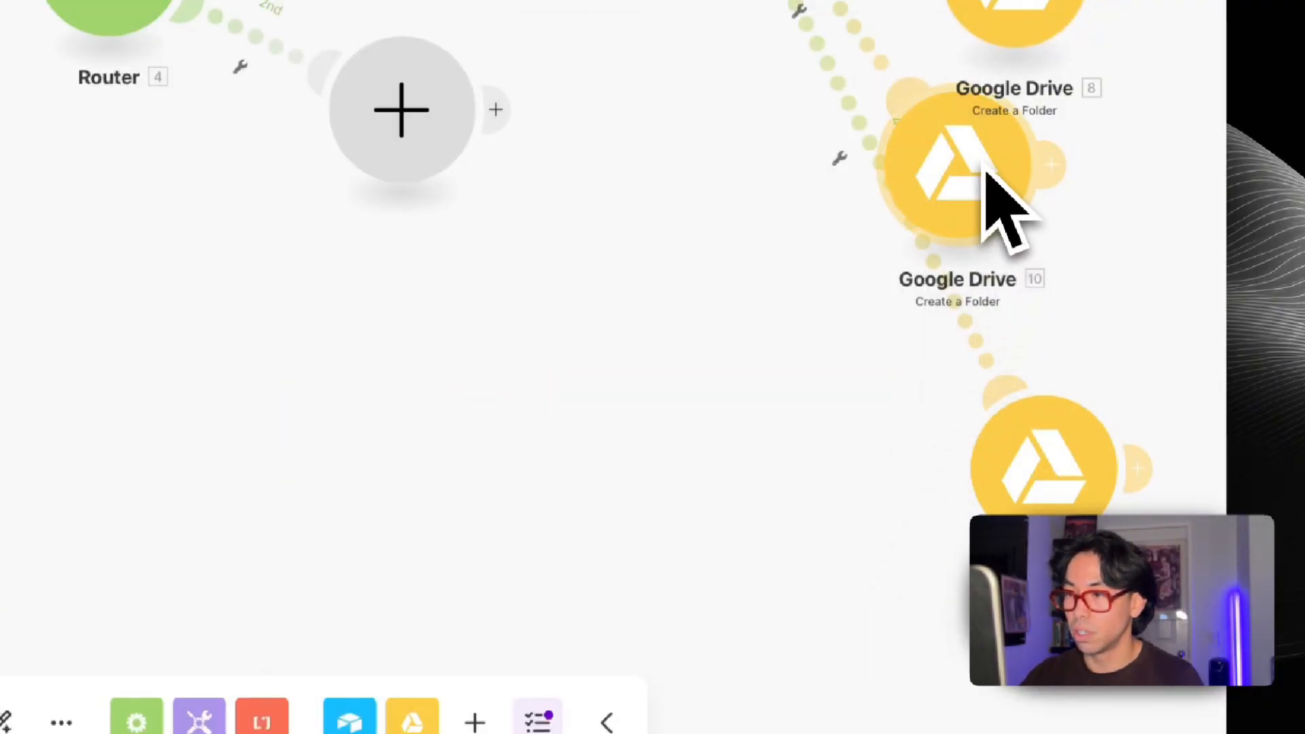
Step: Set the new folder's name to 2_A7RII in the second Router's third-branch module and save it
{"action": "left_click", "coordinate": [965, 197]}
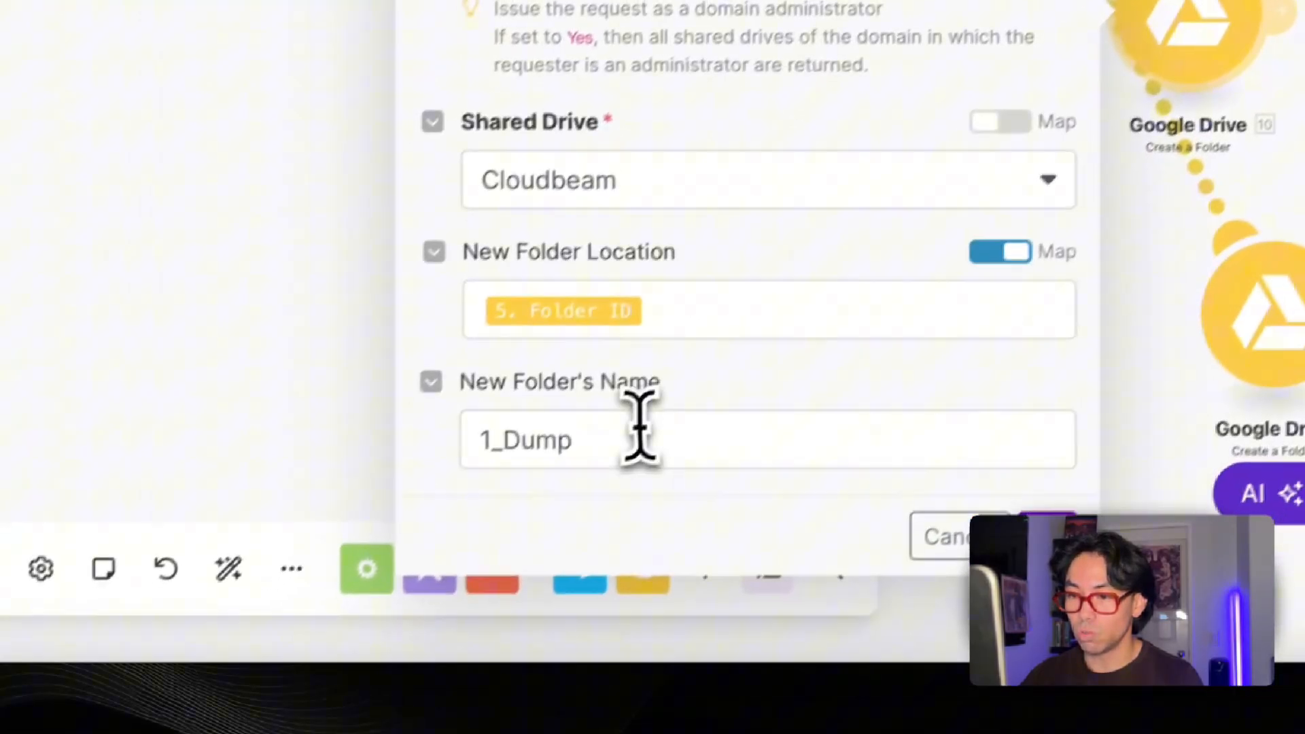
{"action": "left_click", "coordinate": [405, 646]}
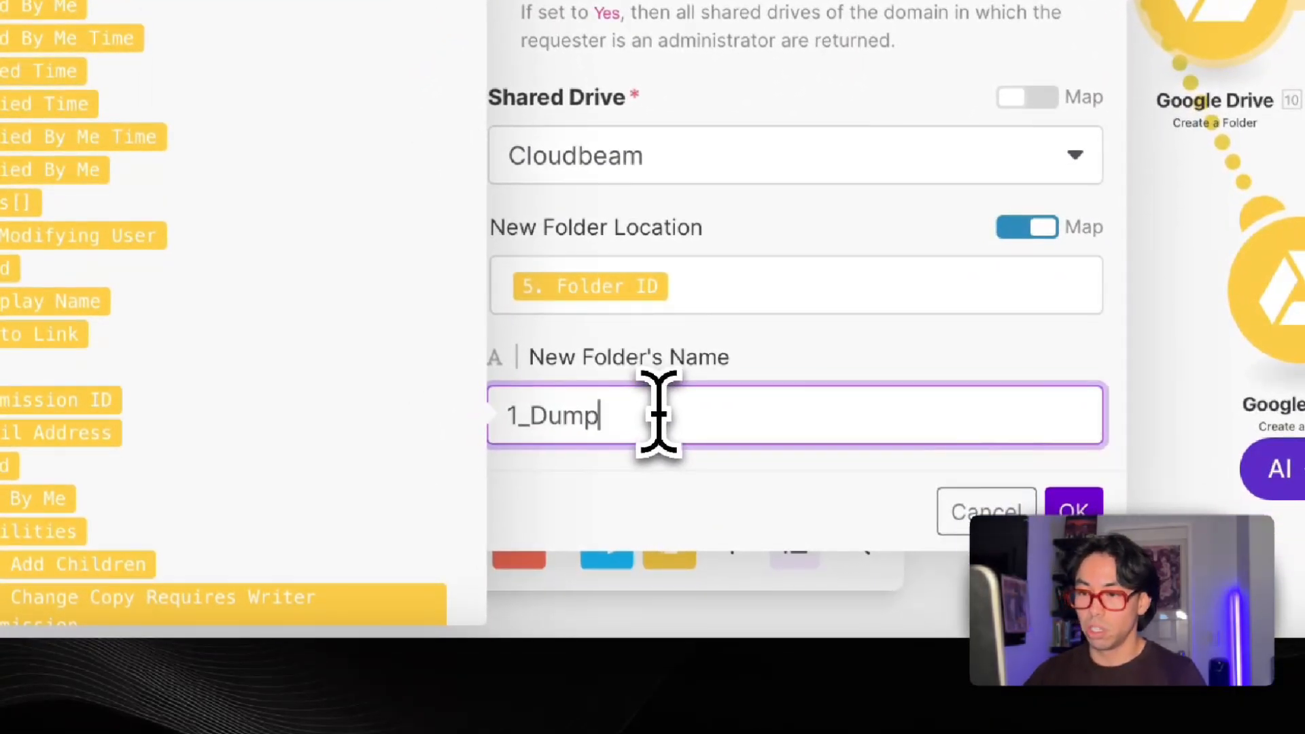
{"action": "double_click", "coordinate": [555, 416]}
{"action": "left_click", "coordinate": [691, 414]}
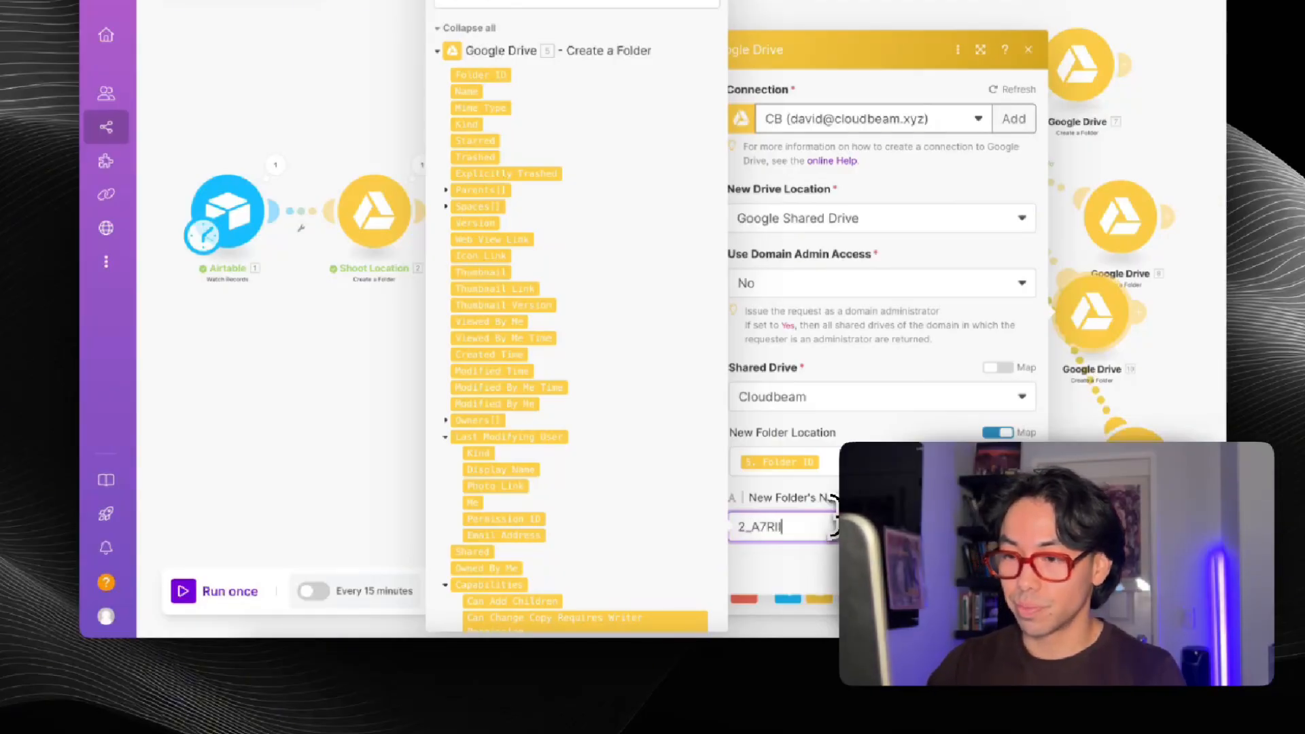
{"action": "left_click", "coordinate": [1022, 575]}
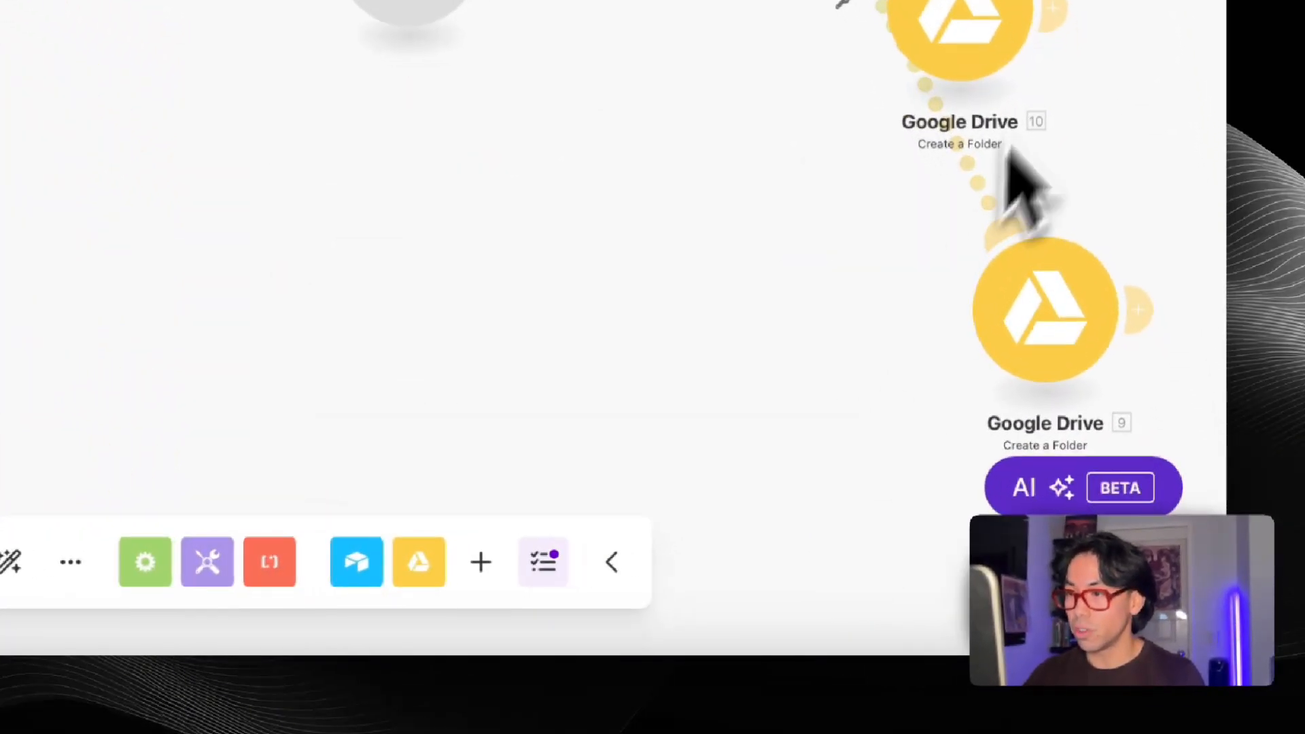
Step: Reopen the second-branch module, edit the number prefix of its iPhone folder name and save
{"action": "left_click_drag", "start_coordinate": [1108, 316], "coordinate": [1131, 276]}
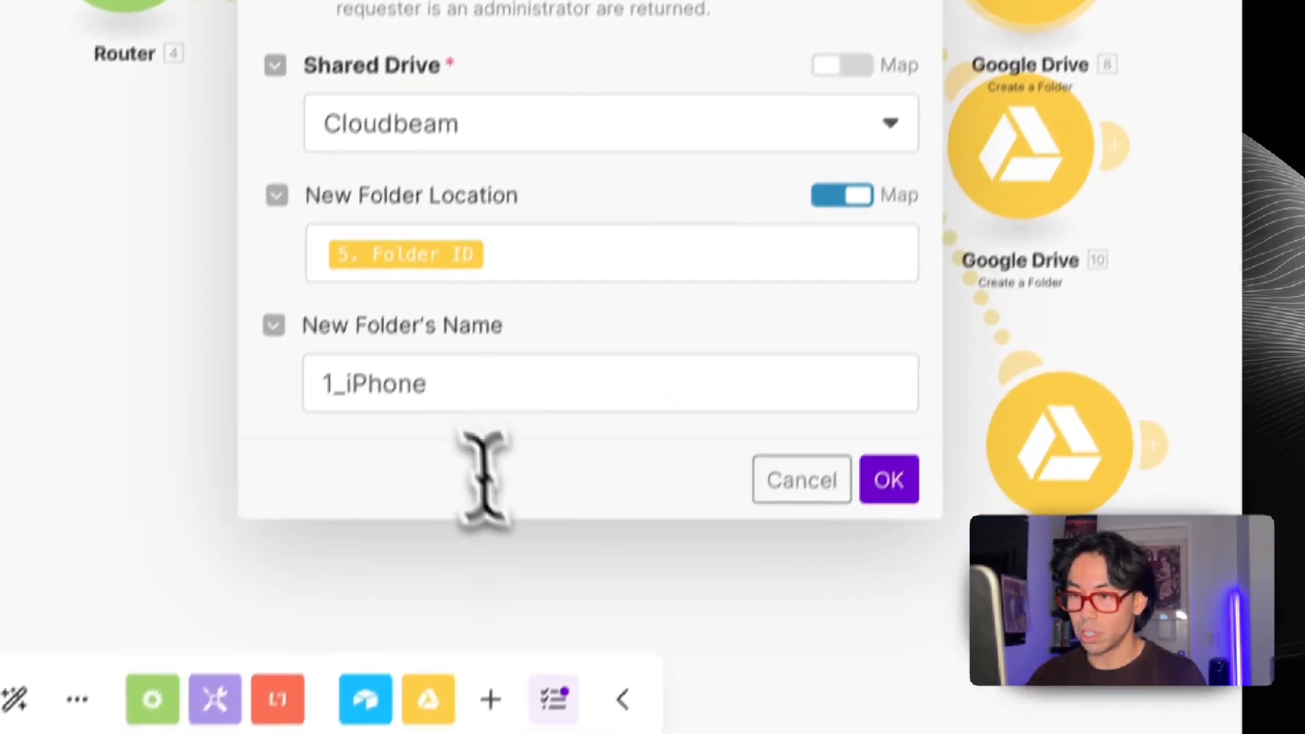
{"action": "left_click", "coordinate": [331, 425]}
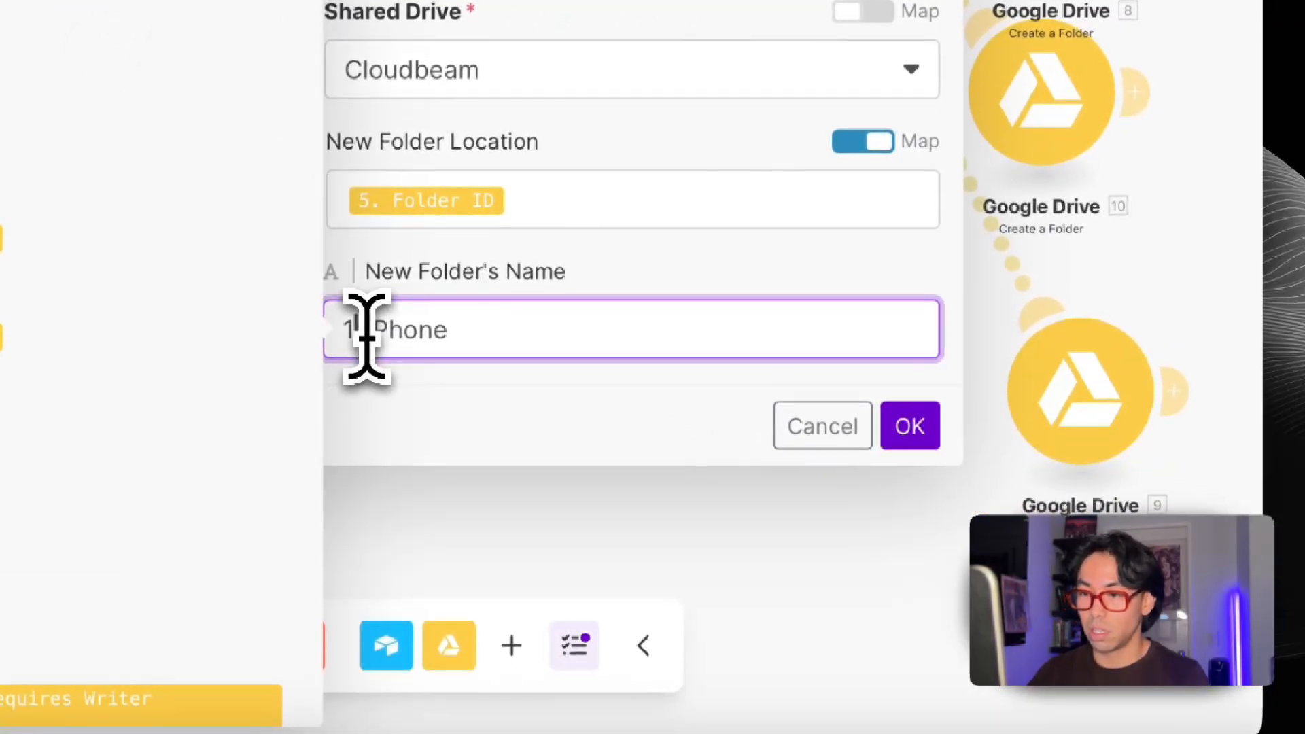
{"action": "left_click", "coordinate": [910, 426]}
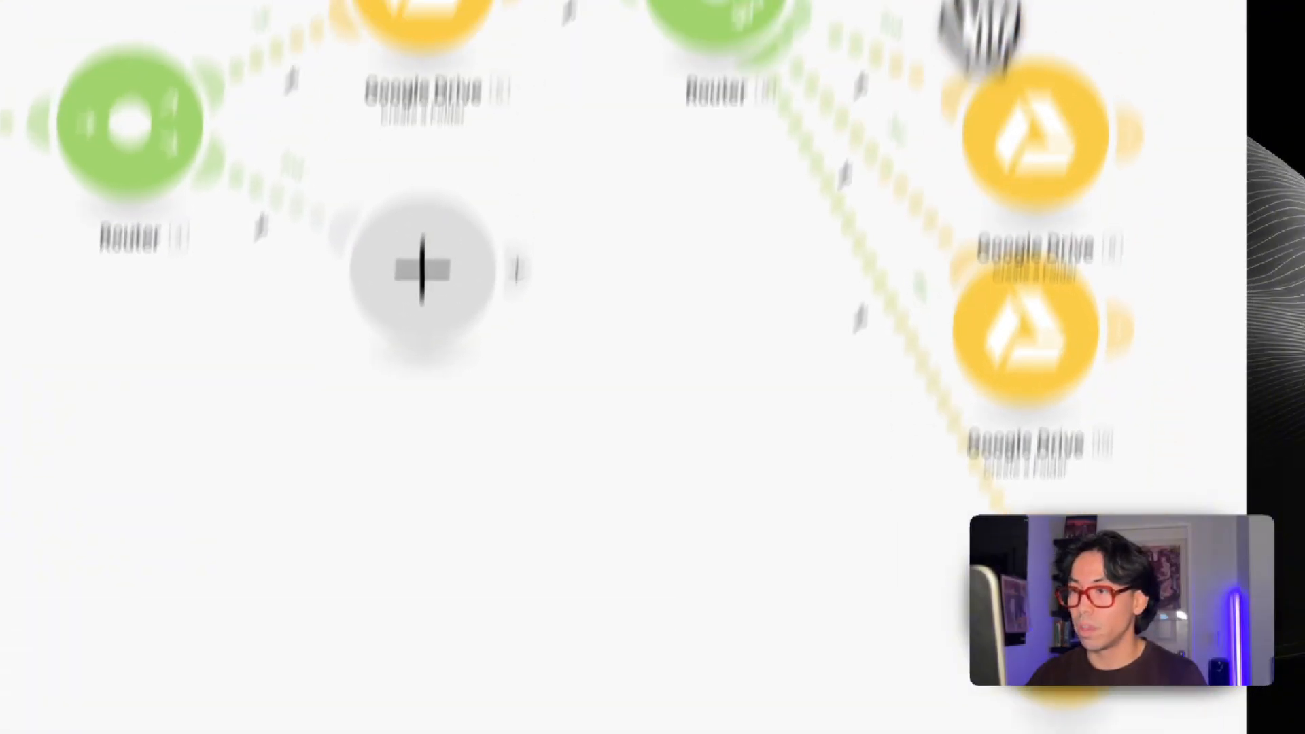
Step: Rename the Google Drive modules on the second Router's first and second branches as 1_Dump and 2_iphone
{"action": "right_click", "coordinate": [900, 123]}
{"action": "left_click", "coordinate": [989, 333]}
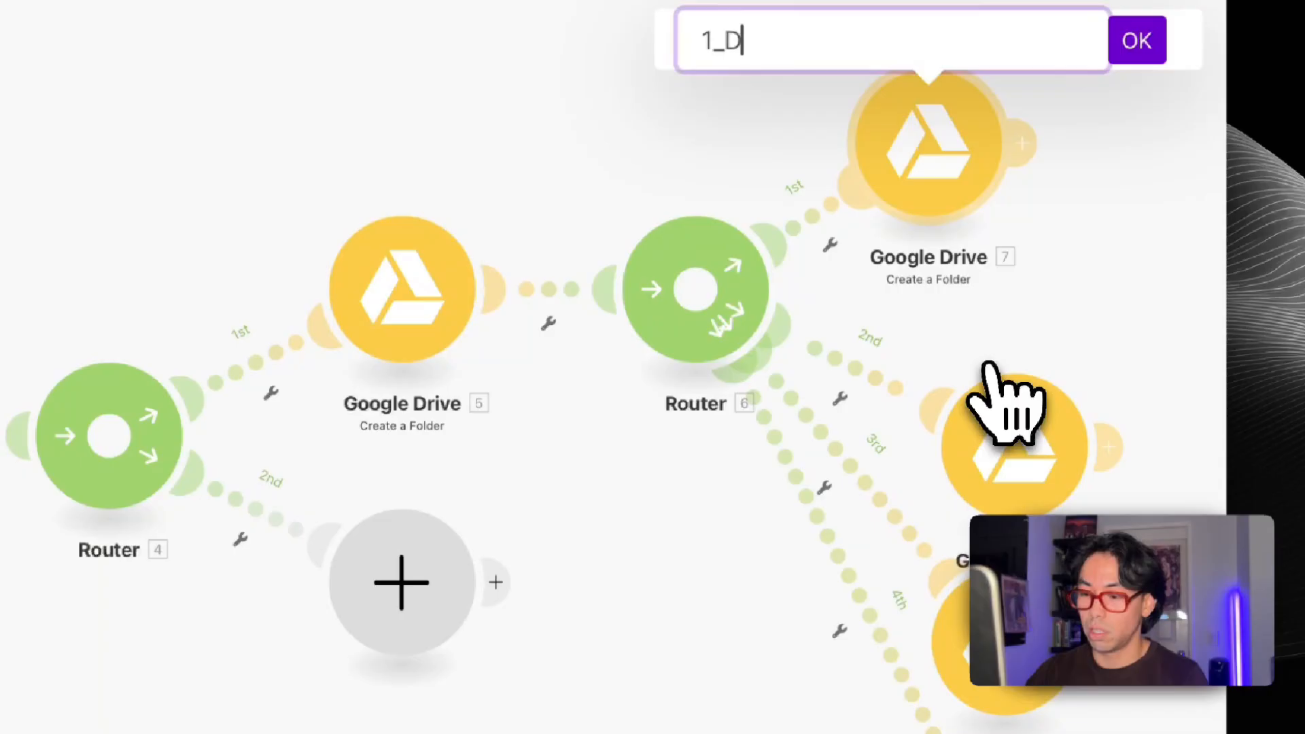
{"action": "left_click", "coordinate": [1133, 42]}
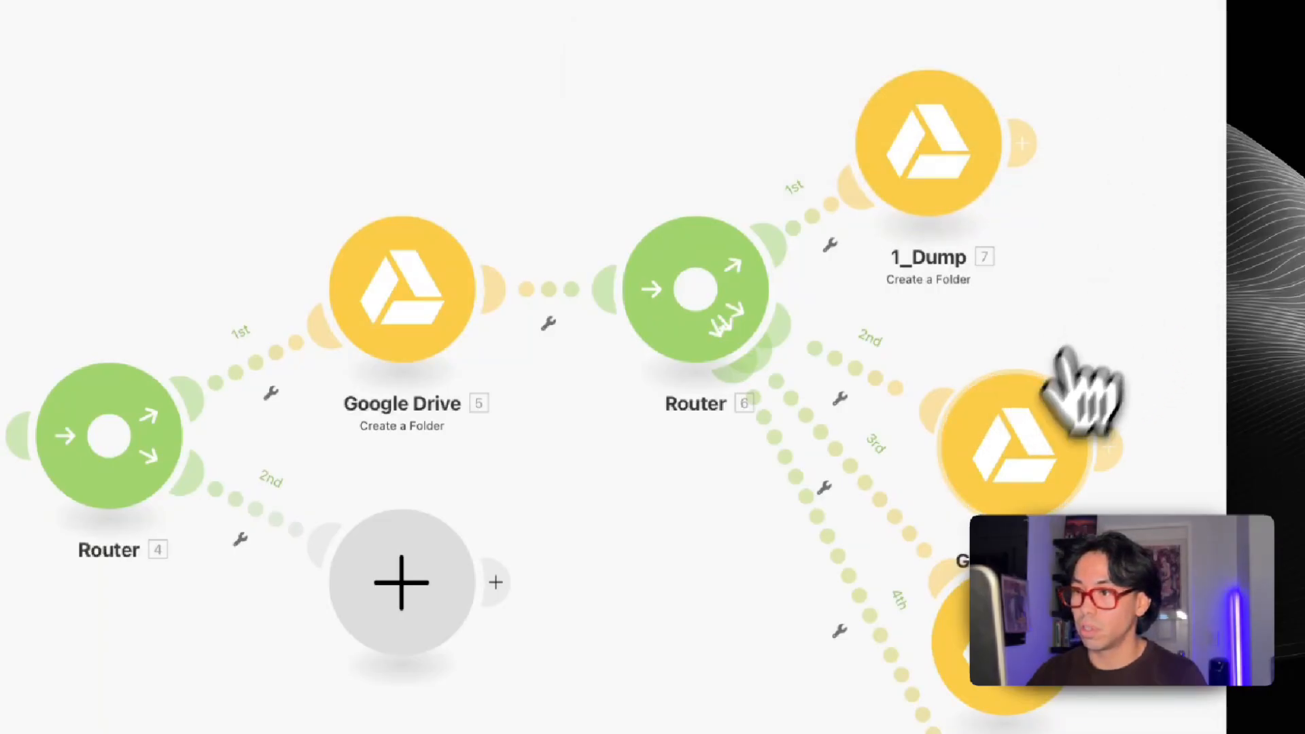
{"action": "right_click", "coordinate": [1005, 436]}
{"action": "left_click", "coordinate": [1047, 619]}
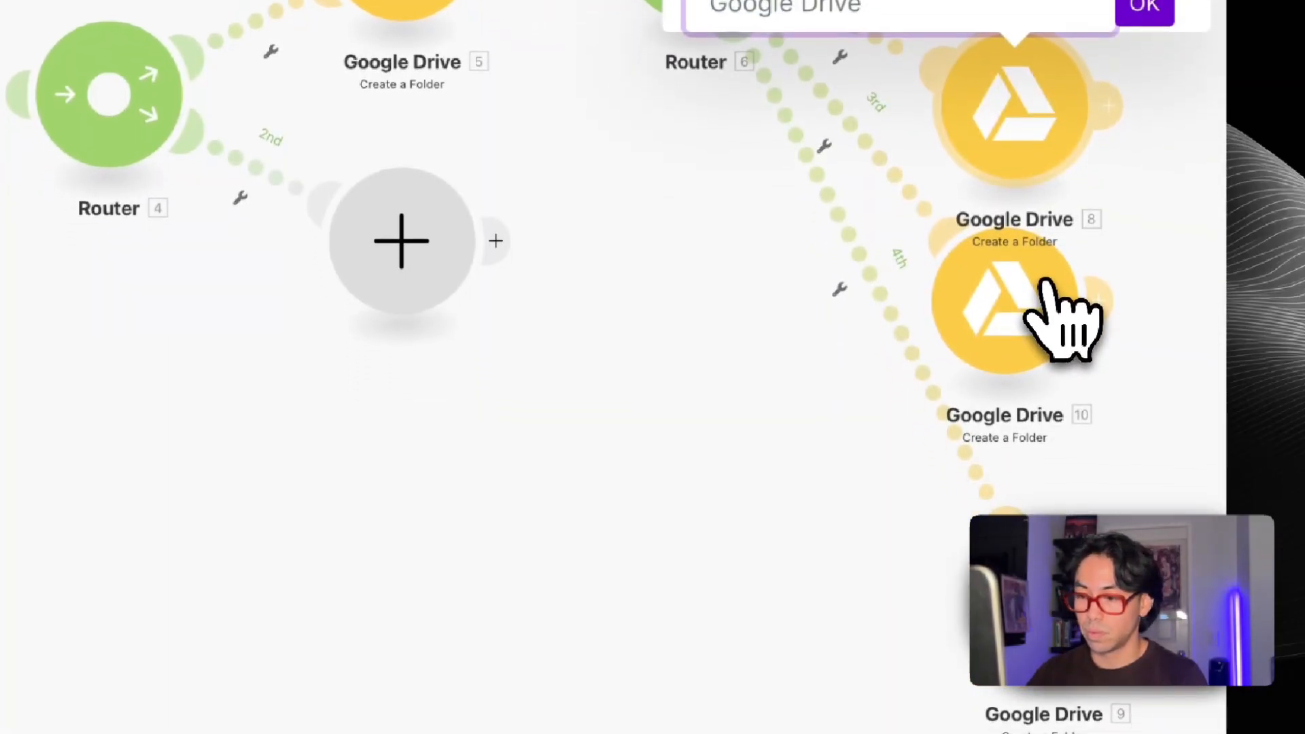
{"action": "type", "text": "2_iphone"}
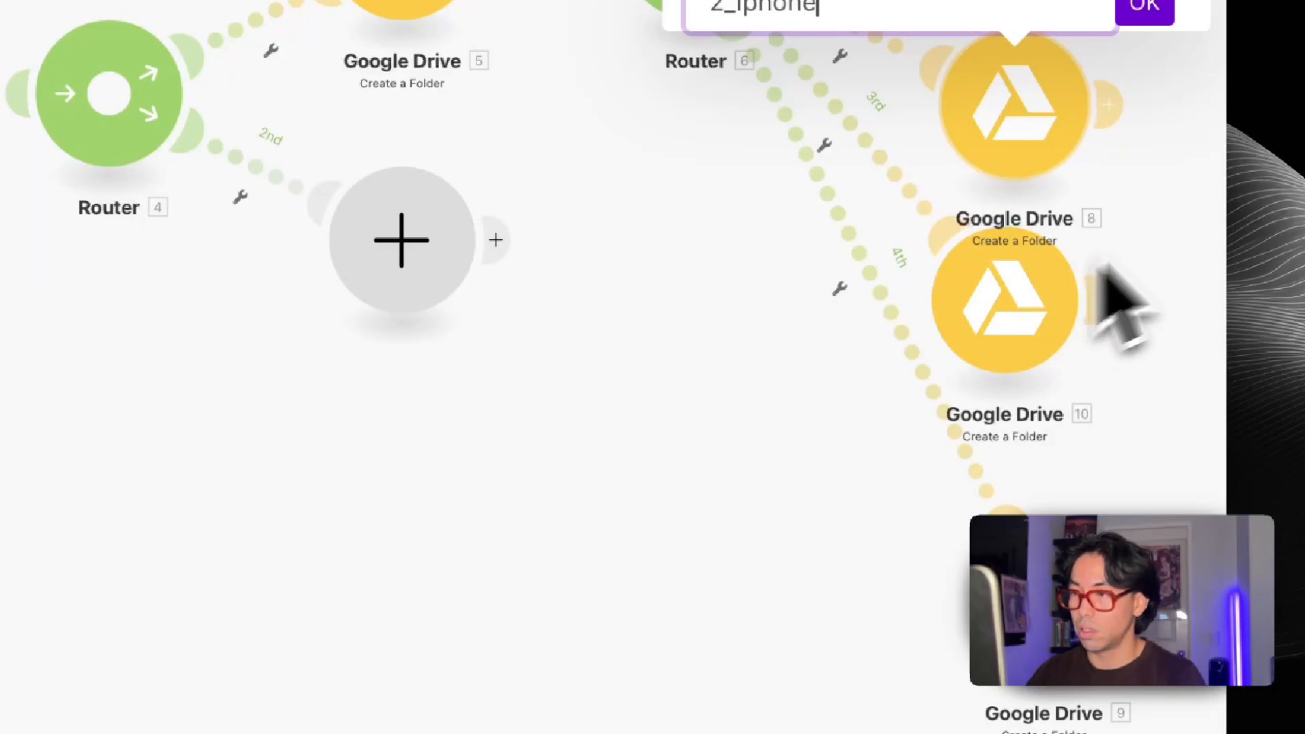
{"action": "left_click", "coordinate": [1148, 9]}
Step: Rename the Google Drive modules on the second Router's third and fourth branches as 3_A7RIII and 4_Drone
{"action": "right_click", "coordinate": [1011, 344]}
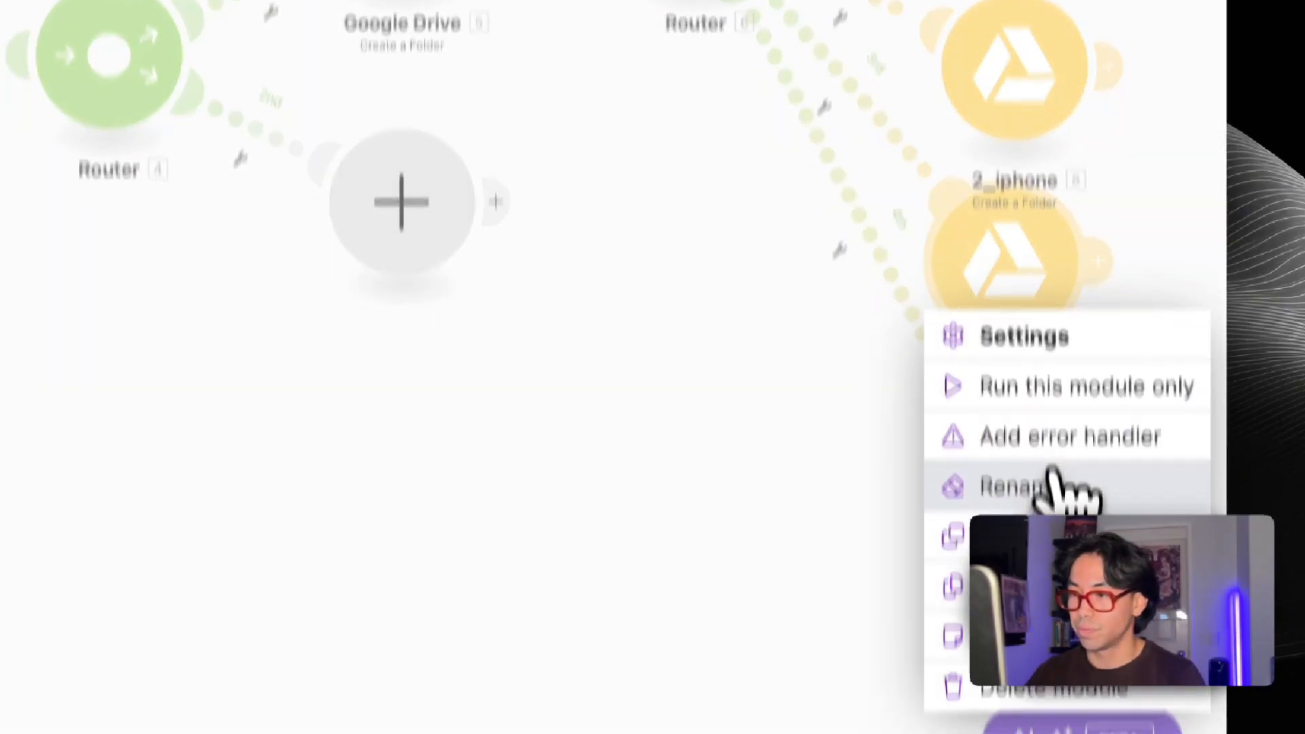
{"action": "left_click", "coordinate": [1050, 524]}
{"action": "type", "text": "3_"}
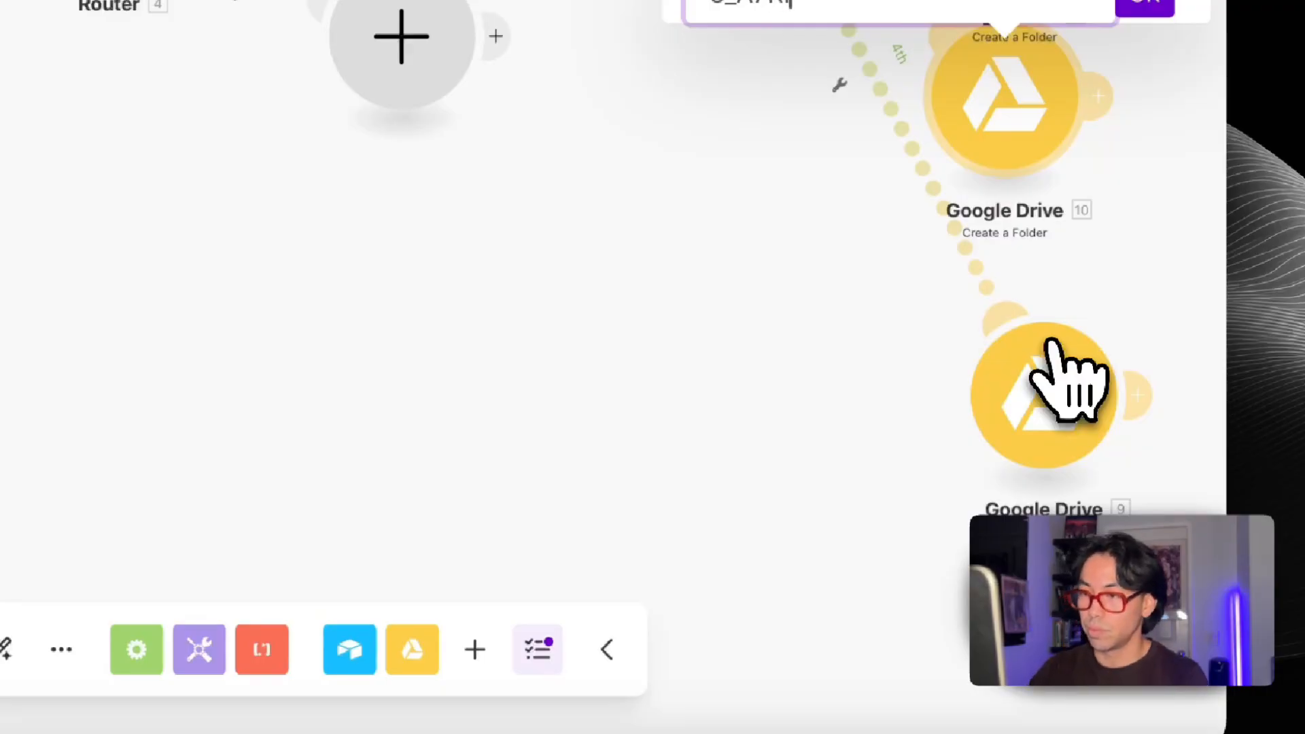
{"action": "left_click", "coordinate": [1148, 8]}
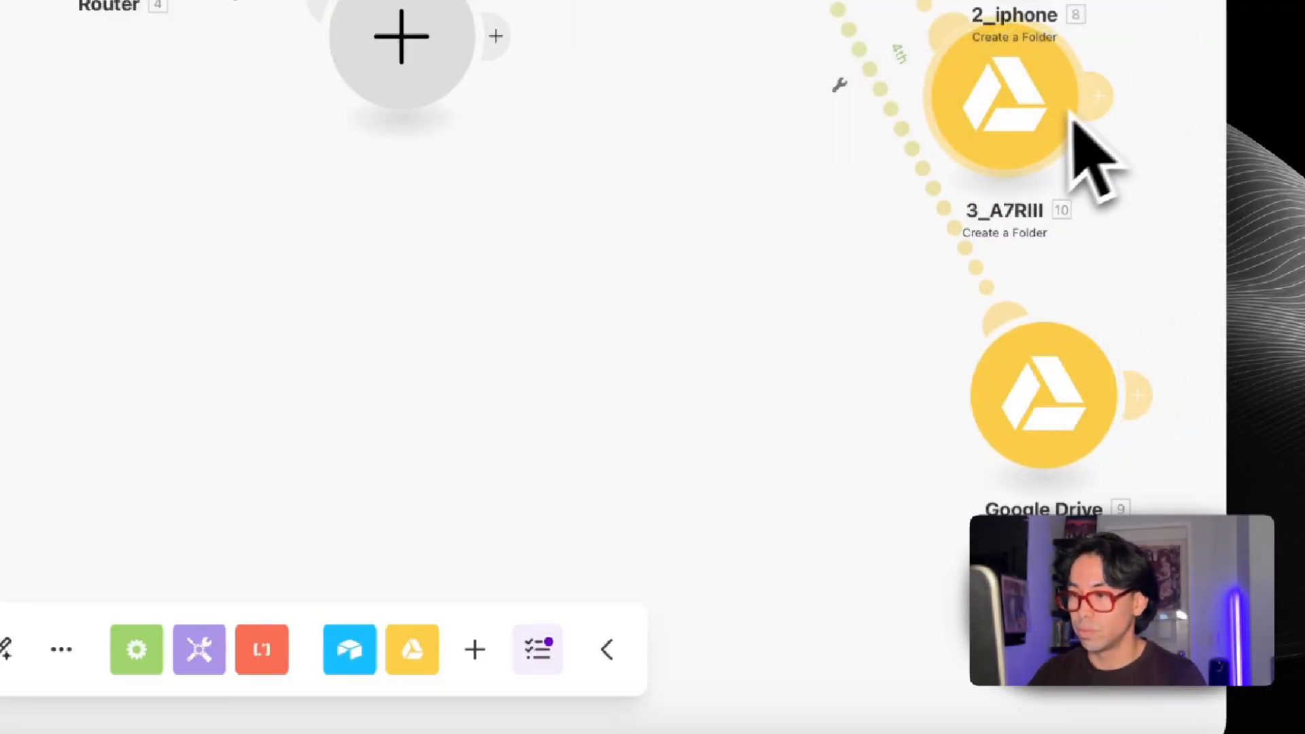
{"action": "right_click", "coordinate": [1059, 355]}
{"action": "left_click", "coordinate": [1095, 504]}
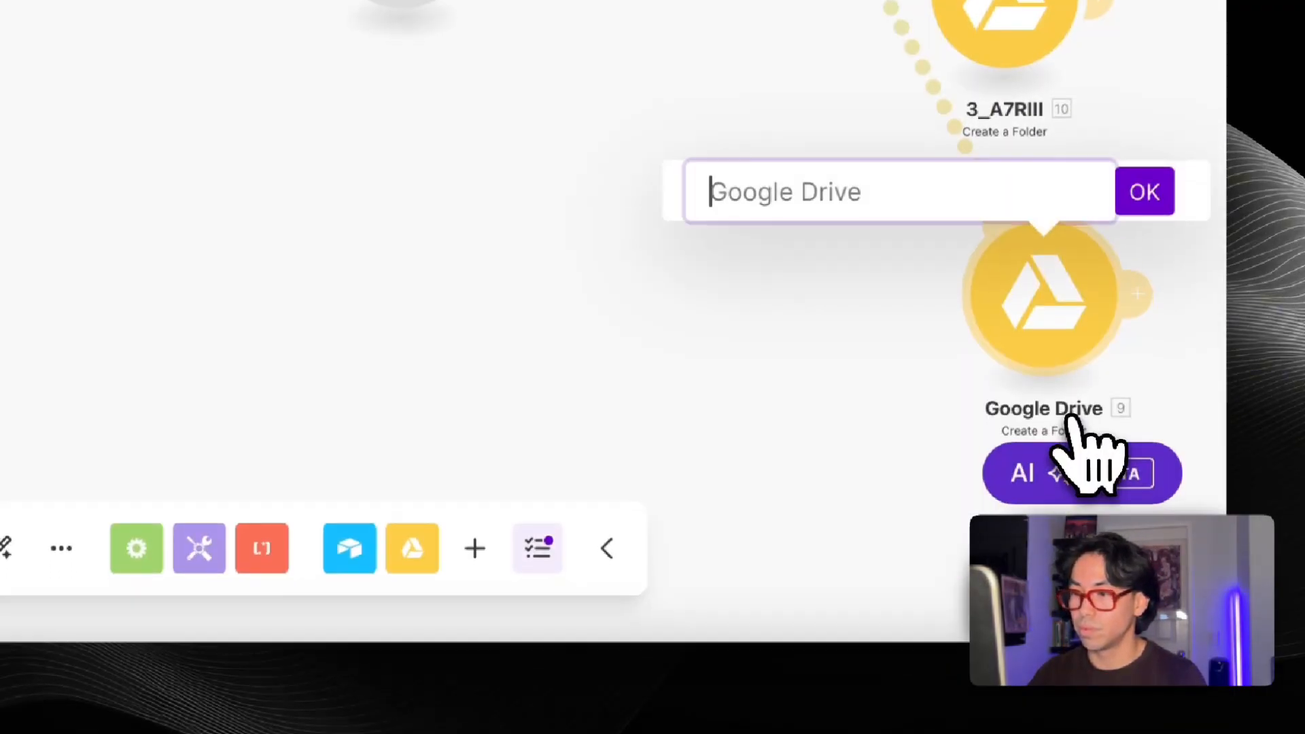
{"action": "type", "text": "4_"}
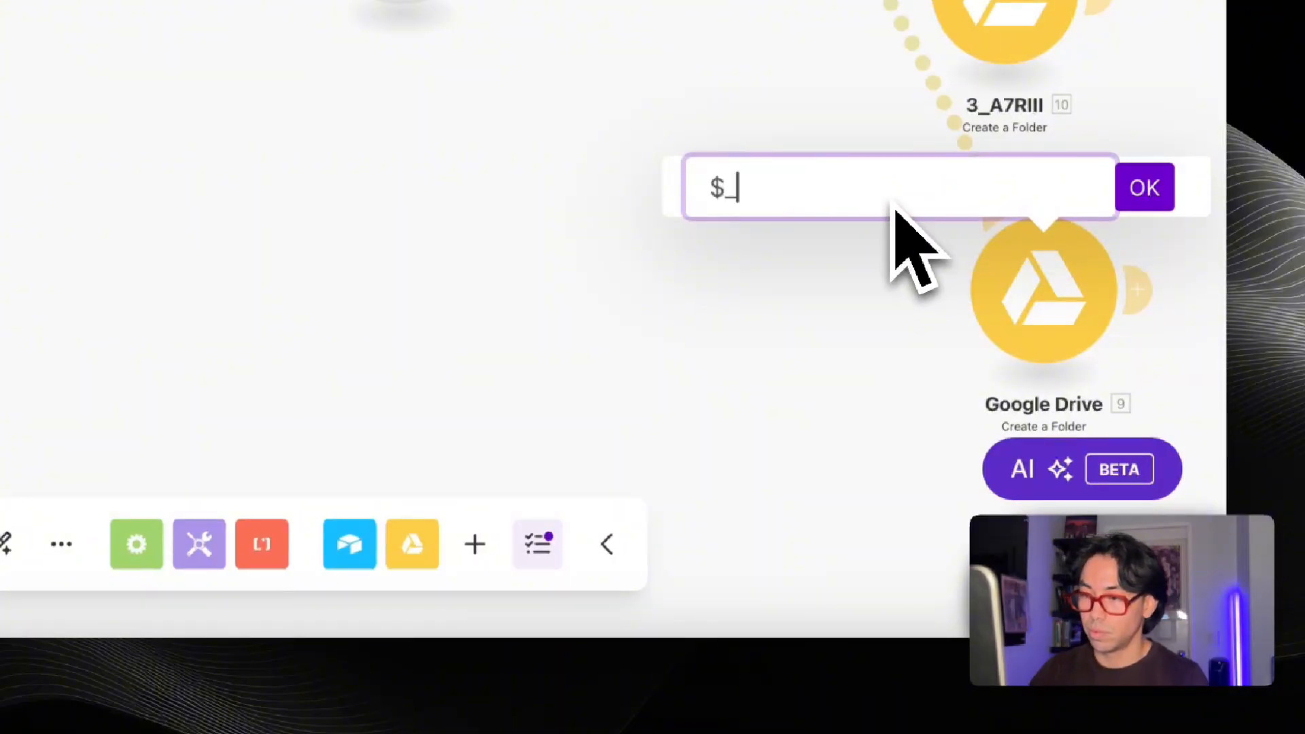
{"action": "type", "text": "D"}
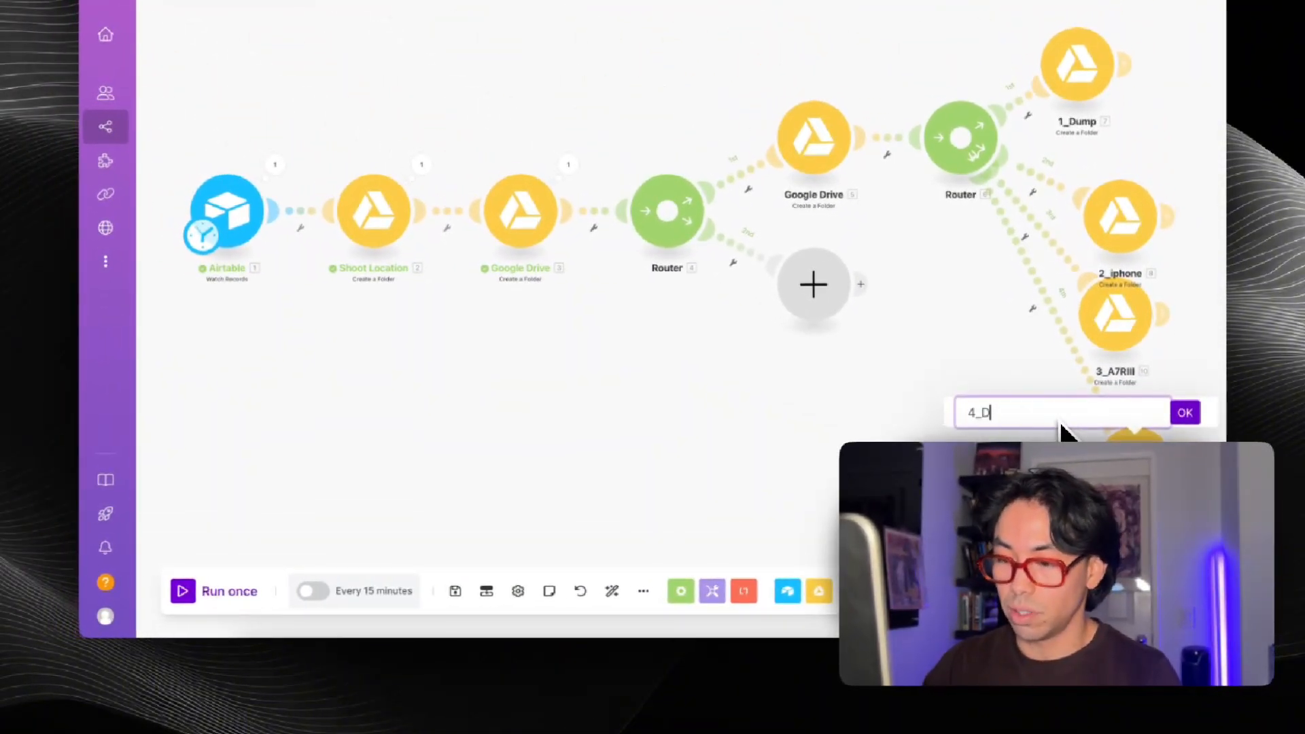
{"action": "type", "text": "rone"}
{"action": "left_click", "coordinate": [1185, 413]}
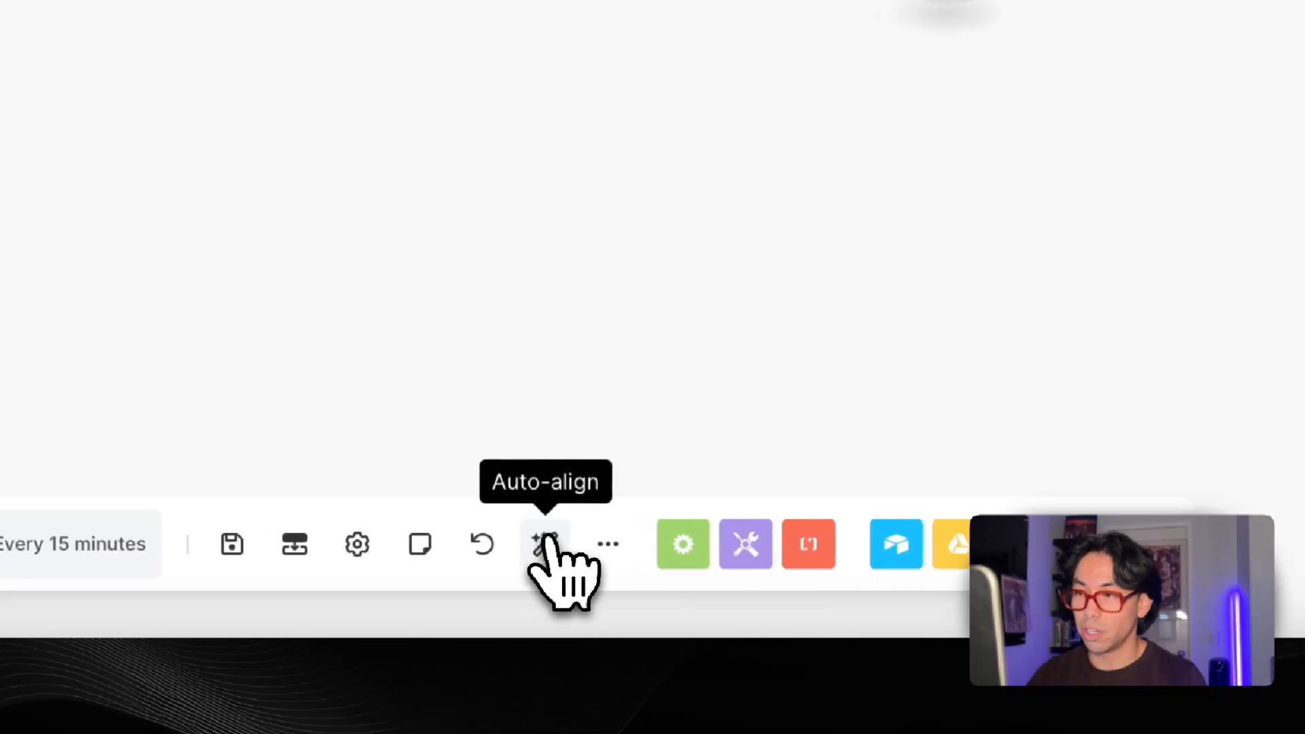
Step: Auto-align the scenario and rename the Google Drive module feeding the second Router as 1_Footage
{"action": "left_click", "coordinate": [546, 540]}
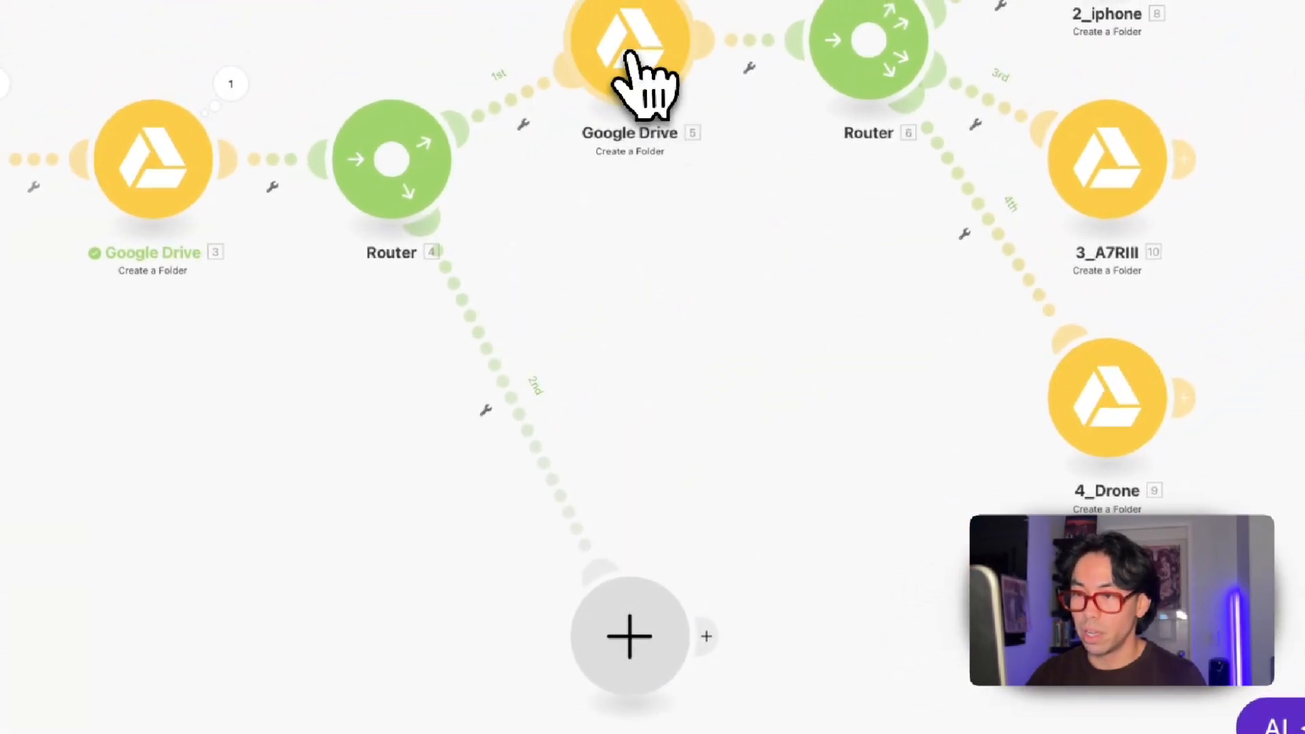
{"action": "right_click", "coordinate": [628, 53]}
{"action": "left_click", "coordinate": [816, 230]}
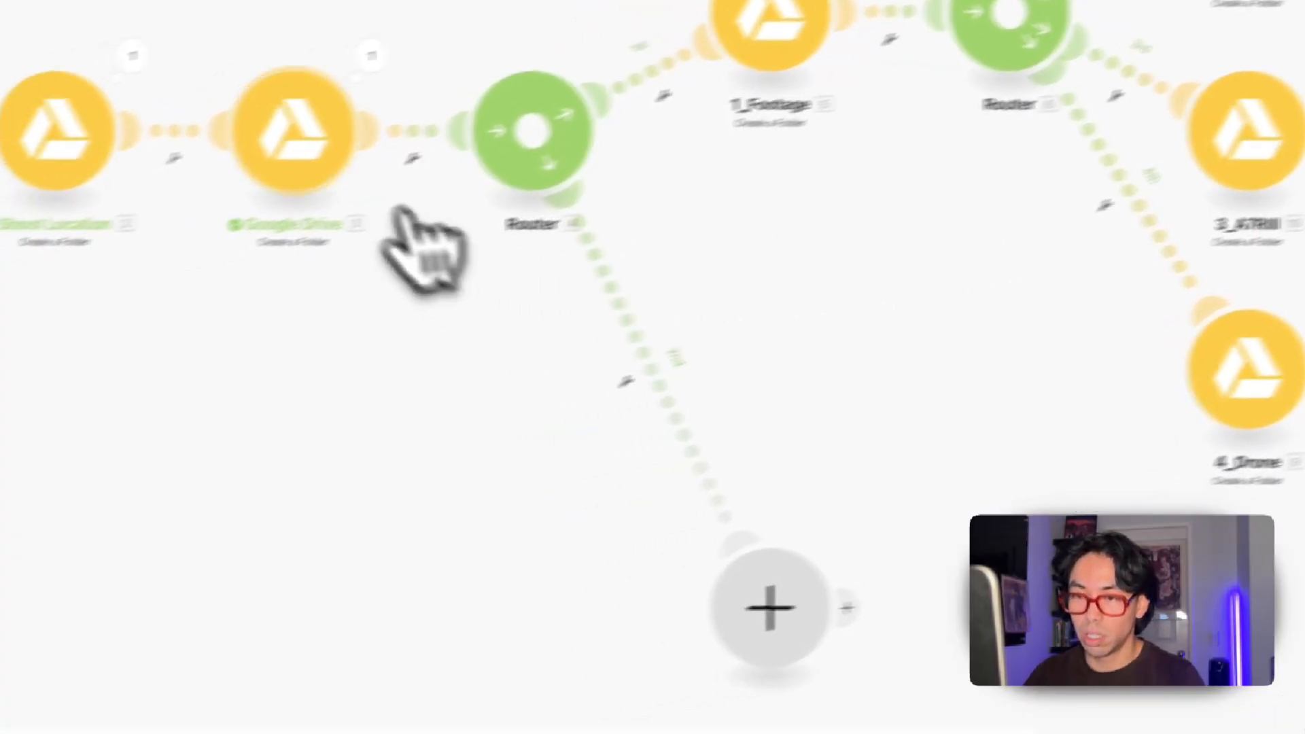
Step: Rename the Google Drive module just before the first Router as Shoot Date
{"action": "right_click", "coordinate": [146, 164]}
{"action": "left_click", "coordinate": [574, 286]}
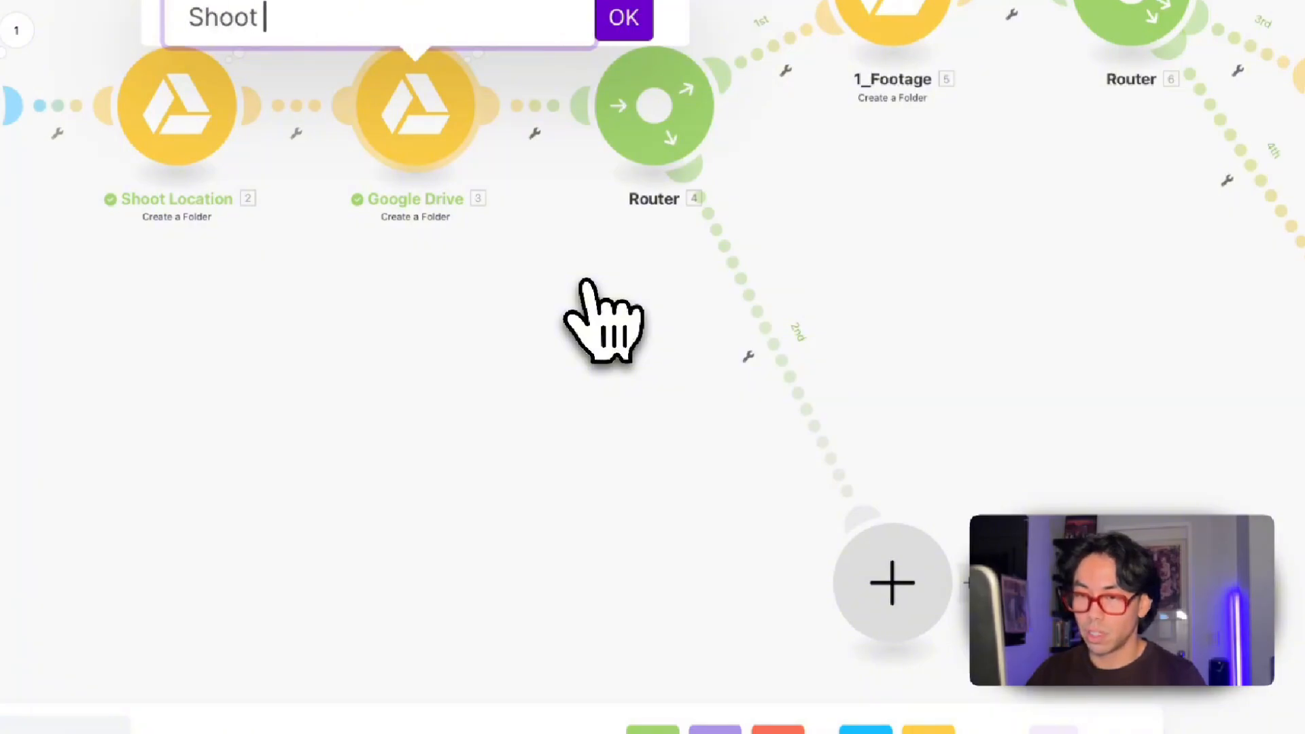
{"action": "left_click", "coordinate": [641, 5]}
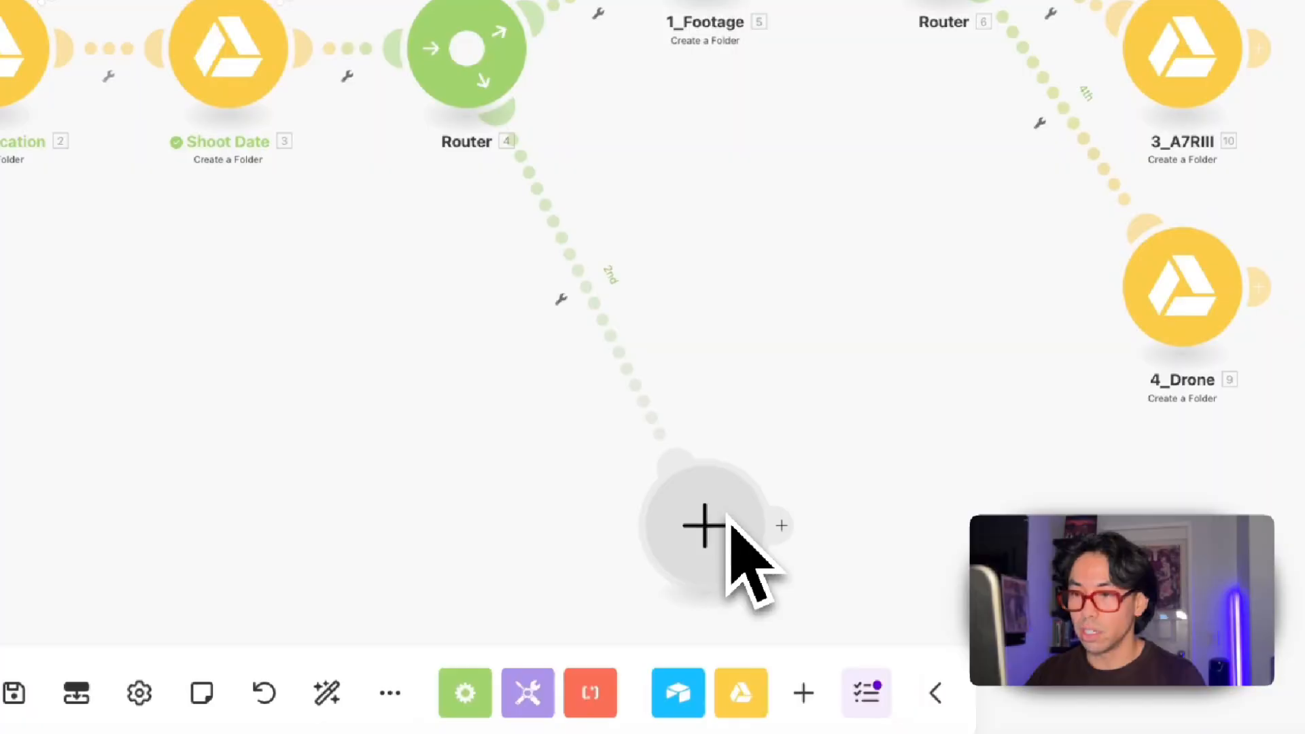
Step: Replace the first Router's route to the empty module with two pasted copies of 1_Footage connected as its second and third branches
{"action": "right_click", "coordinate": [608, 350]}
{"action": "left_click", "coordinate": [661, 414]}
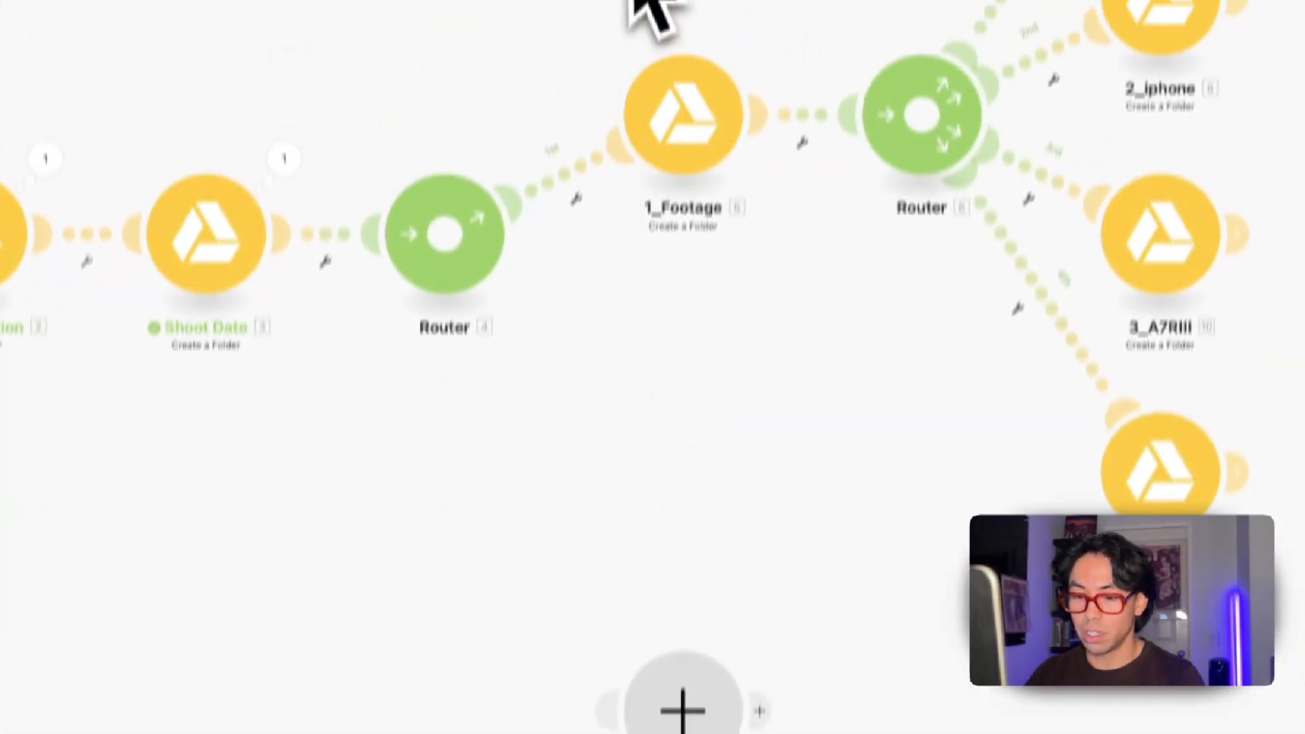
{"action": "left_click_drag", "start_coordinate": [592, 4], "coordinate": [704, 325]}
{"action": "right_click", "coordinate": [700, 107]}
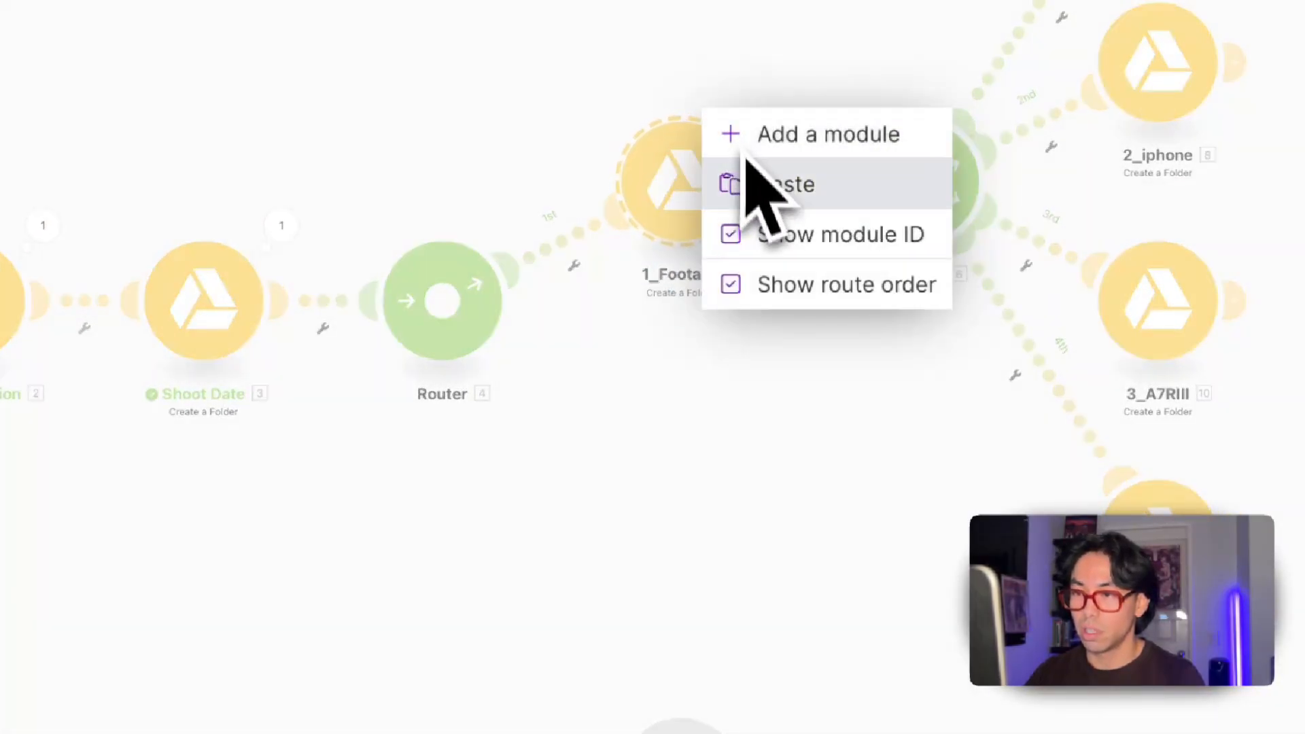
{"action": "left_click", "coordinate": [571, 155]}
{"action": "right_click", "coordinate": [680, 173]}
{"action": "left_click", "coordinate": [721, 193]}
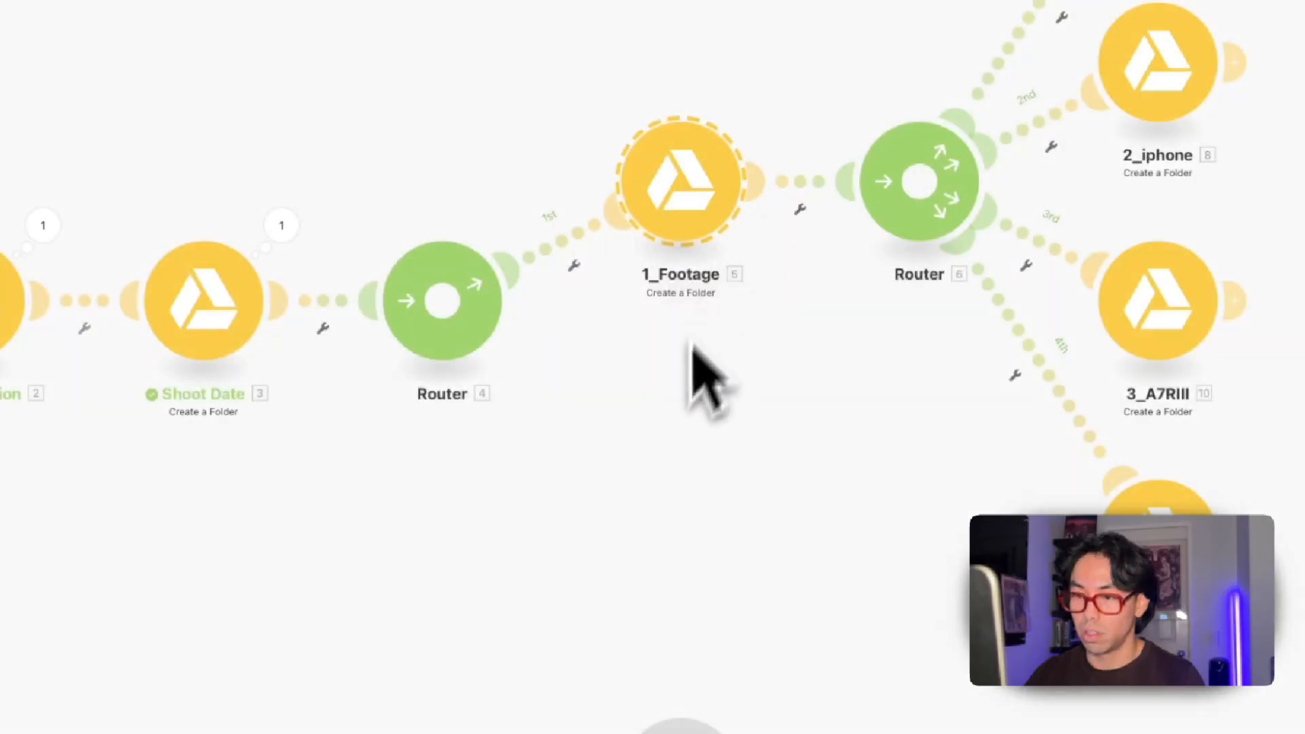
{"action": "key", "text": "ctrl+v"}
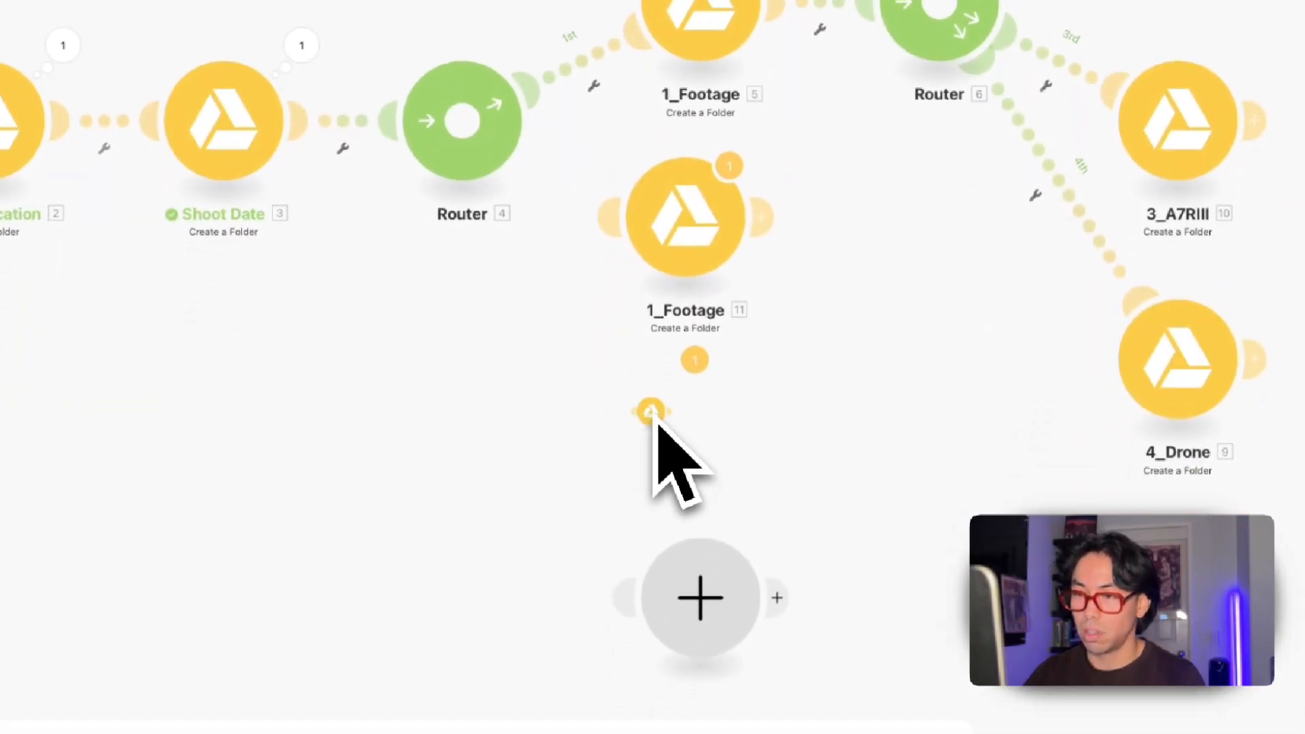
{"action": "left_click_drag", "start_coordinate": [611, 233], "coordinate": [489, 174]}
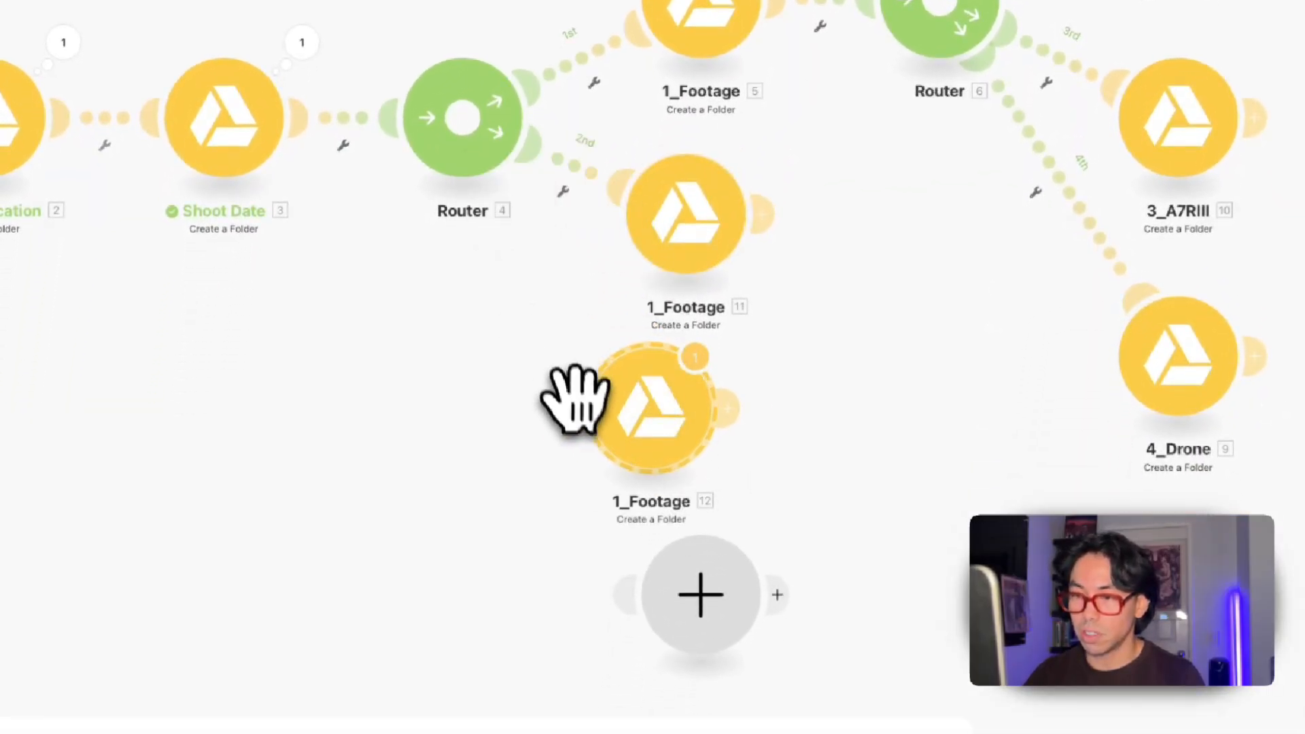
{"action": "left_click_drag", "start_coordinate": [574, 399], "coordinate": [476, 170]}
Step: Rename the 1_Footage copy on the first Router's second branch as 2_Pending Approval
{"action": "right_click", "coordinate": [683, 255]}
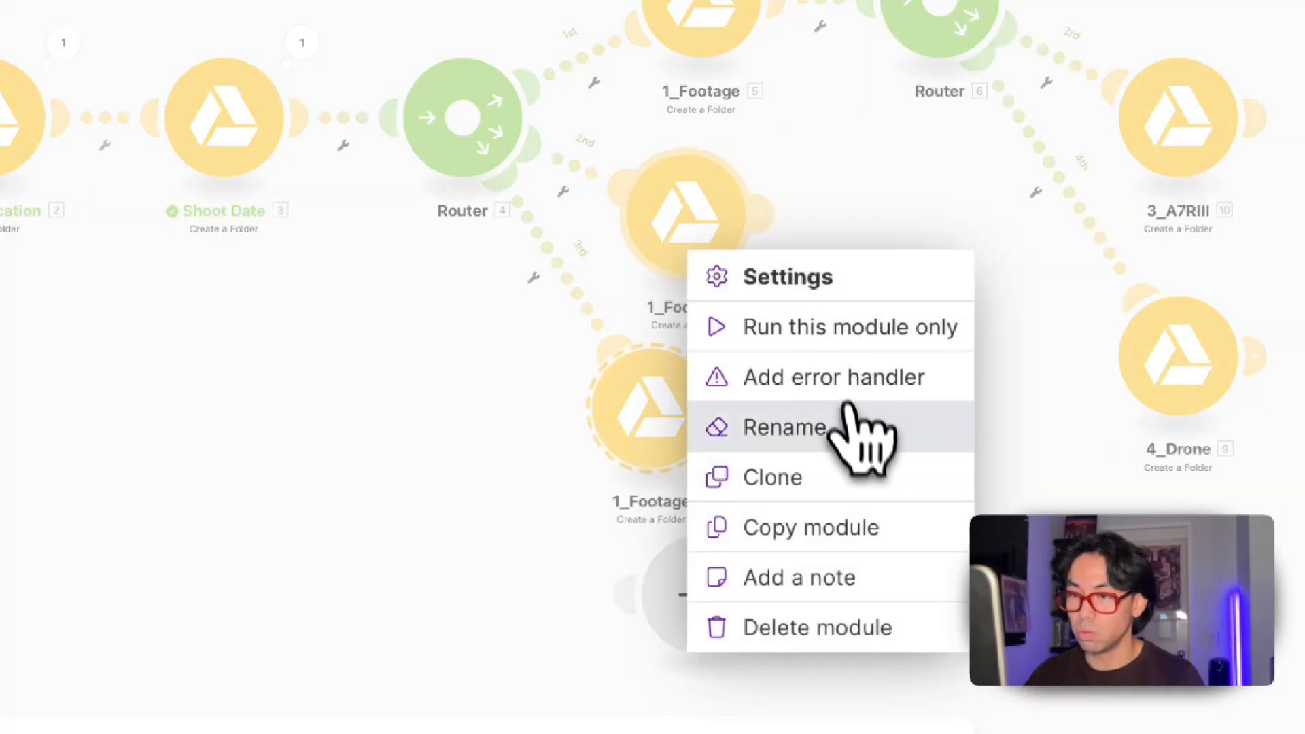
{"action": "left_click", "coordinate": [859, 428]}
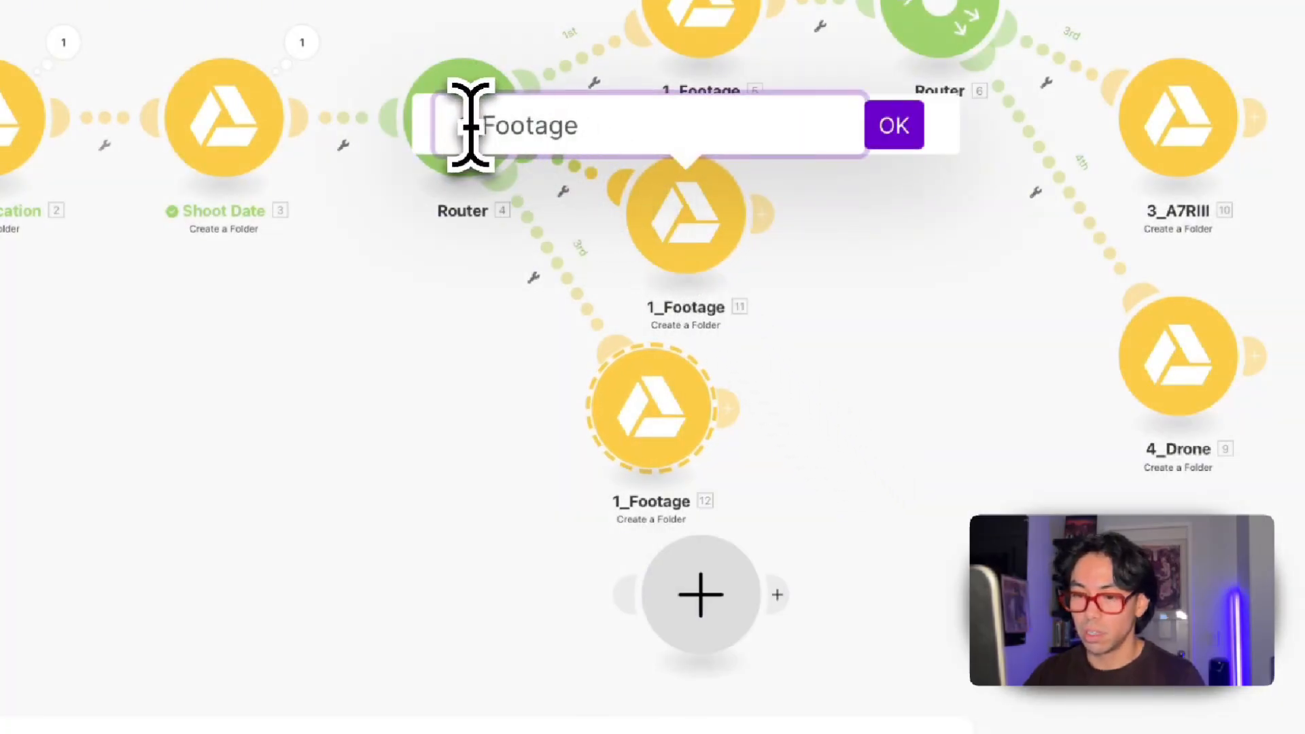
{"action": "double_click", "coordinate": [541, 128]}
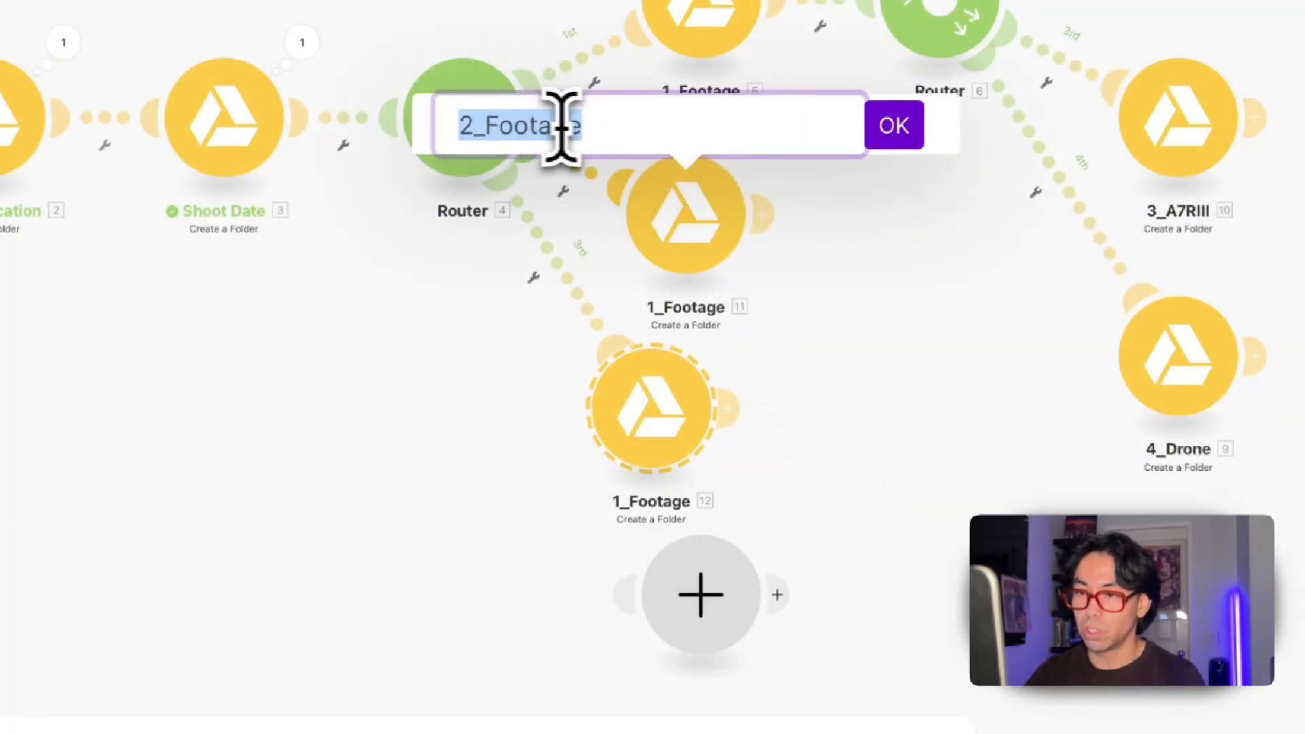
{"action": "left_click", "coordinate": [584, 128]}
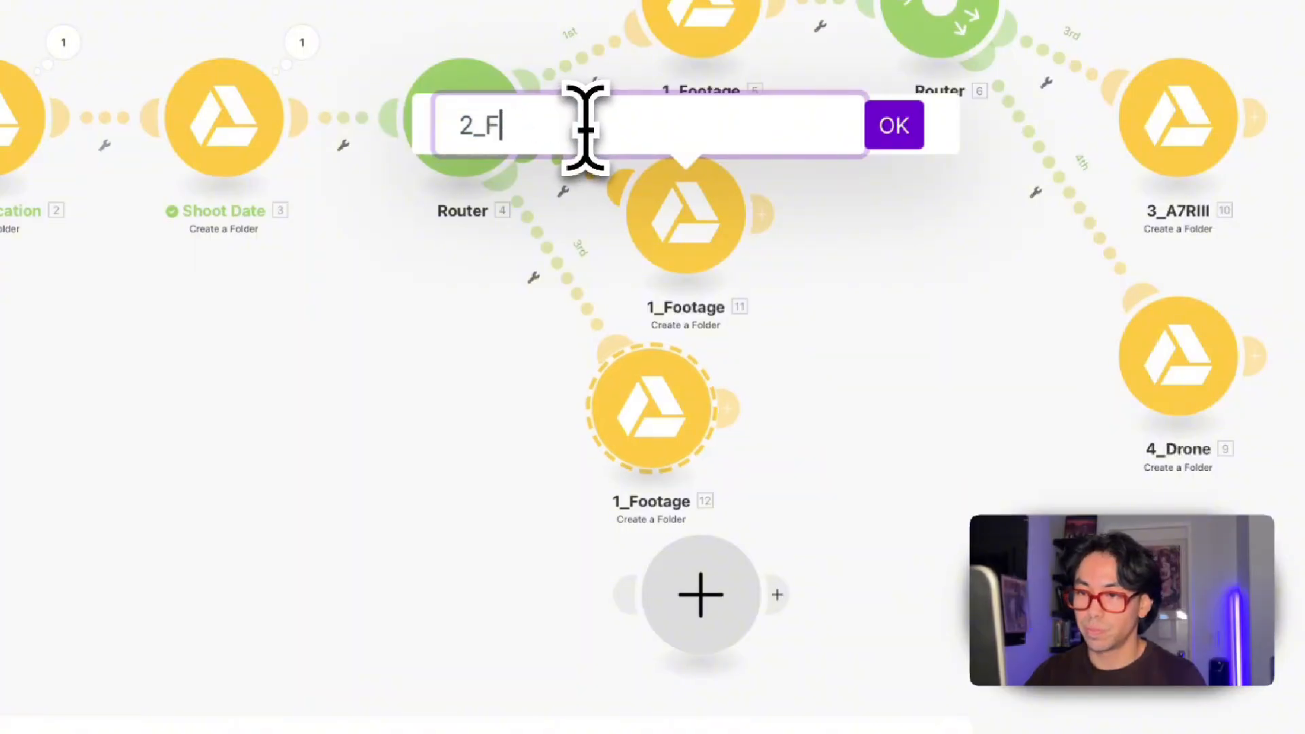
{"action": "type", "text": "Pending Approa"}
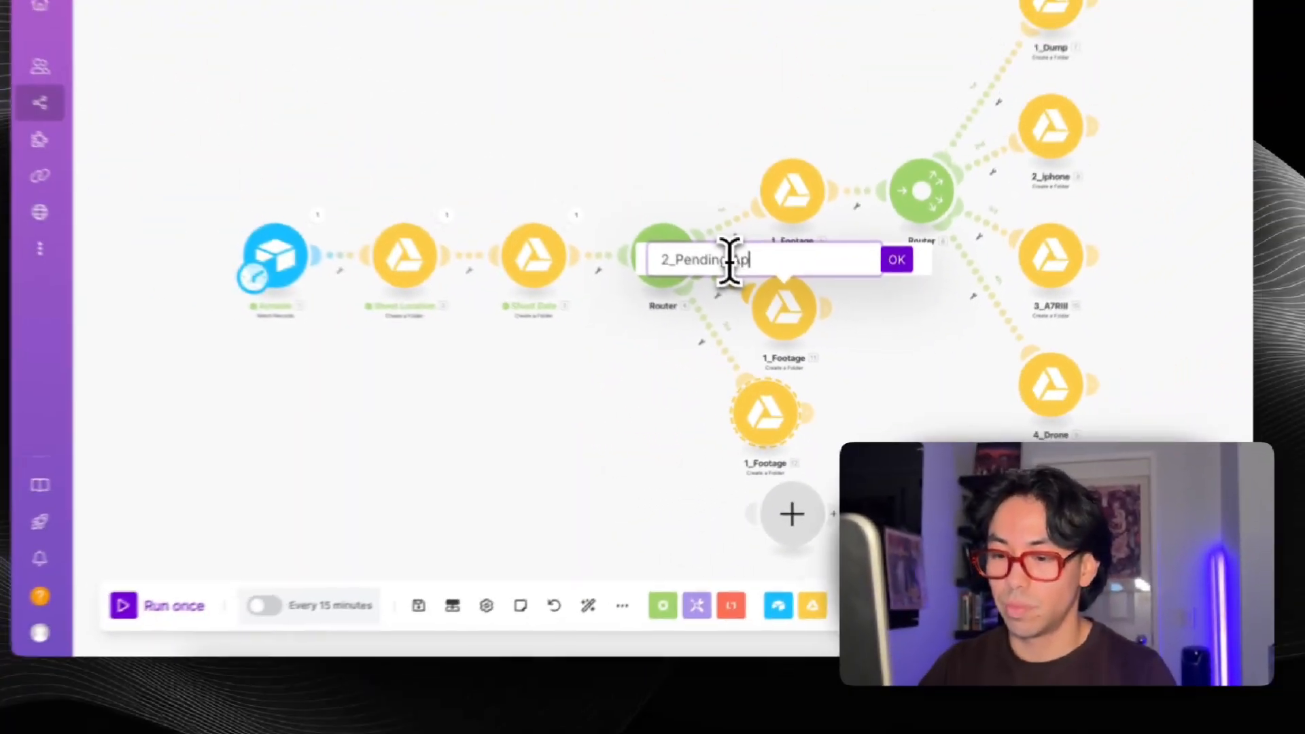
{"action": "type", "text": "val"}
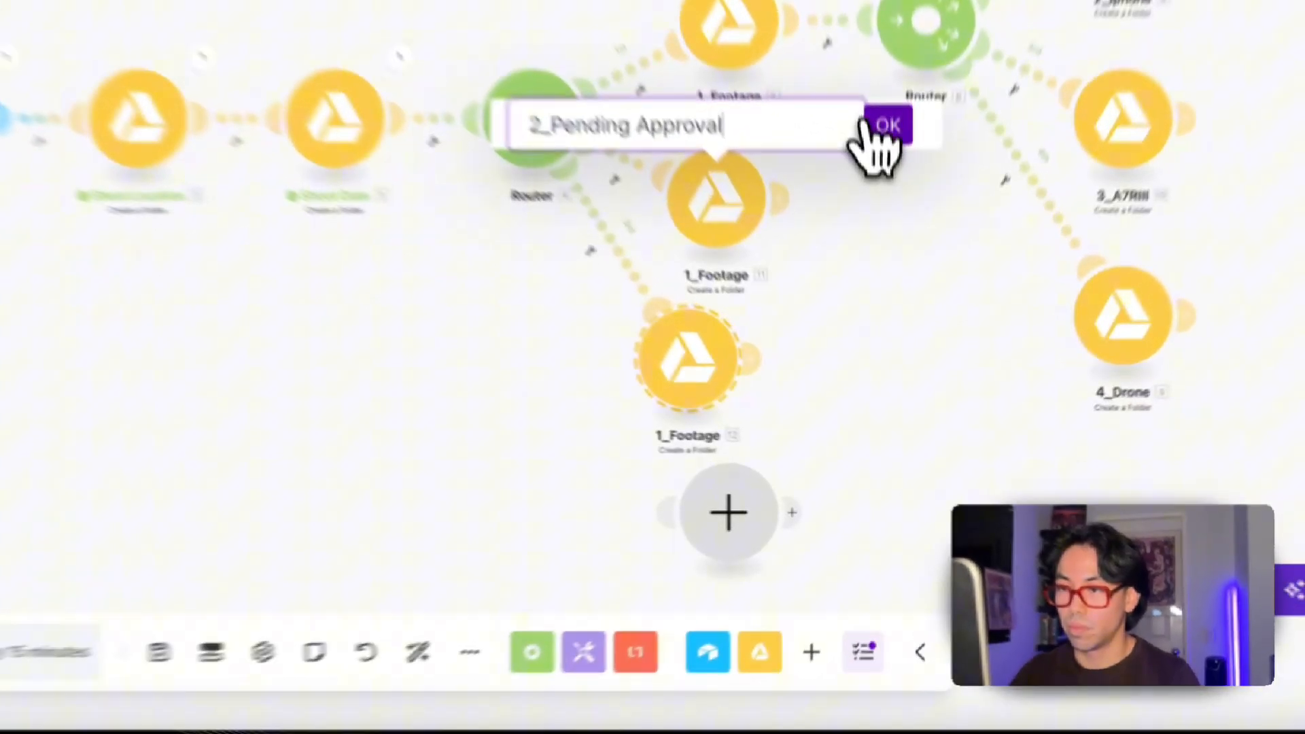
{"action": "left_click", "coordinate": [898, 272]}
Step: Rename the 1_Footage copy on the first Router's third branch as 3_Deliverables
{"action": "right_click", "coordinate": [643, 367]}
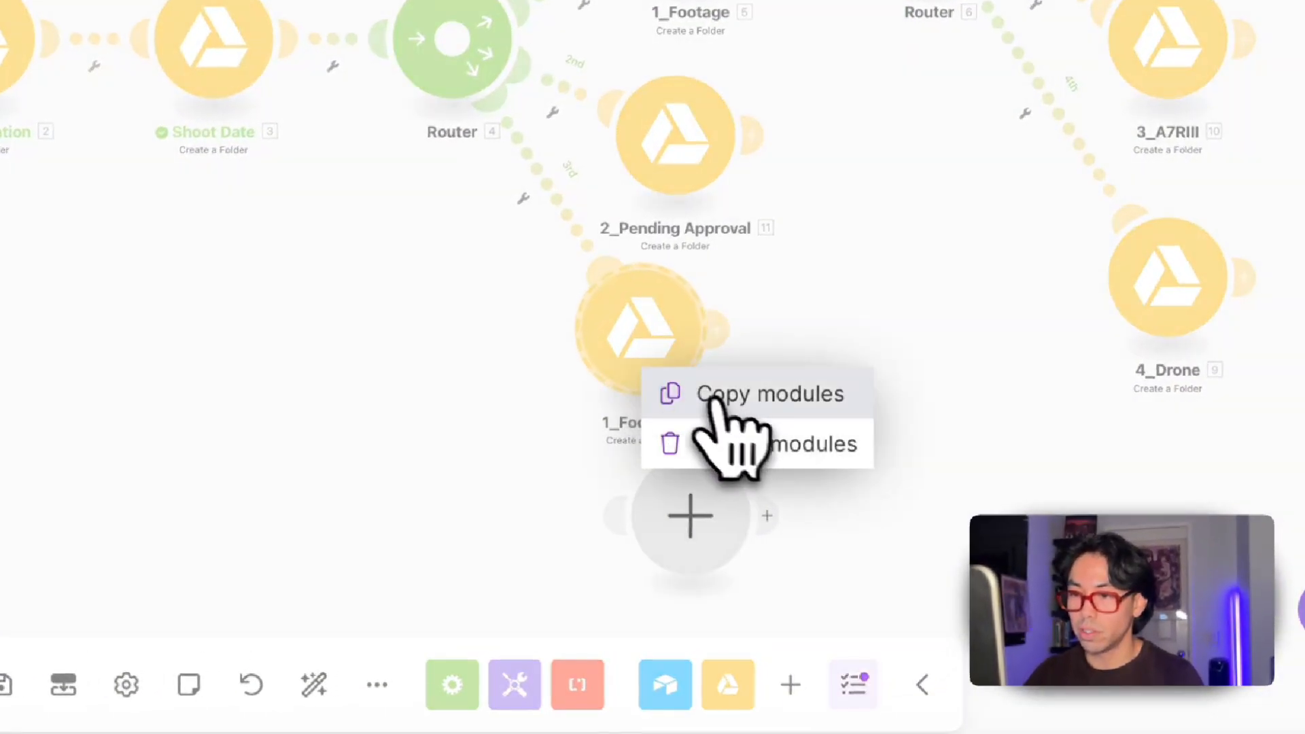
{"action": "left_click", "coordinate": [720, 398]}
{"action": "right_click", "coordinate": [630, 310]}
{"action": "left_click", "coordinate": [451, 374]}
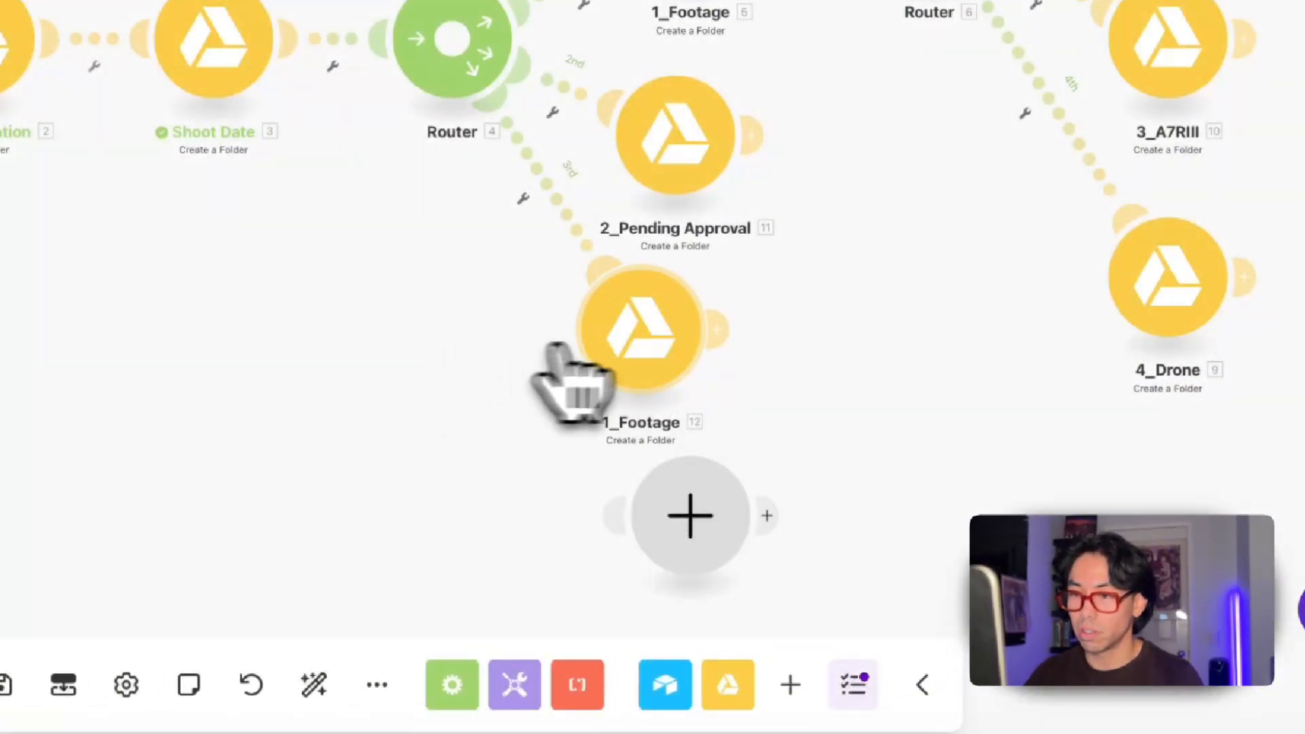
{"action": "right_click", "coordinate": [656, 347]}
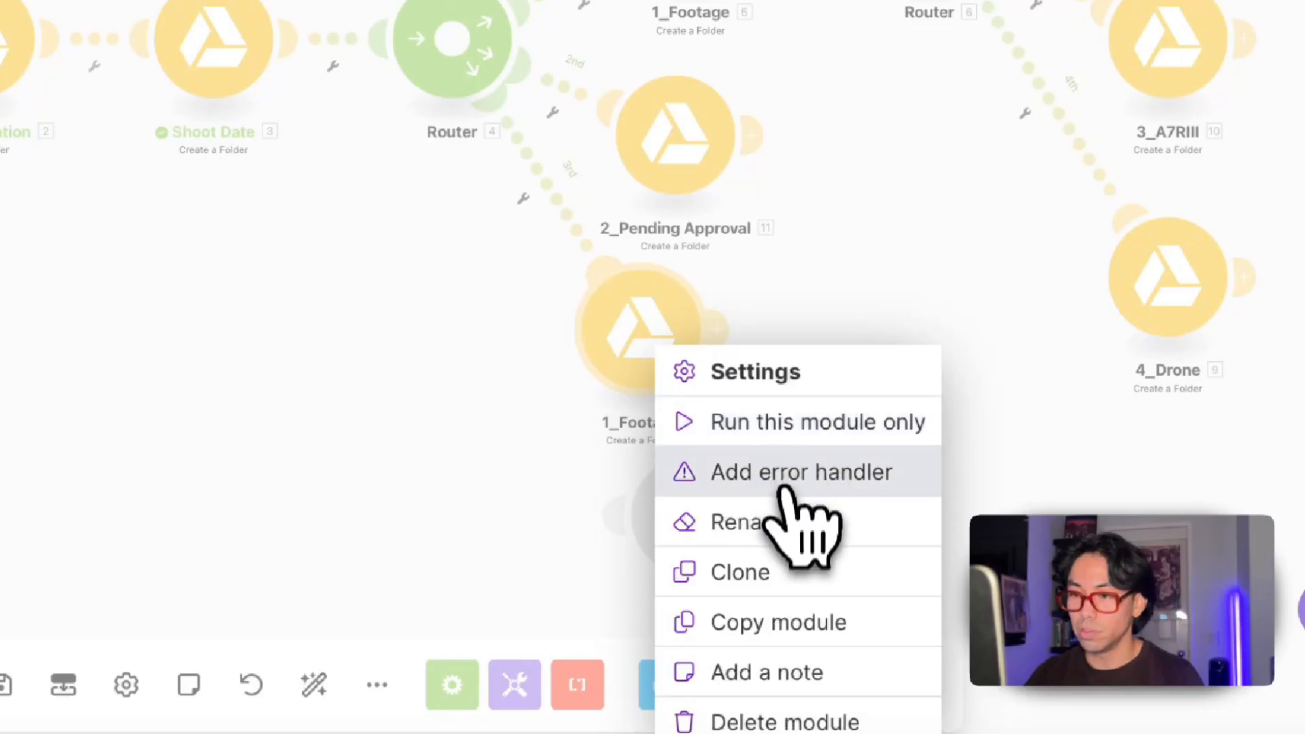
{"action": "left_click", "coordinate": [797, 522]}
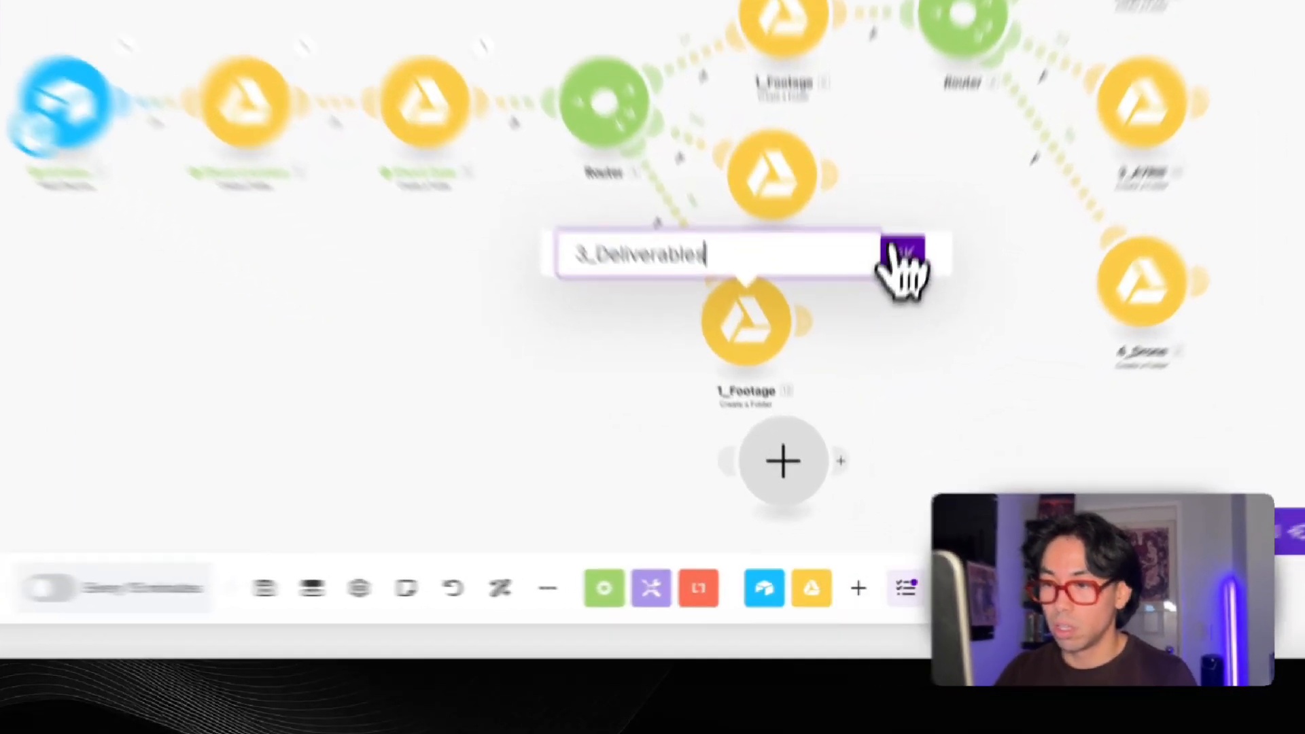
{"action": "left_click", "coordinate": [880, 368]}
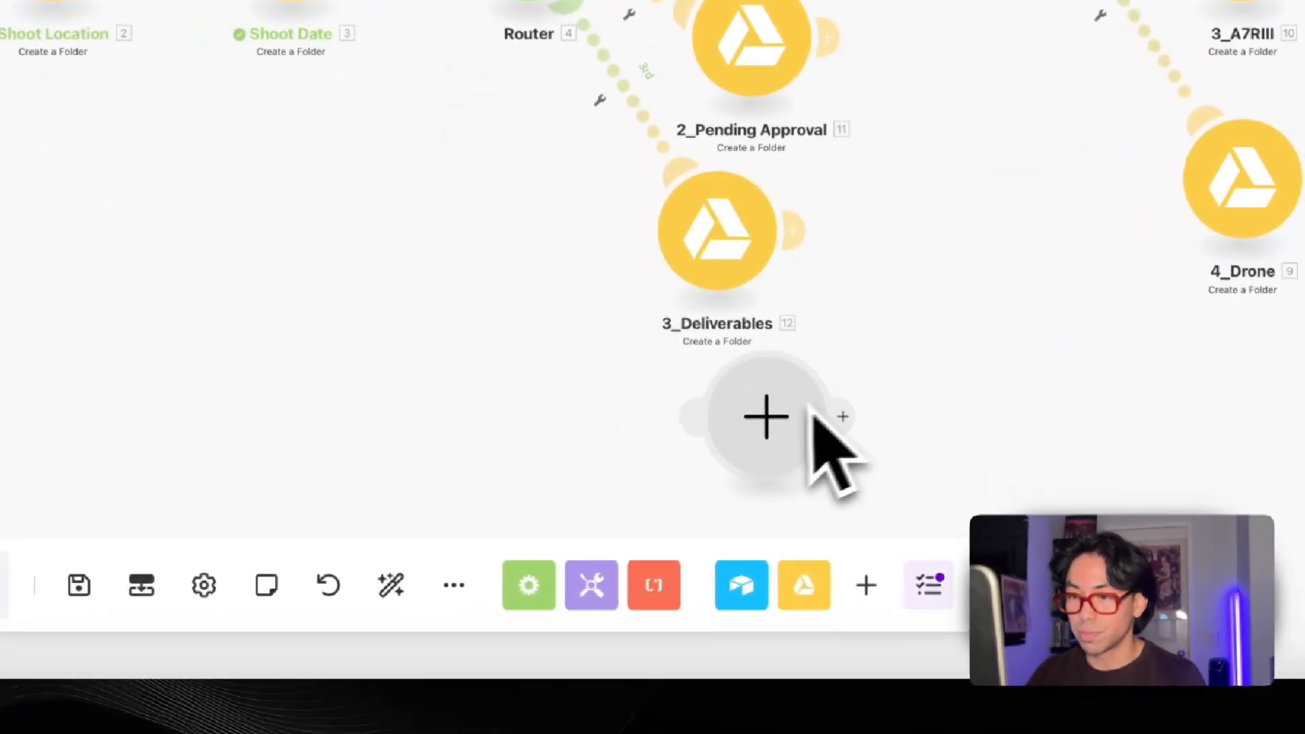
Step: Delete the unconnected empty module below 3_Deliverables
{"action": "scroll", "coordinate": [833, 514], "scroll_direction": "right", "scroll_amount": 5}
{"action": "scroll", "coordinate": [743, 261], "scroll_direction": "left", "scroll_amount": 3}
{"action": "right_click", "coordinate": [592, 384]}
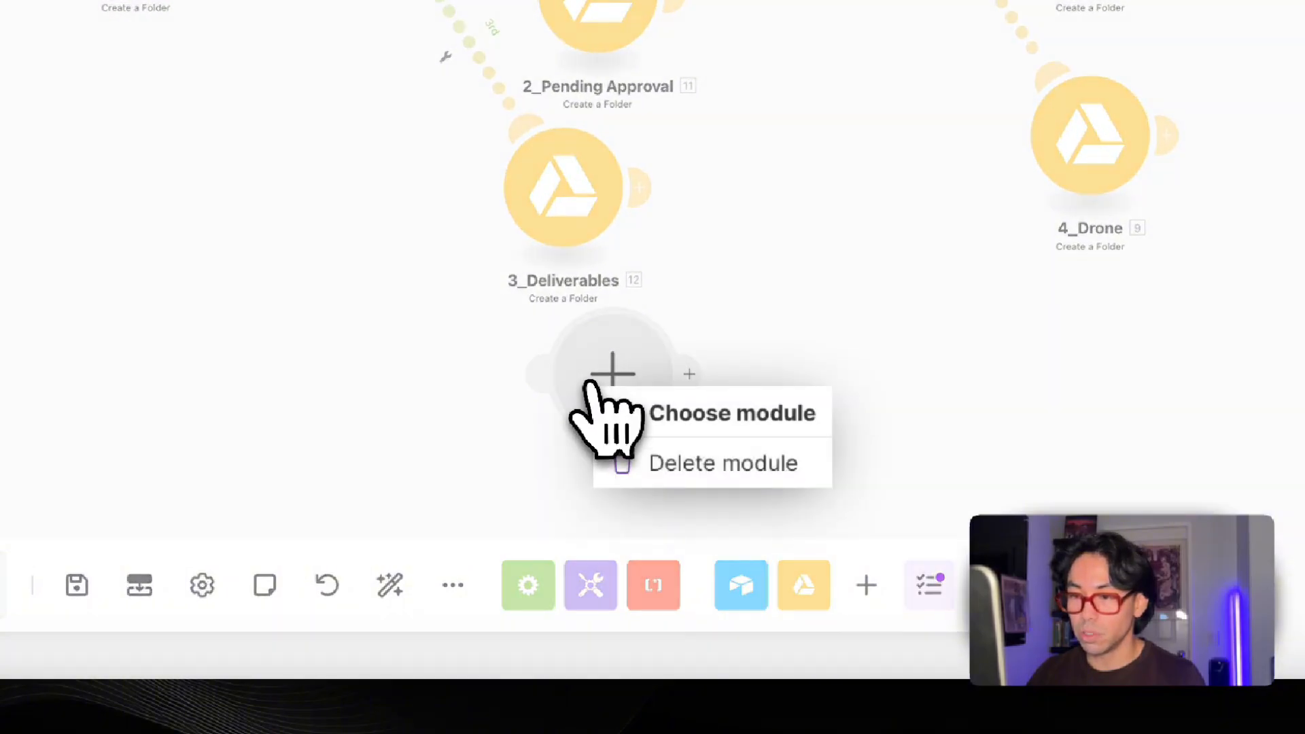
{"action": "left_click", "coordinate": [707, 460]}
Step: Set the new folder's name in the 2_Pending Approval module to 2_Pending Approval
{"action": "left_click_drag", "start_coordinate": [911, 265], "coordinate": [552, 322]}
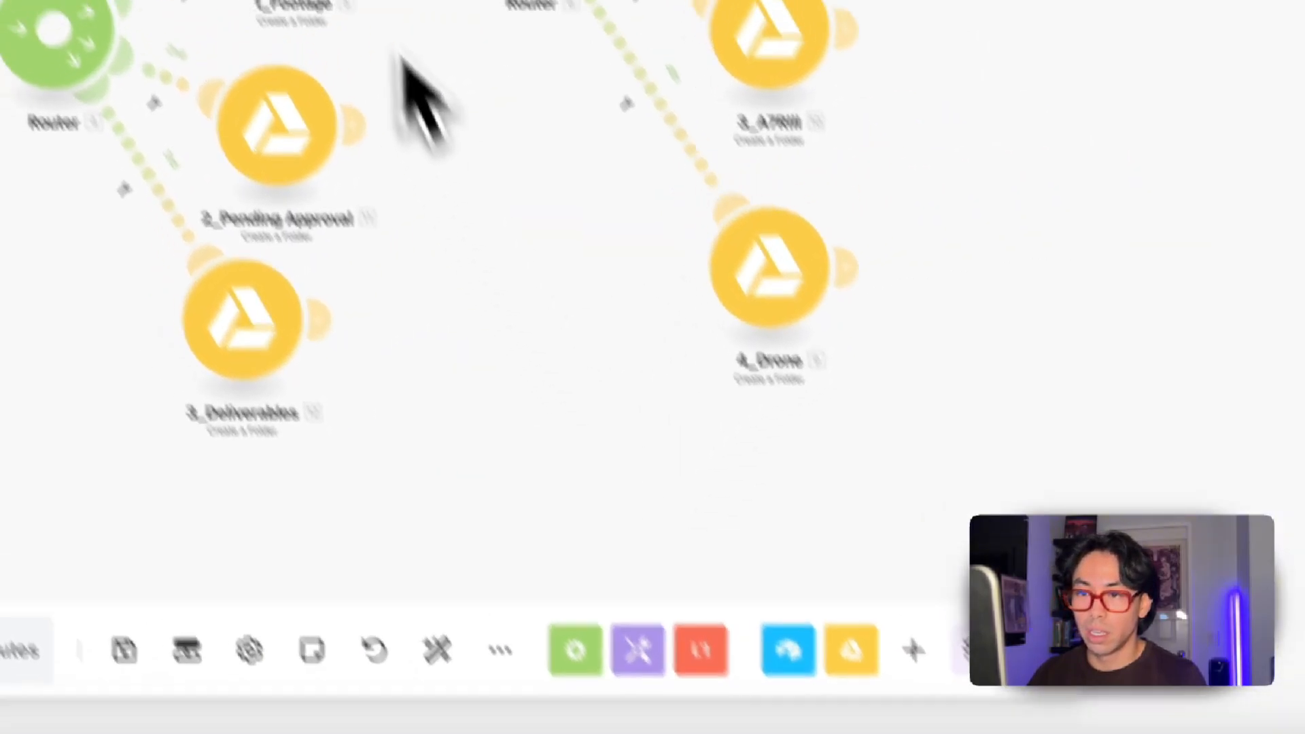
{"action": "left_click", "coordinate": [244, 59]}
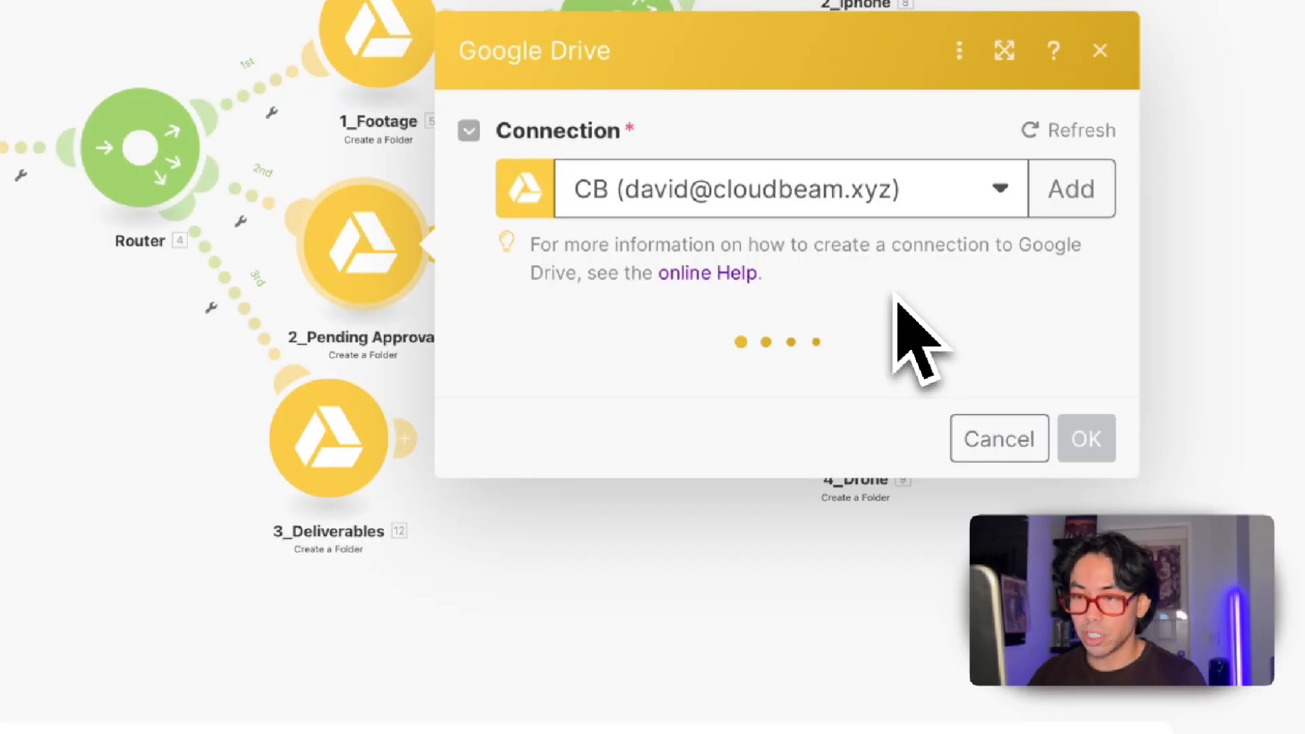
{"action": "scroll", "coordinate": [831, 307], "scroll_direction": "down", "scroll_amount": 5}
{"action": "double_click", "coordinate": [604, 658]}
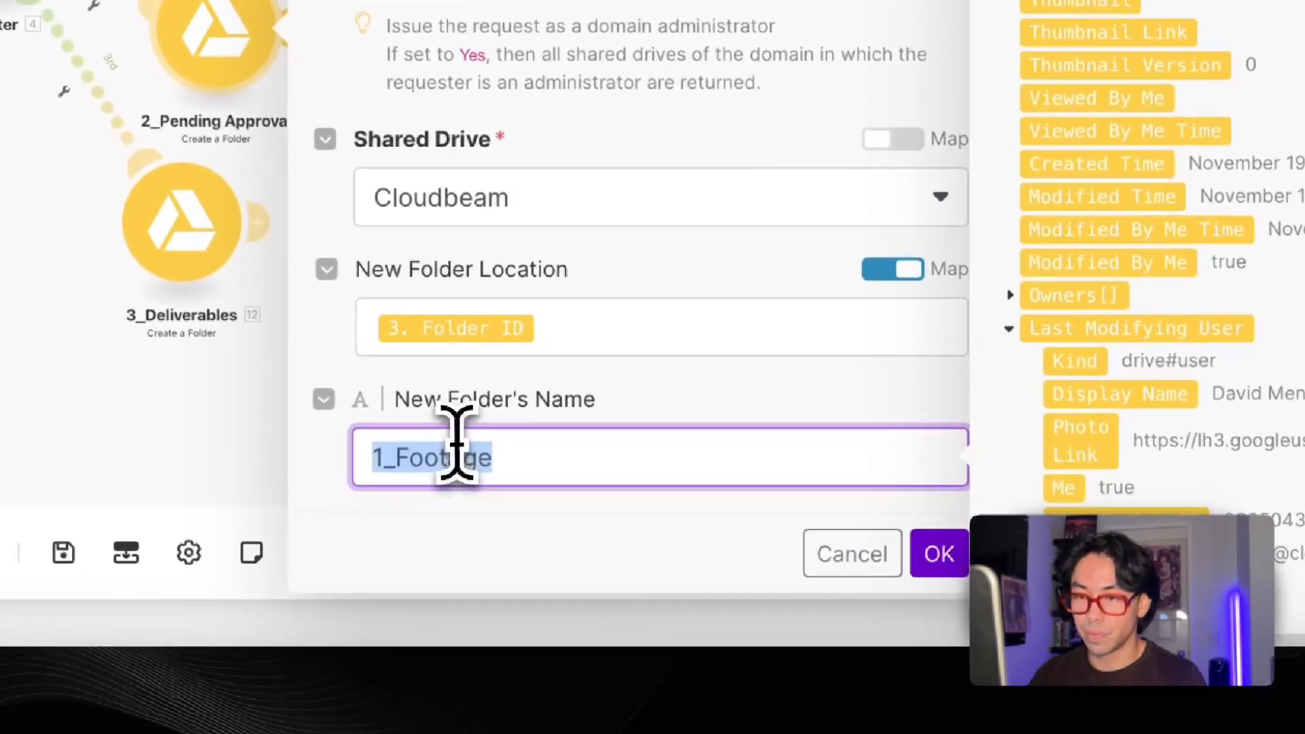
{"action": "type", "text": "2_Pending Approval"}
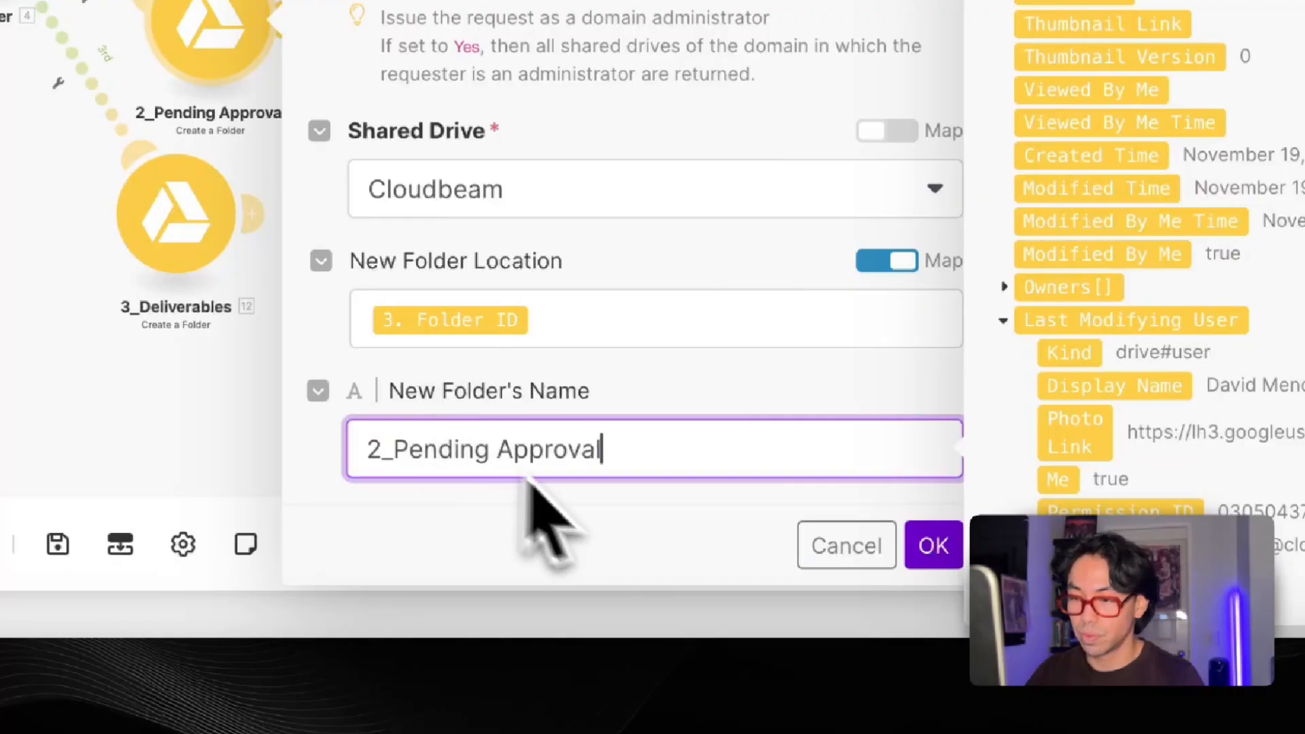
{"action": "left_click", "coordinate": [915, 561]}
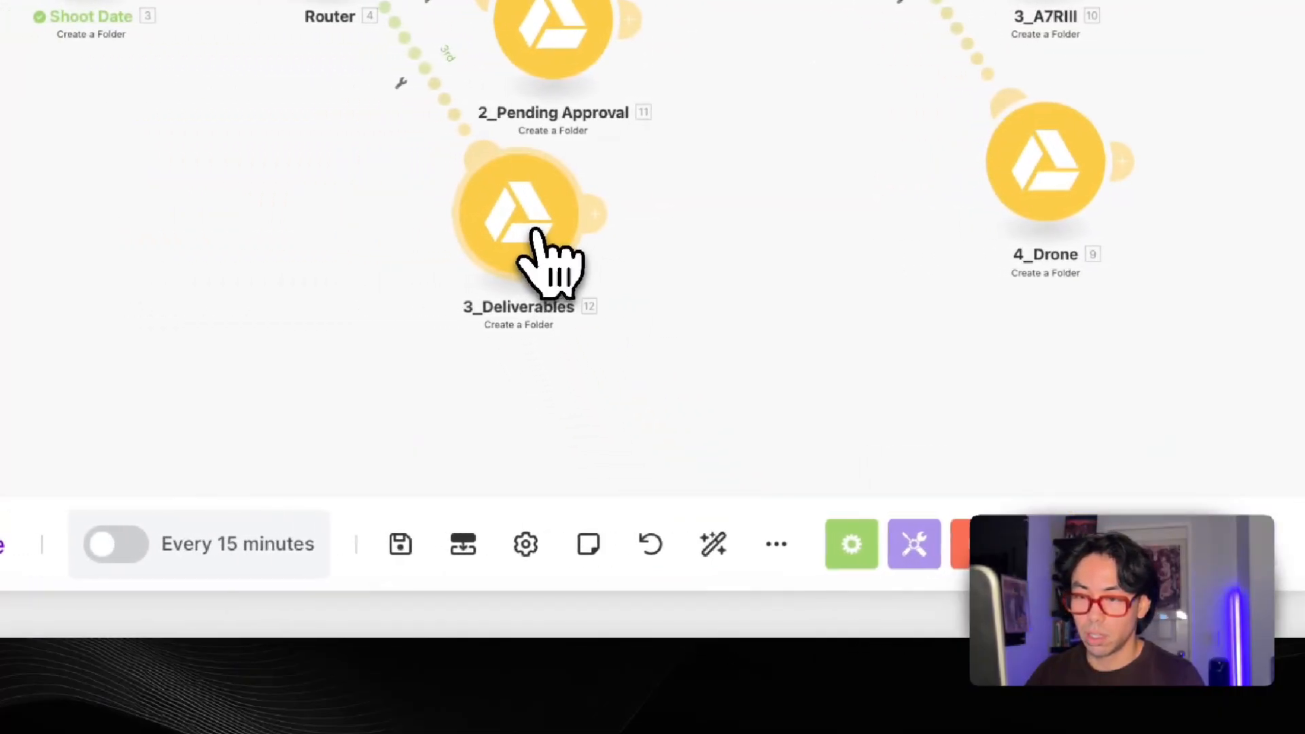
Step: Set the new folder's name in the 3_Deliverables module to 3_Deliverables and auto-align the scenario's modules
{"action": "left_click", "coordinate": [185, 228]}
{"action": "scroll", "coordinate": [830, 293], "scroll_direction": "down", "scroll_amount": 5}
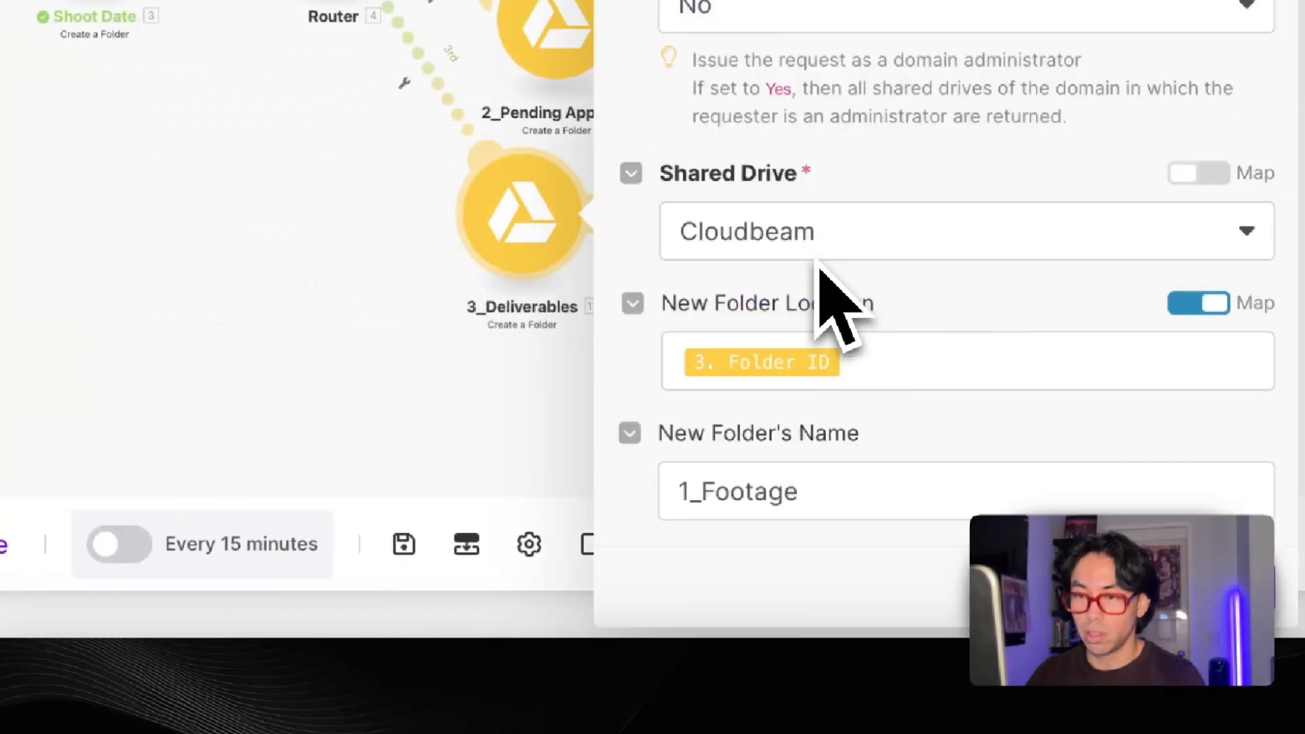
{"action": "left_click", "coordinate": [767, 490]}
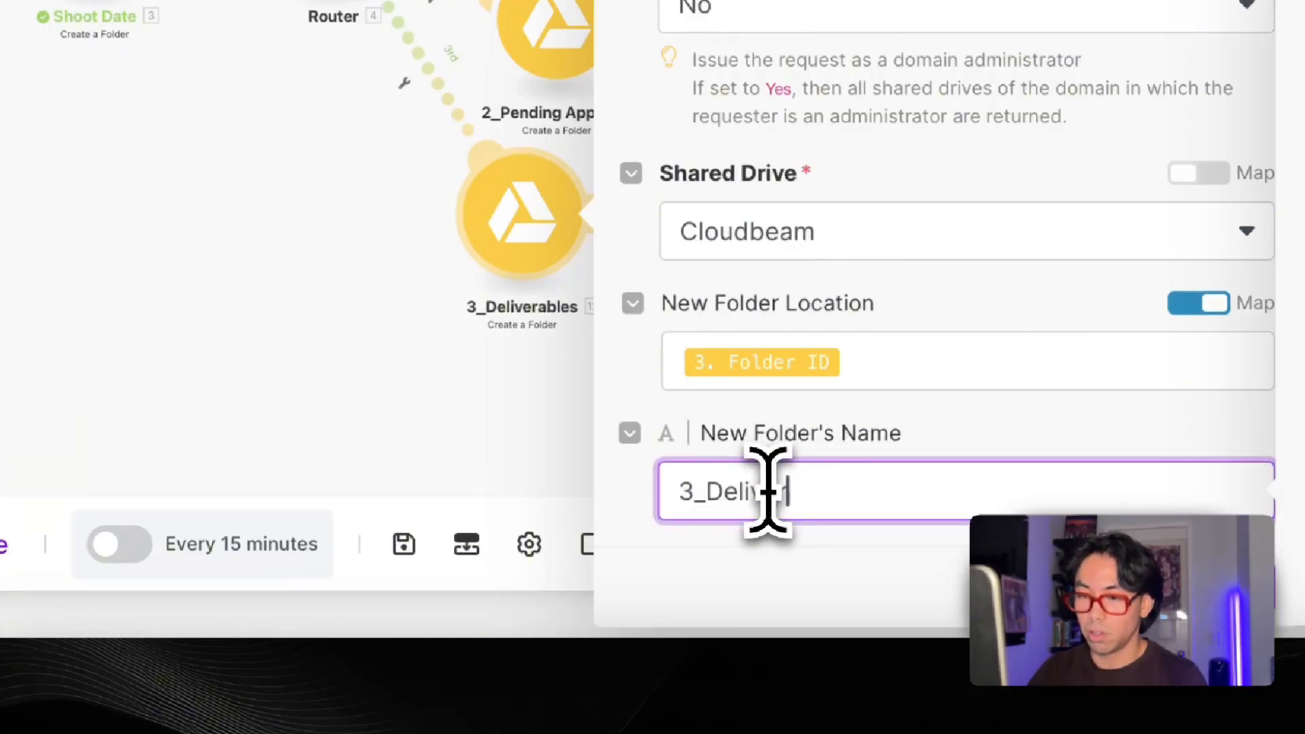
{"action": "left_click", "coordinate": [1258, 598]}
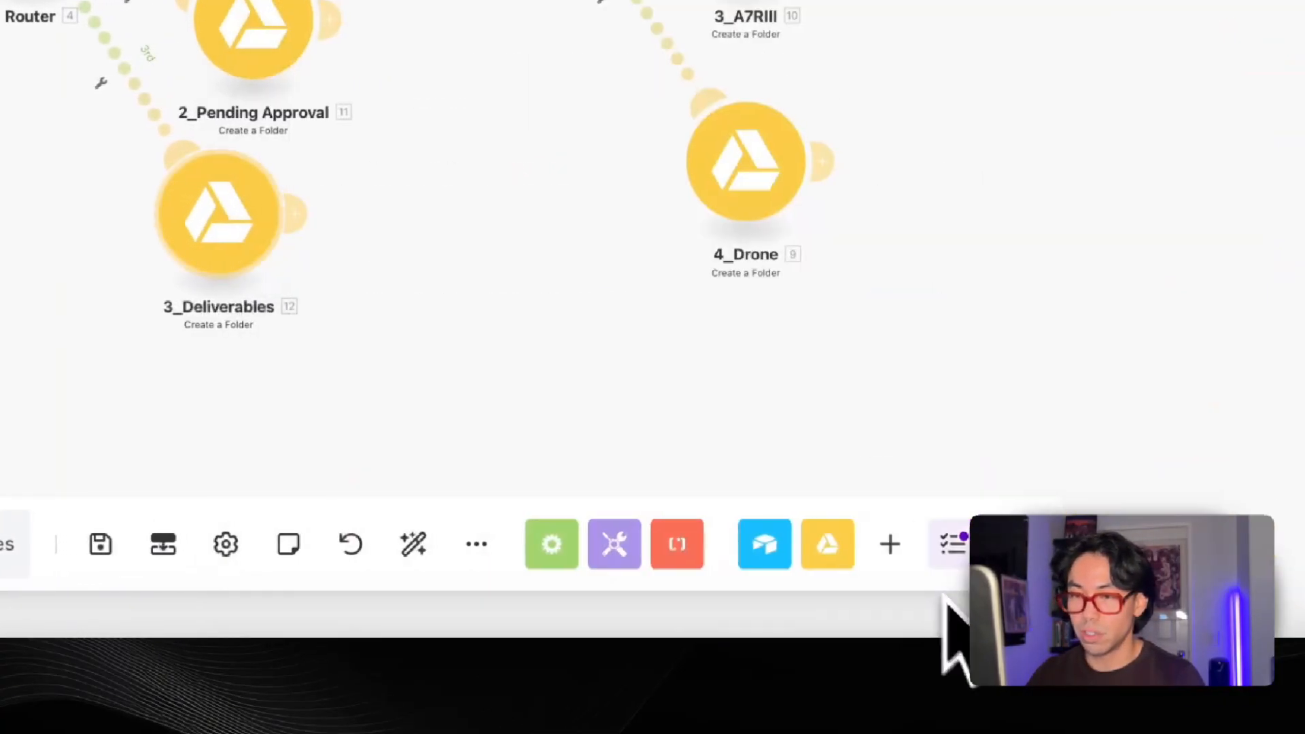
{"action": "left_click", "coordinate": [416, 552]}
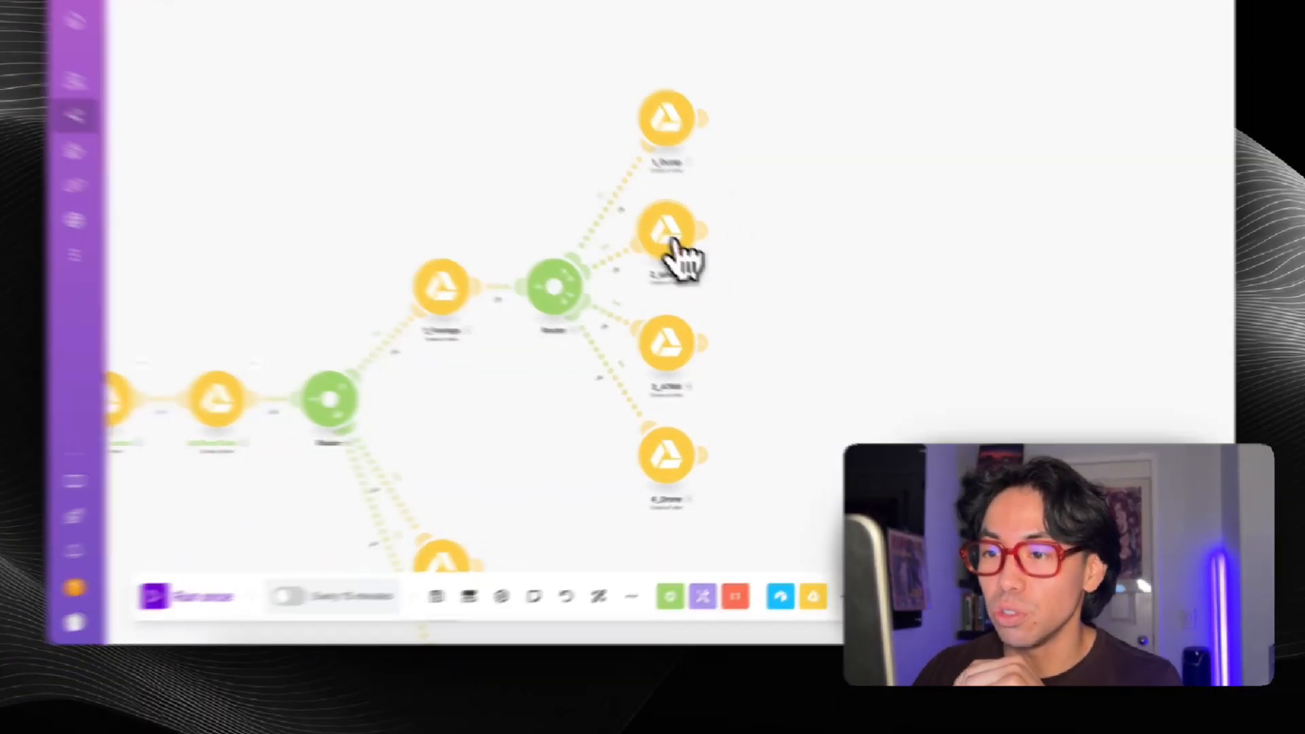
Step: Check the folder location and folder name in the 2_iphone and 3_A7RIII modules
{"action": "left_click", "coordinate": [682, 246]}
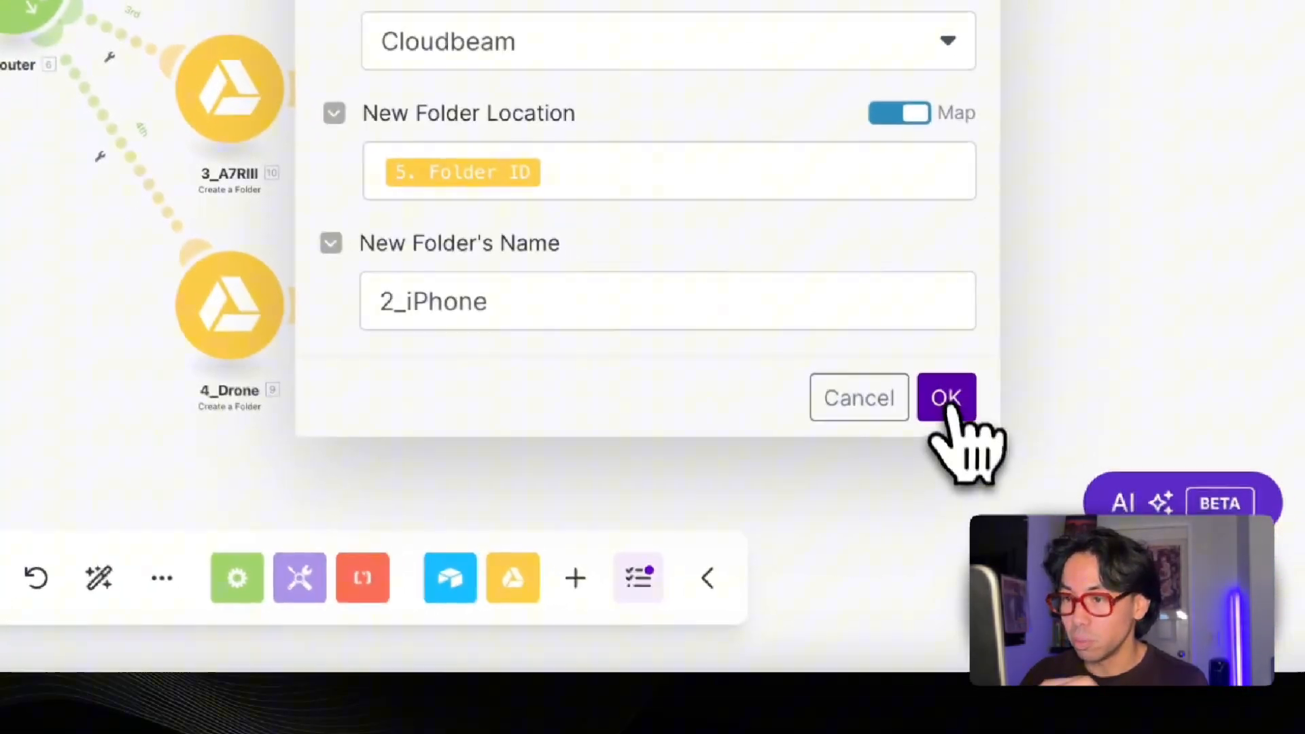
{"action": "left_click", "coordinate": [1078, 555]}
{"action": "left_click", "coordinate": [366, 115]}
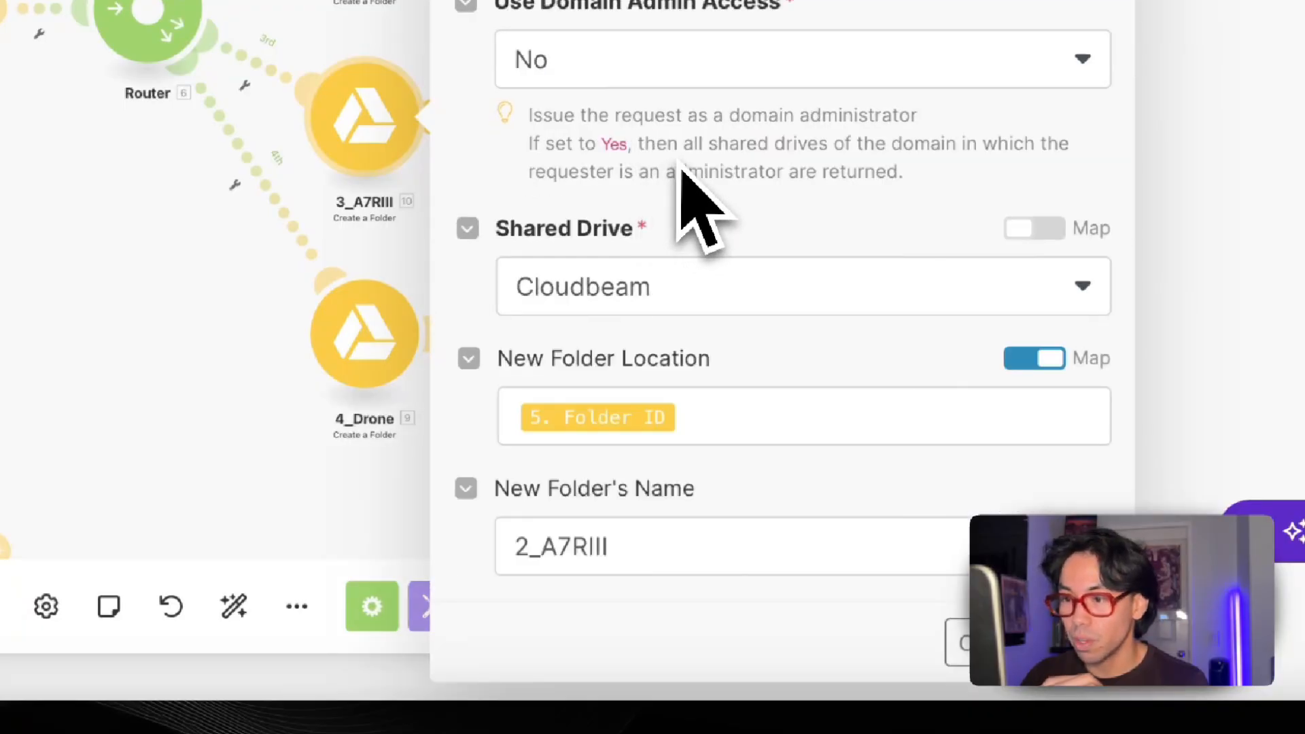
{"action": "left_click", "coordinate": [1078, 642]}
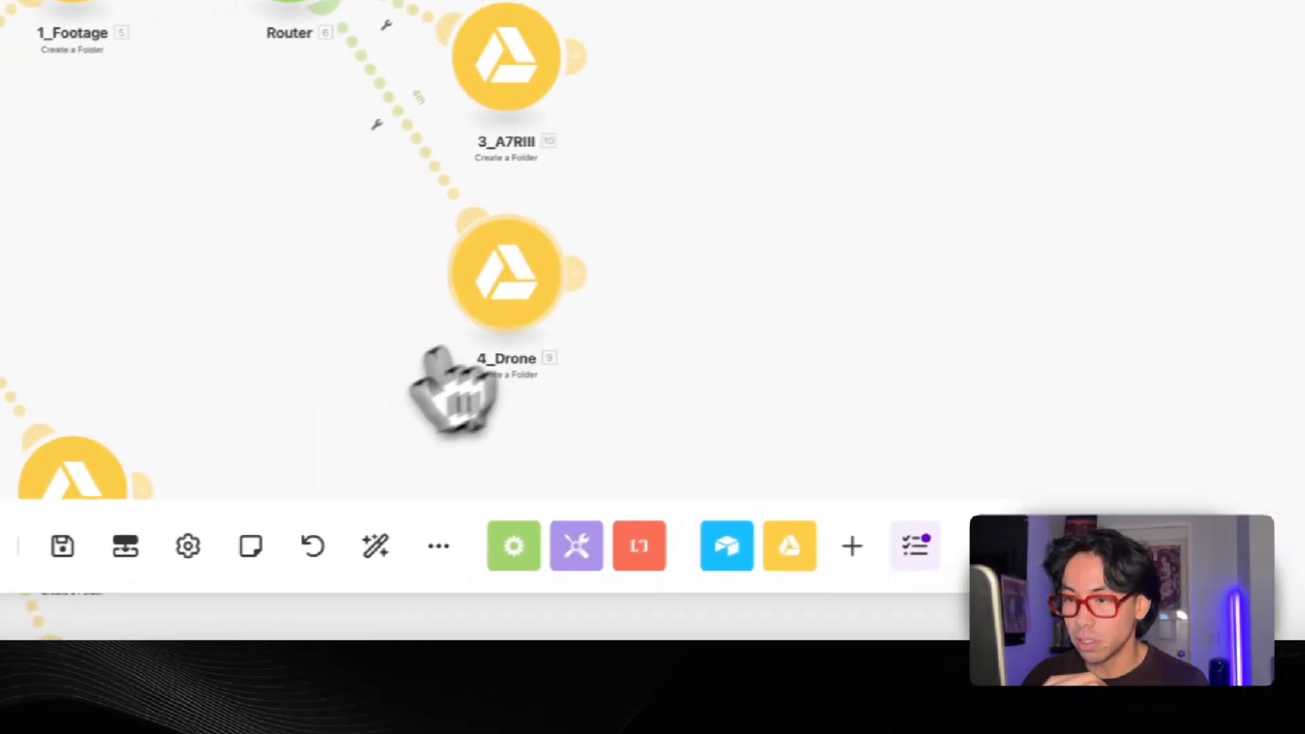
Step: Set the new folder's name in the 4_Drone module to 4_Drone and save the module's settings
{"action": "left_click", "coordinate": [535, 294]}
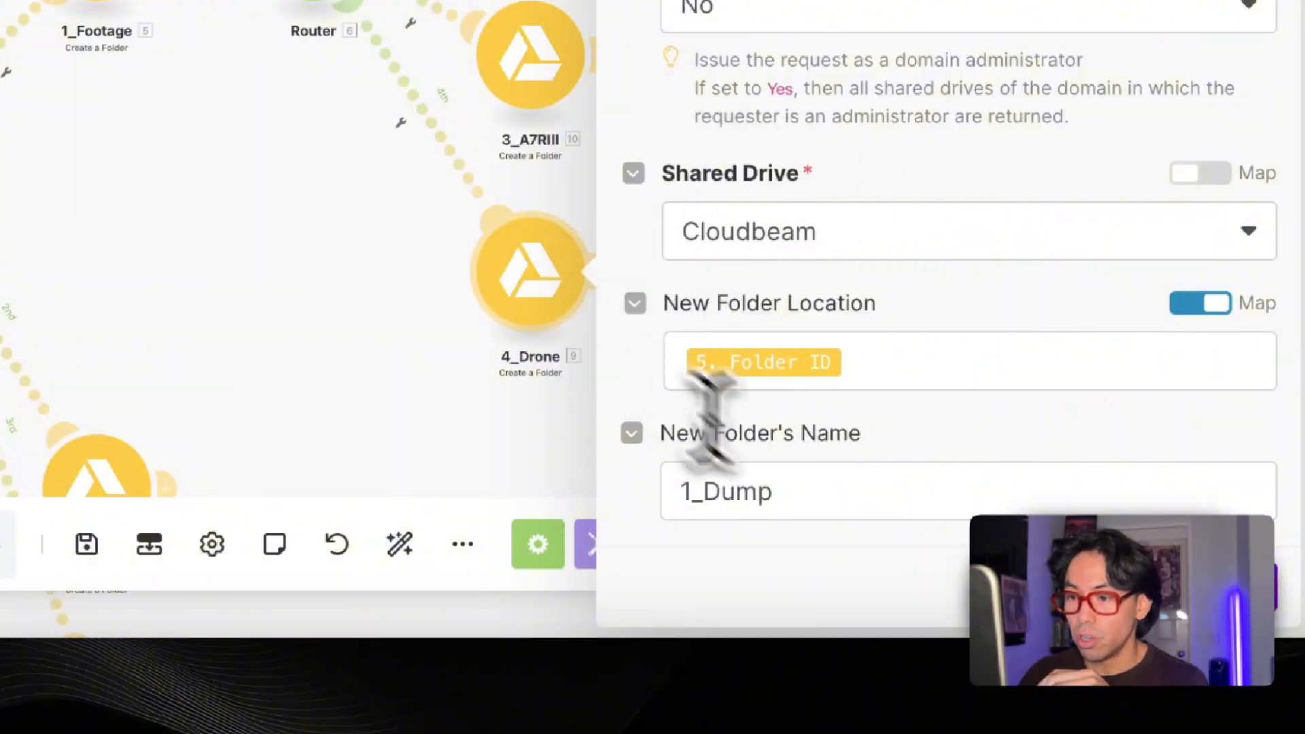
{"action": "double_click", "coordinate": [806, 494]}
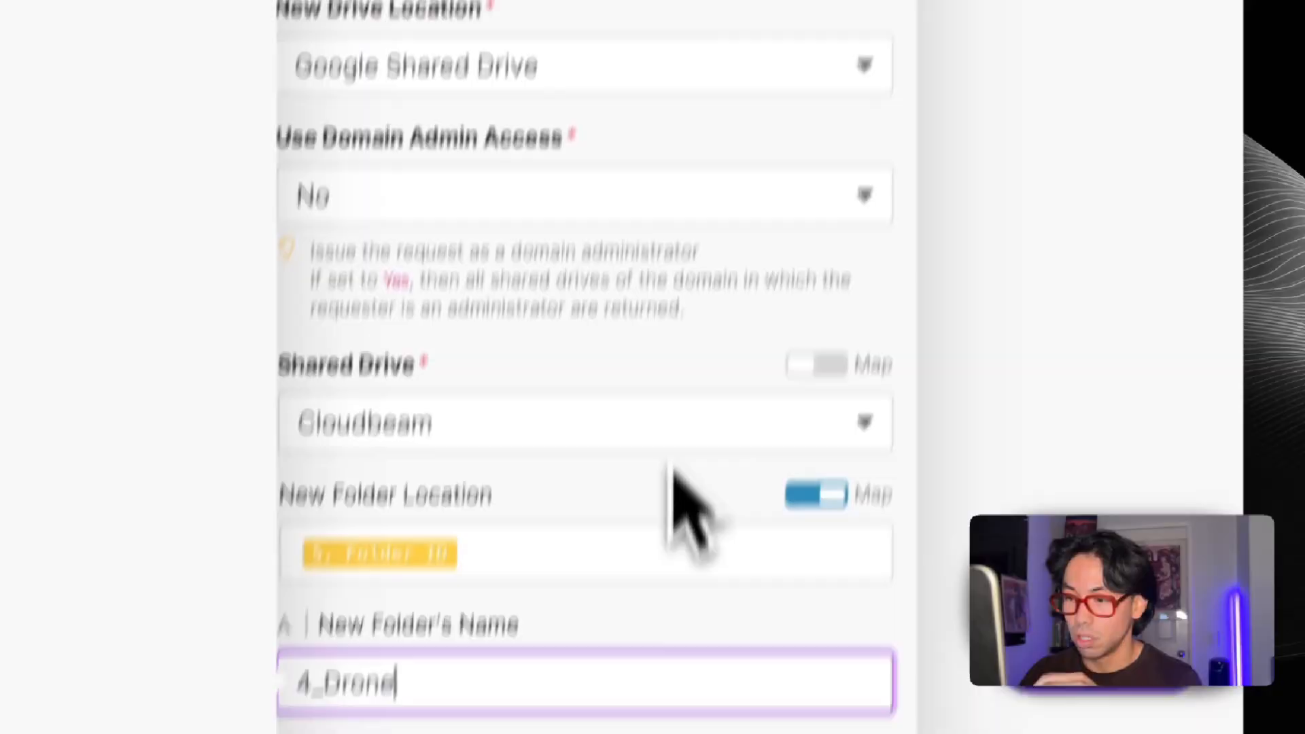
{"action": "left_click", "coordinate": [977, 560]}
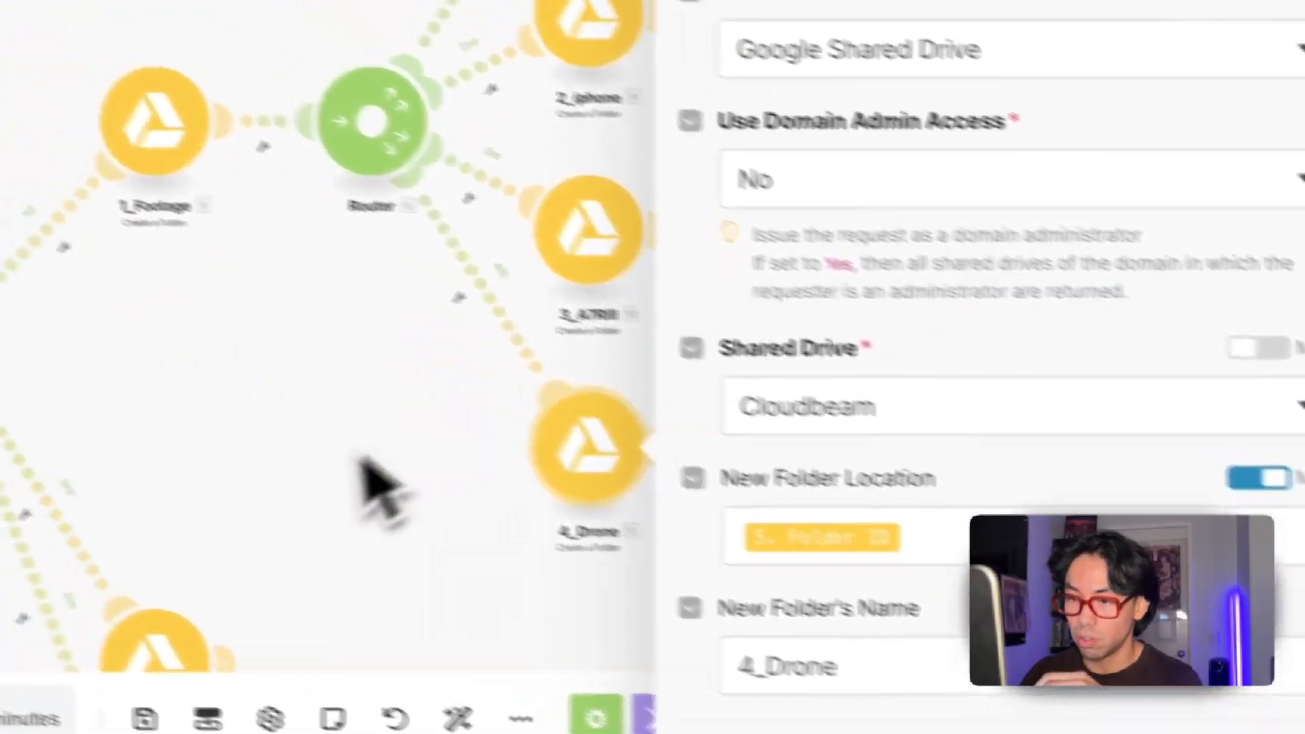
{"action": "left_click", "coordinate": [361, 499]}
{"action": "scroll", "coordinate": [361, 509], "scroll_direction": "down", "scroll_amount": 2}
{"action": "scroll", "coordinate": [364, 509], "scroll_direction": "down", "scroll_amount": 3}
{"action": "scroll", "coordinate": [494, 488], "scroll_direction": "up", "scroll_amount": 8}
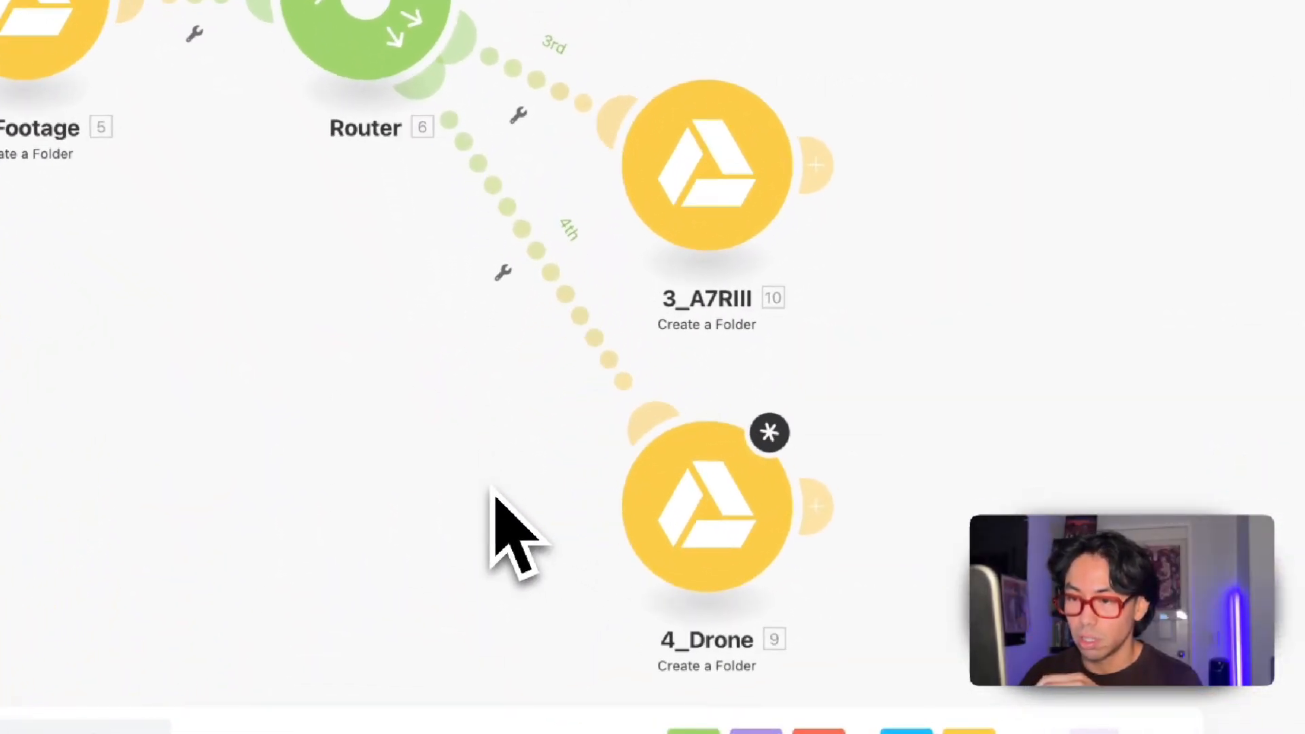
{"action": "scroll", "coordinate": [913, 338], "scroll_direction": "down", "scroll_amount": 1}
{"action": "left_click_drag", "start_coordinate": [917, 338], "coordinate": [610, 22]}
{"action": "left_click", "coordinate": [458, 159]}
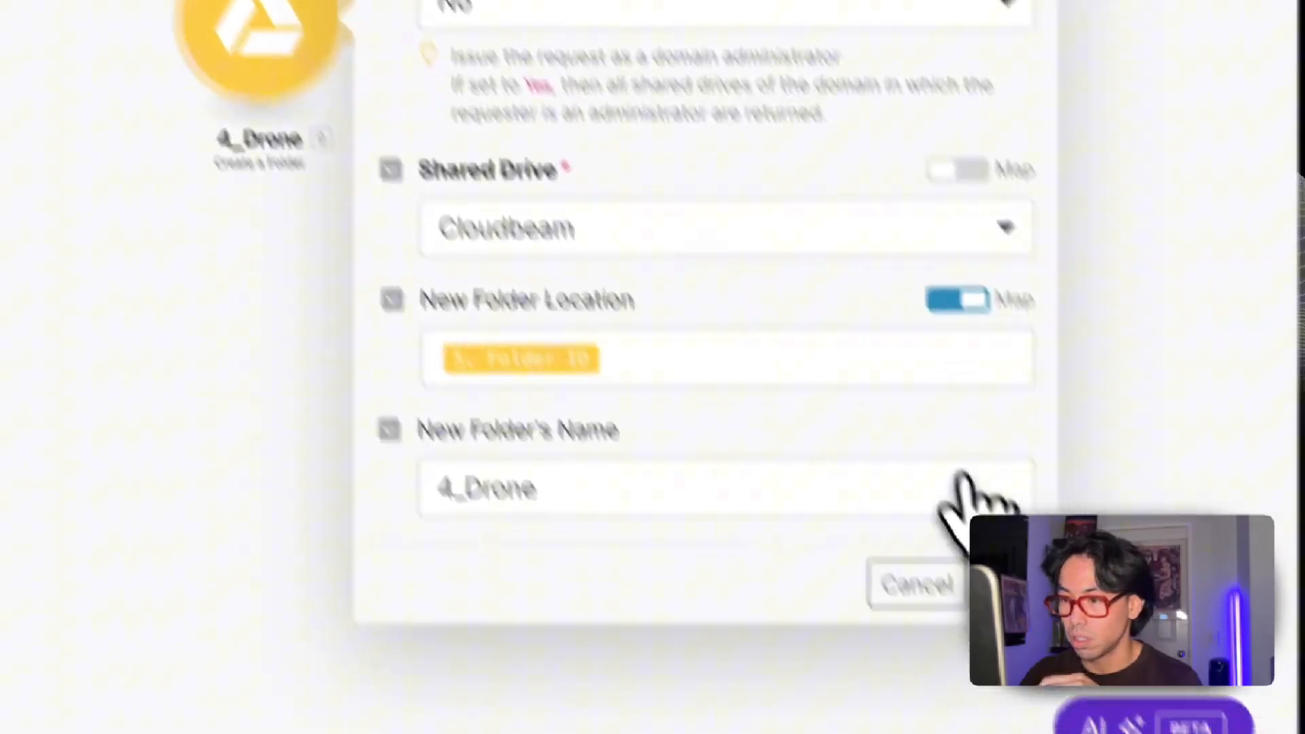
{"action": "left_click", "coordinate": [1008, 582]}
Step: Add an Airtable Search Records module after the 1_Dump folder module
{"action": "left_click_drag", "start_coordinate": [552, 72], "coordinate": [556, 414]}
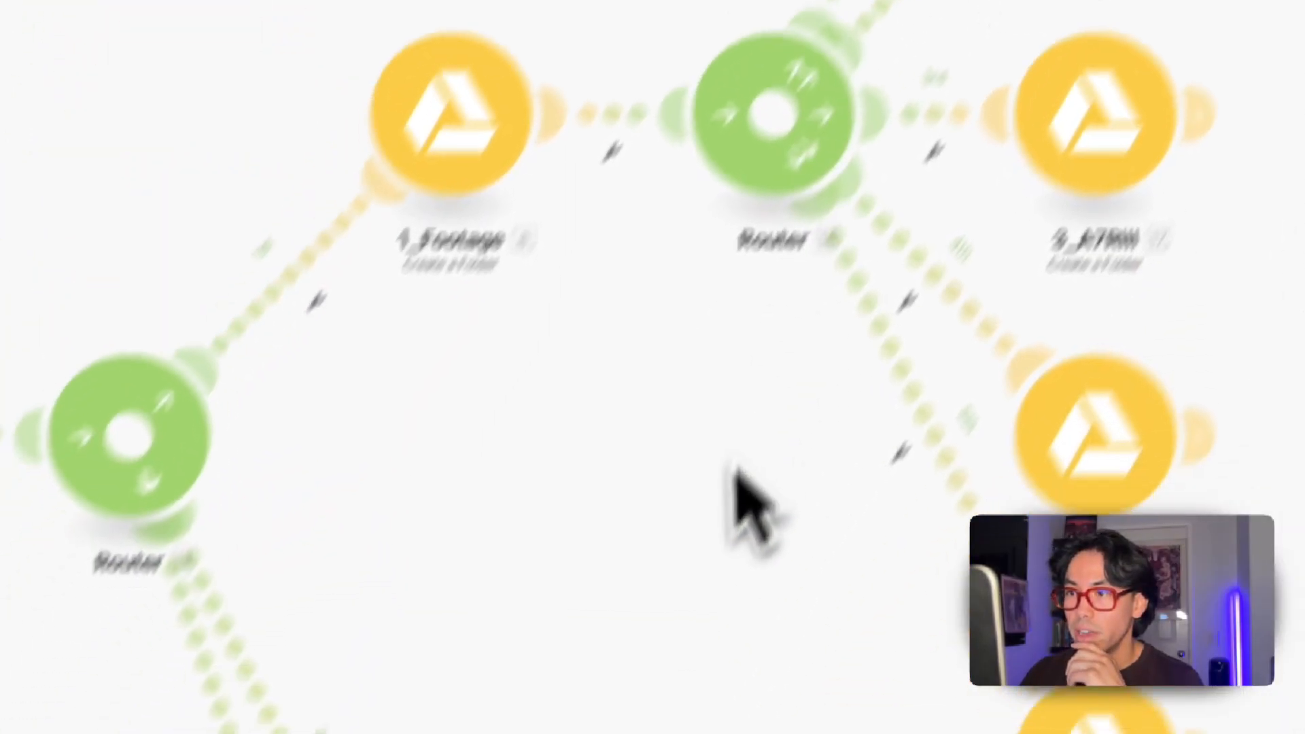
{"action": "left_click_drag", "start_coordinate": [711, 536], "coordinate": [444, 443]}
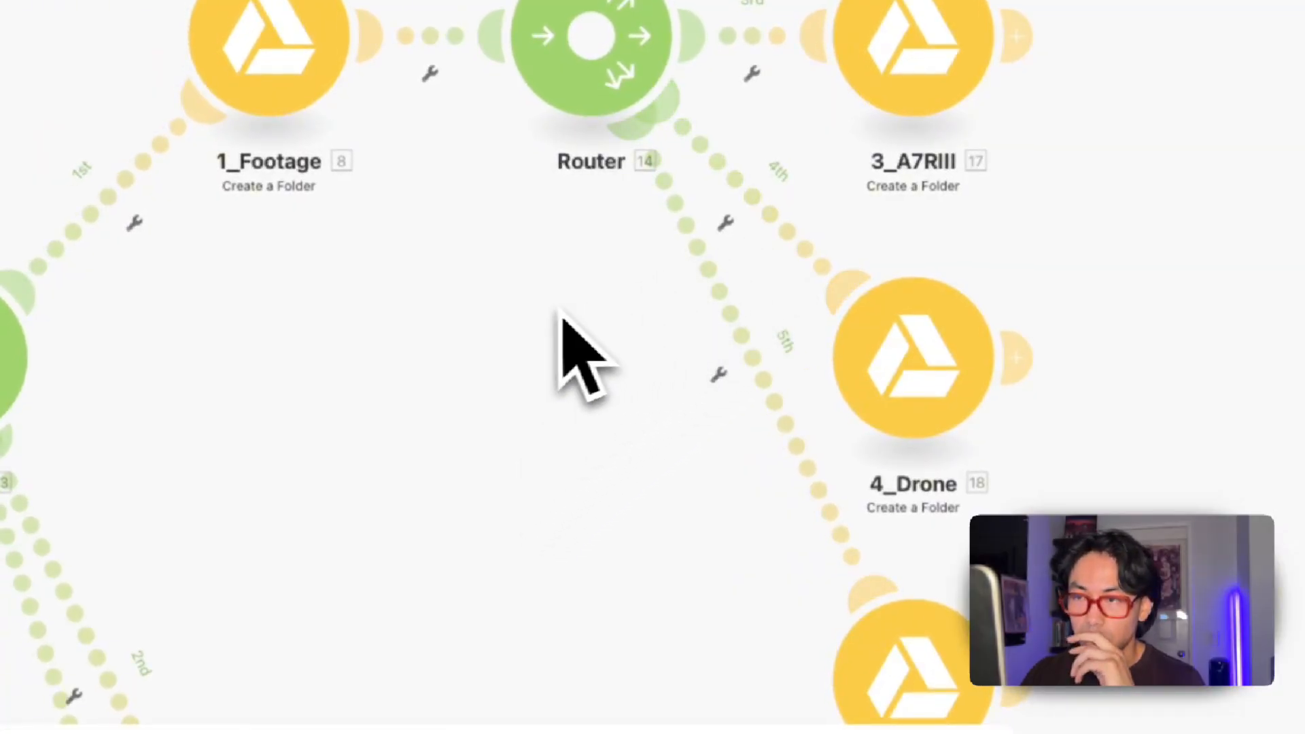
{"action": "left_click", "coordinate": [717, 3]}
{"action": "left_click_drag", "start_coordinate": [354, 564], "coordinate": [385, 531]}
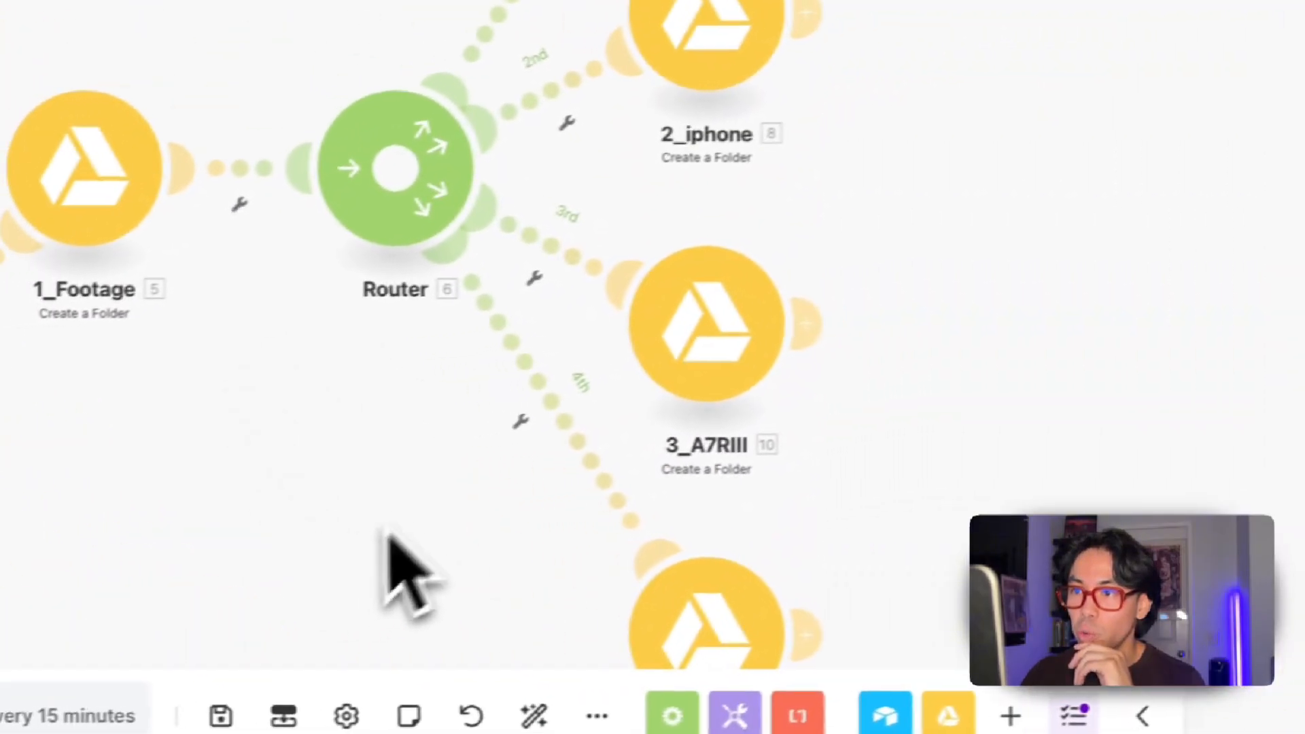
{"action": "left_click", "coordinate": [452, 227]}
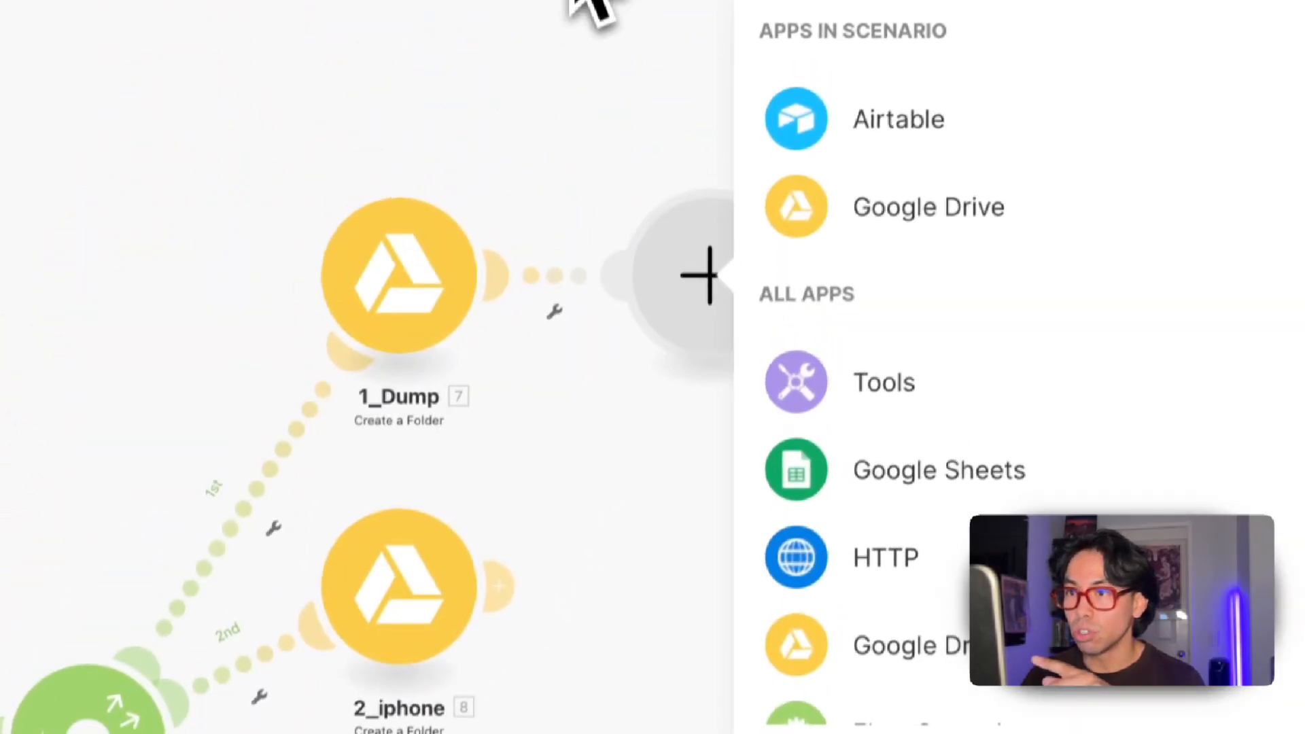
{"action": "left_click", "coordinate": [826, 143]}
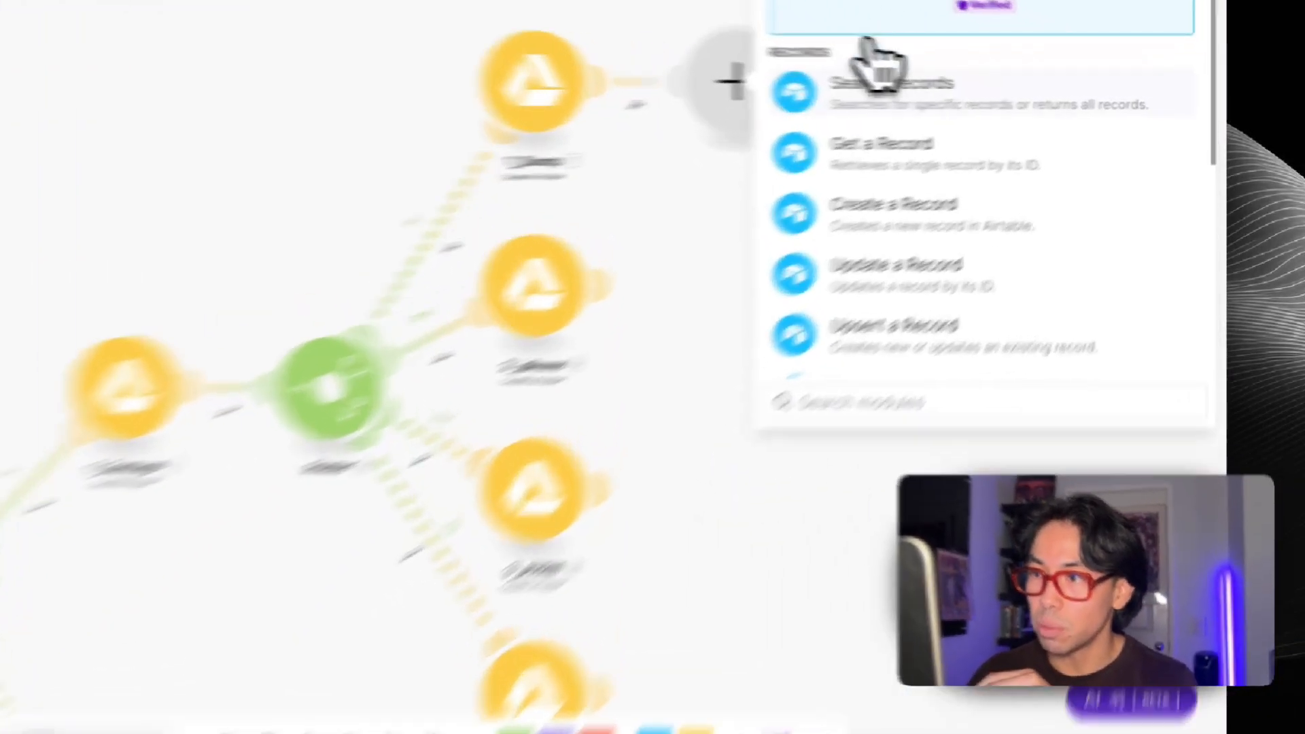
{"action": "left_click", "coordinate": [969, 88]}
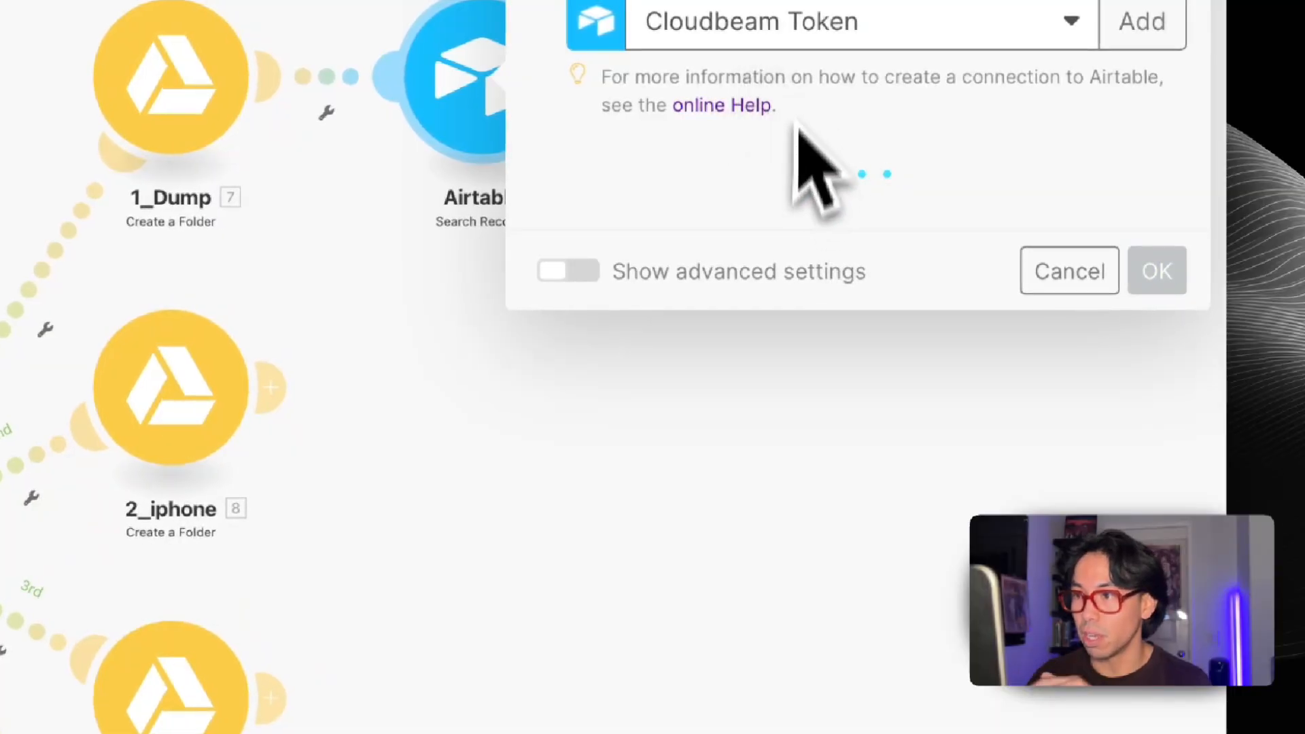
Step: Point the Search Records module at the Cloudbeam base and its CORE table
{"action": "left_click", "coordinate": [692, 204]}
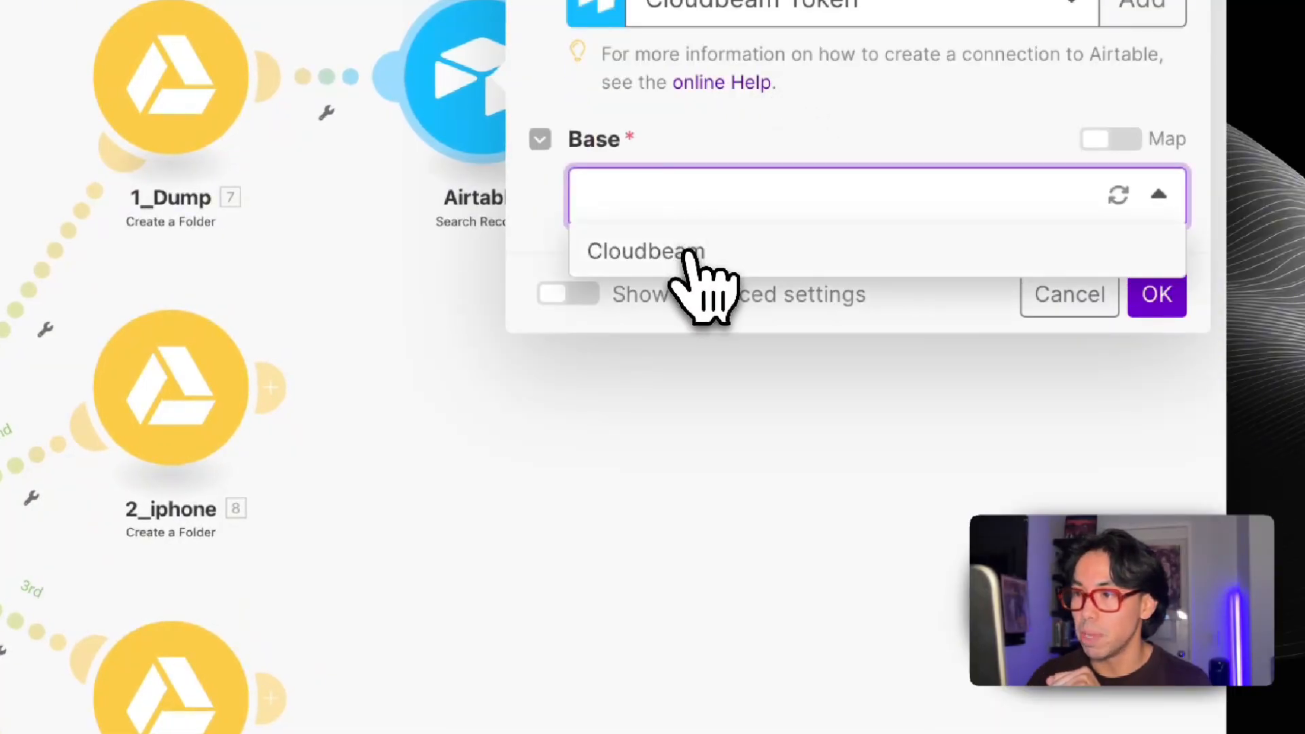
{"action": "left_click", "coordinate": [690, 259]}
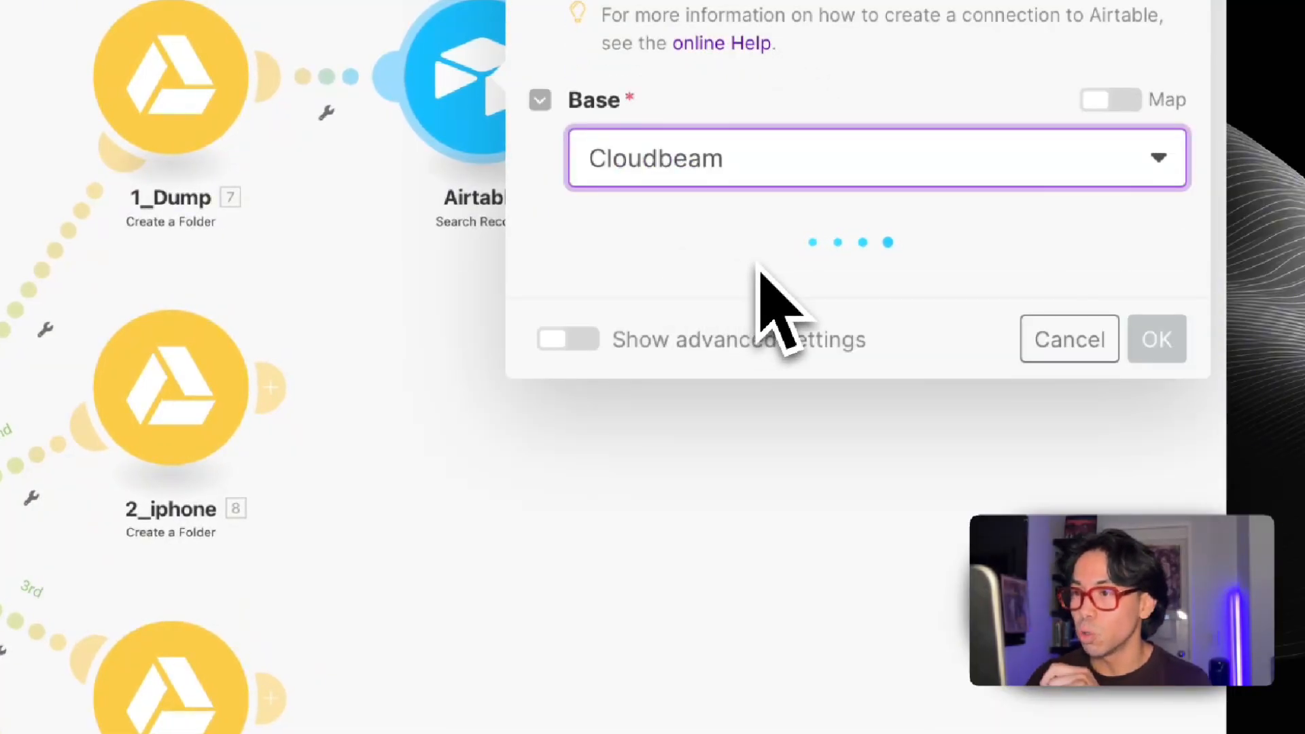
{"action": "left_click", "coordinate": [741, 289]}
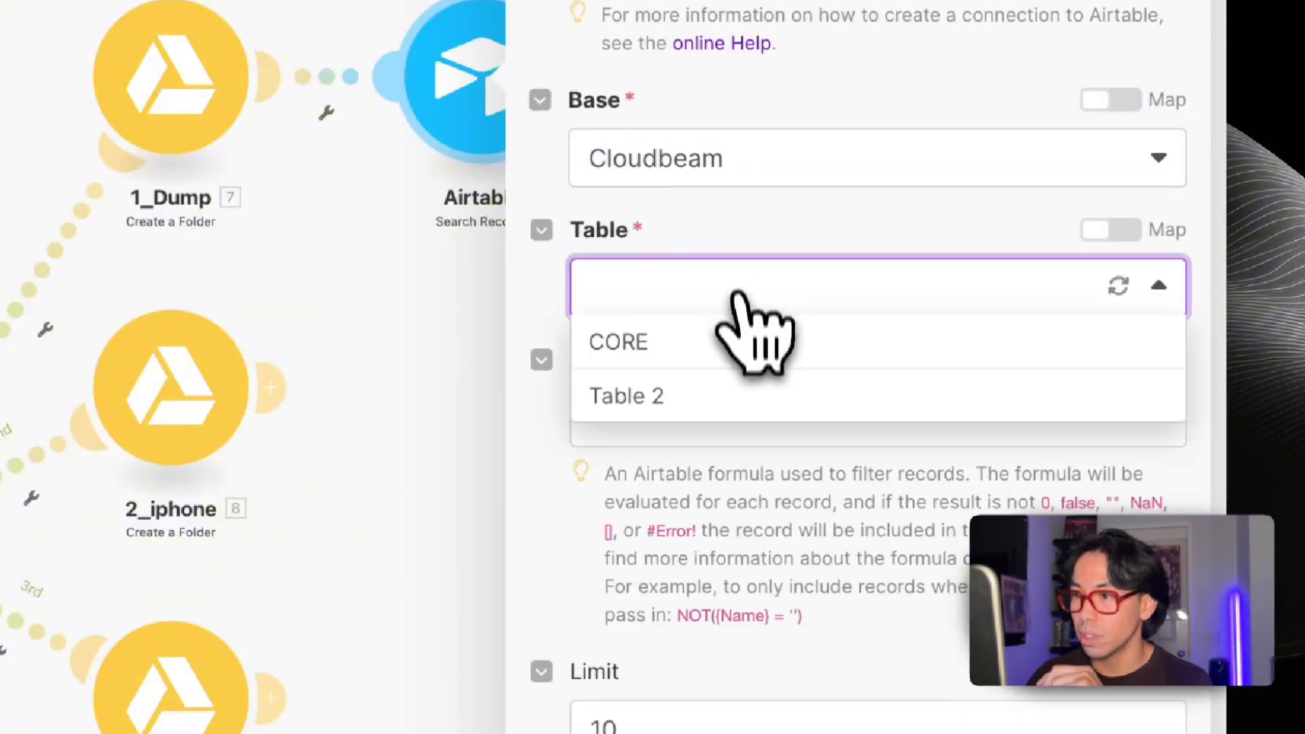
{"action": "left_click", "coordinate": [731, 366]}
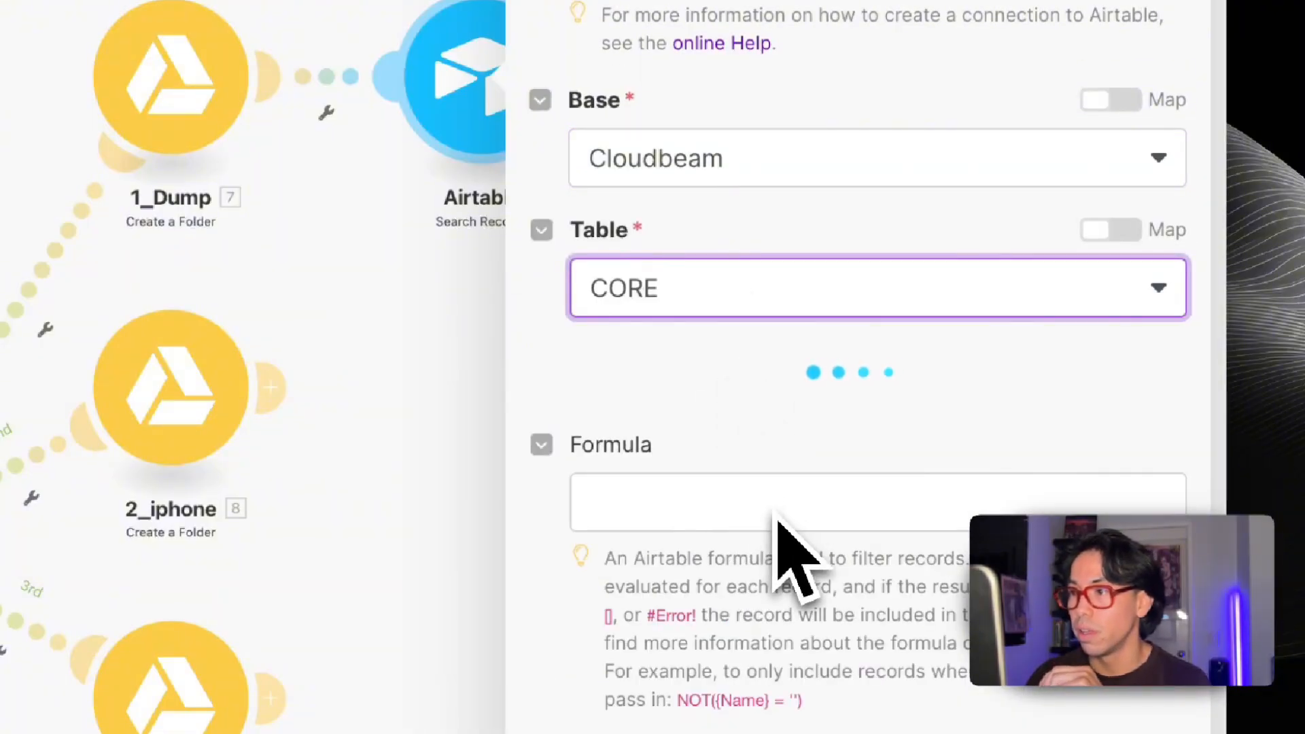
Step: Add a sort item to the record search that orders by Dump URL in Ascending direction
{"action": "left_click", "coordinate": [673, 413]}
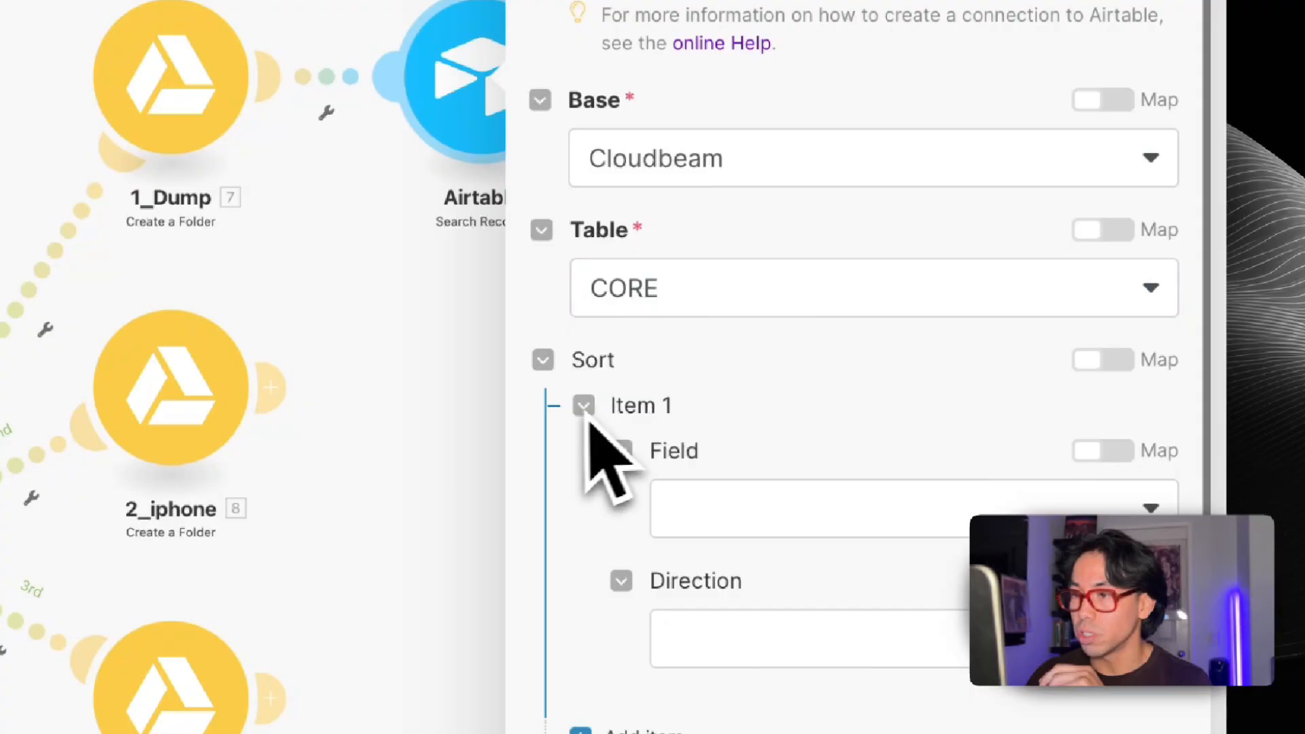
{"action": "scroll", "coordinate": [884, 449], "scroll_direction": "down", "scroll_amount": 2}
{"action": "left_click", "coordinate": [858, 388]}
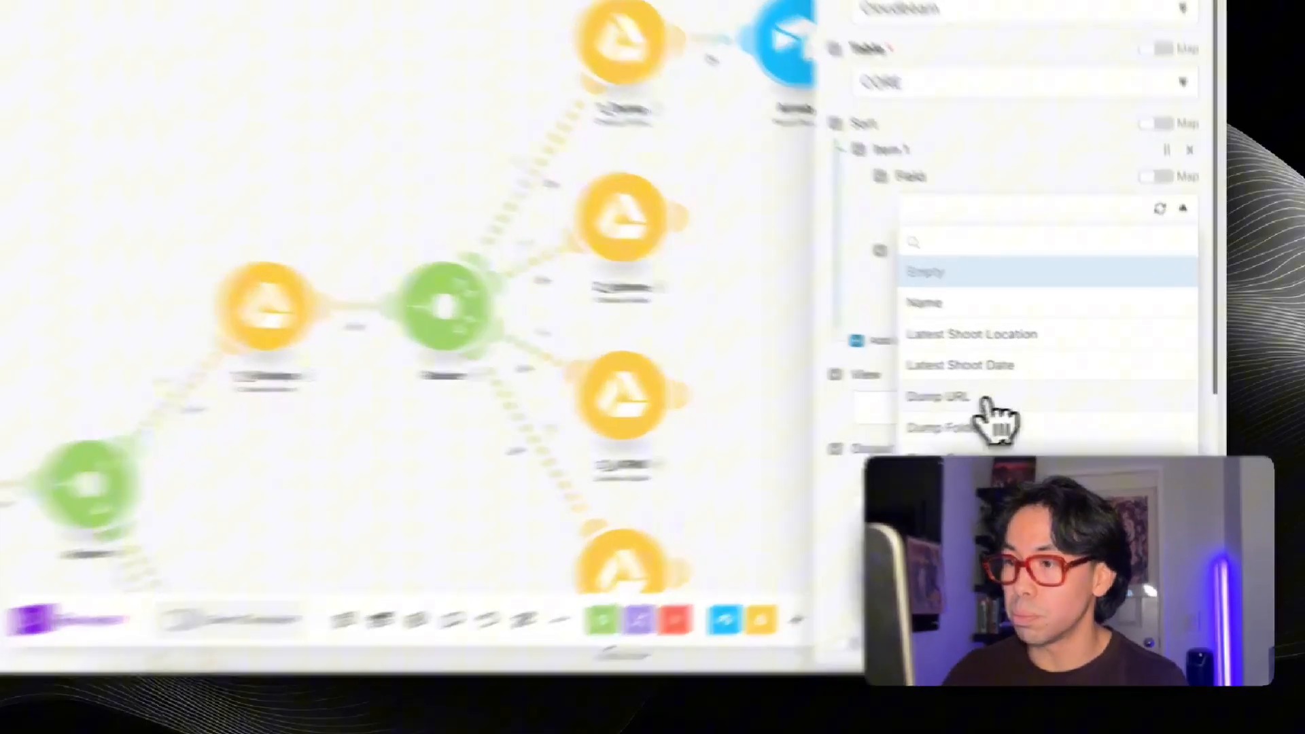
{"action": "left_click", "coordinate": [1018, 401]}
{"action": "left_click", "coordinate": [1004, 297]}
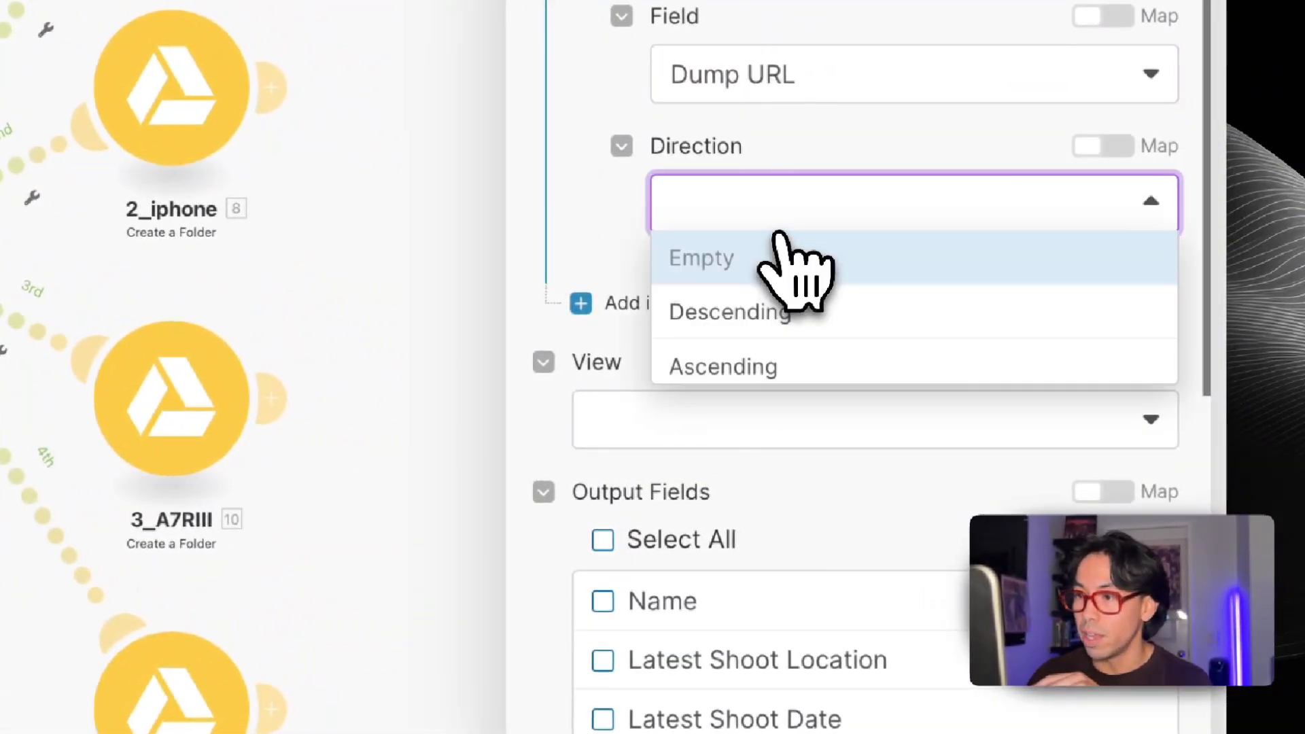
{"action": "left_click", "coordinate": [780, 361]}
Step: Set the record search's limit to 1
{"action": "scroll", "coordinate": [734, 393], "scroll_direction": "down", "scroll_amount": 3}
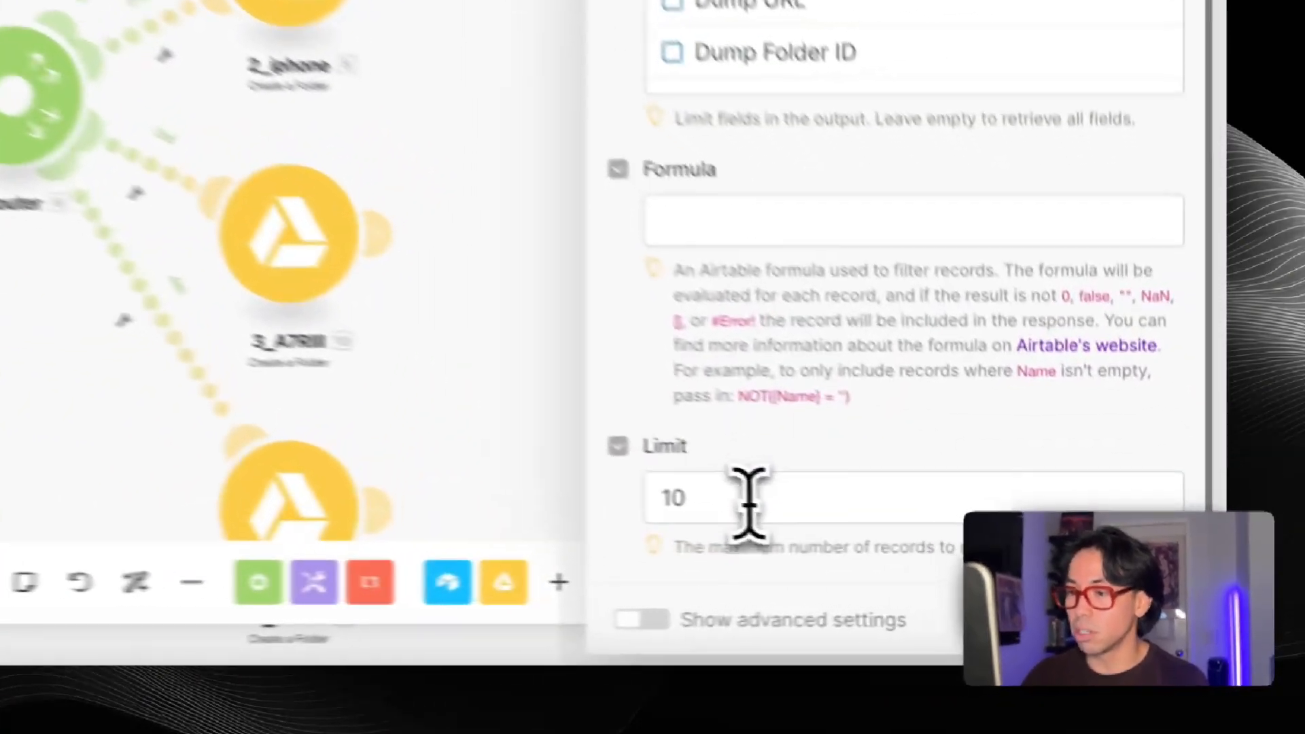
{"action": "left_click", "coordinate": [690, 507]}
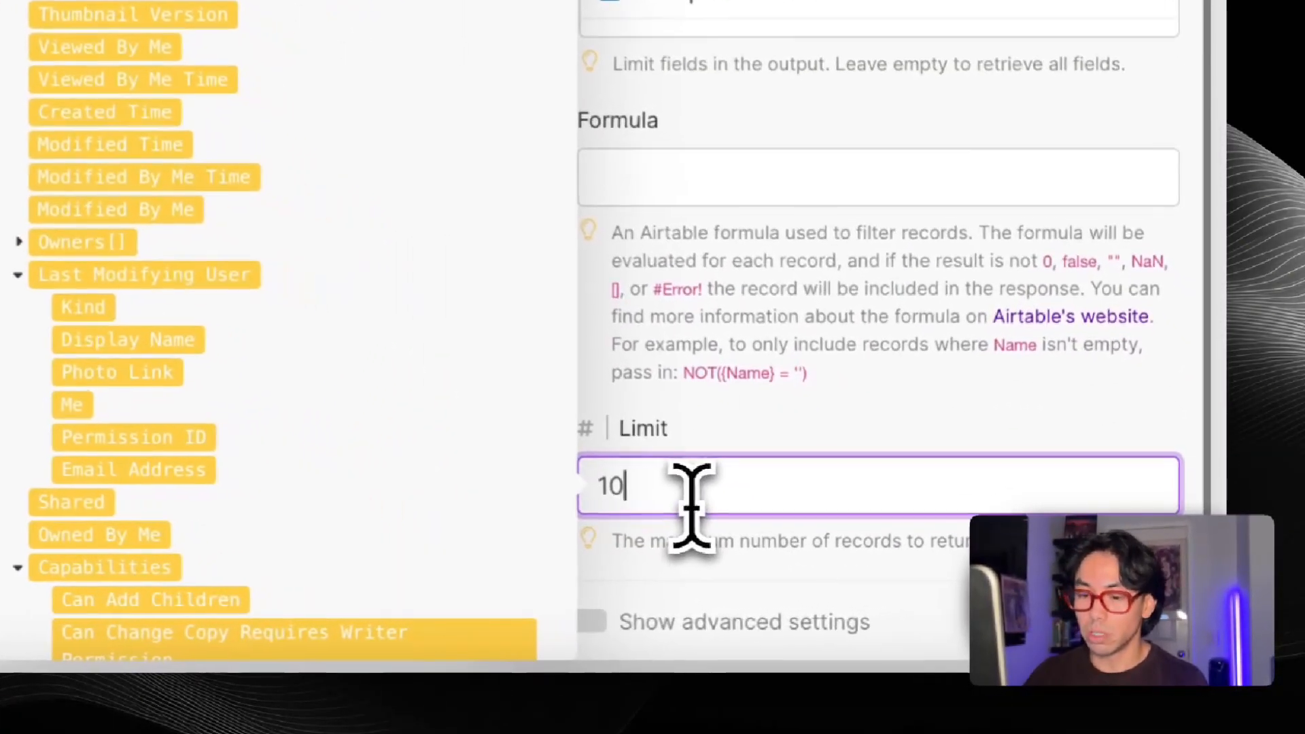
{"action": "key", "text": "BackSpace"}
Step: Set the record search's view to Grid view and save the Search Records module's settings
{"action": "scroll", "coordinate": [771, 115], "scroll_direction": "up", "scroll_amount": 5}
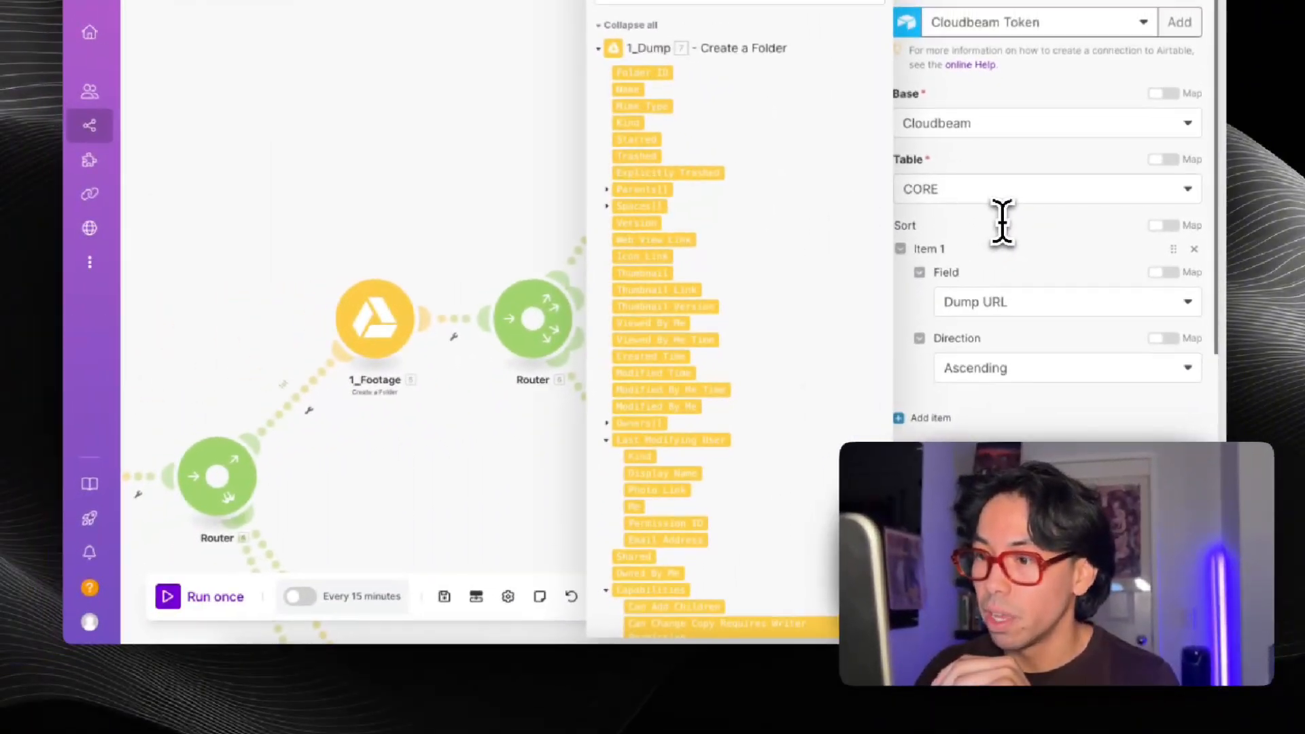
{"action": "scroll", "coordinate": [1003, 221], "scroll_direction": "down", "scroll_amount": 2}
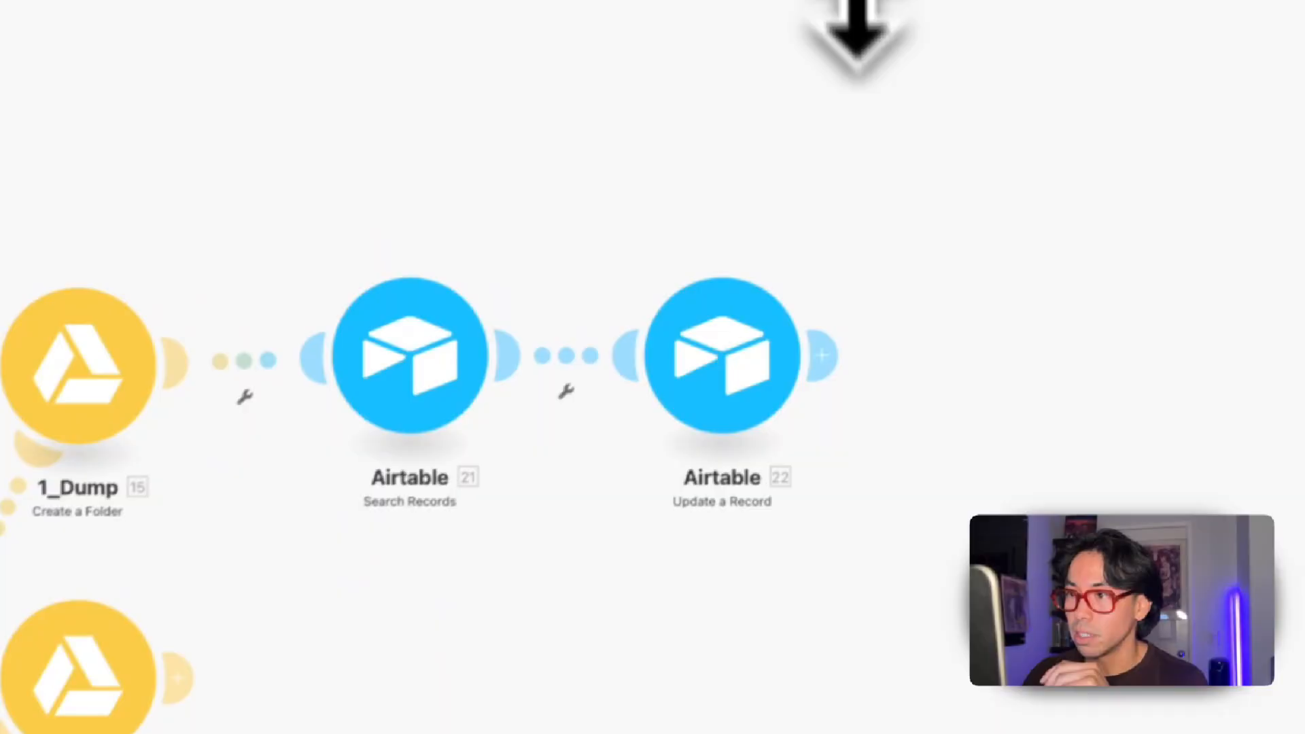
{"action": "left_click", "coordinate": [462, 403]}
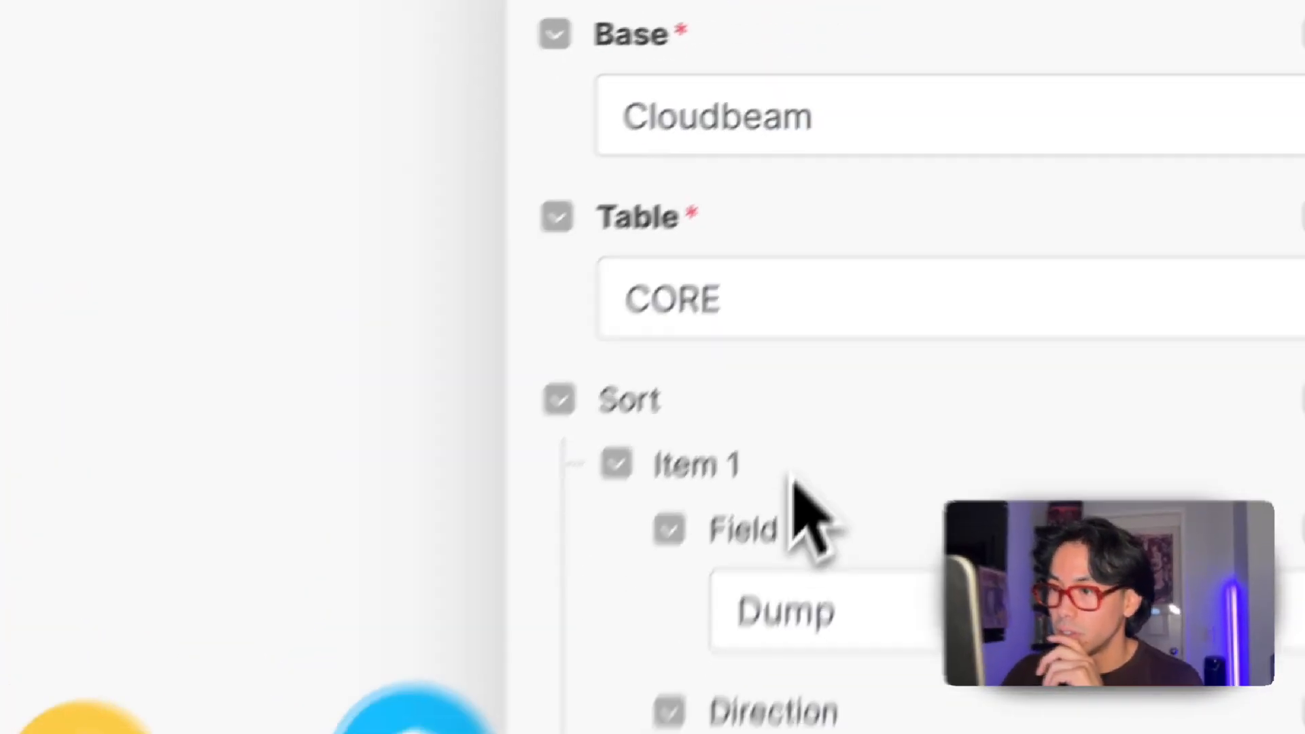
{"action": "scroll", "coordinate": [792, 480], "scroll_direction": "down", "scroll_amount": 5}
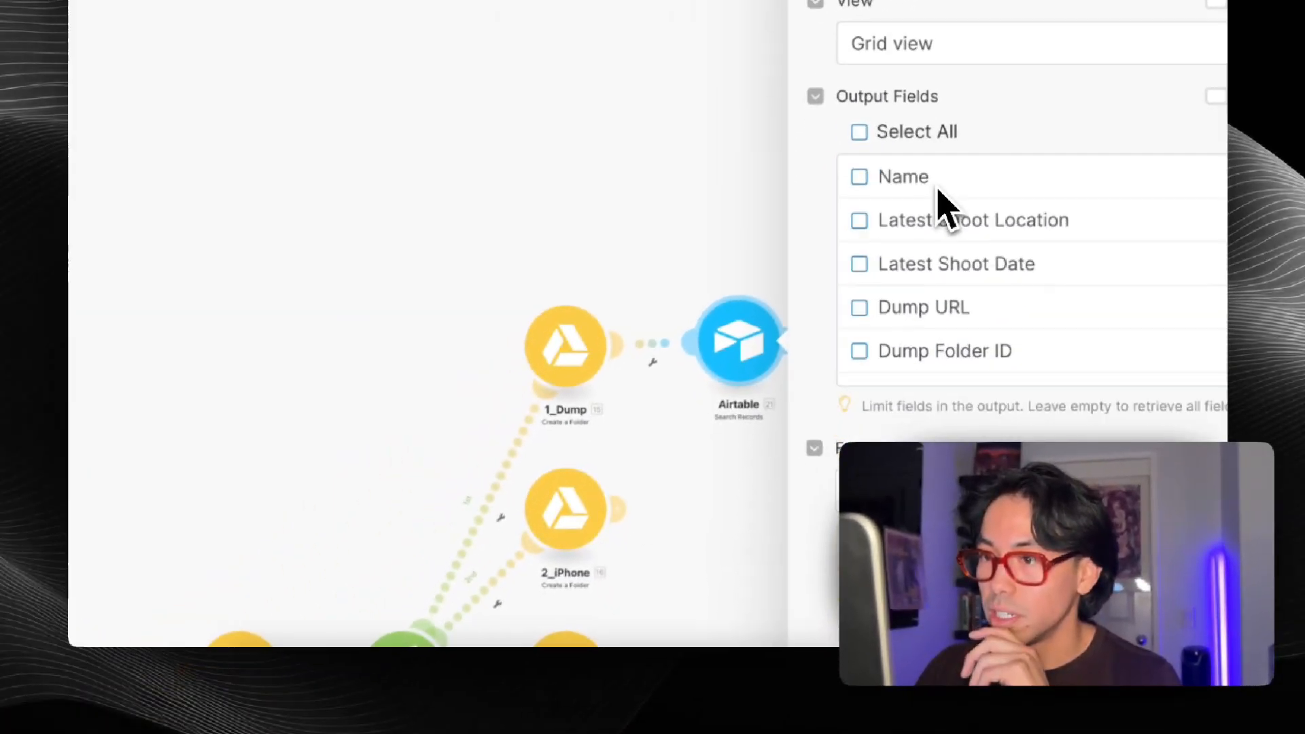
{"action": "scroll", "coordinate": [792, 479], "scroll_direction": "down", "scroll_amount": 3}
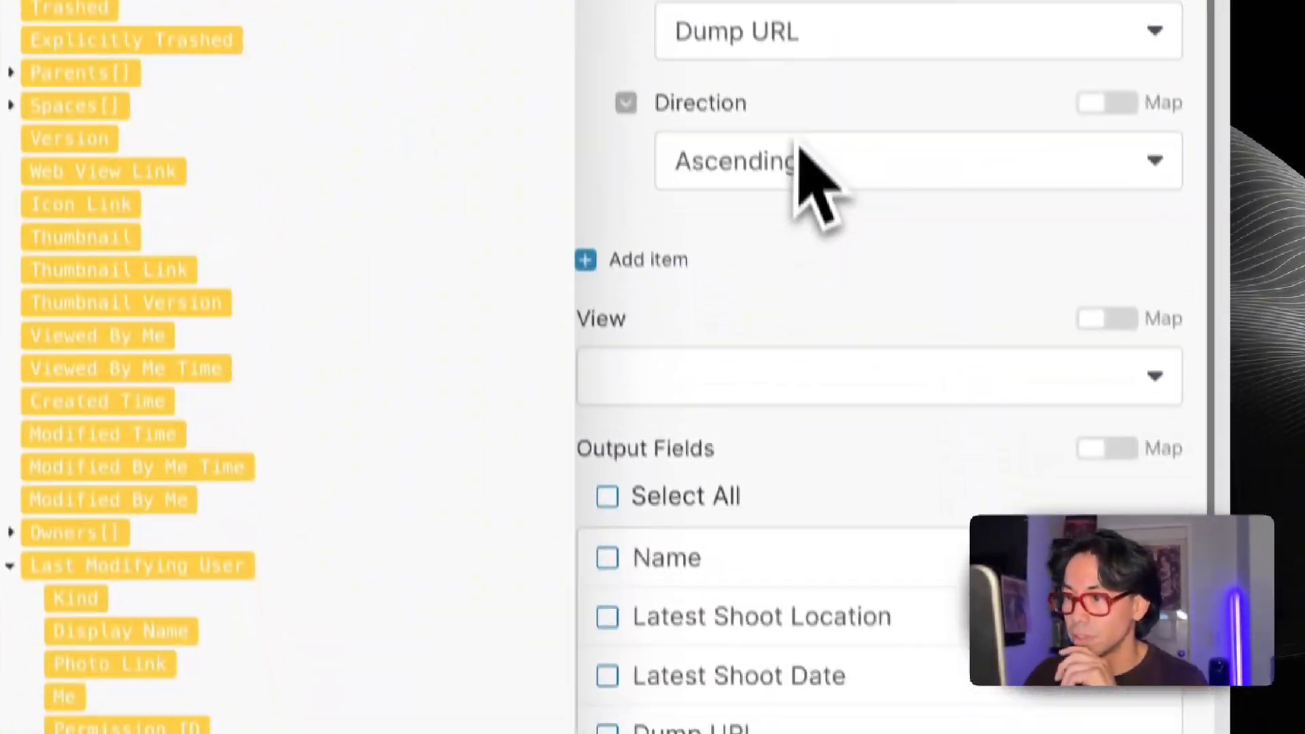
{"action": "left_click", "coordinate": [768, 394]}
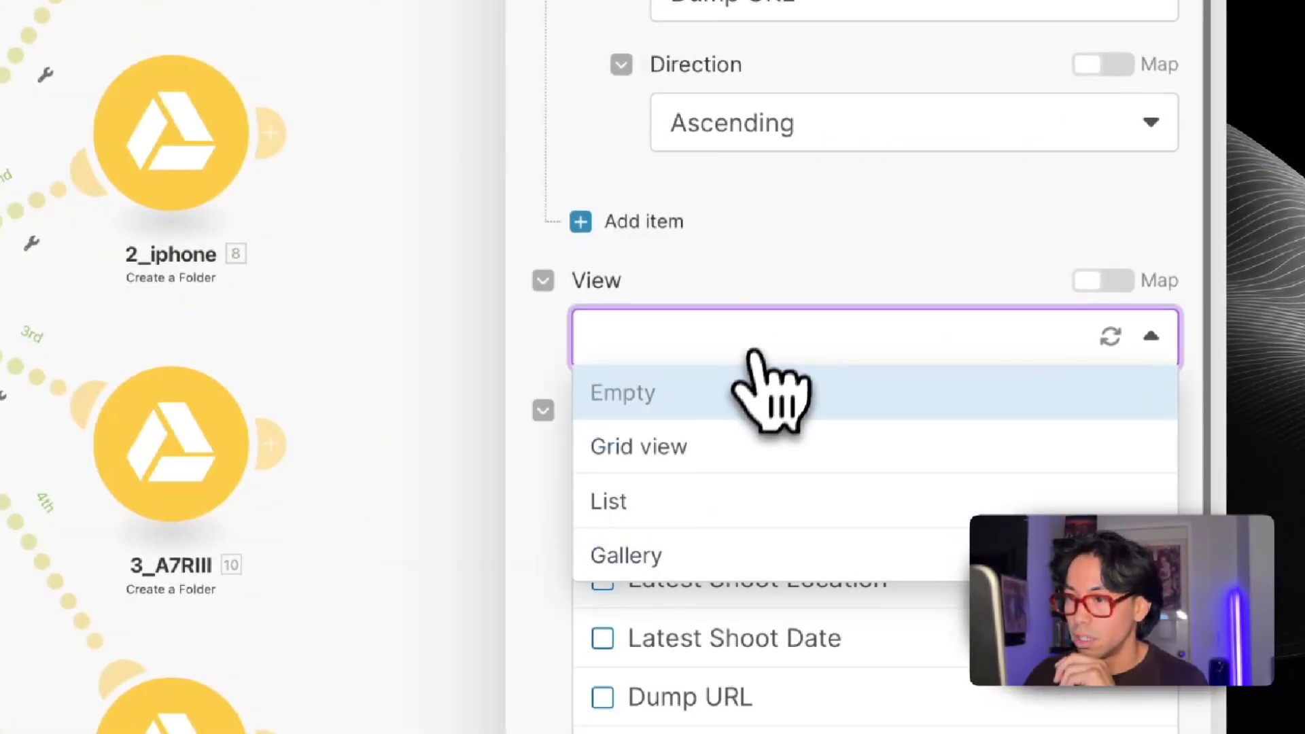
{"action": "left_click", "coordinate": [724, 468]}
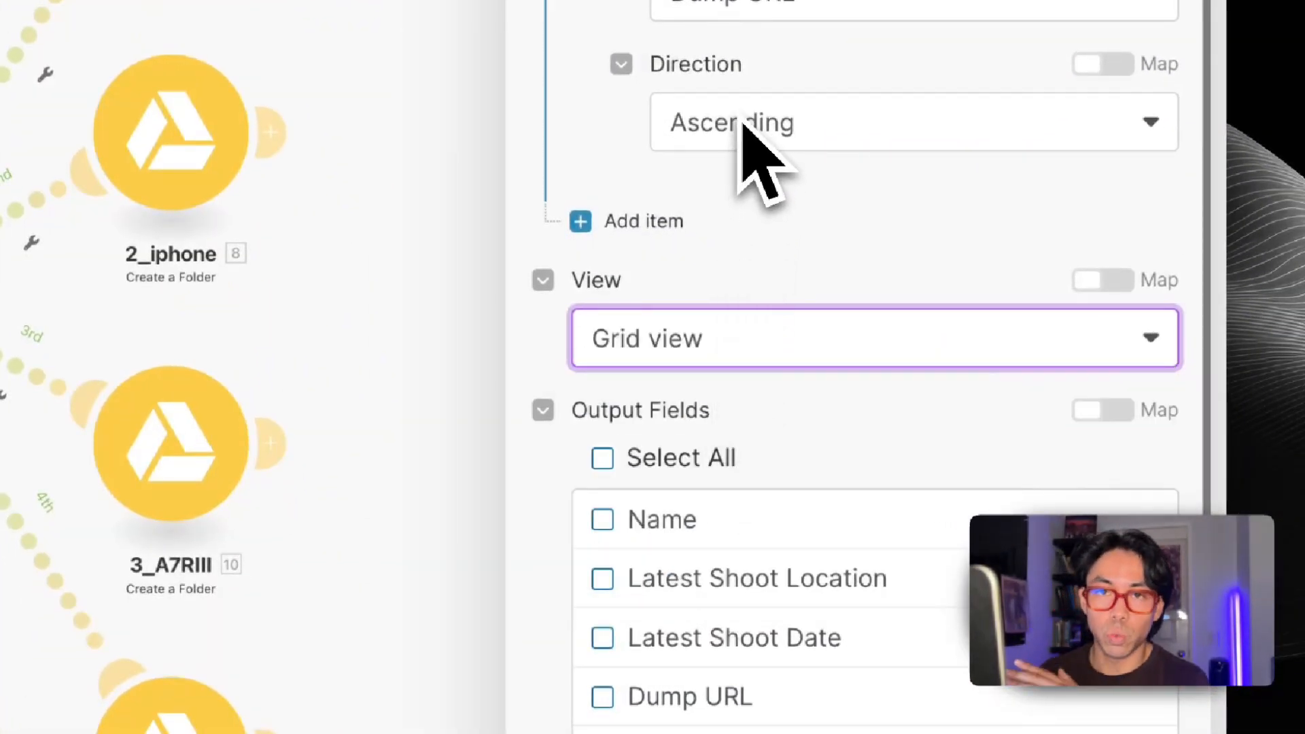
{"action": "scroll", "coordinate": [825, 276], "scroll_direction": "down", "scroll_amount": 8}
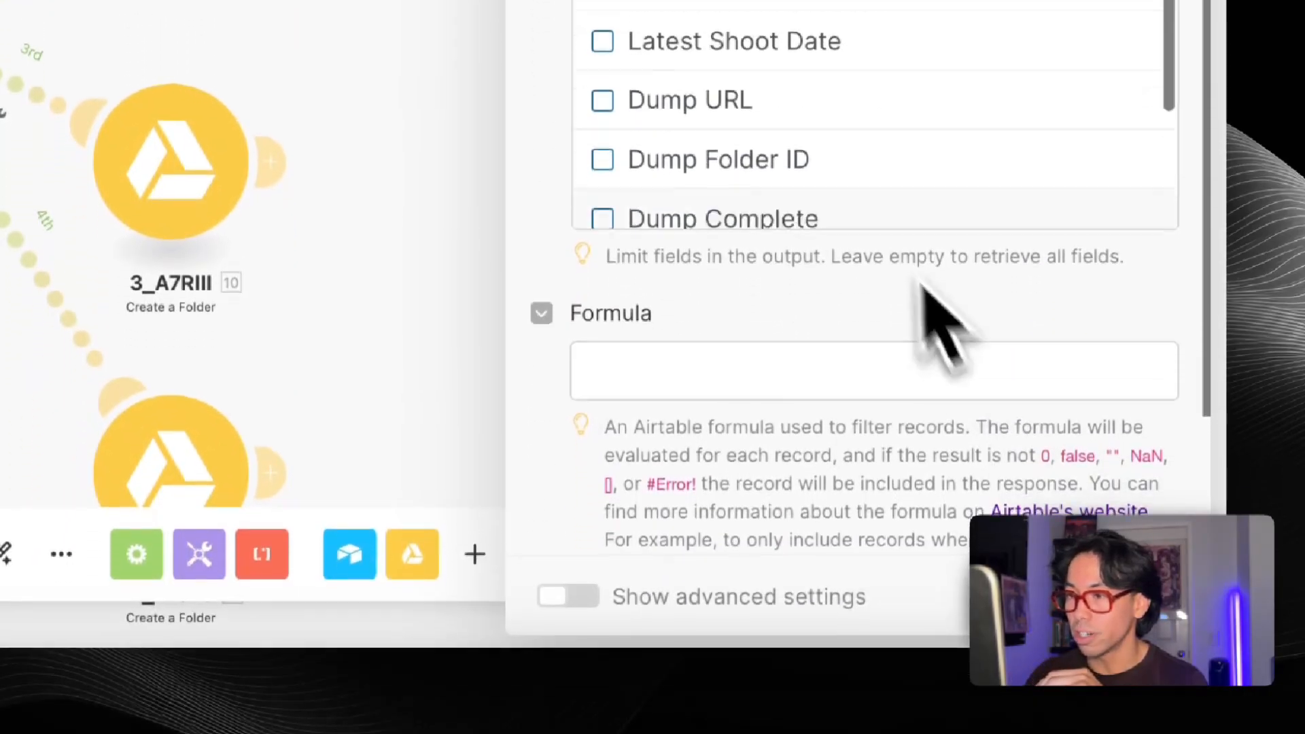
{"action": "left_click", "coordinate": [1159, 586]}
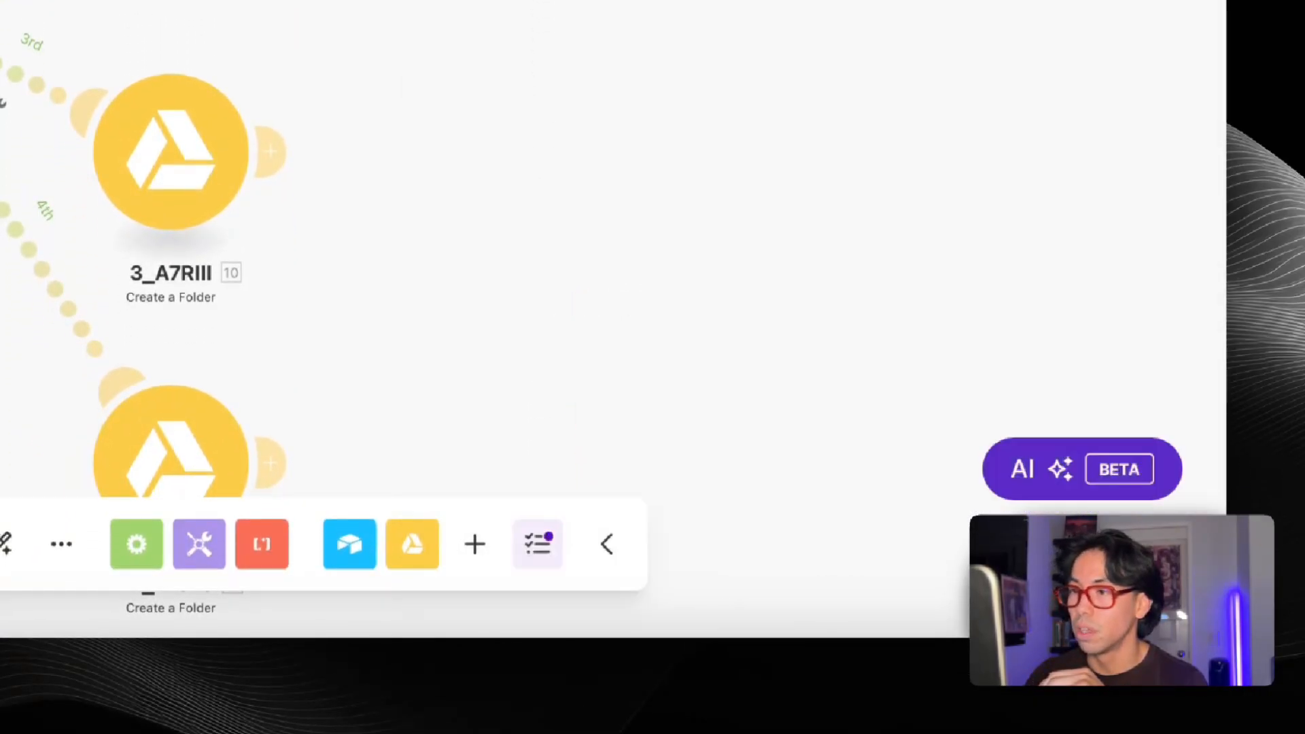
Step: Add an Airtable Update a Record module after the Search Records module
{"action": "left_click_drag", "start_coordinate": [918, 53], "coordinate": [490, 319]}
{"action": "left_click", "coordinate": [354, 287]}
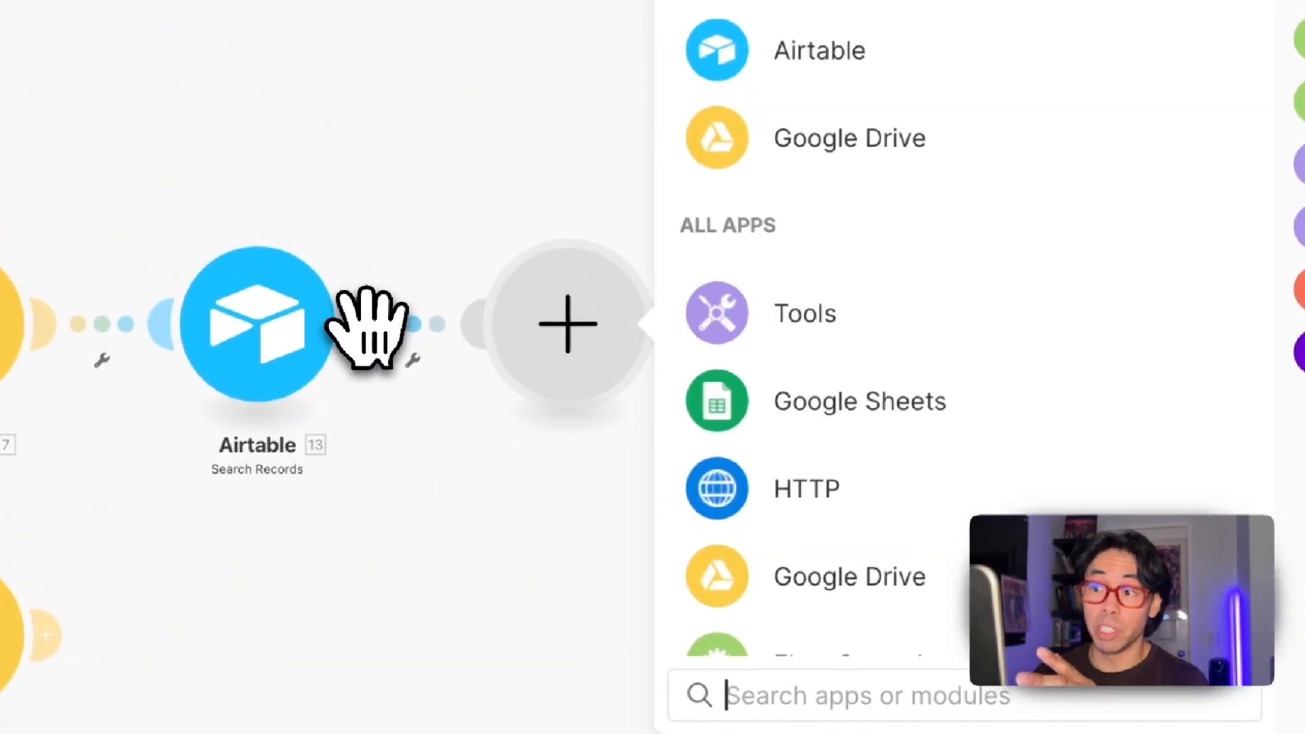
{"action": "left_click", "coordinate": [833, 60]}
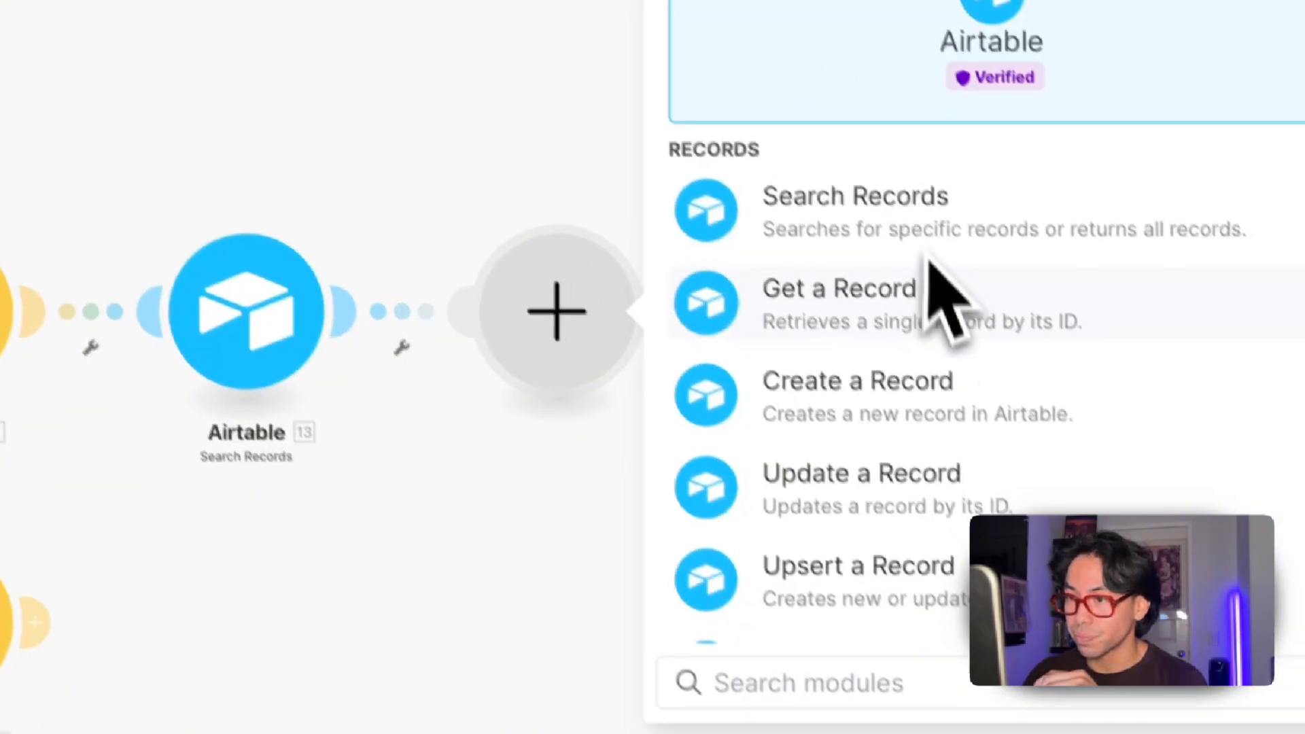
{"action": "left_click", "coordinate": [943, 503]}
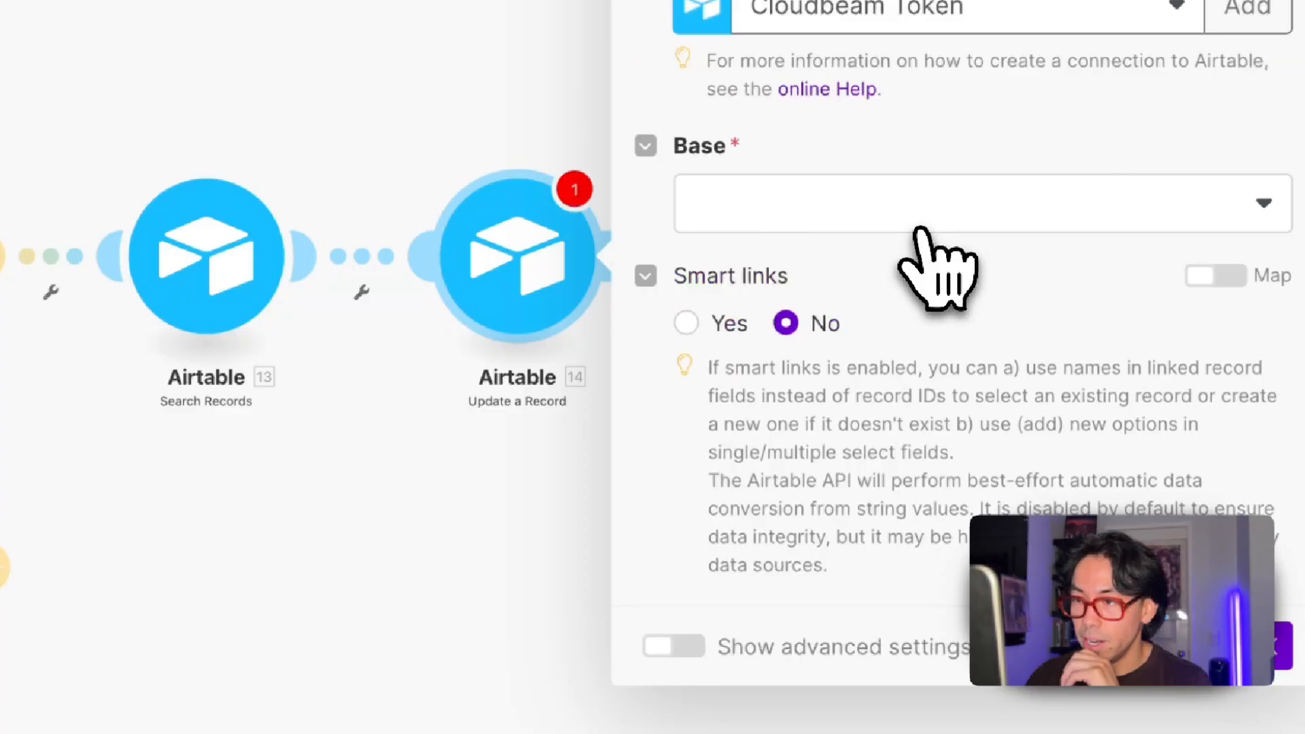
Step: Point the Update a Record module at the Cloudbeam base's CORE table and map its Record ID to the search's Dump URL
{"action": "left_click", "coordinate": [896, 203]}
{"action": "left_click", "coordinate": [886, 257]}
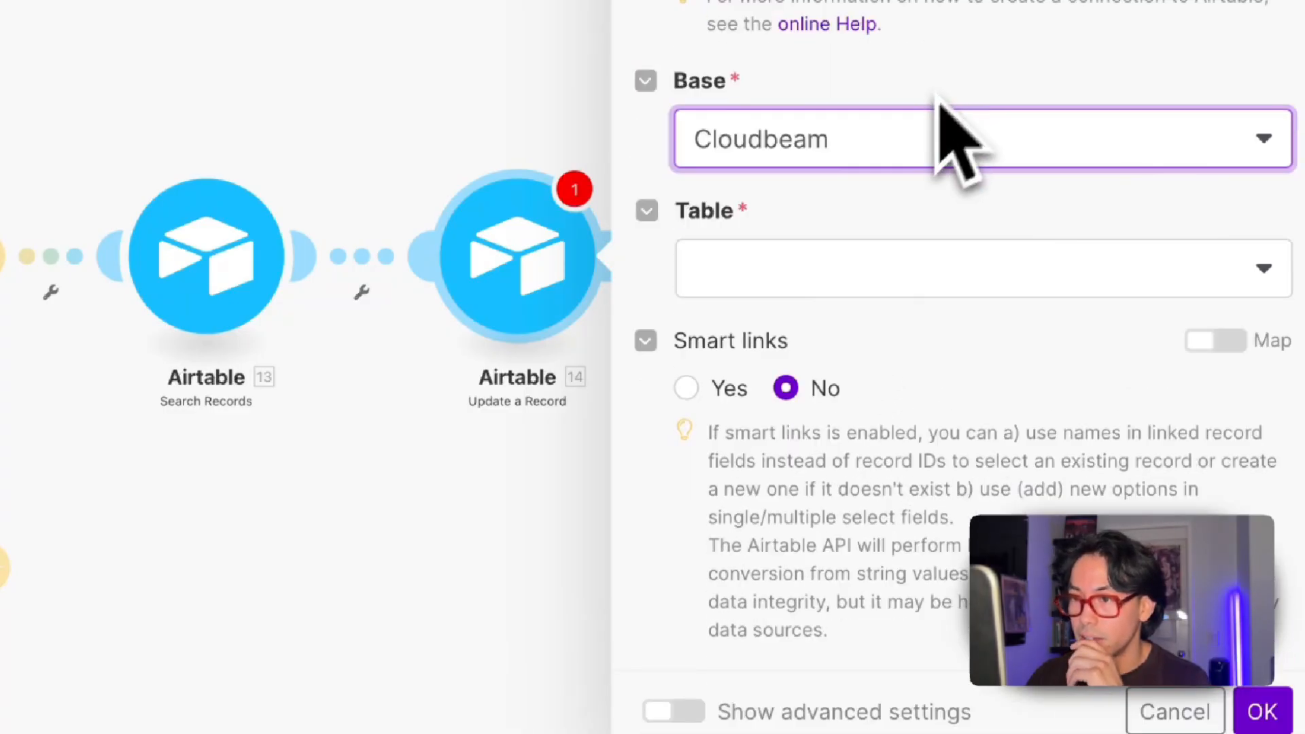
{"action": "left_click", "coordinate": [858, 296]}
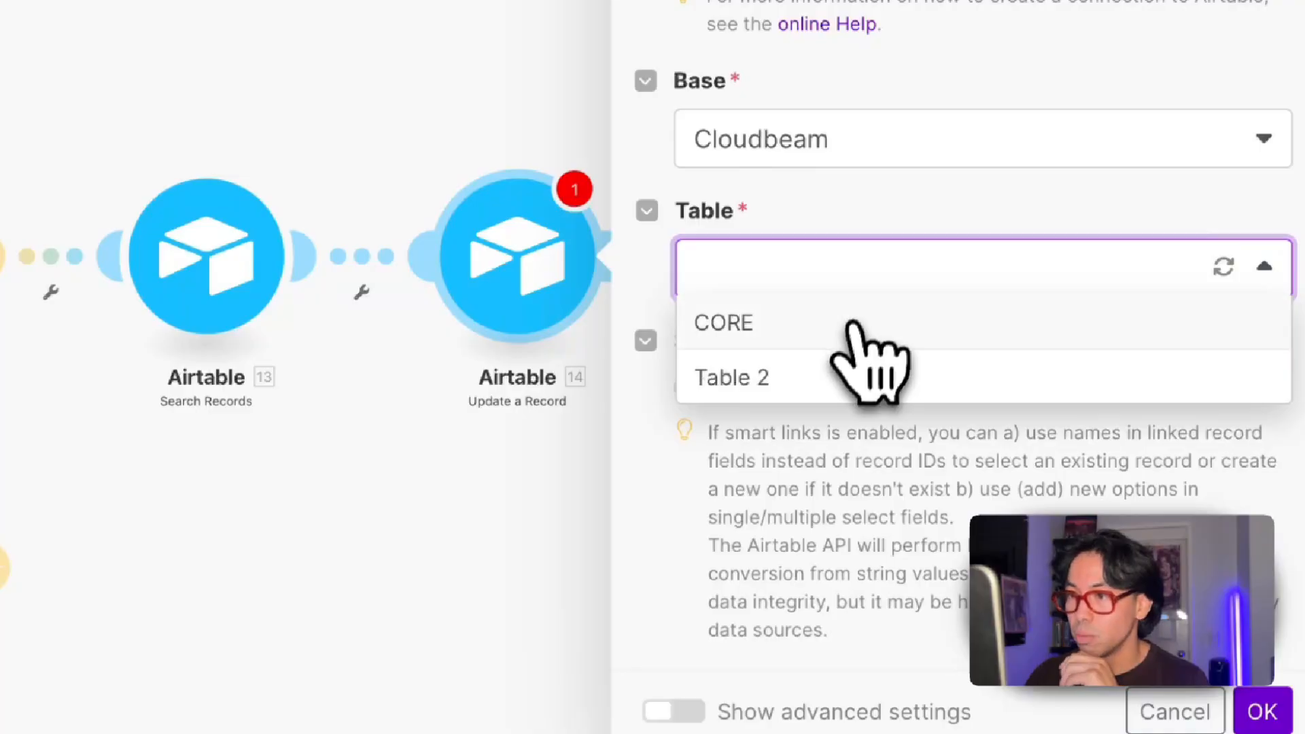
{"action": "left_click", "coordinate": [854, 324]}
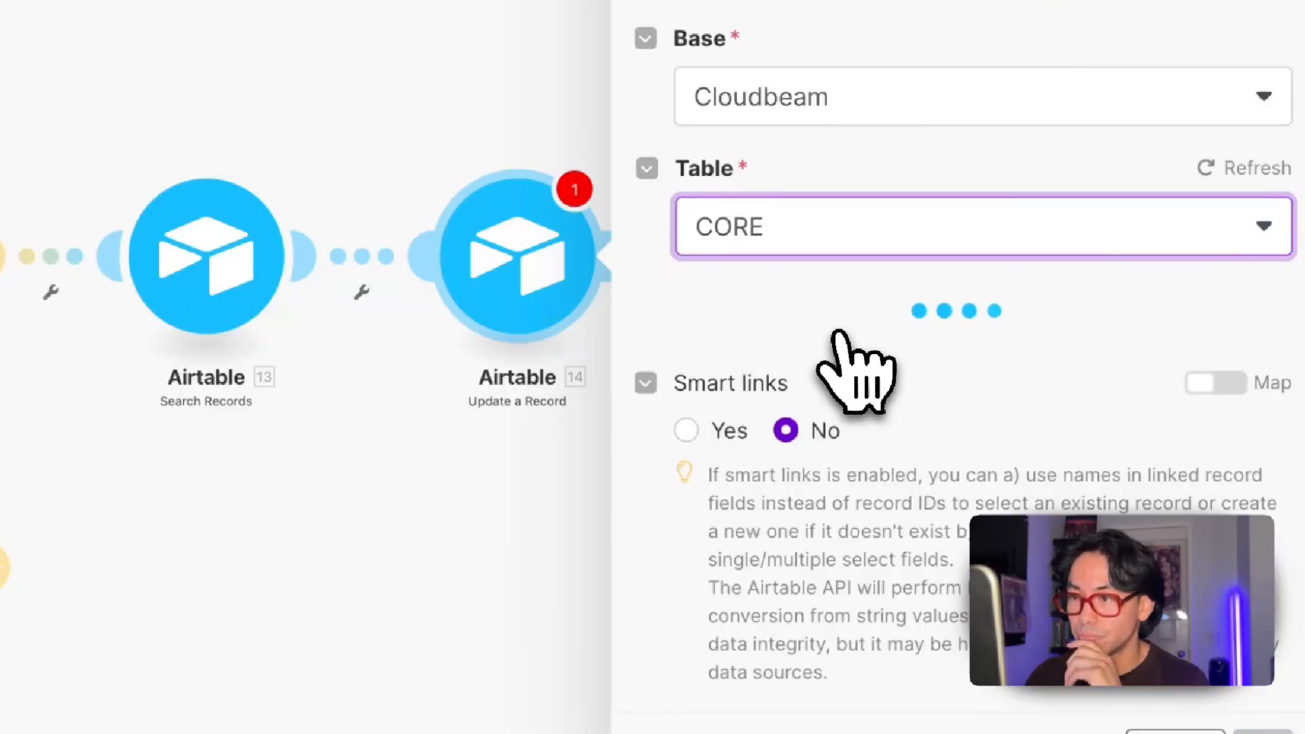
{"action": "left_click", "coordinate": [833, 340]}
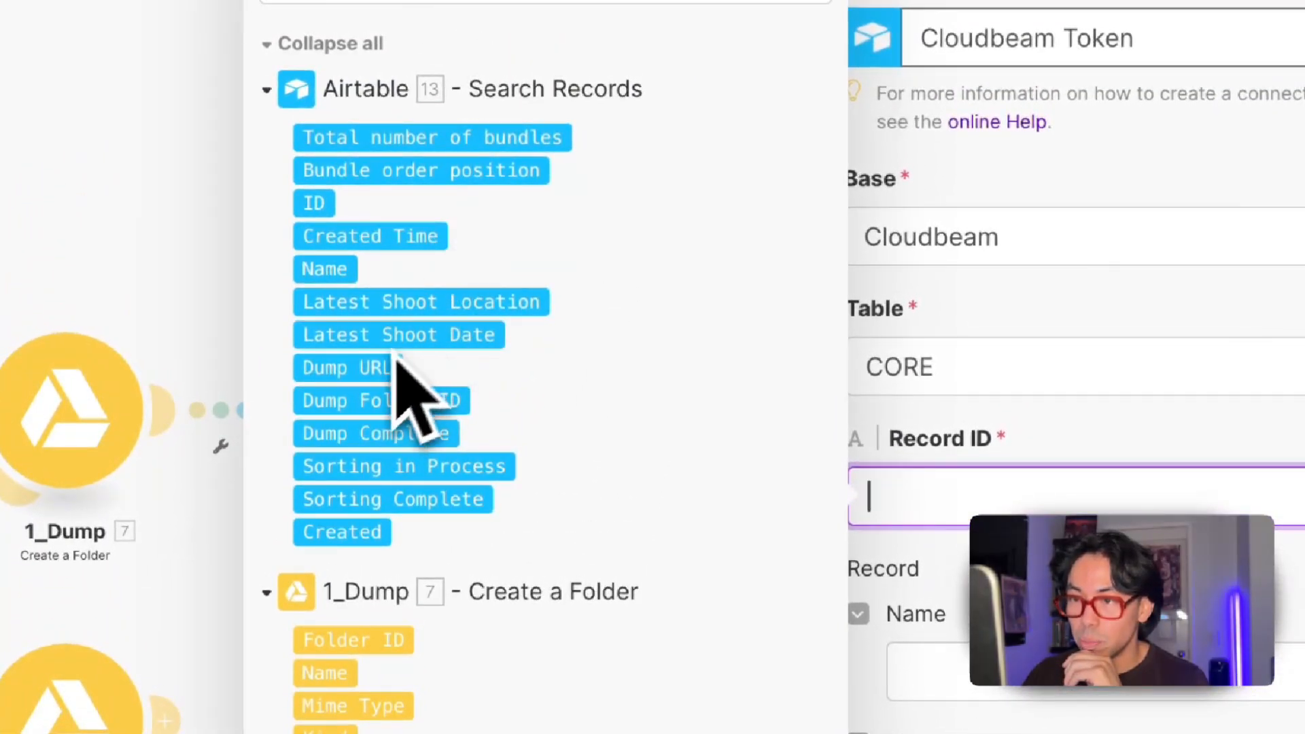
{"action": "left_click_drag", "start_coordinate": [396, 359], "coordinate": [741, 299]}
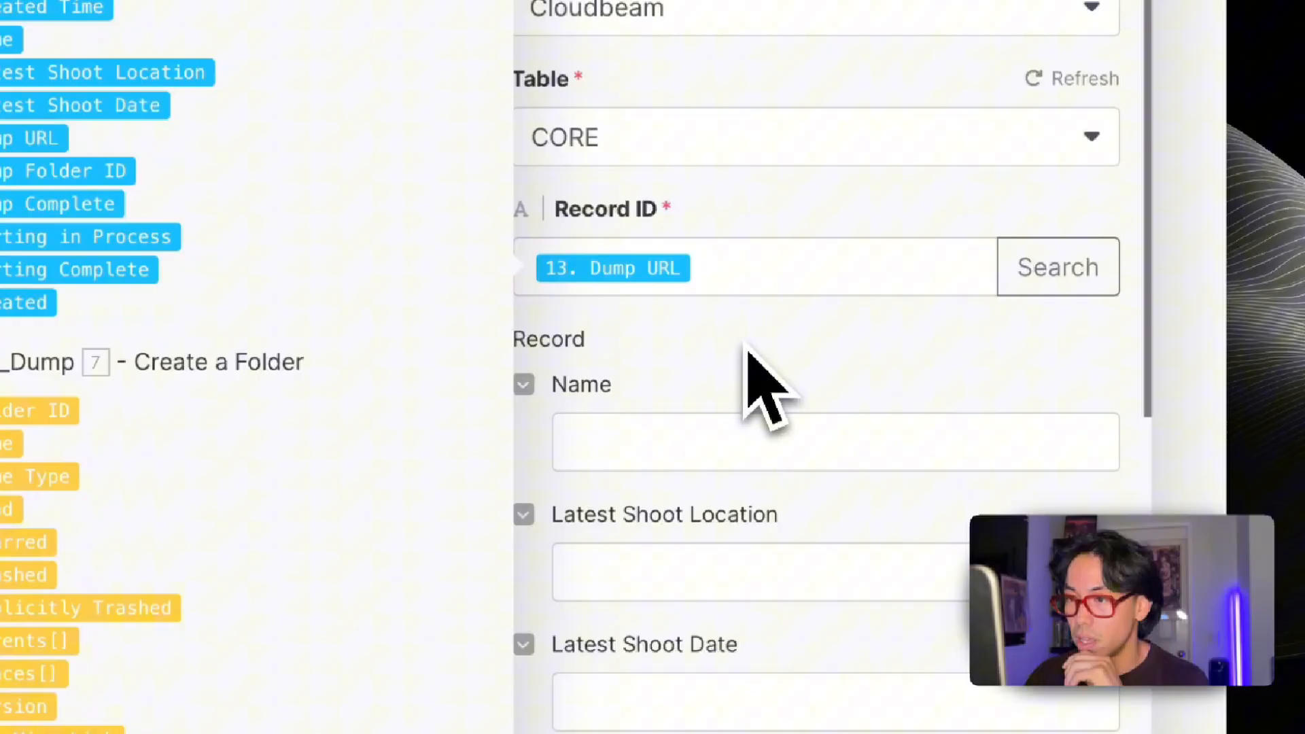
Step: Map the updated record's Dump URL field to the Web View Link of the 1_Dump folder
{"action": "scroll", "coordinate": [762, 387], "scroll_direction": "down", "scroll_amount": 5}
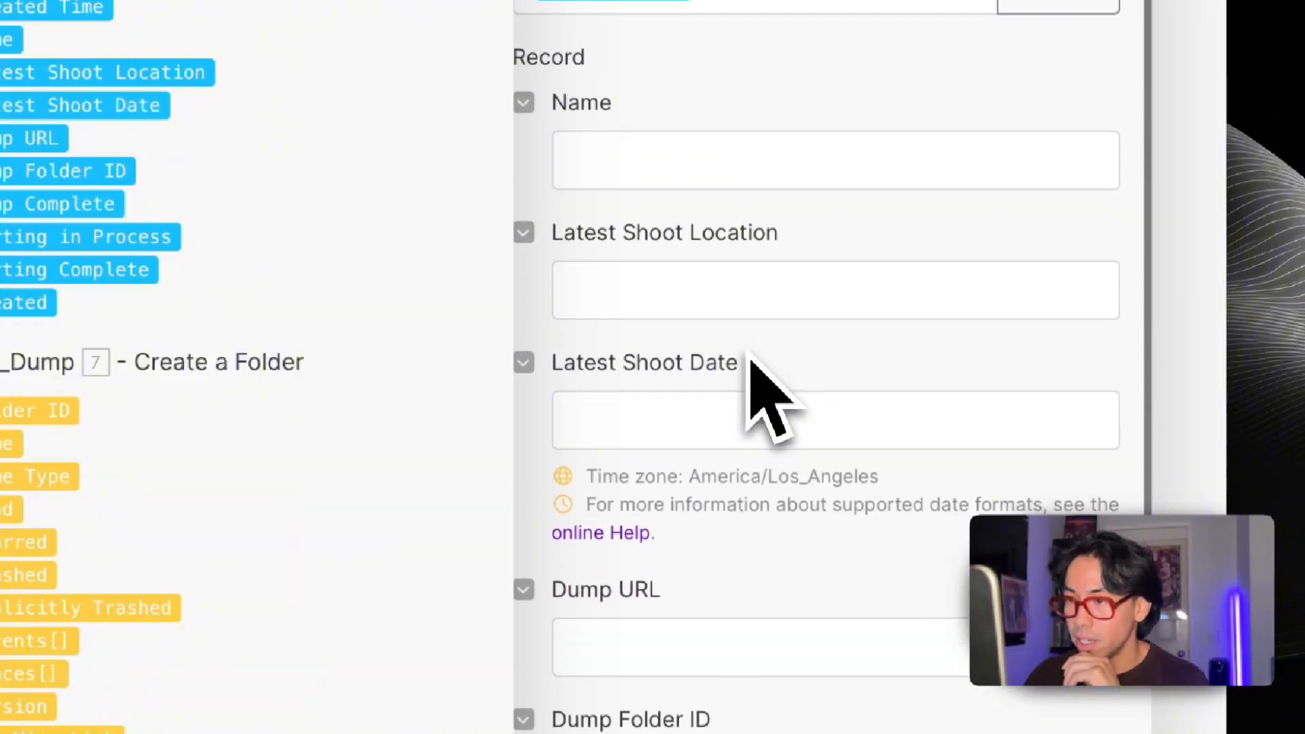
{"action": "scroll", "coordinate": [746, 353], "scroll_direction": "down", "scroll_amount": 2}
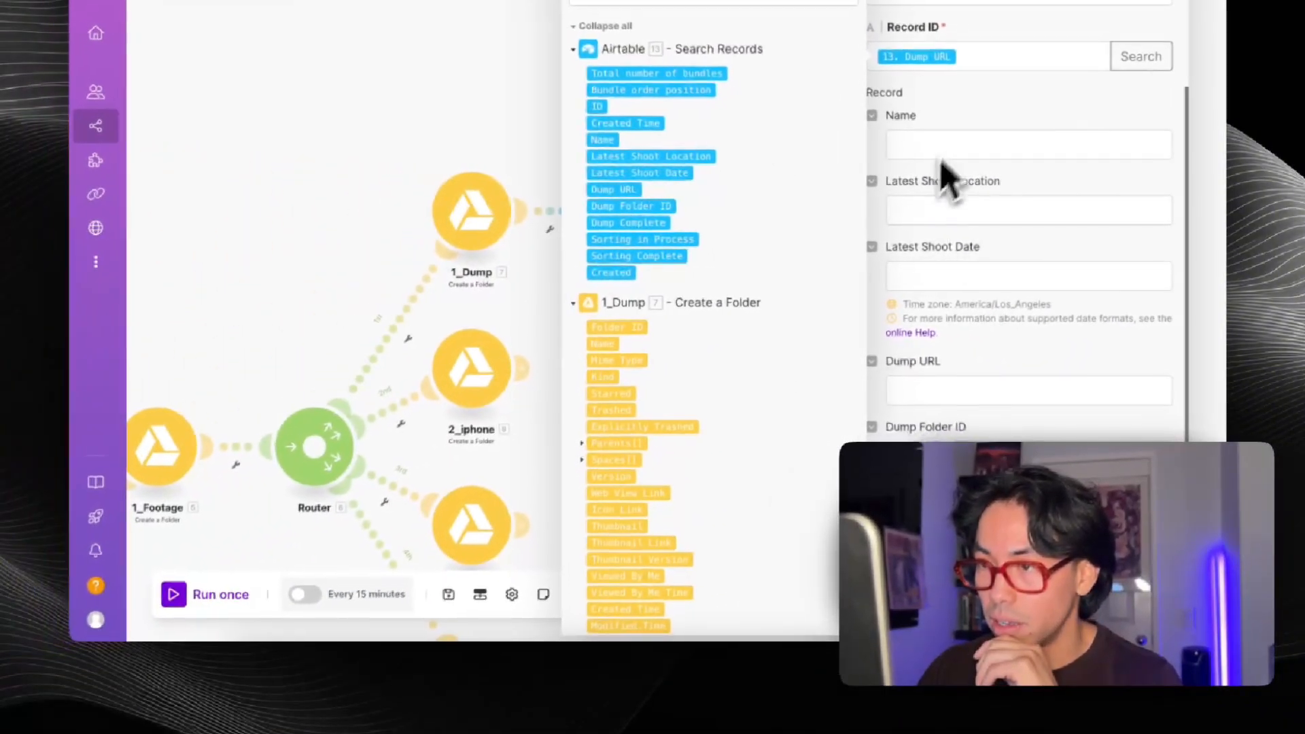
{"action": "scroll", "coordinate": [997, 268], "scroll_direction": "down", "scroll_amount": 2}
{"action": "left_click", "coordinate": [969, 309]}
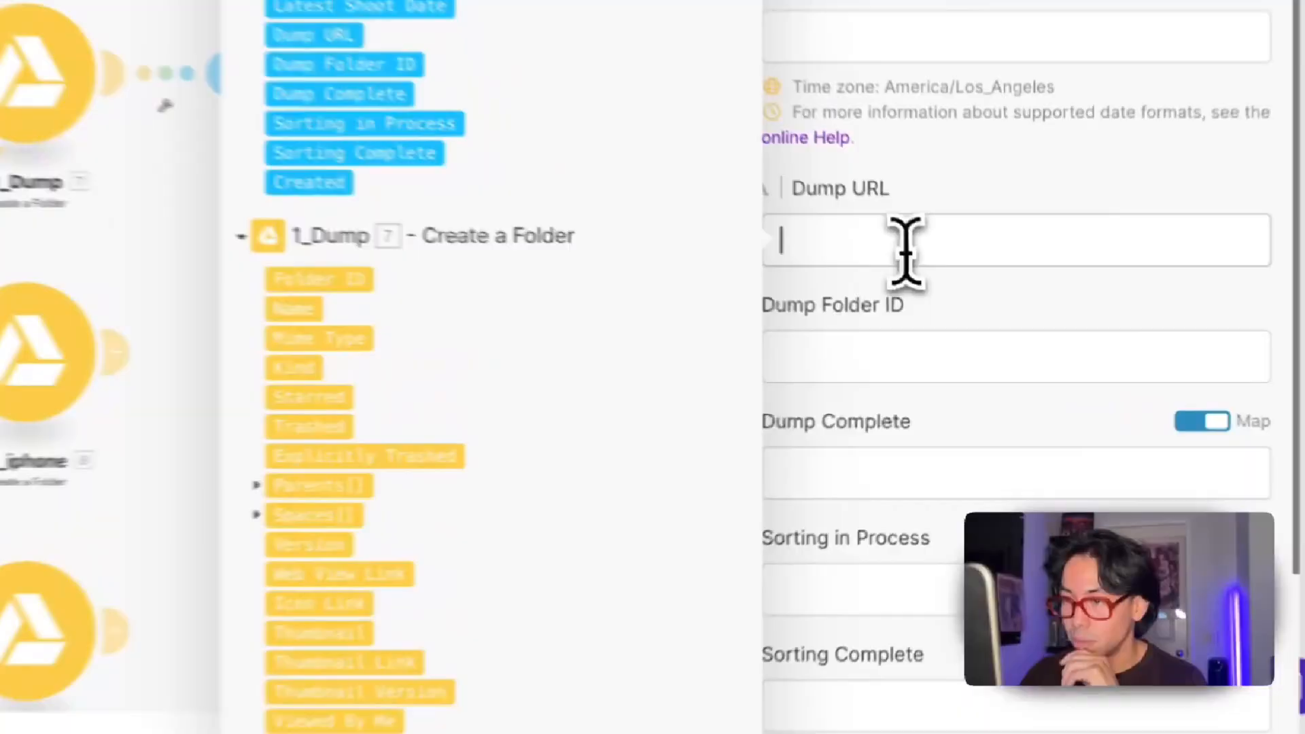
{"action": "scroll", "coordinate": [454, 402], "scroll_direction": "down", "scroll_amount": 4}
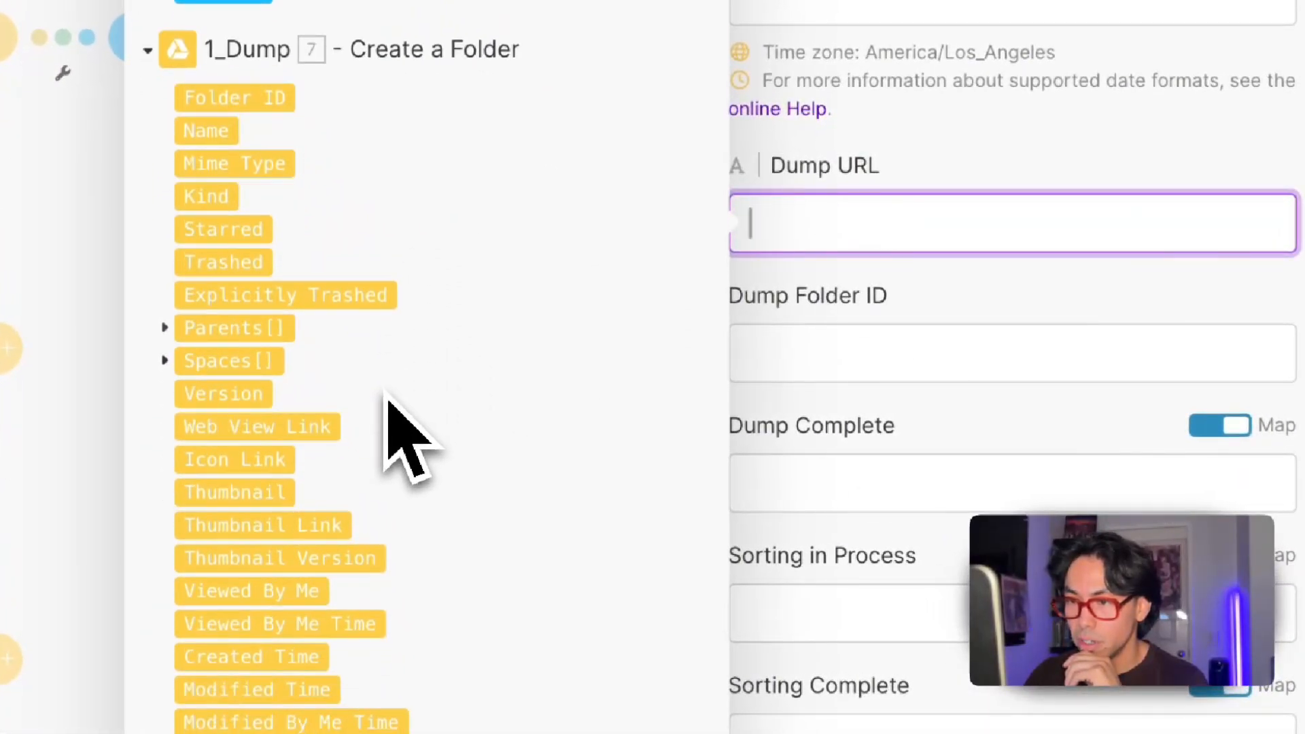
{"action": "scroll", "coordinate": [386, 394], "scroll_direction": "down", "scroll_amount": 2}
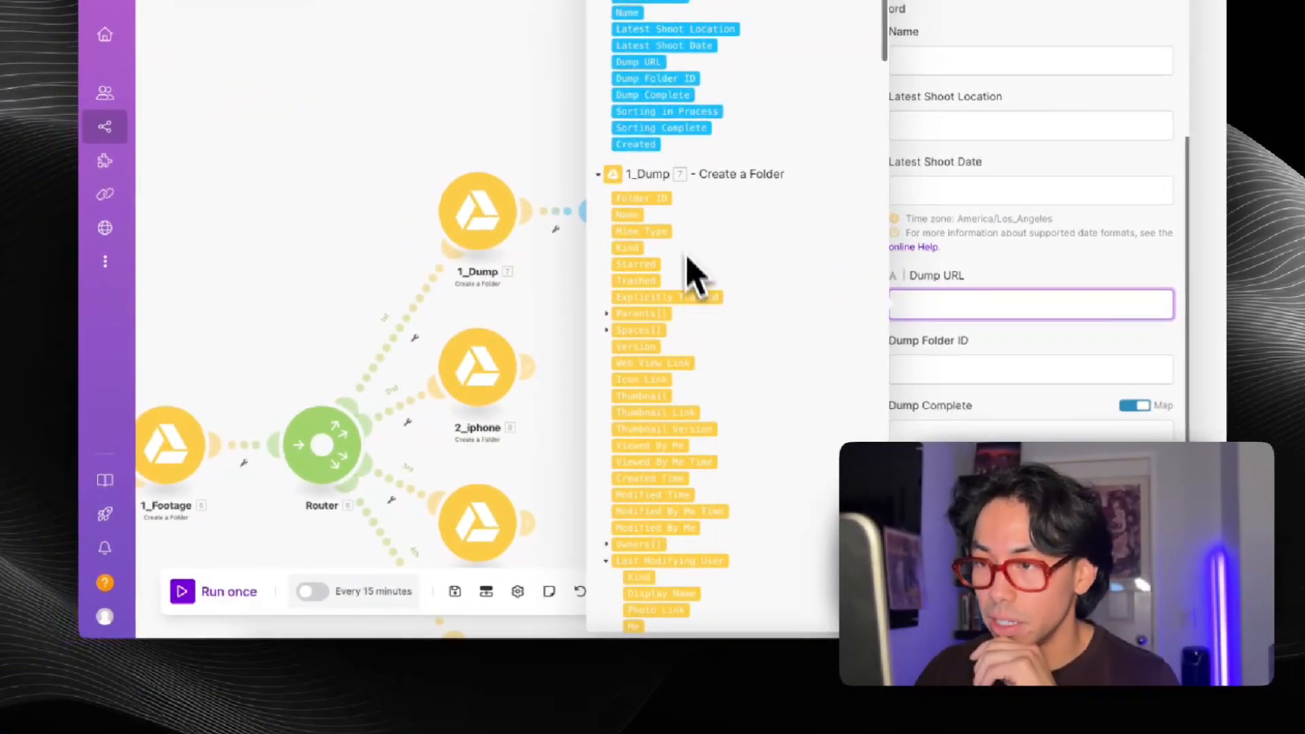
{"action": "scroll", "coordinate": [671, 242], "scroll_direction": "up", "scroll_amount": 3}
{"action": "scroll", "coordinate": [671, 233], "scroll_direction": "down", "scroll_amount": 5}
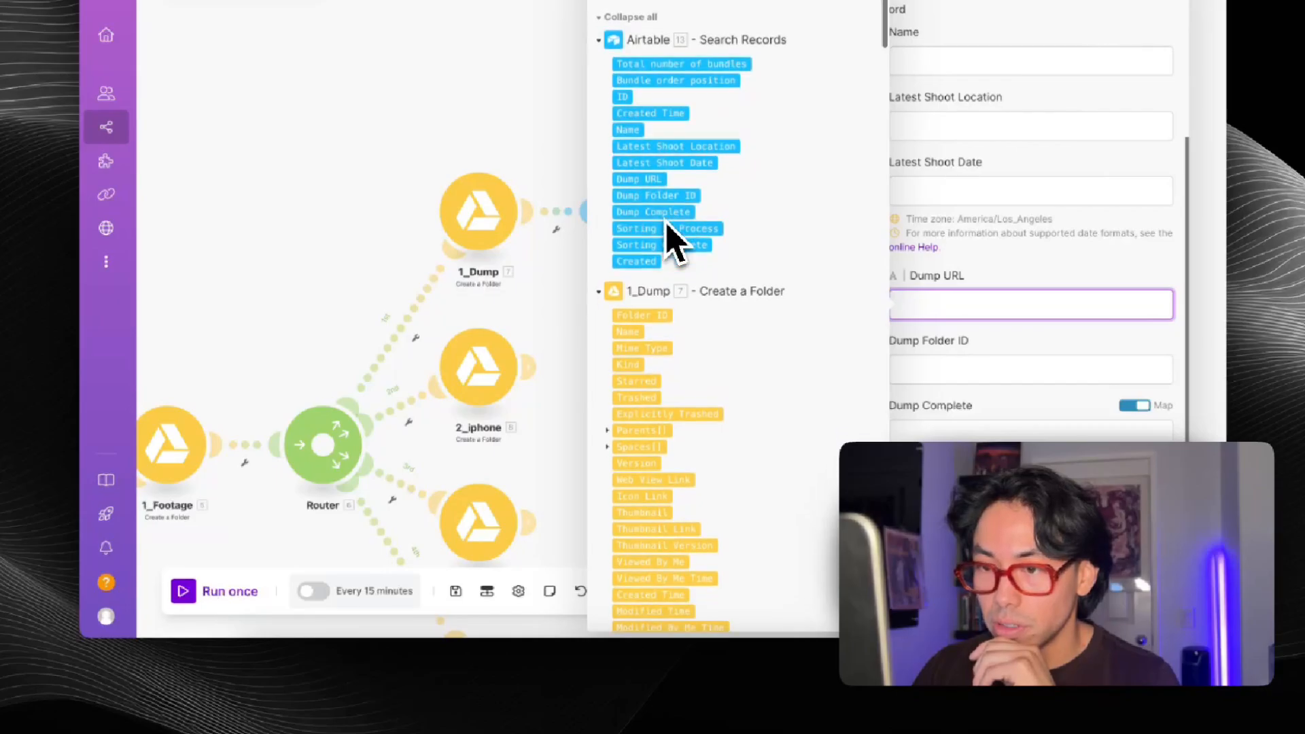
{"action": "scroll", "coordinate": [668, 231], "scroll_direction": "down", "scroll_amount": 1}
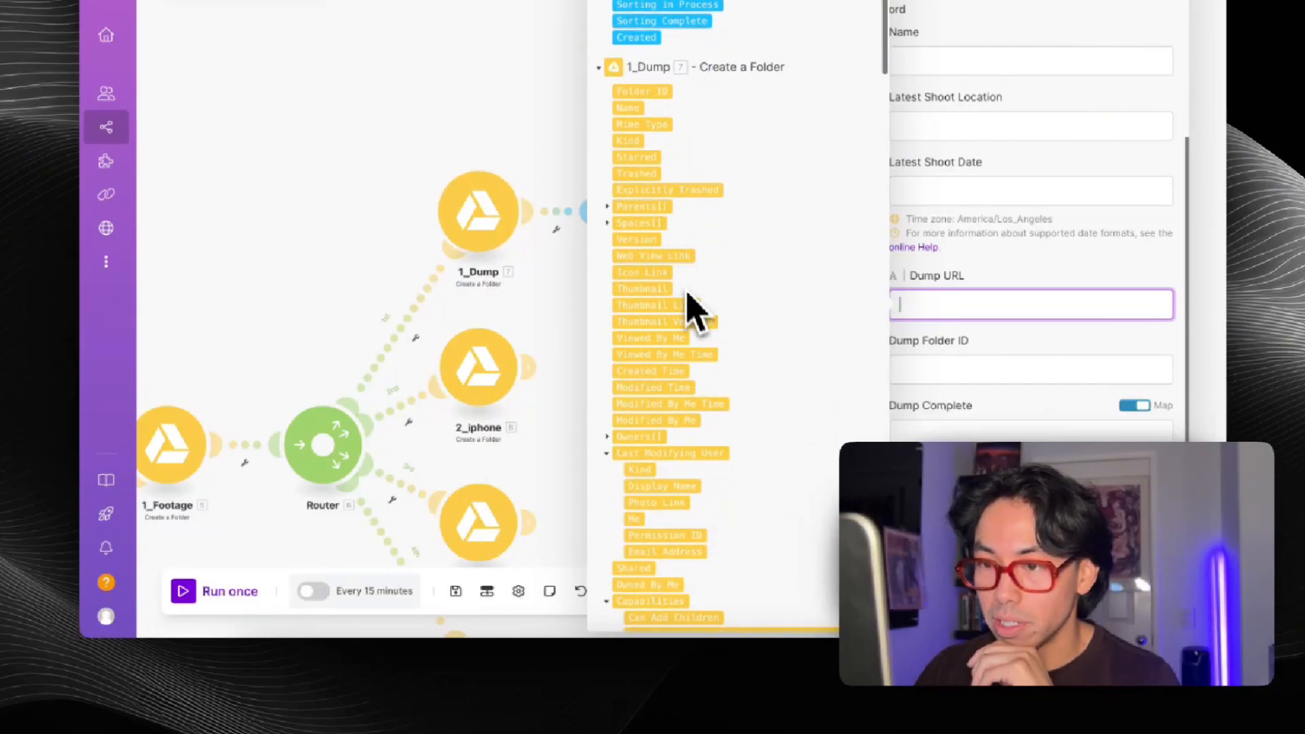
{"action": "scroll", "coordinate": [693, 310], "scroll_direction": "down", "scroll_amount": 5}
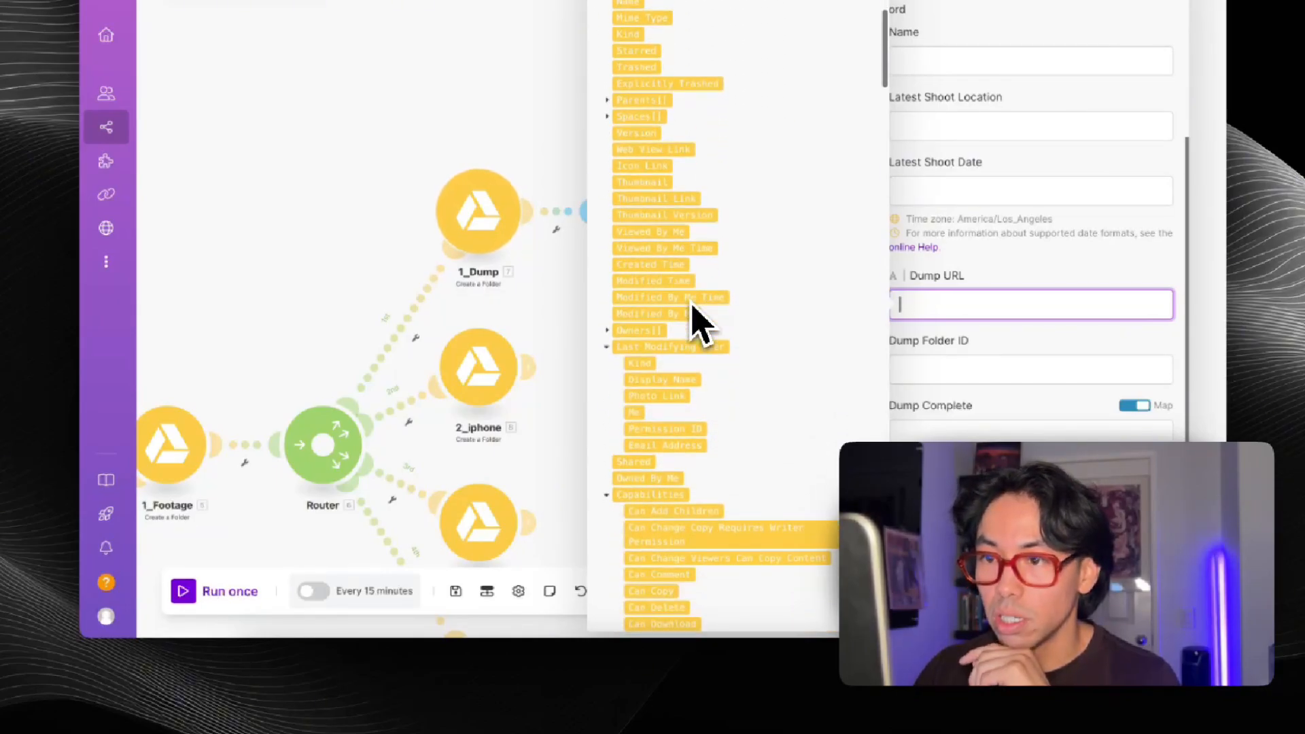
{"action": "scroll", "coordinate": [699, 319], "scroll_direction": "up", "scroll_amount": 4}
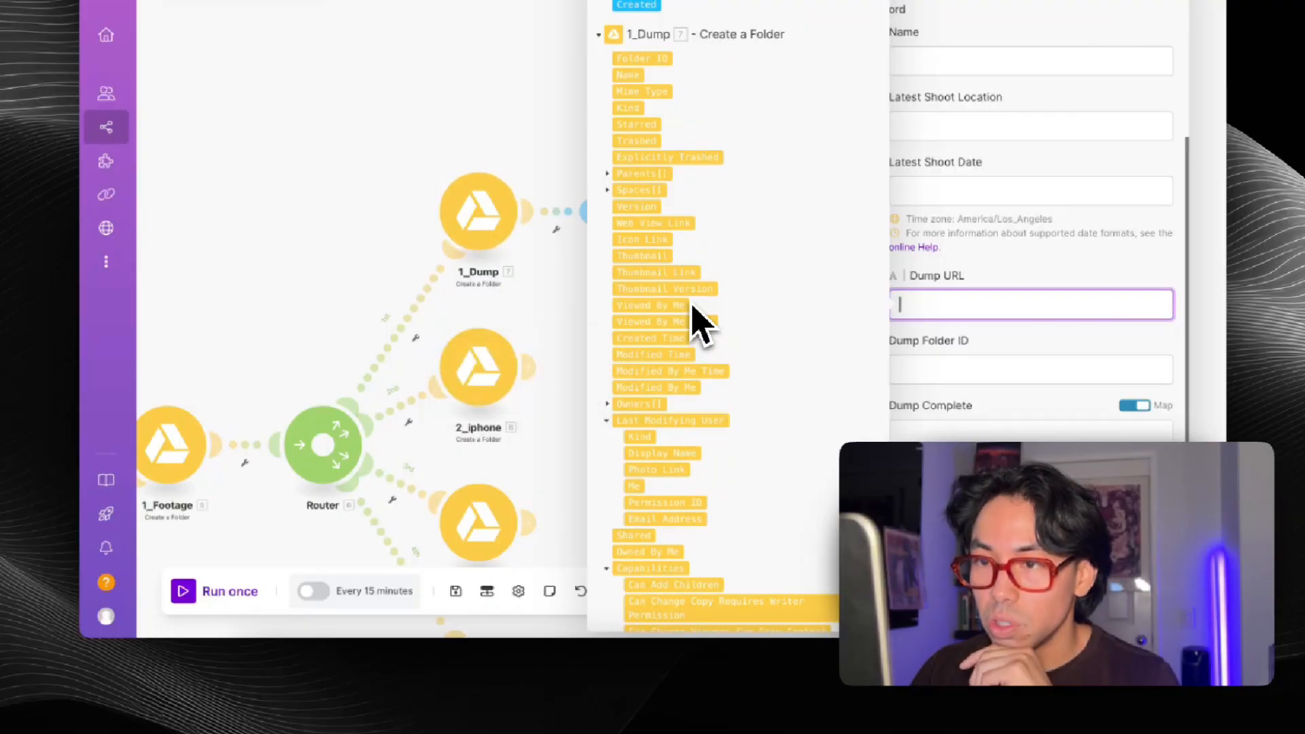
{"action": "scroll", "coordinate": [701, 324], "scroll_direction": "down", "scroll_amount": 1}
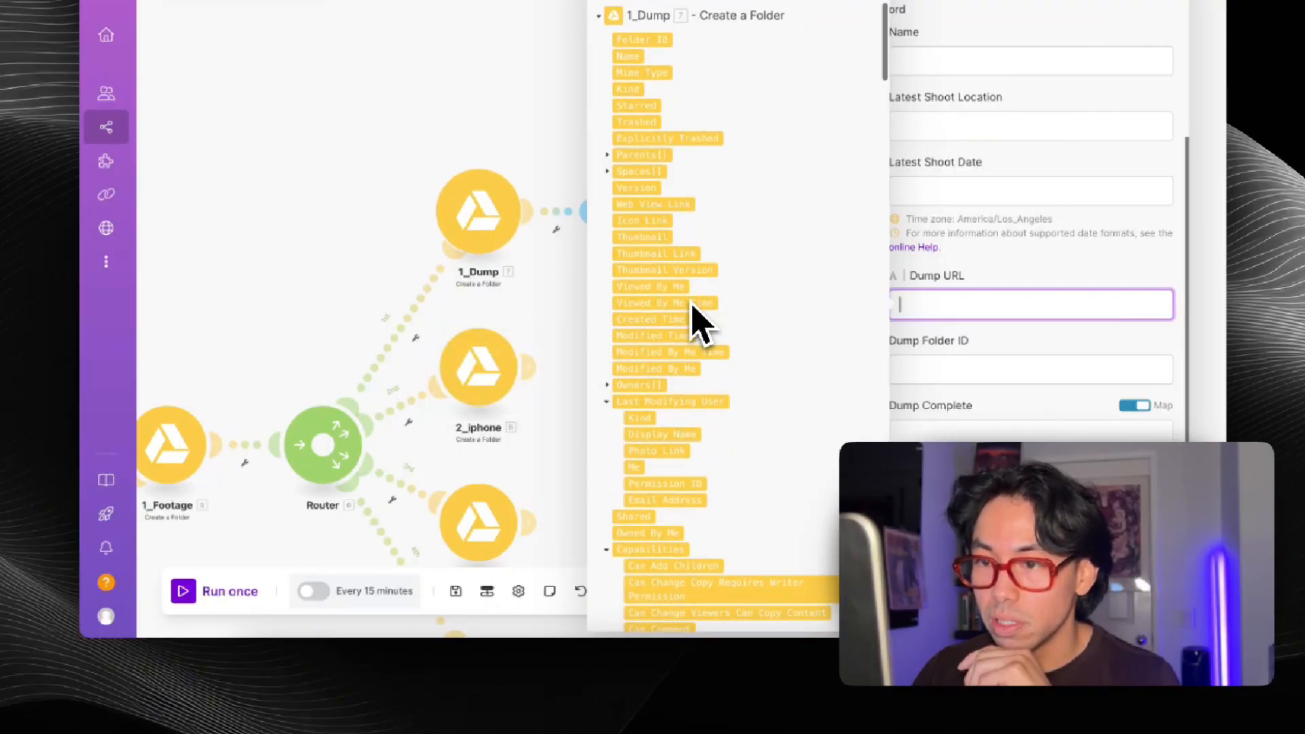
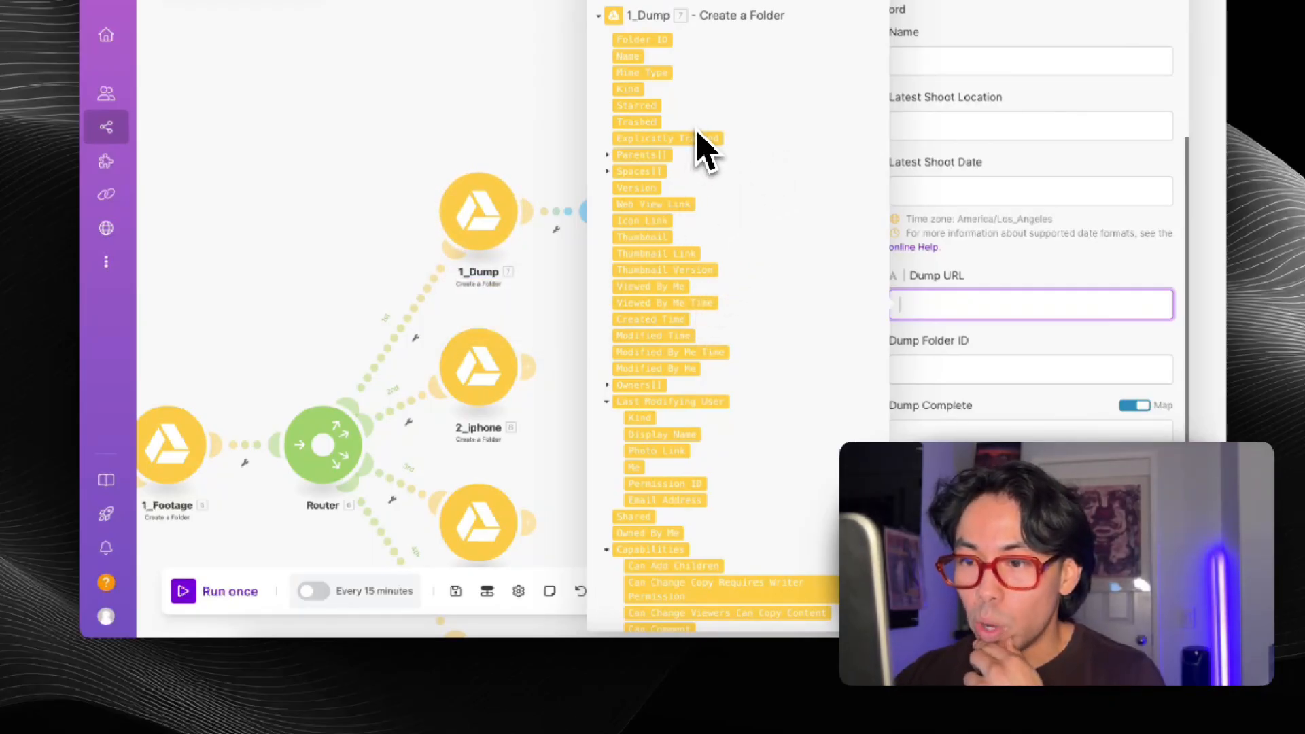
{"action": "scroll", "coordinate": [662, 261], "scroll_direction": "down", "scroll_amount": 10}
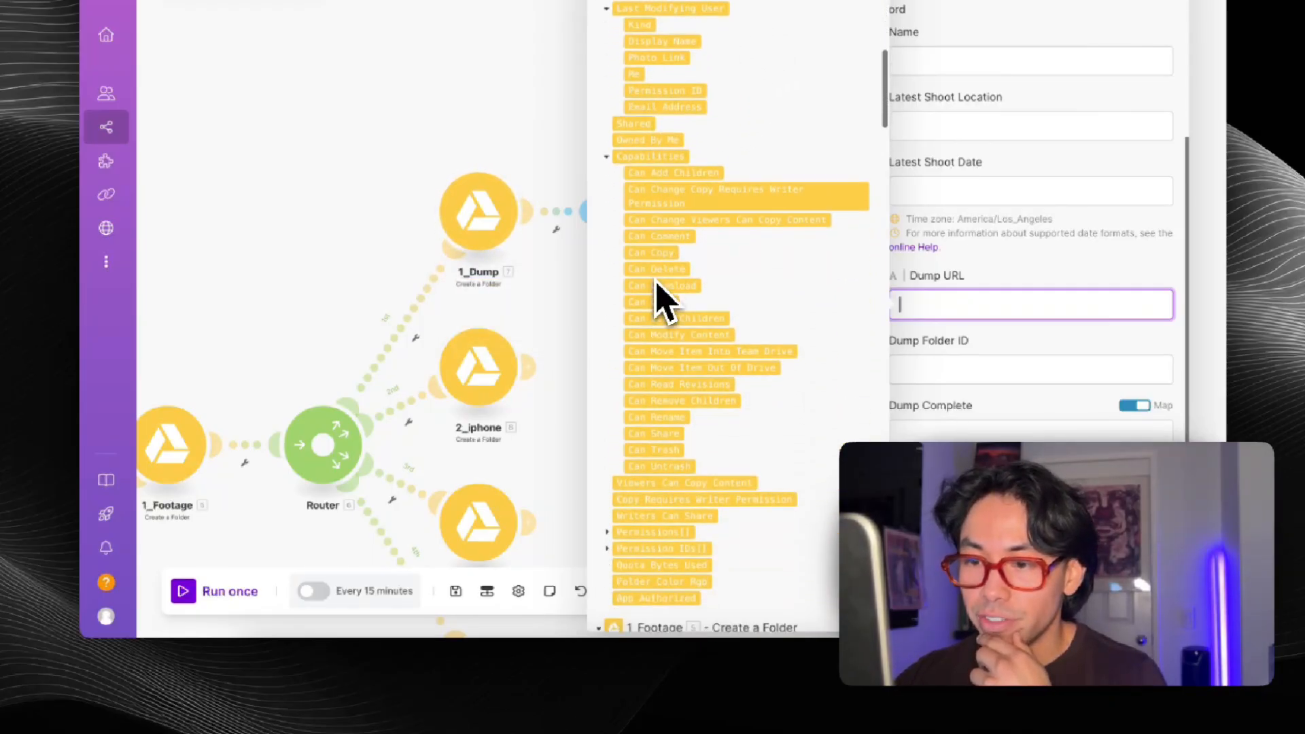
{"action": "scroll", "coordinate": [662, 299], "scroll_direction": "down", "scroll_amount": 3}
{"action": "scroll", "coordinate": [662, 299], "scroll_direction": "up", "scroll_amount": 10}
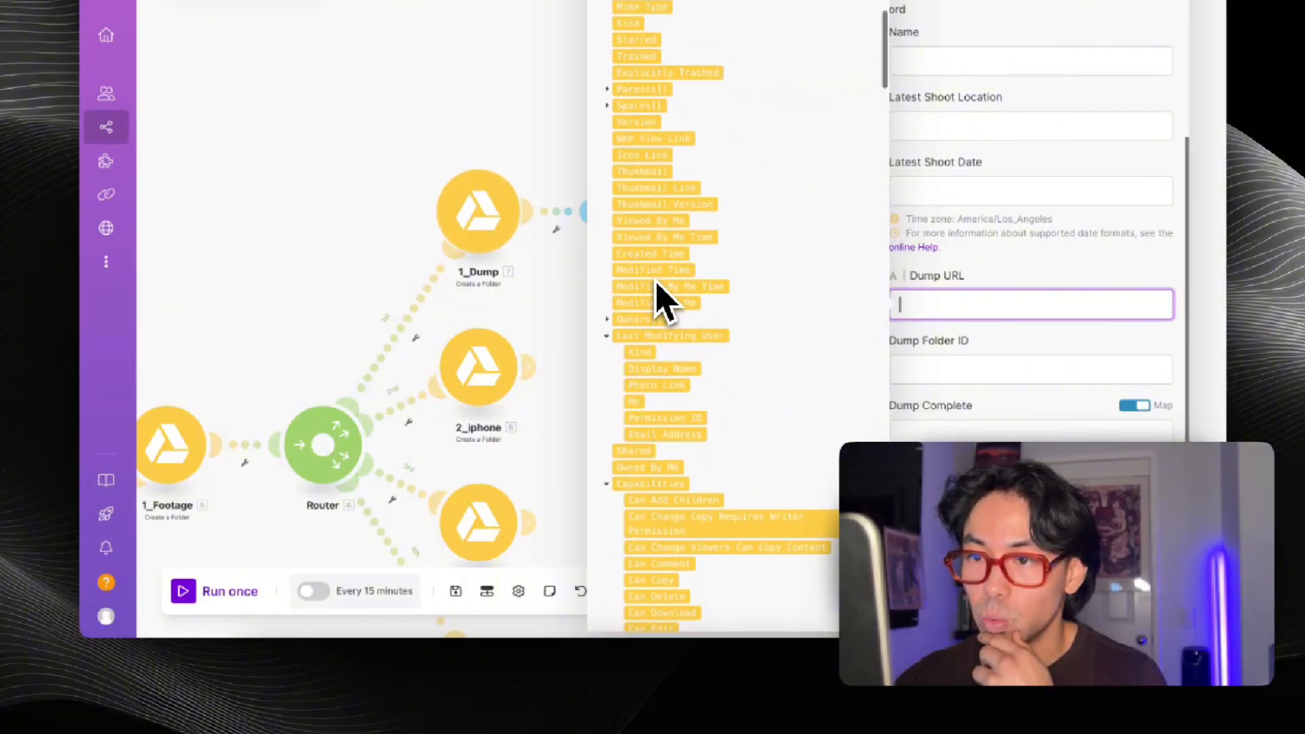
{"action": "left_click_drag", "start_coordinate": [682, 207], "coordinate": [974, 315]}
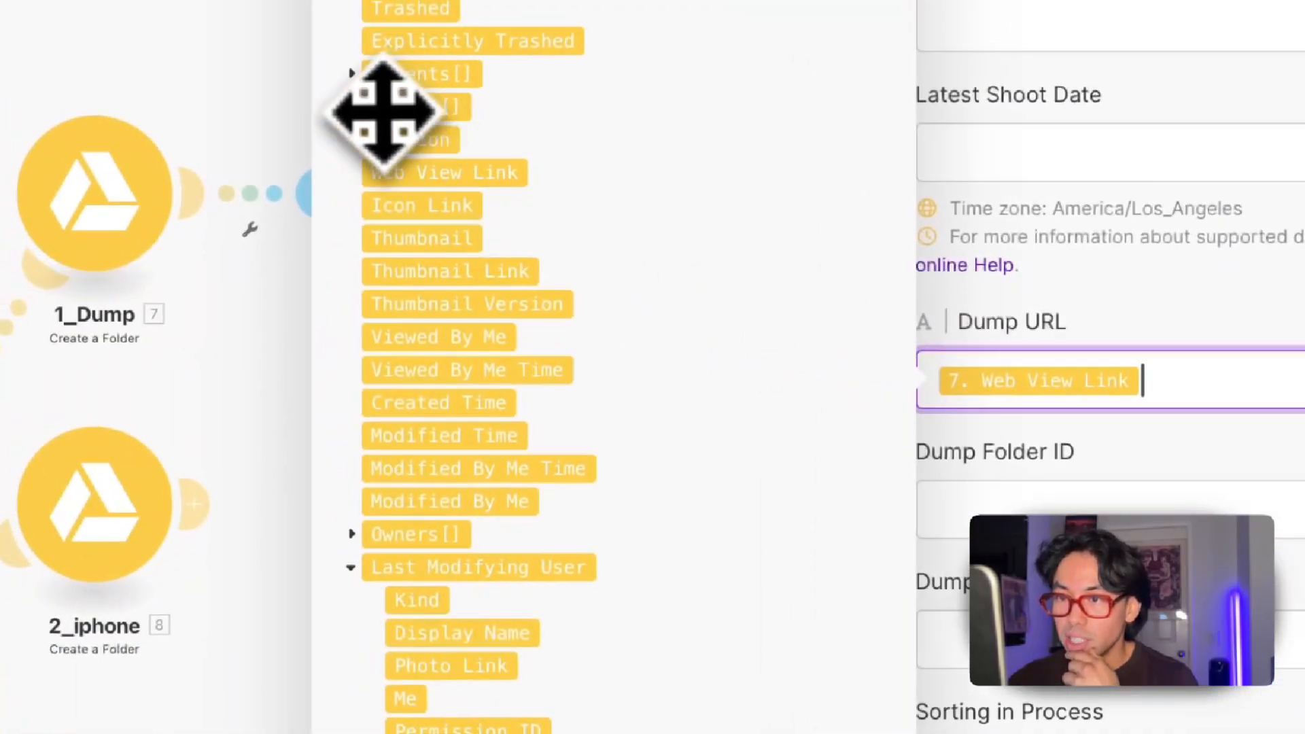
Step: Map the updated record's Dump Folder ID field to the Folder ID of the 1_Dump folder
{"action": "left_click", "coordinate": [172, 48]}
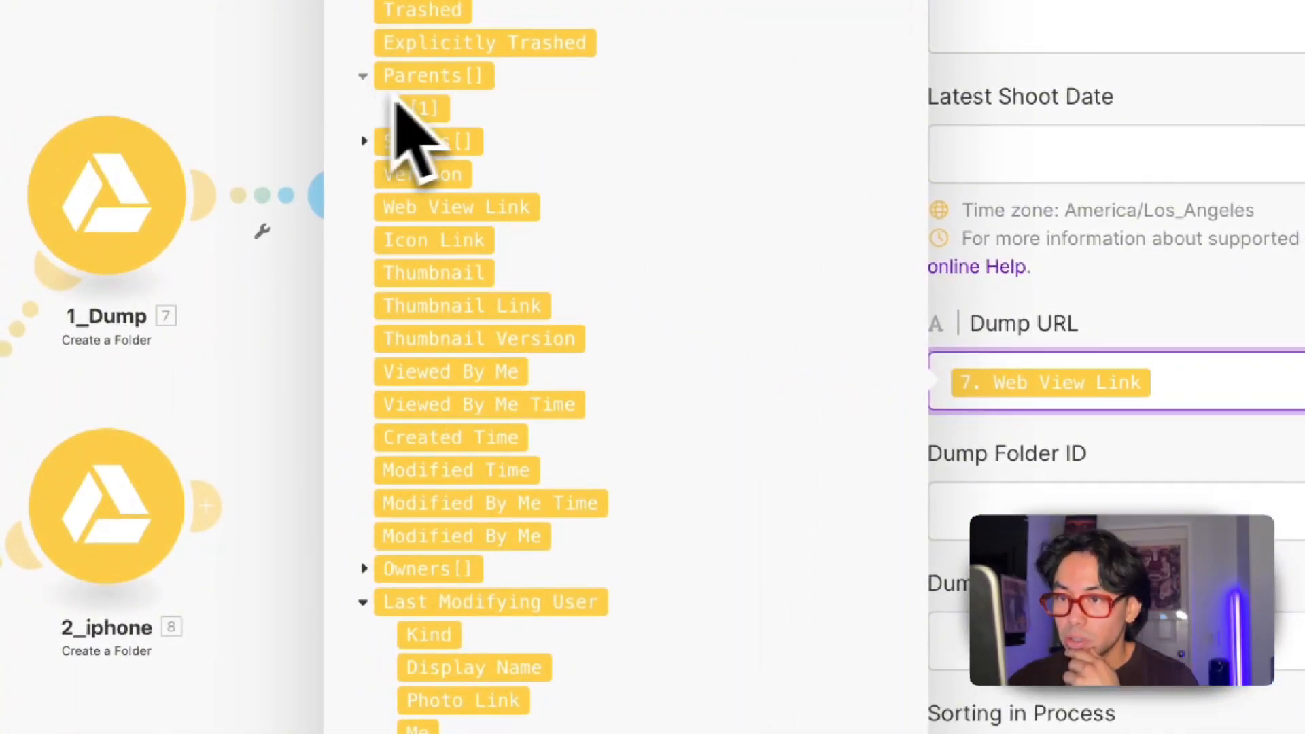
{"action": "left_click", "coordinate": [370, 142]}
{"action": "scroll", "coordinate": [476, 210], "scroll_direction": "down", "scroll_amount": 2}
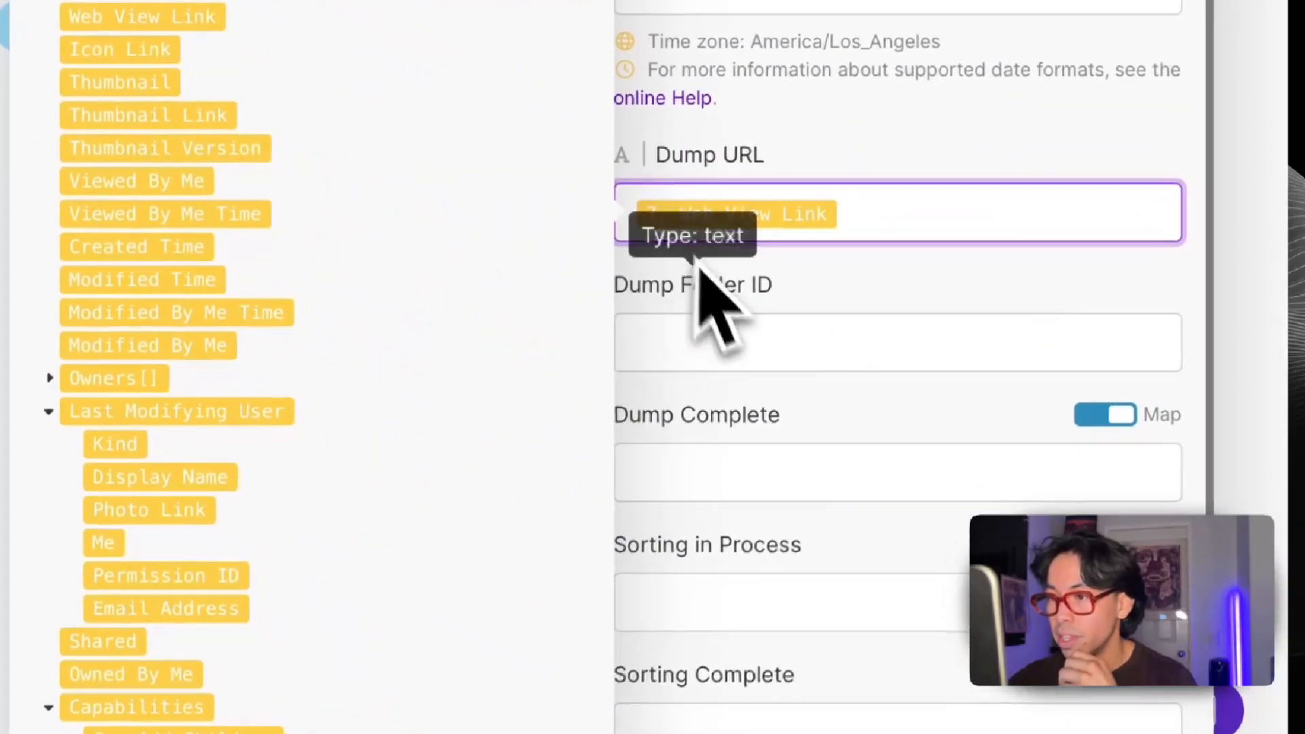
{"action": "left_click", "coordinate": [715, 344]}
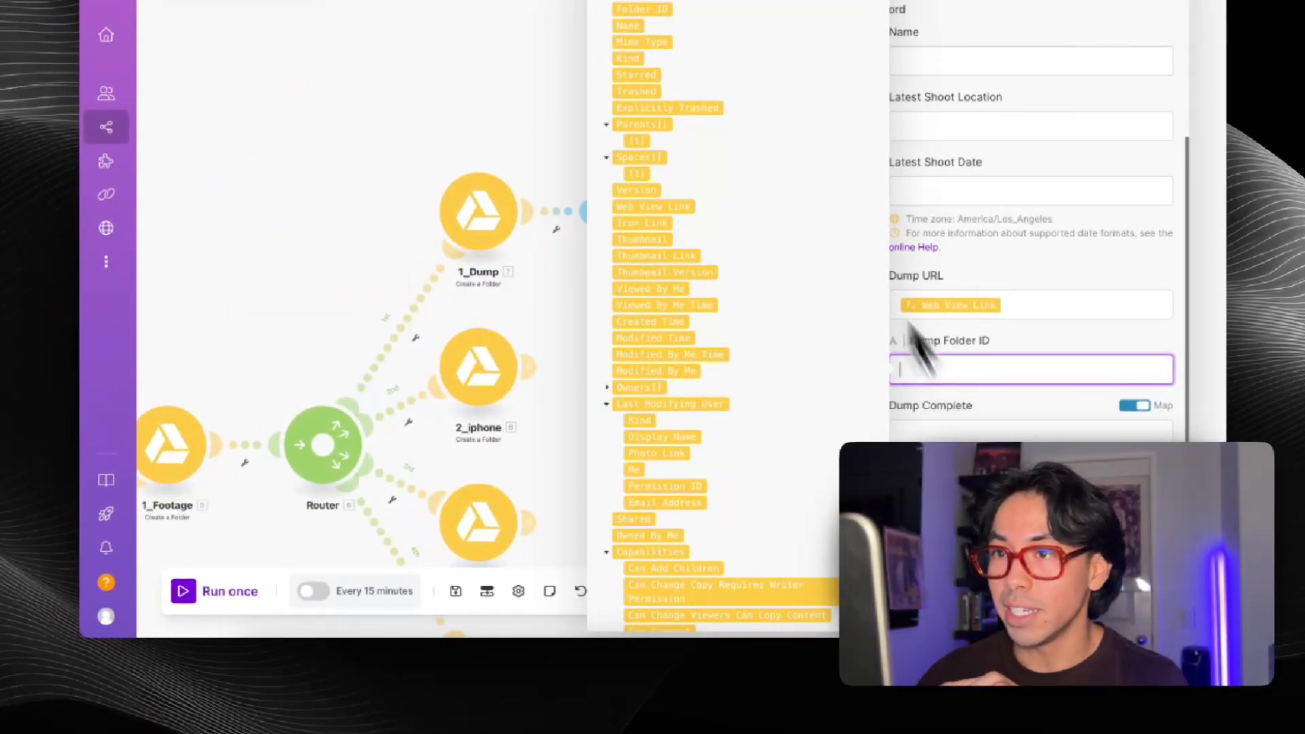
{"action": "left_click_drag", "start_coordinate": [641, 10], "coordinate": [967, 380]}
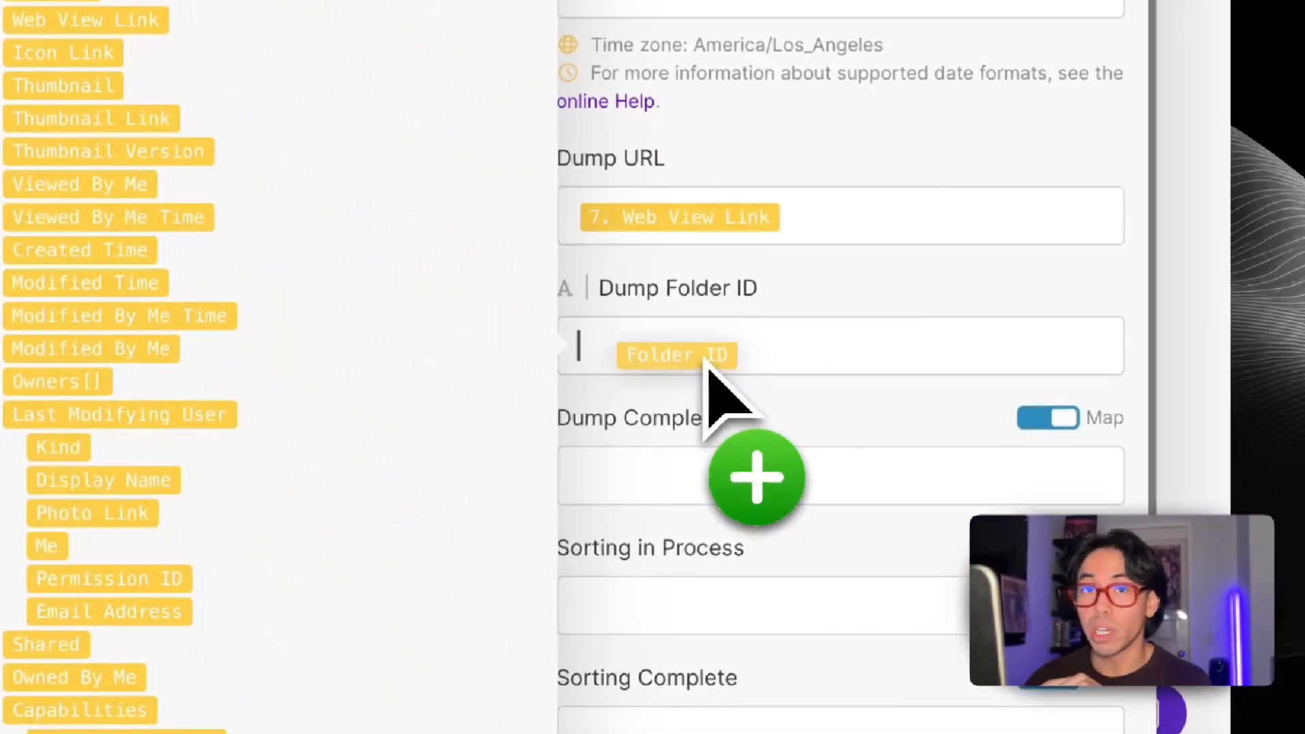
Step: Place the 1_Dump folder's Folder ID in the Dump Folder ID field and save the Update a Record module
{"action": "left_click_drag", "start_coordinate": [706, 364], "coordinate": [703, 363]}
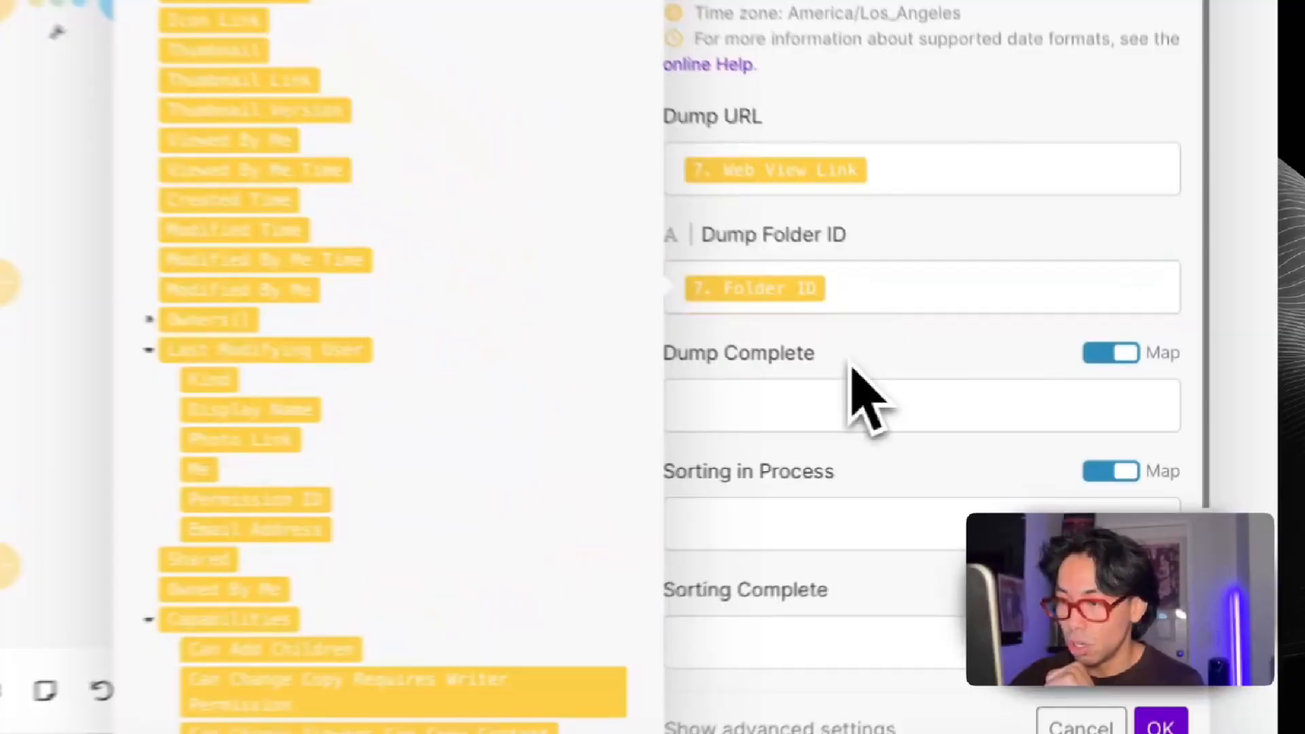
{"action": "scroll", "coordinate": [992, 425], "scroll_direction": "down", "scroll_amount": 3}
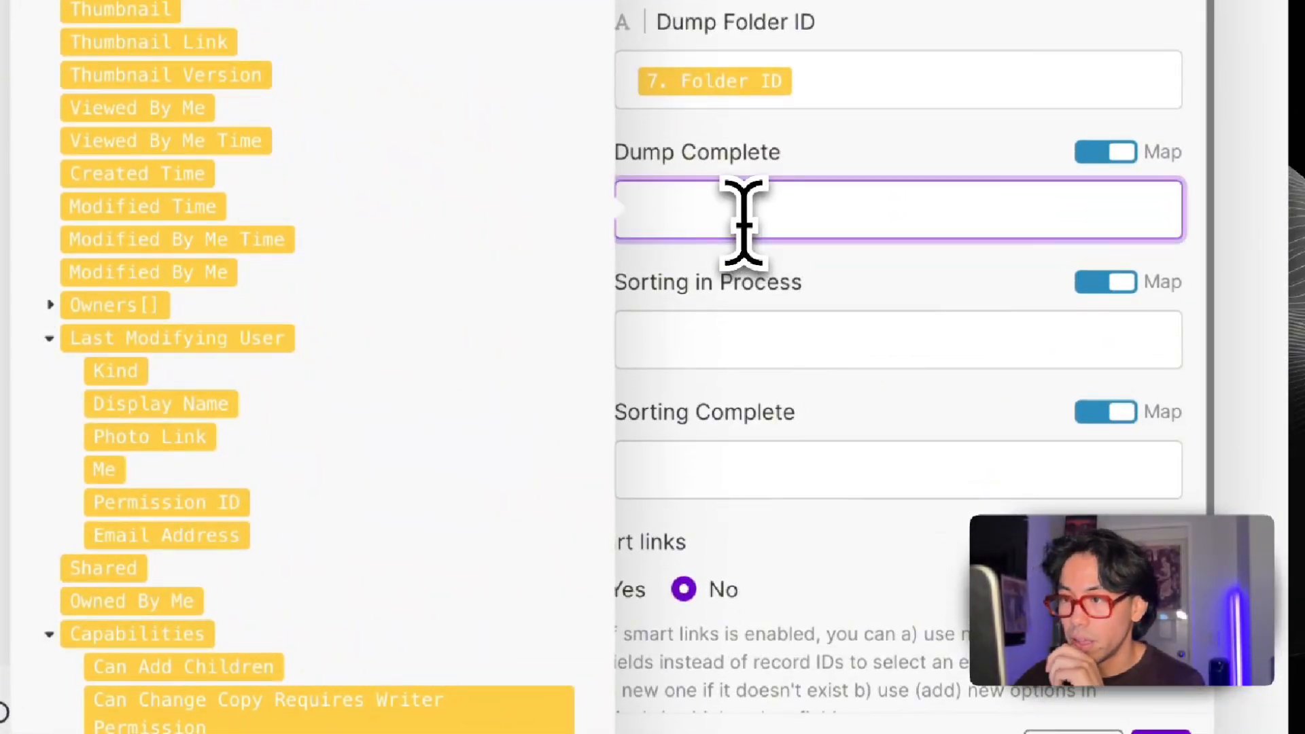
{"action": "scroll", "coordinate": [472, 170], "scroll_direction": "up", "scroll_amount": 10}
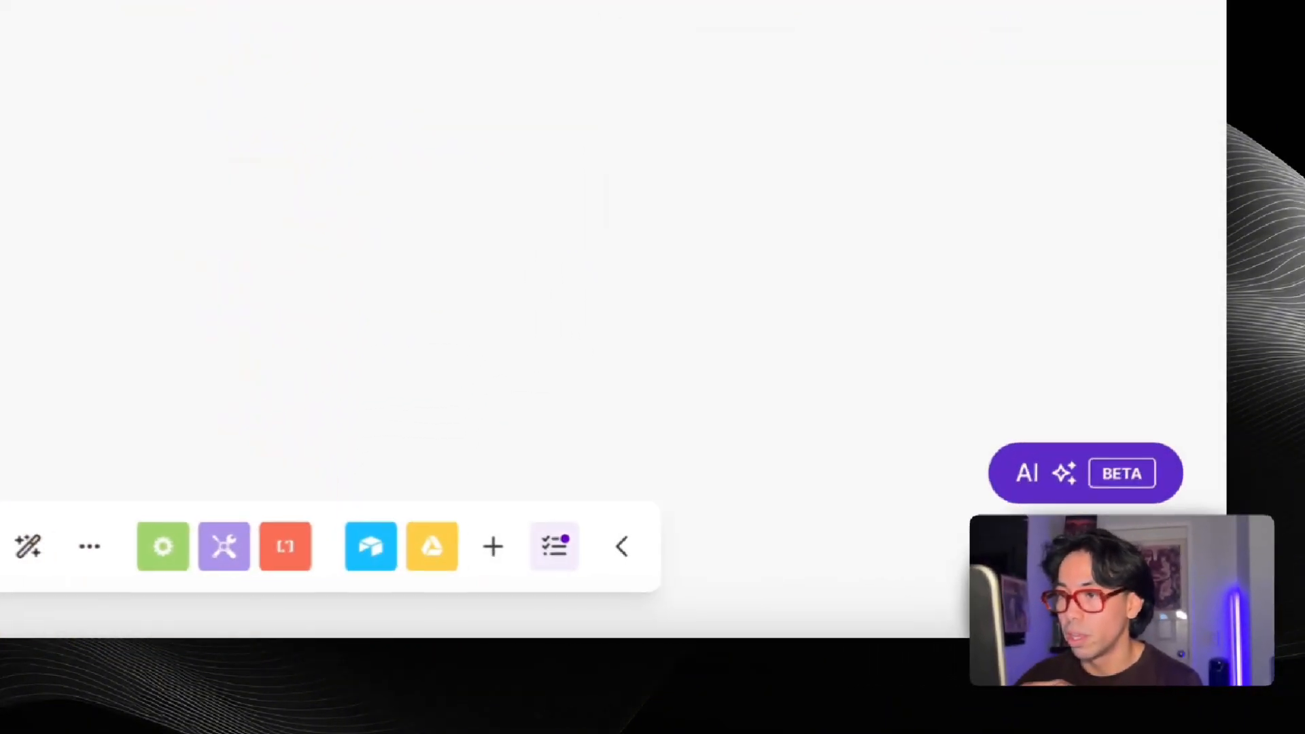
{"action": "left_click_drag", "start_coordinate": [714, 404], "coordinate": [964, 34]}
{"action": "left_click_drag", "start_coordinate": [257, 284], "coordinate": [666, 490]}
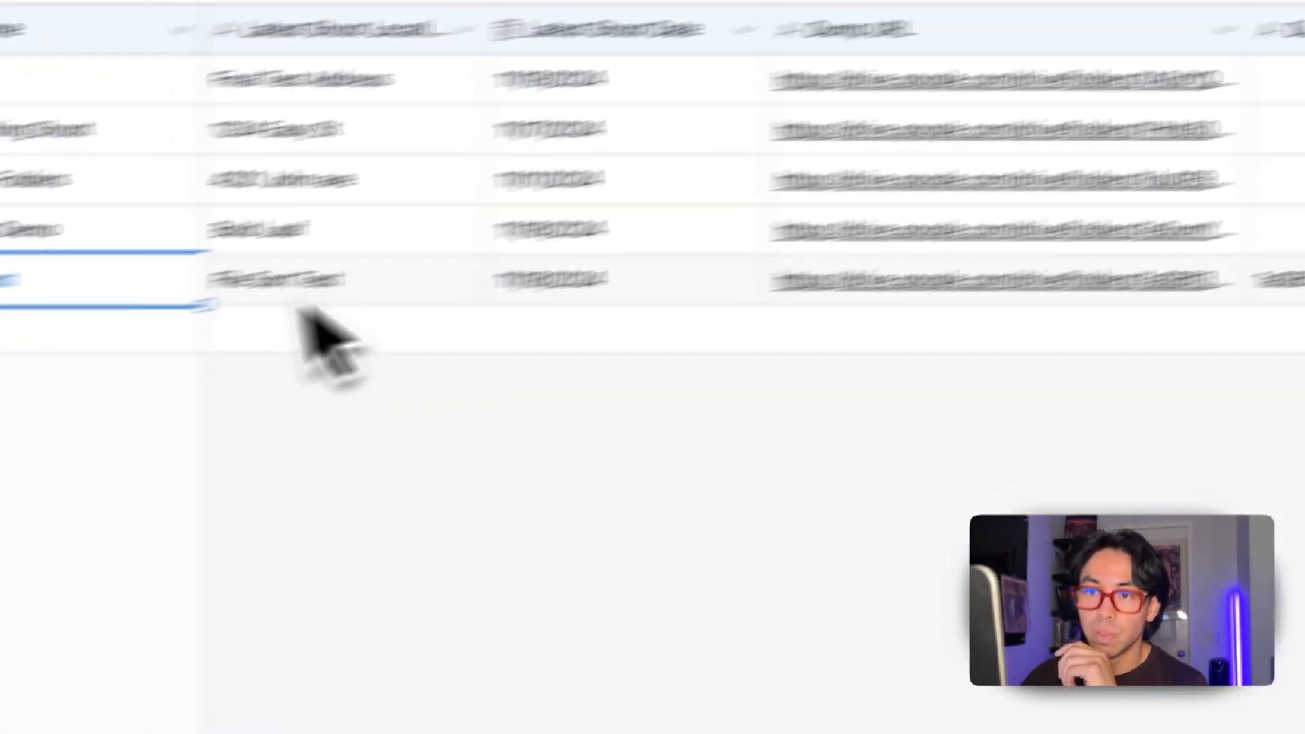
Step: In Airtable, add a test record named Youtube Test Live with shoot location House and shoot date November 10, 2024
{"action": "left_click", "coordinate": [61, 327]}
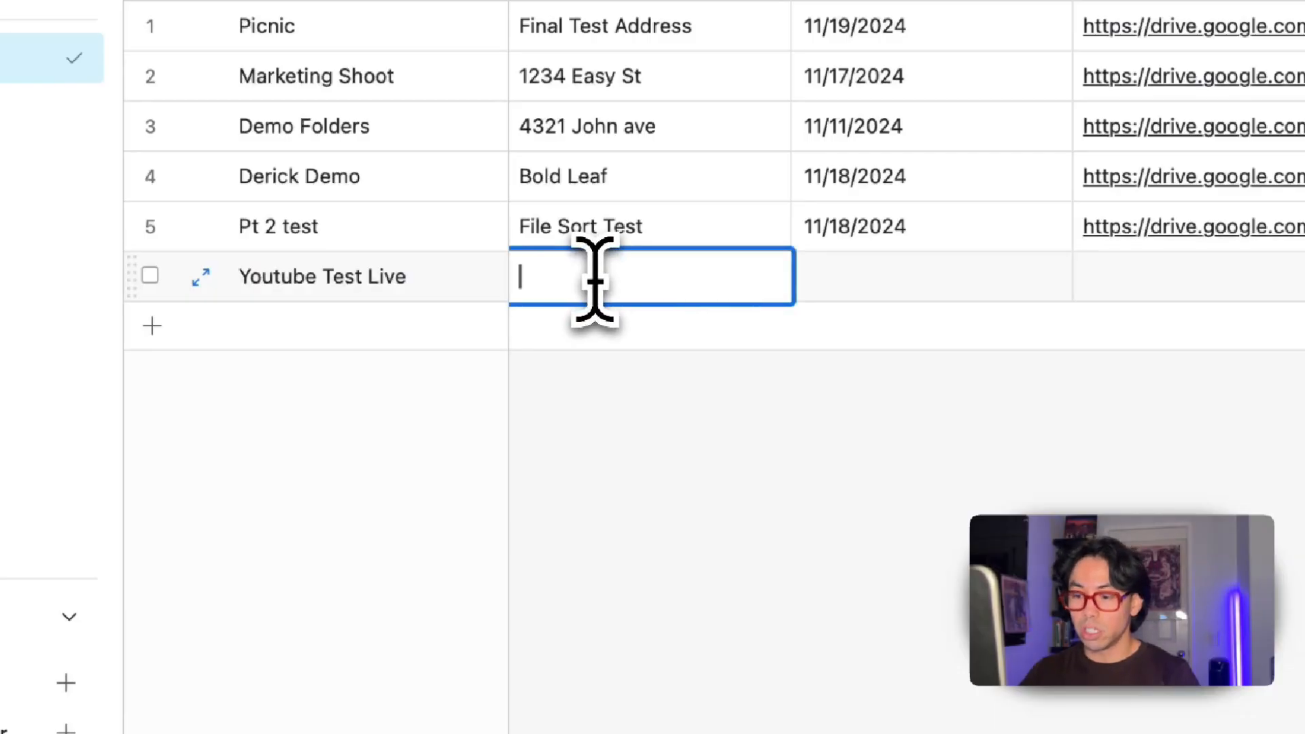
{"action": "left_click", "coordinate": [961, 275]}
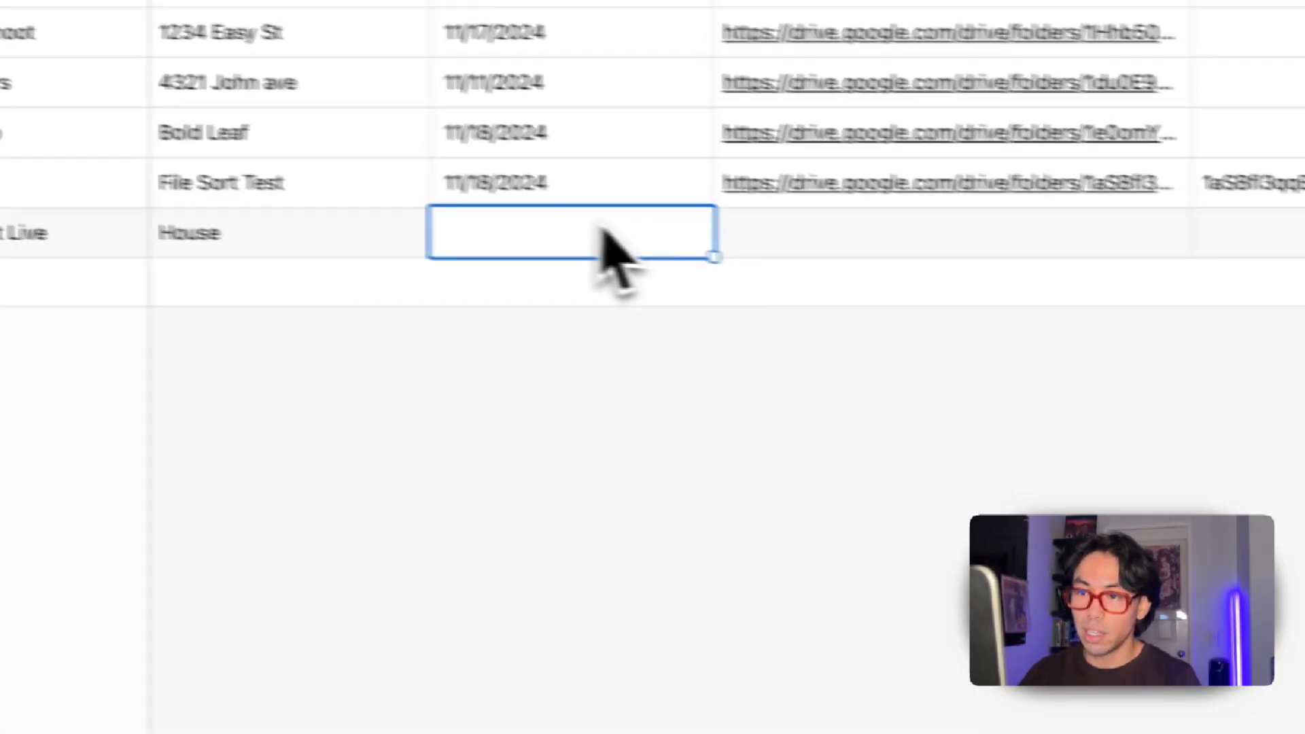
{"action": "left_click", "coordinate": [979, 280]}
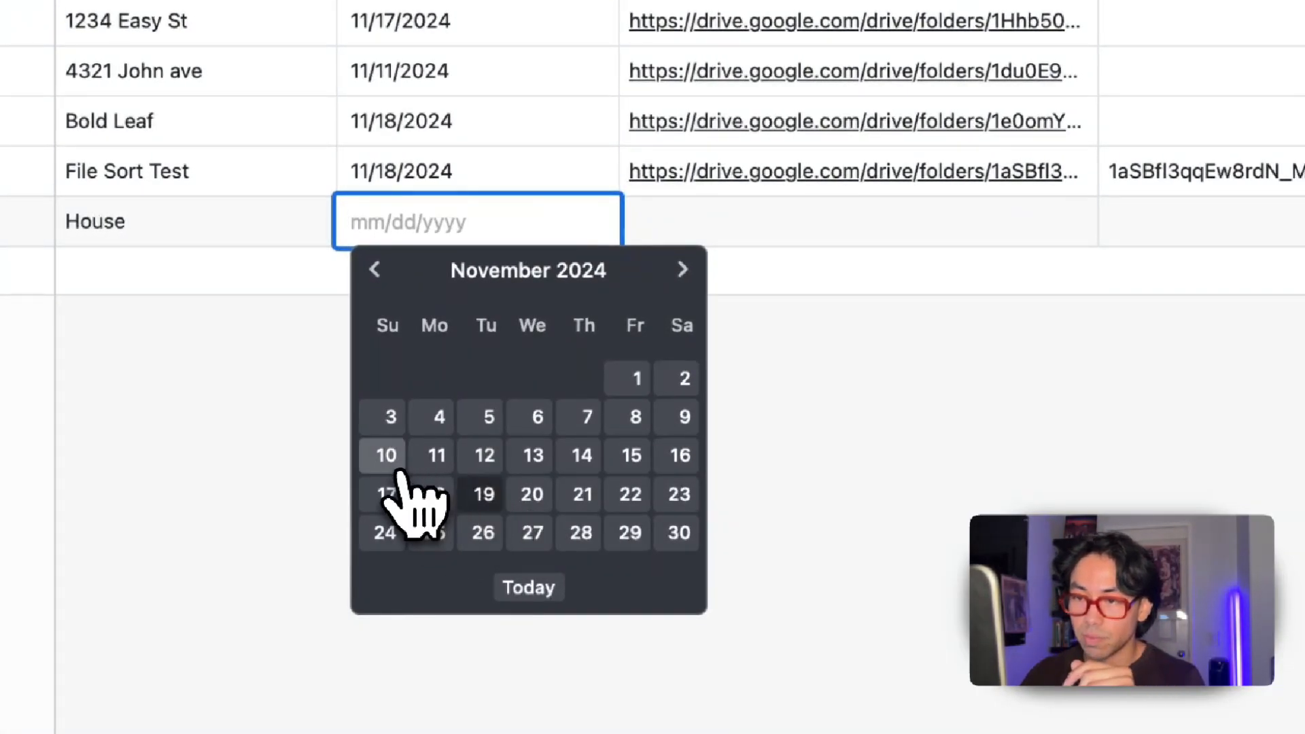
{"action": "left_click", "coordinate": [398, 468]}
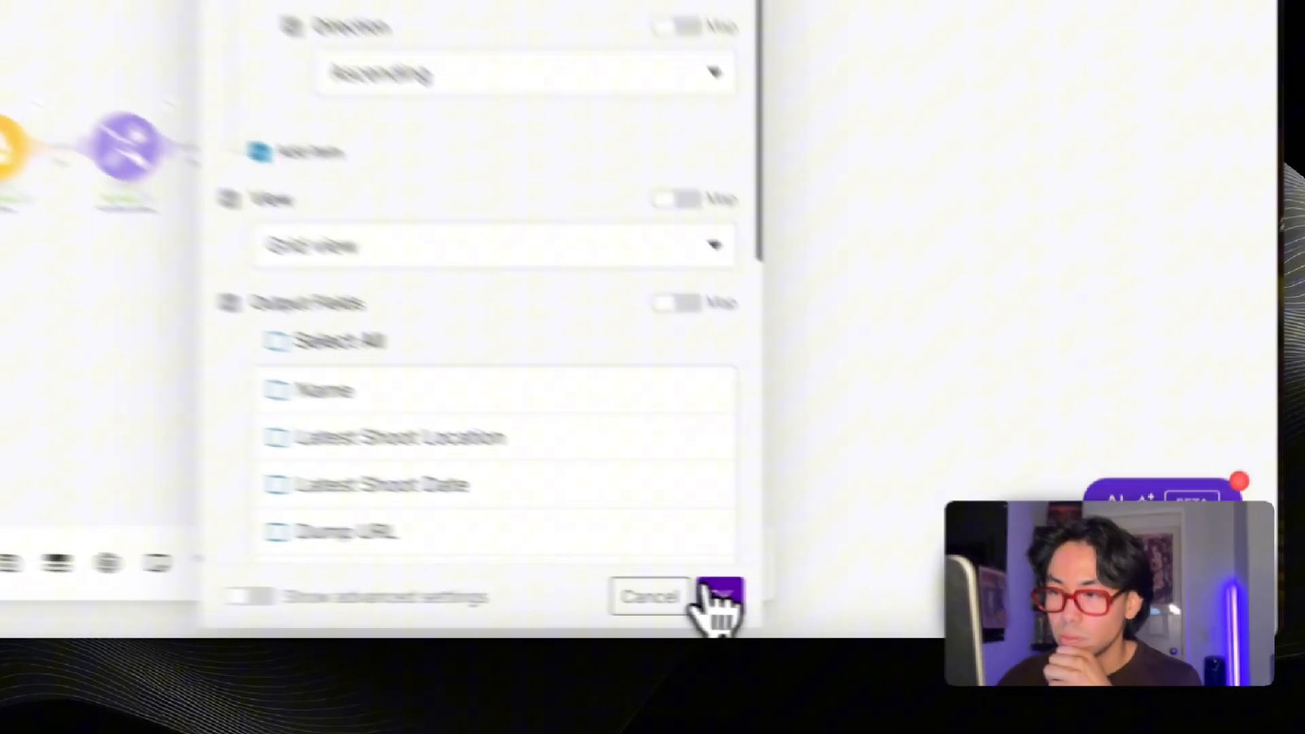
Step: Save the Search Records module's settings in Make and run the scenario once
{"action": "left_click", "coordinate": [873, 610]}
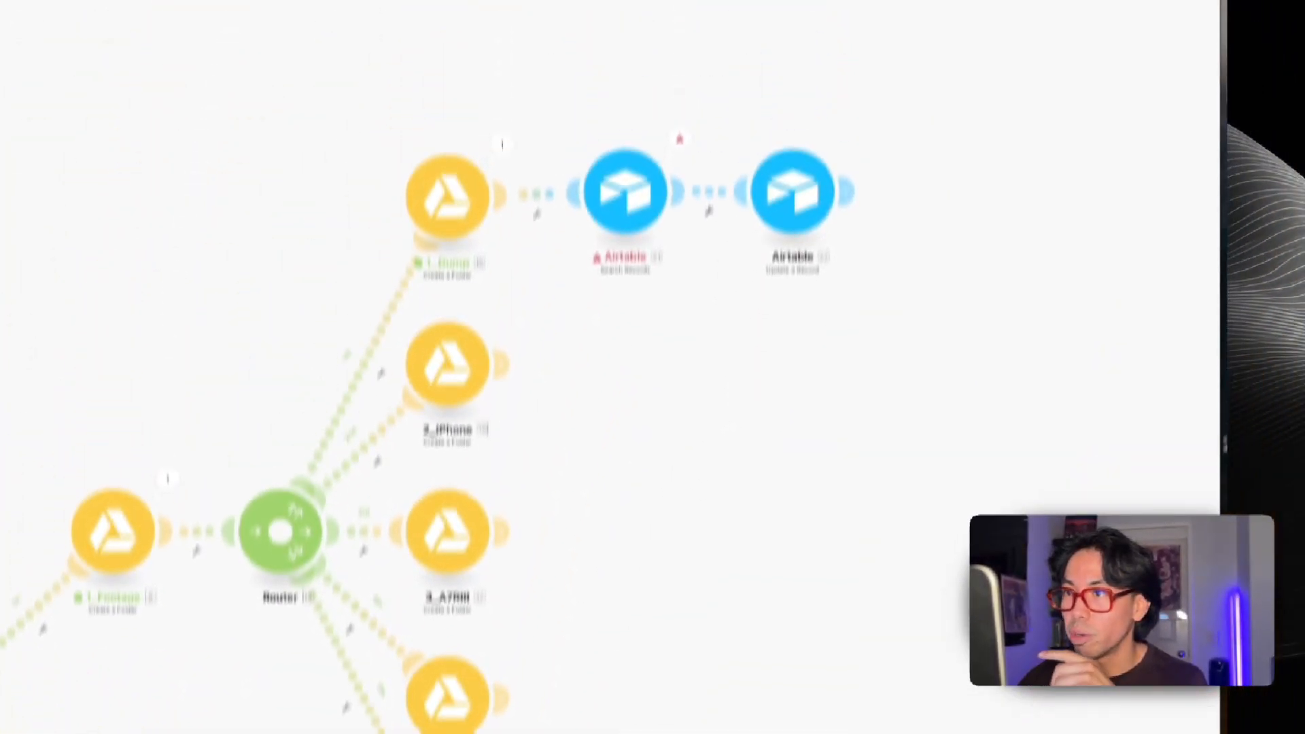
{"action": "left_click_drag", "start_coordinate": [615, 0], "coordinate": [614, 22]}
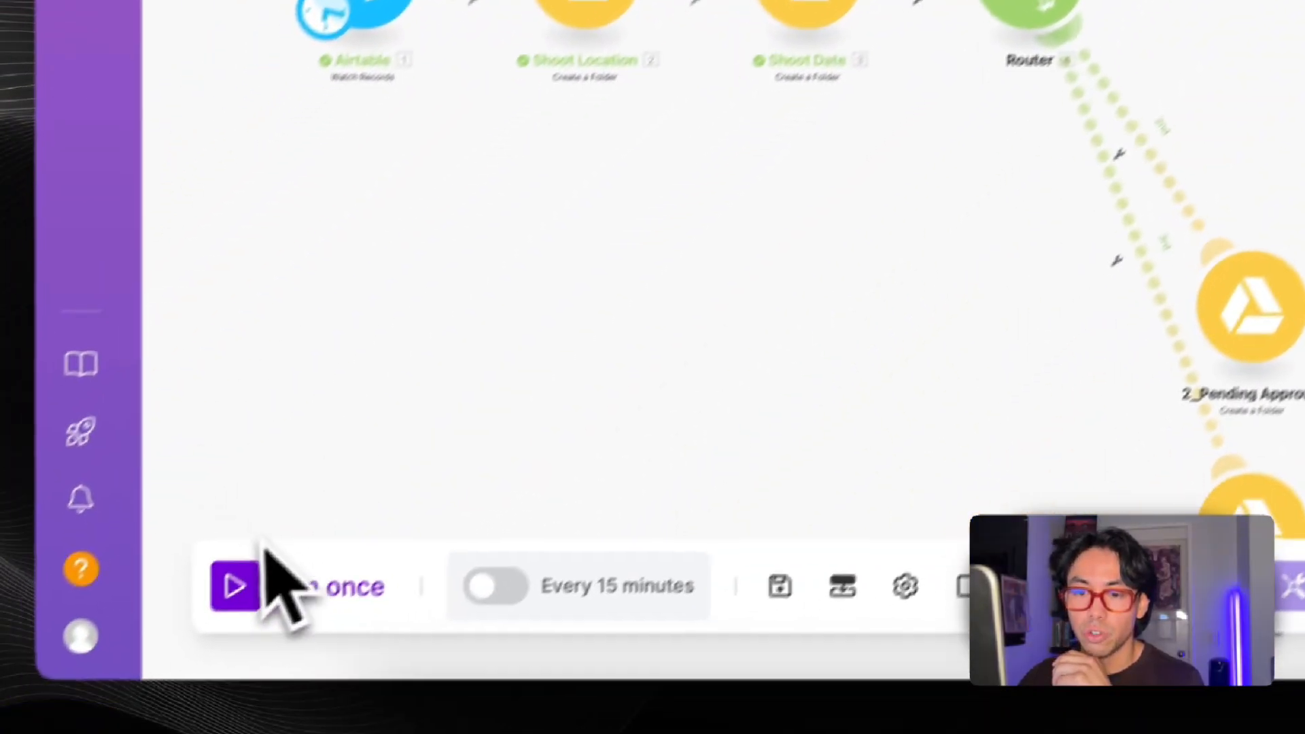
{"action": "left_click", "coordinate": [262, 582]}
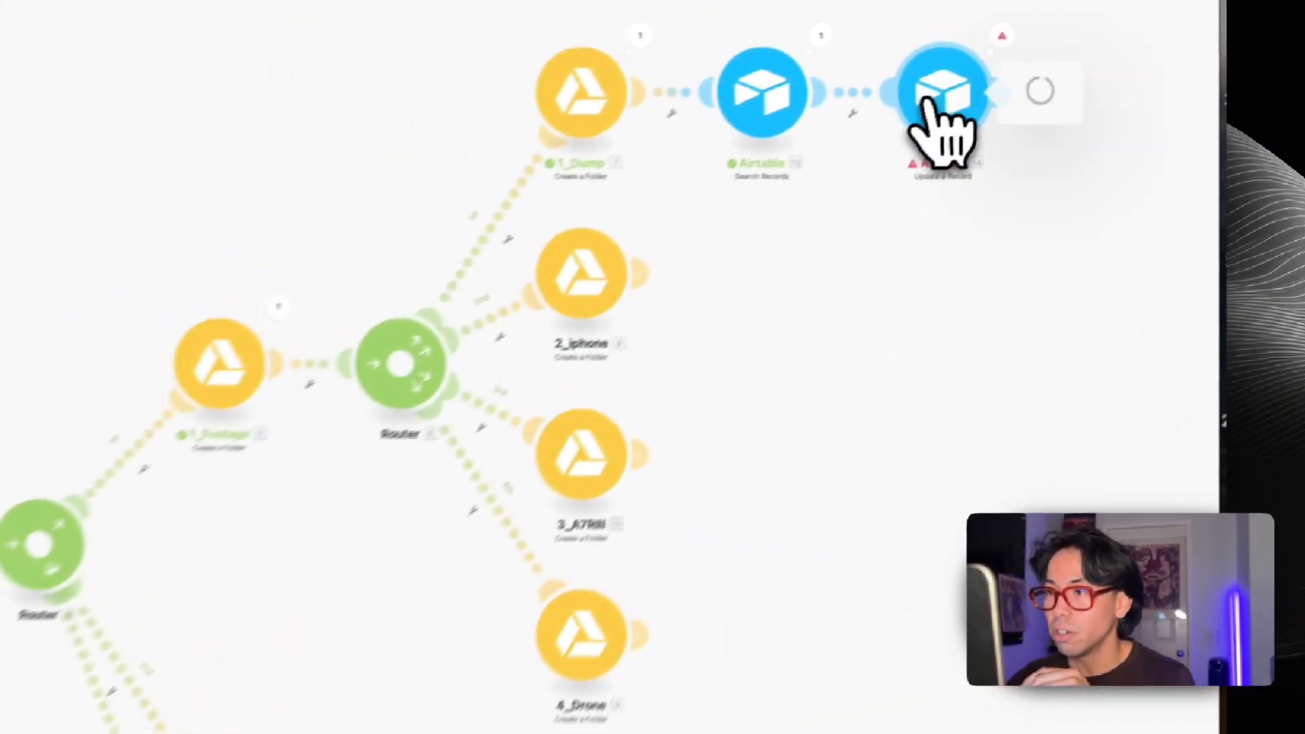
Step: Examine the run error of the Update a Record module and check its field settings
{"action": "left_click", "coordinate": [1086, 20]}
{"action": "left_click", "coordinate": [984, 49]}
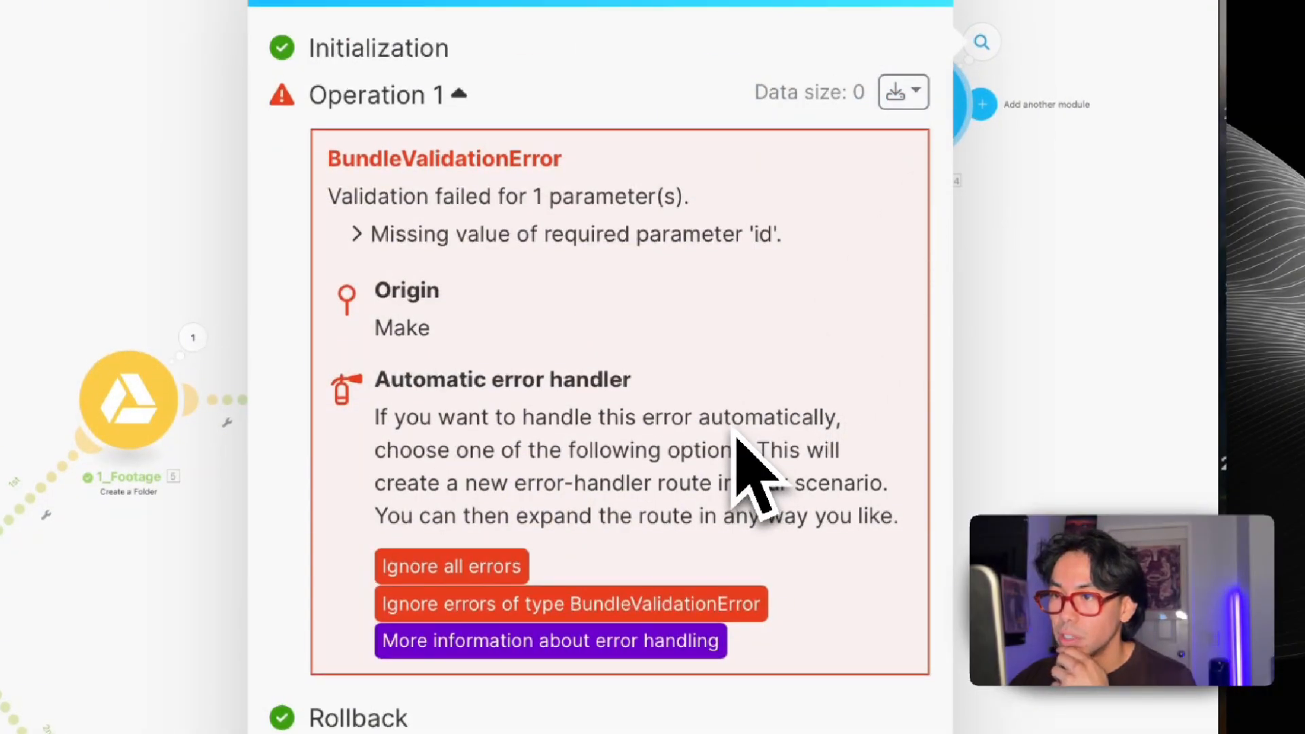
{"action": "left_click", "coordinate": [977, 437]}
{"action": "left_click", "coordinate": [905, 102]}
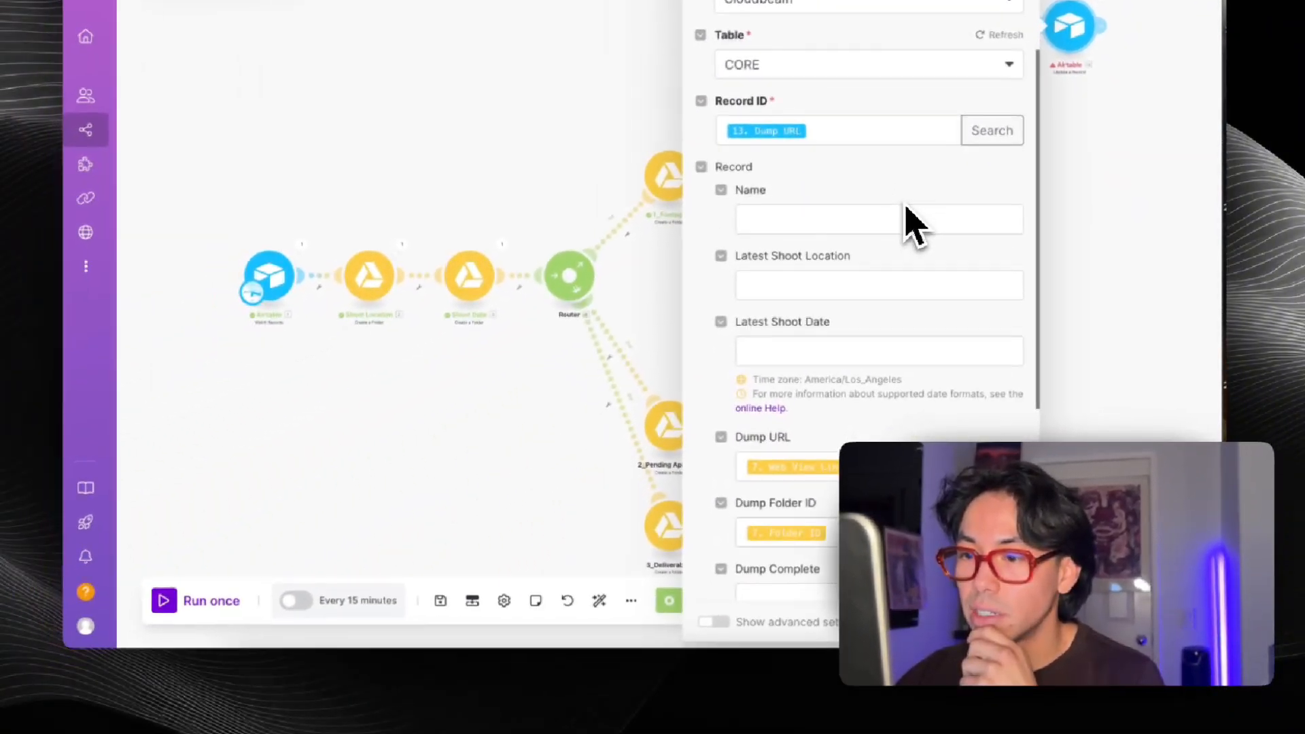
{"action": "scroll", "coordinate": [914, 224], "scroll_direction": "down", "scroll_amount": 5}
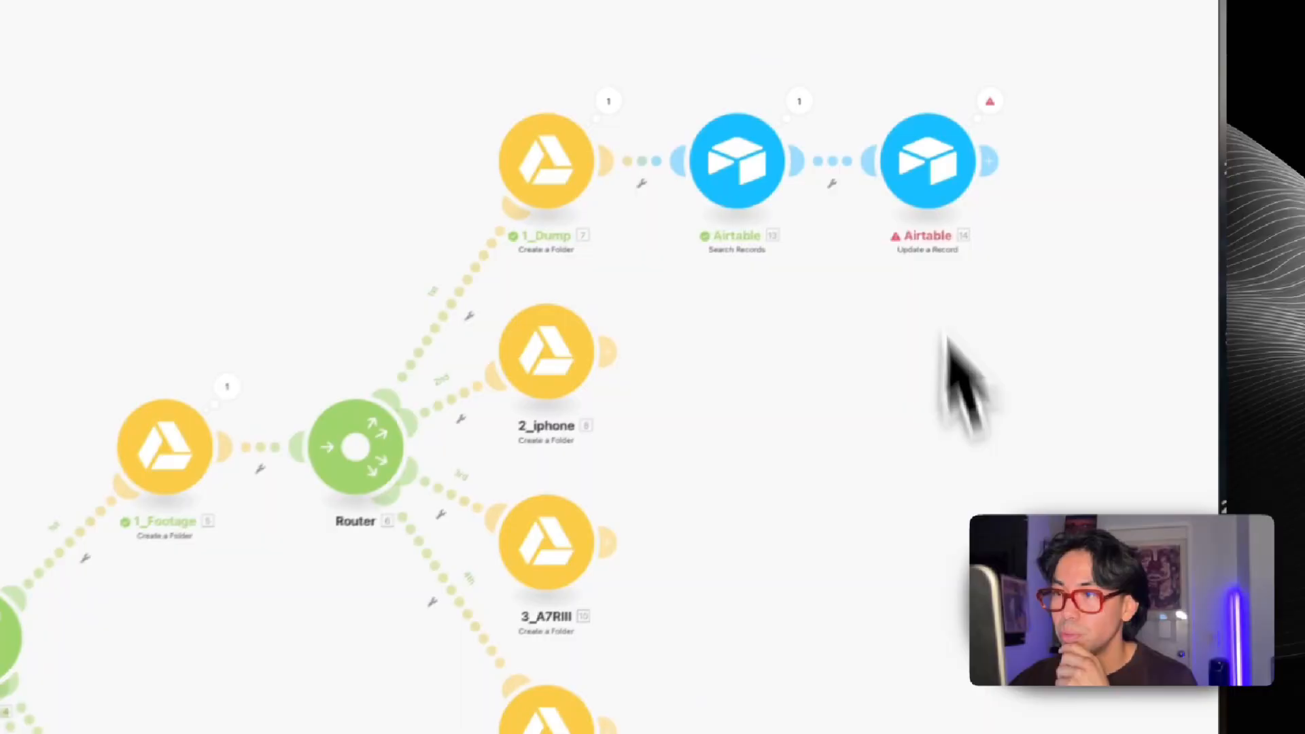
Step: Compare the Update a Record error with its Record ID mapping and inspect the Search Records output bundle
{"action": "left_click", "coordinate": [983, 121]}
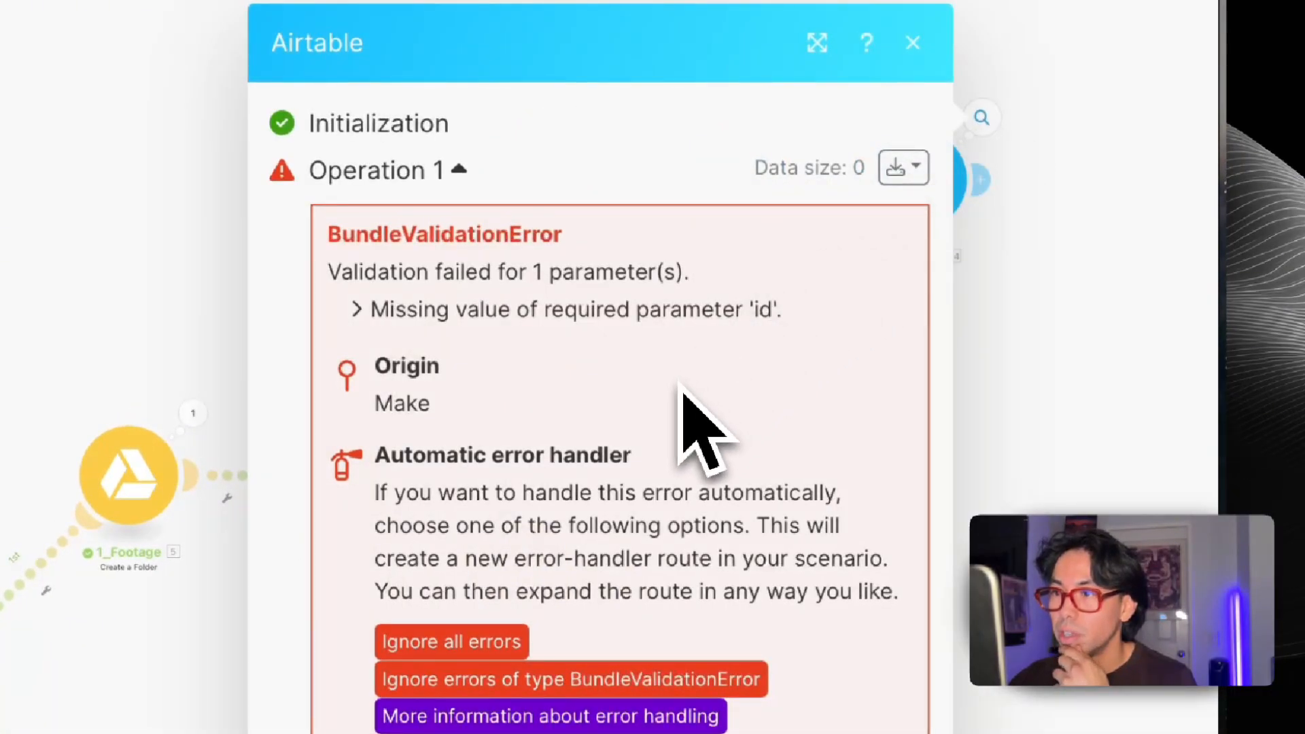
{"action": "key", "text": "Escape"}
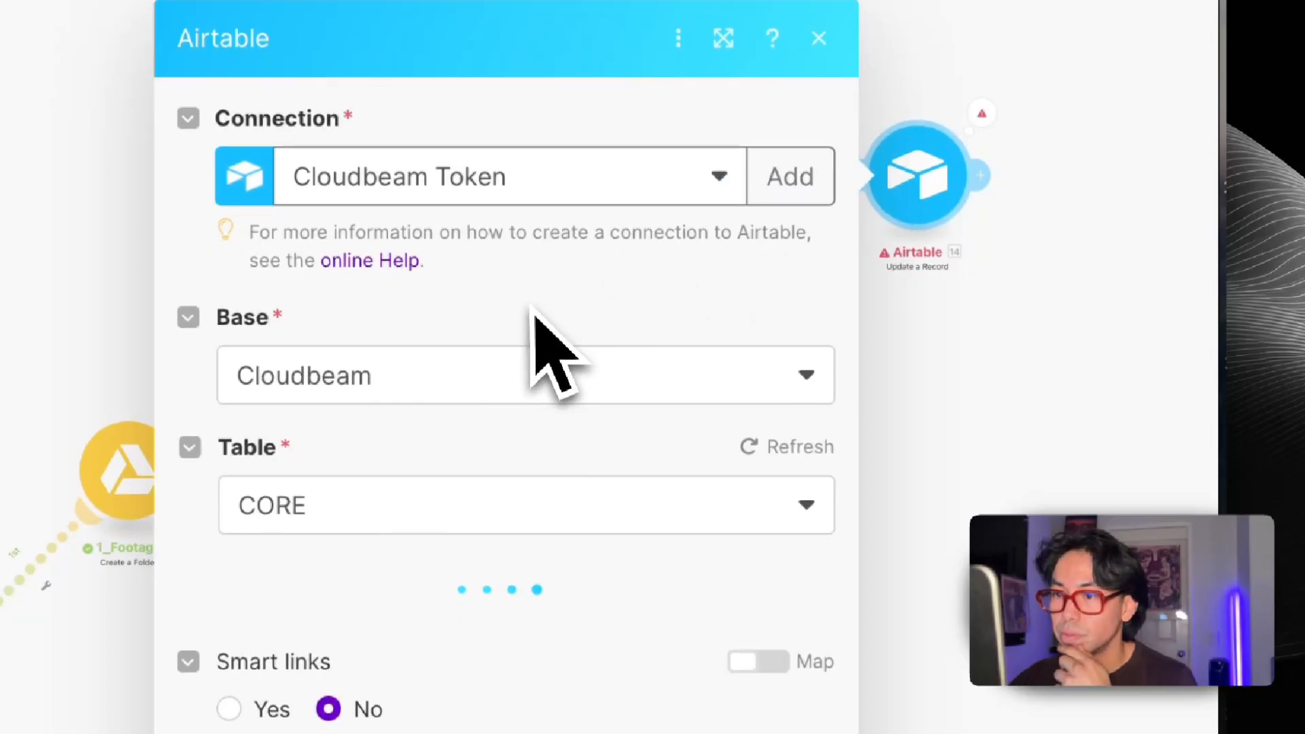
{"action": "scroll", "coordinate": [506, 476], "scroll_direction": "down", "scroll_amount": 5}
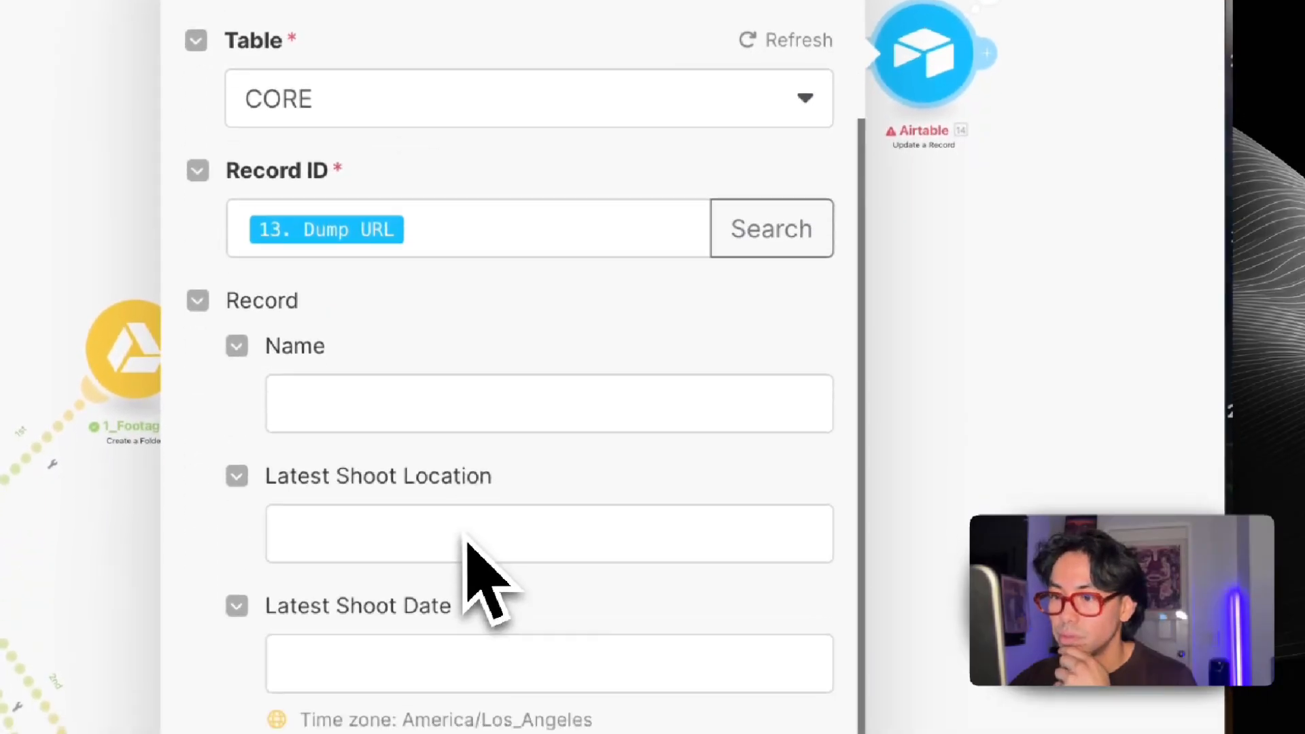
{"action": "left_click", "coordinate": [877, 368]}
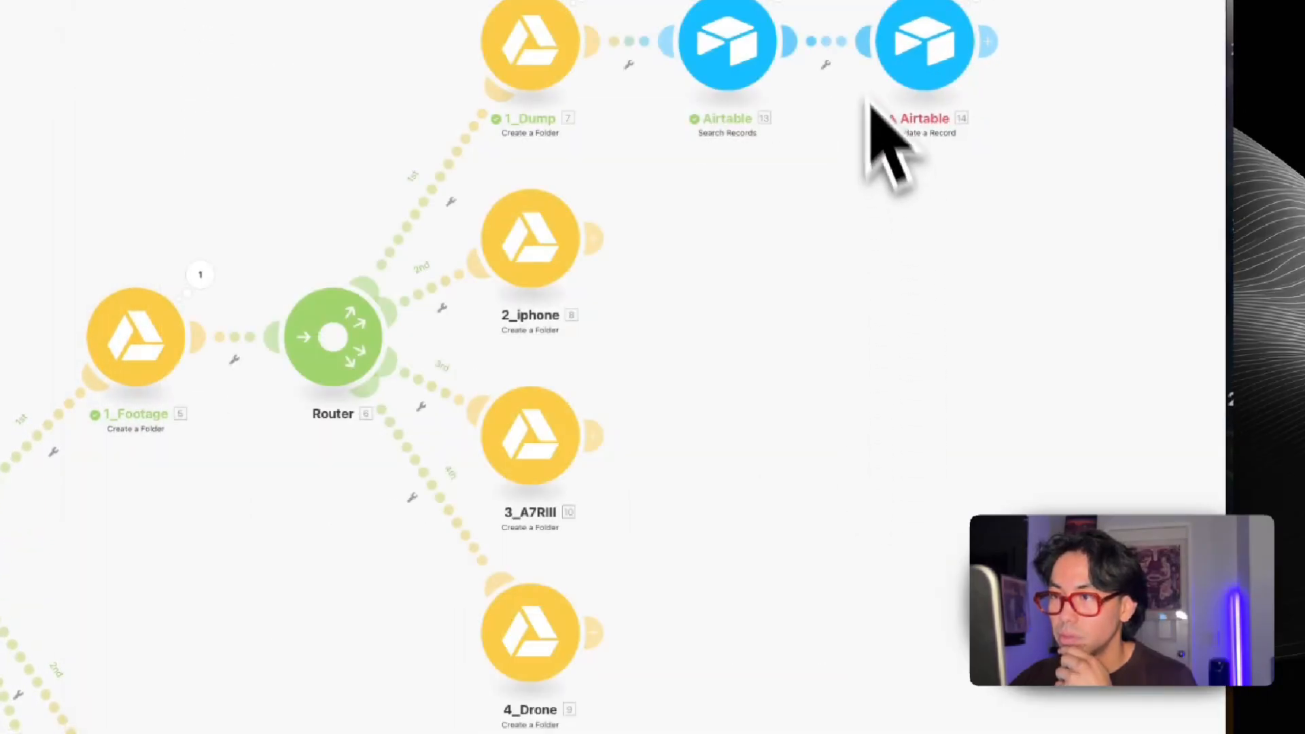
{"action": "left_click", "coordinate": [803, 3]}
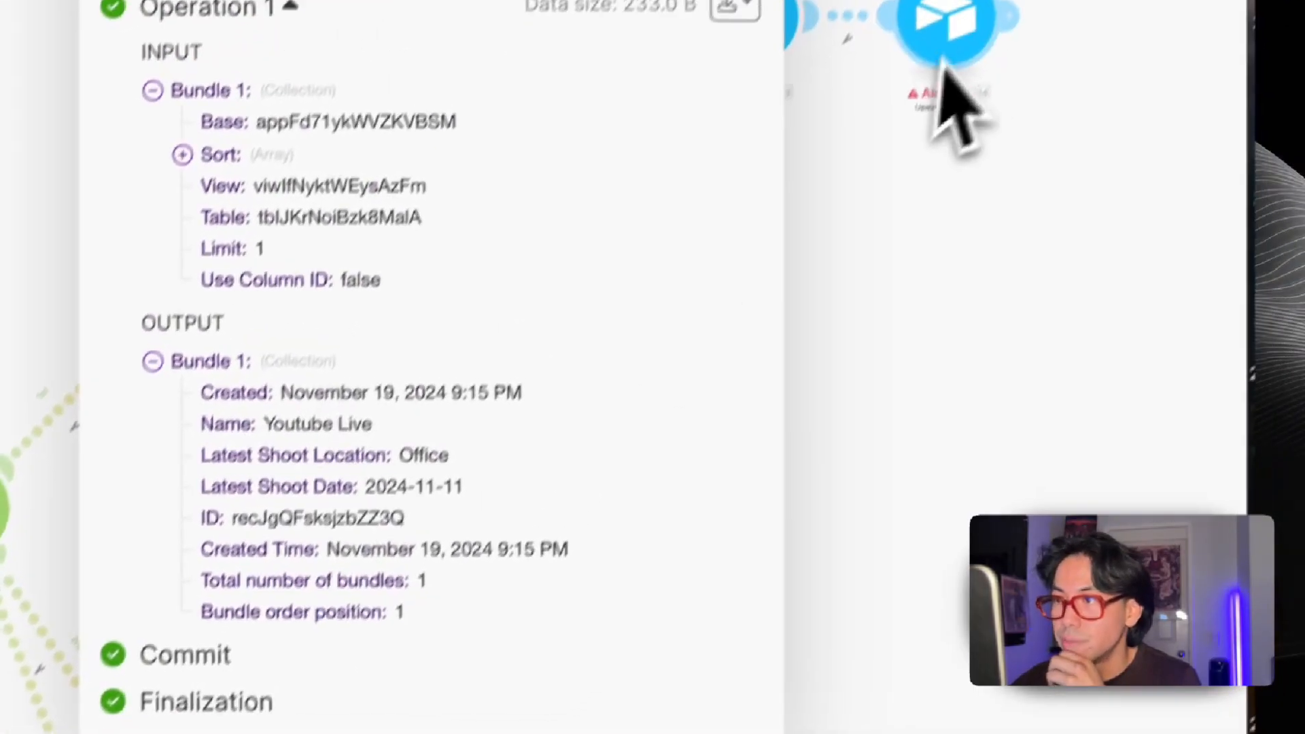
Step: Replace the Update a Record module's Record ID mapping with the ID returned by Search Records
{"action": "left_click", "coordinate": [979, 2]}
{"action": "left_click", "coordinate": [1074, 160]}
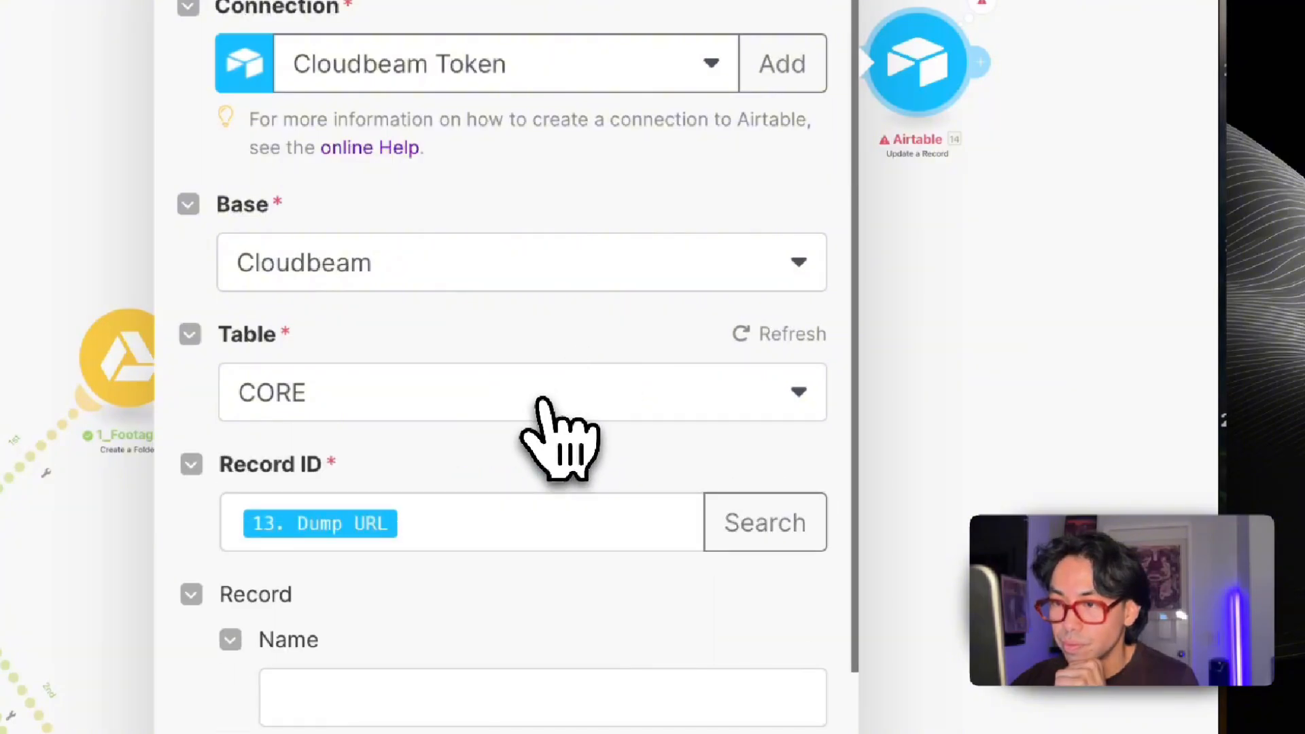
{"action": "left_click", "coordinate": [508, 520]}
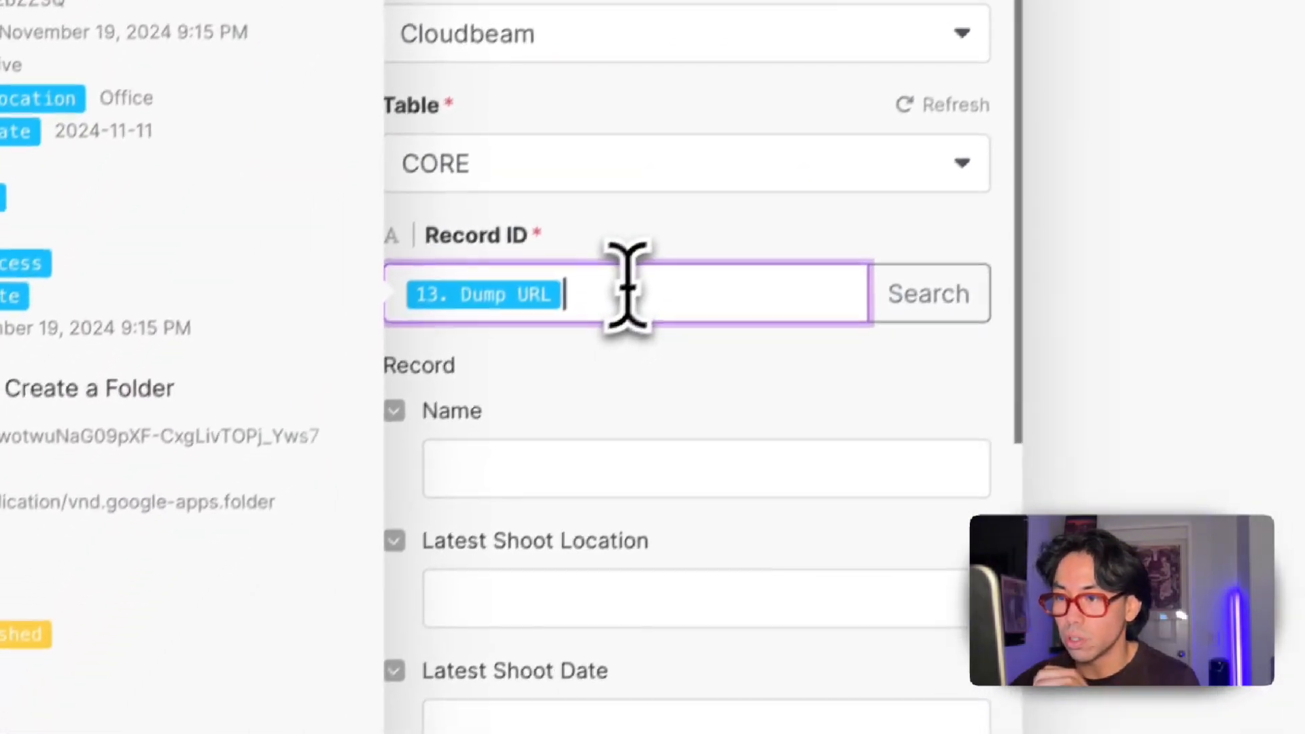
{"action": "key", "text": "BackSpace"}
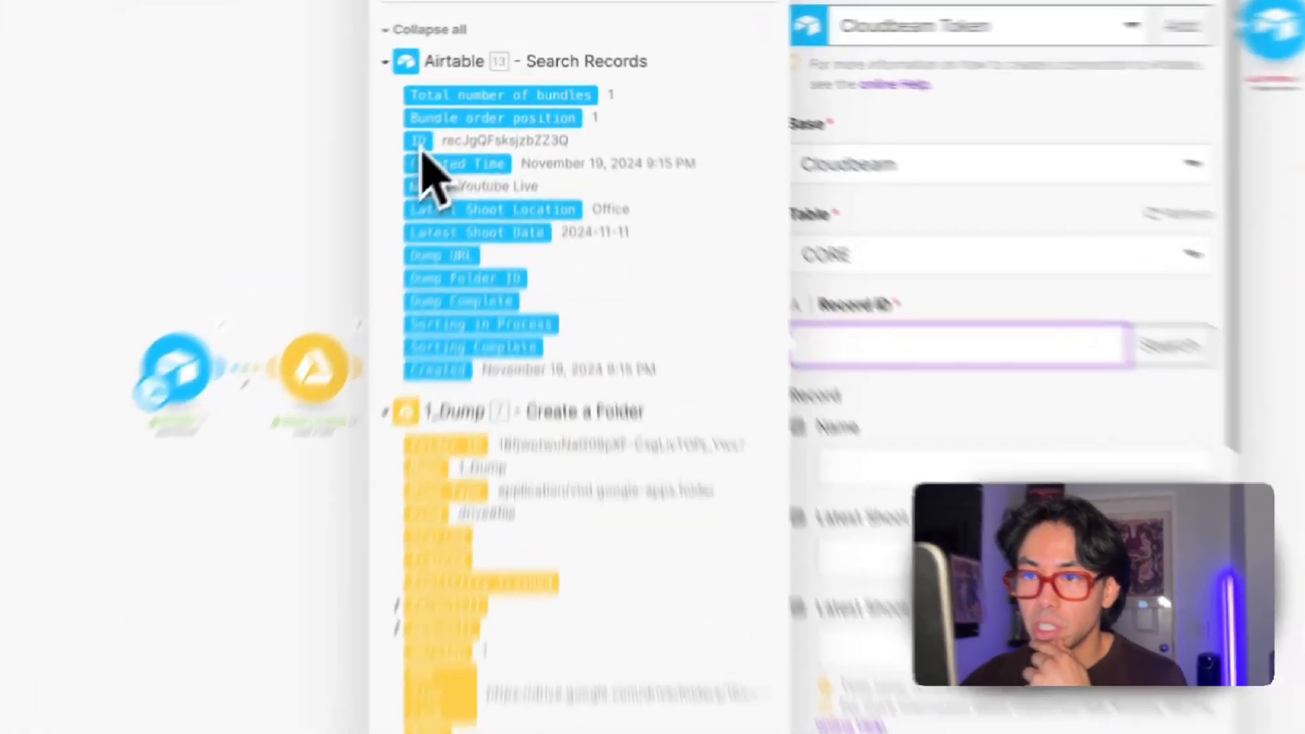
{"action": "left_click_drag", "start_coordinate": [457, 108], "coordinate": [800, 255]}
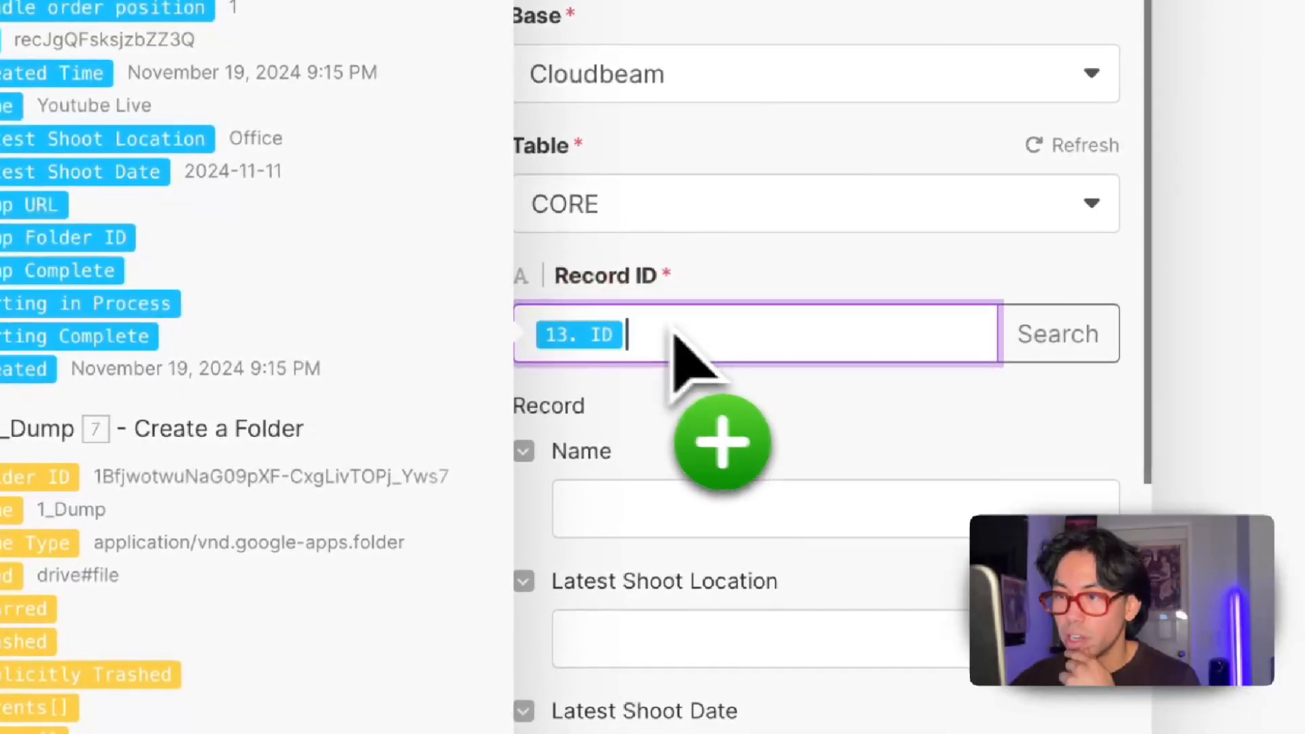
Step: Review the remaining field mappings of the Update a Record module and save its settings
{"action": "scroll", "coordinate": [685, 364], "scroll_direction": "down", "scroll_amount": 2}
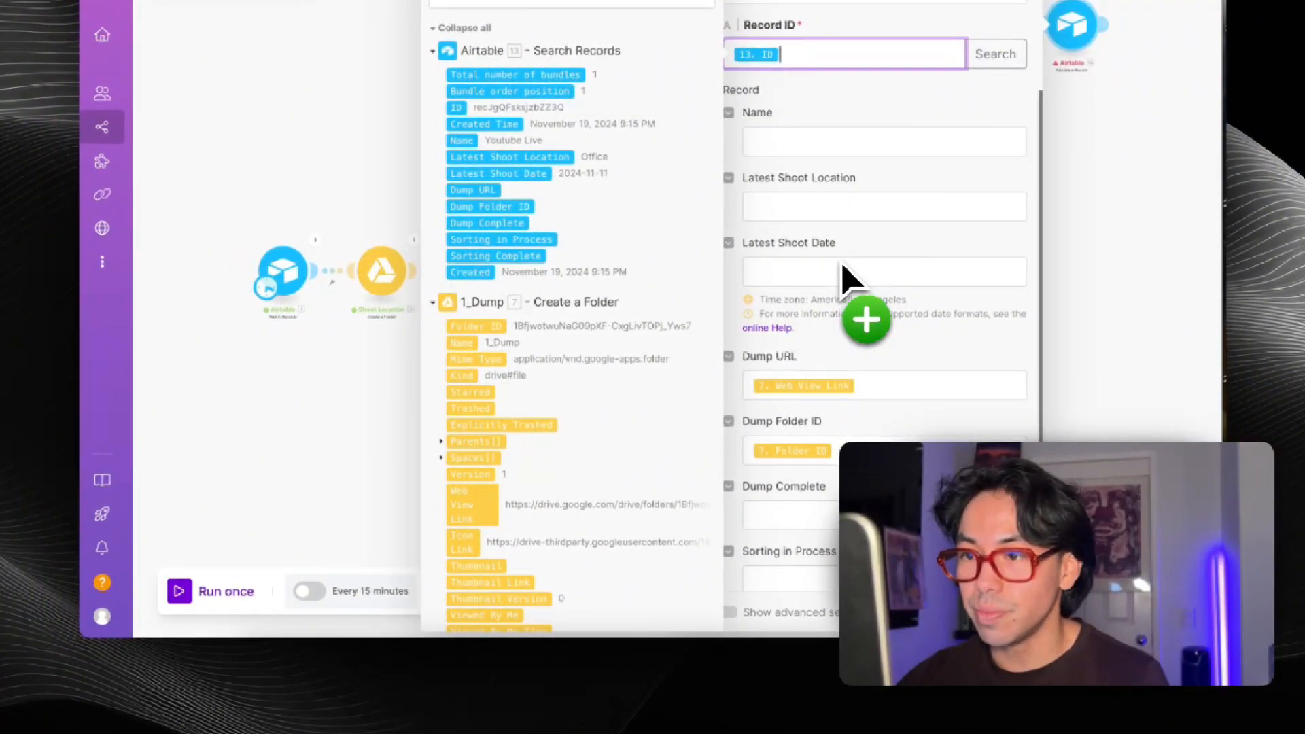
{"action": "scroll", "coordinate": [911, 402], "scroll_direction": "down", "scroll_amount": 1}
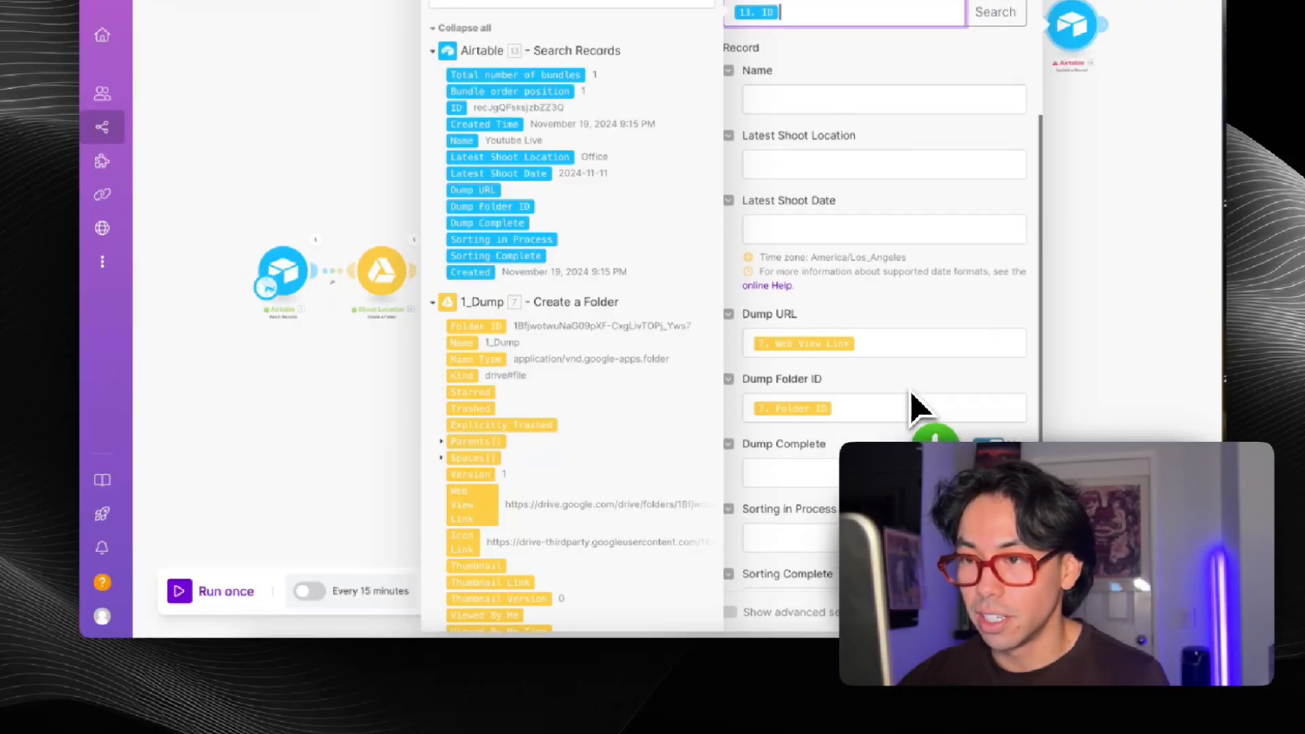
{"action": "scroll", "coordinate": [912, 408], "scroll_direction": "down", "scroll_amount": 1}
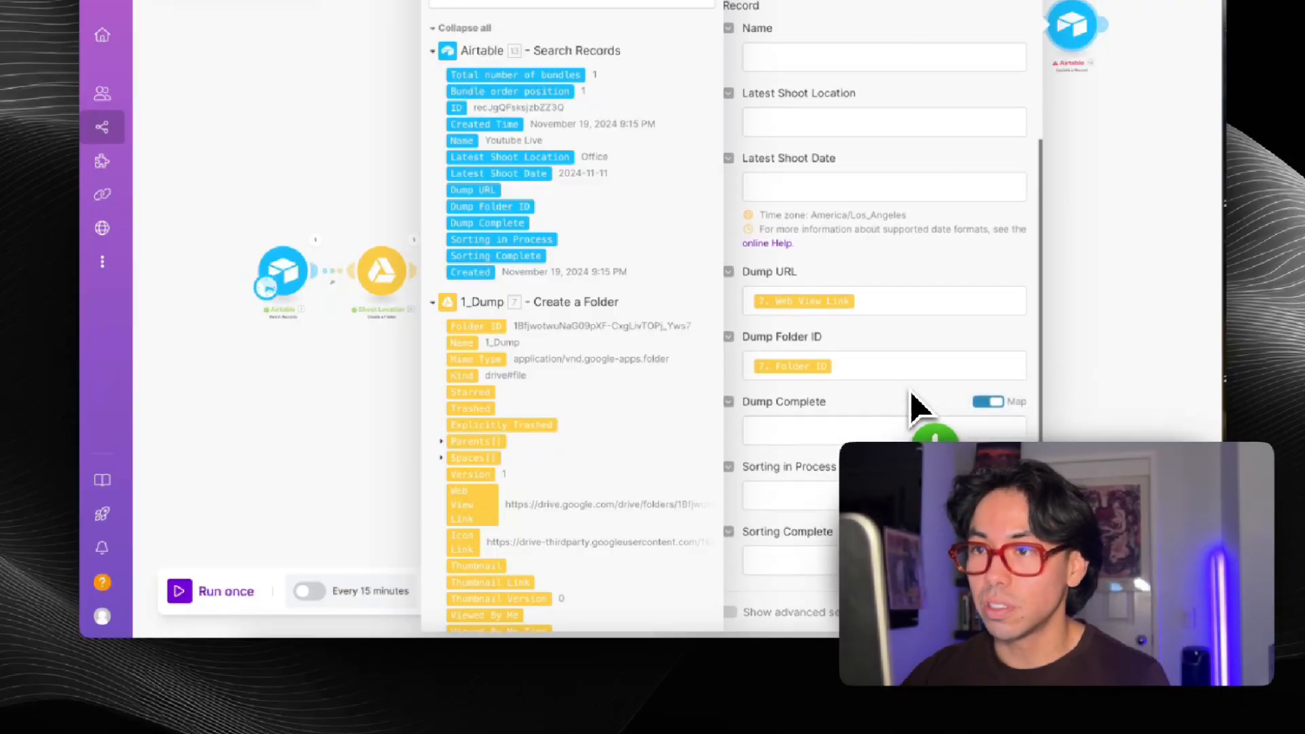
{"action": "scroll", "coordinate": [904, 340], "scroll_direction": "up", "scroll_amount": 5}
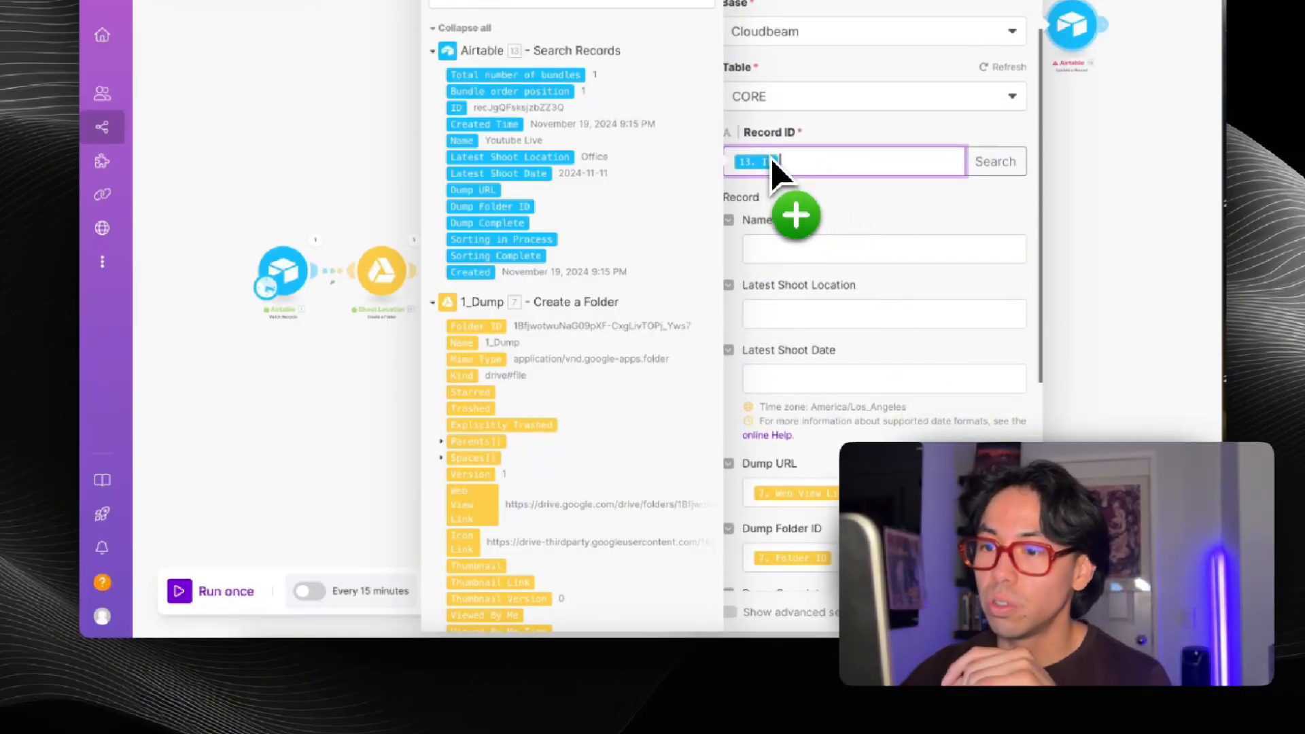
{"action": "scroll", "coordinate": [850, 302], "scroll_direction": "down", "scroll_amount": 7}
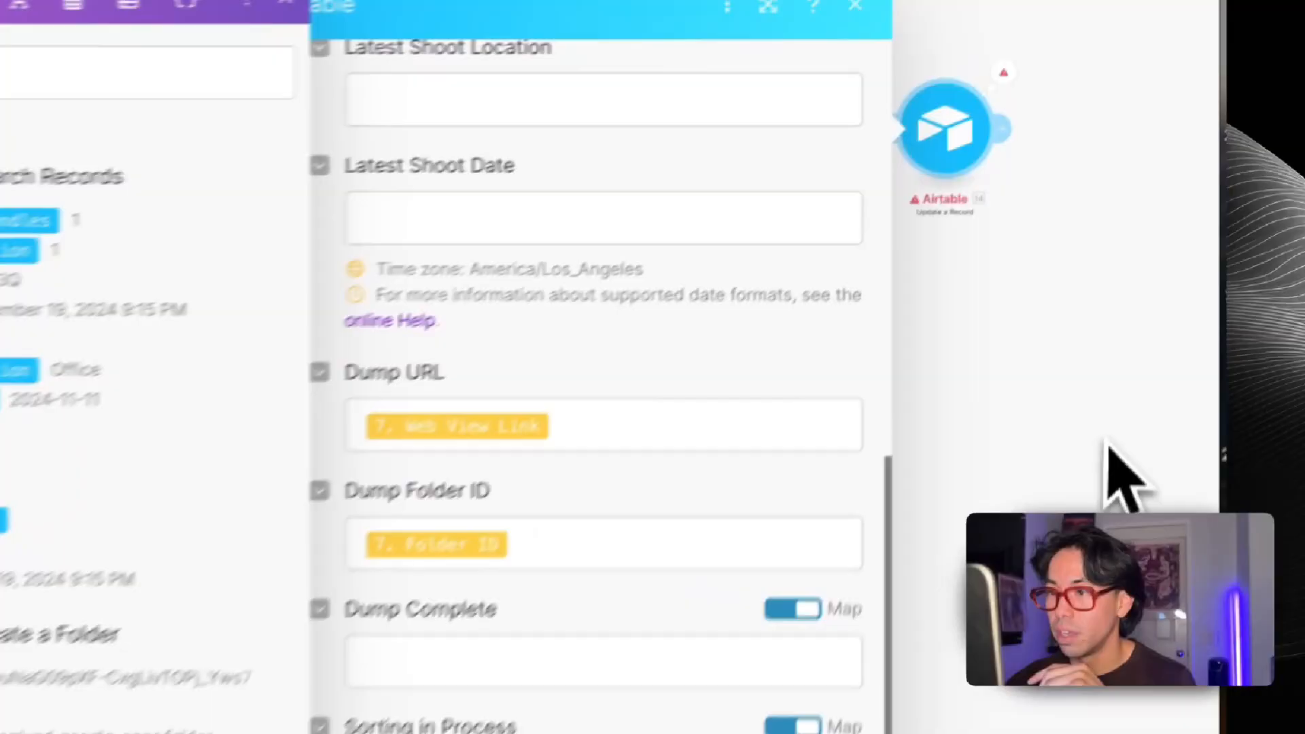
{"action": "scroll", "coordinate": [810, 495], "scroll_direction": "down", "scroll_amount": 12}
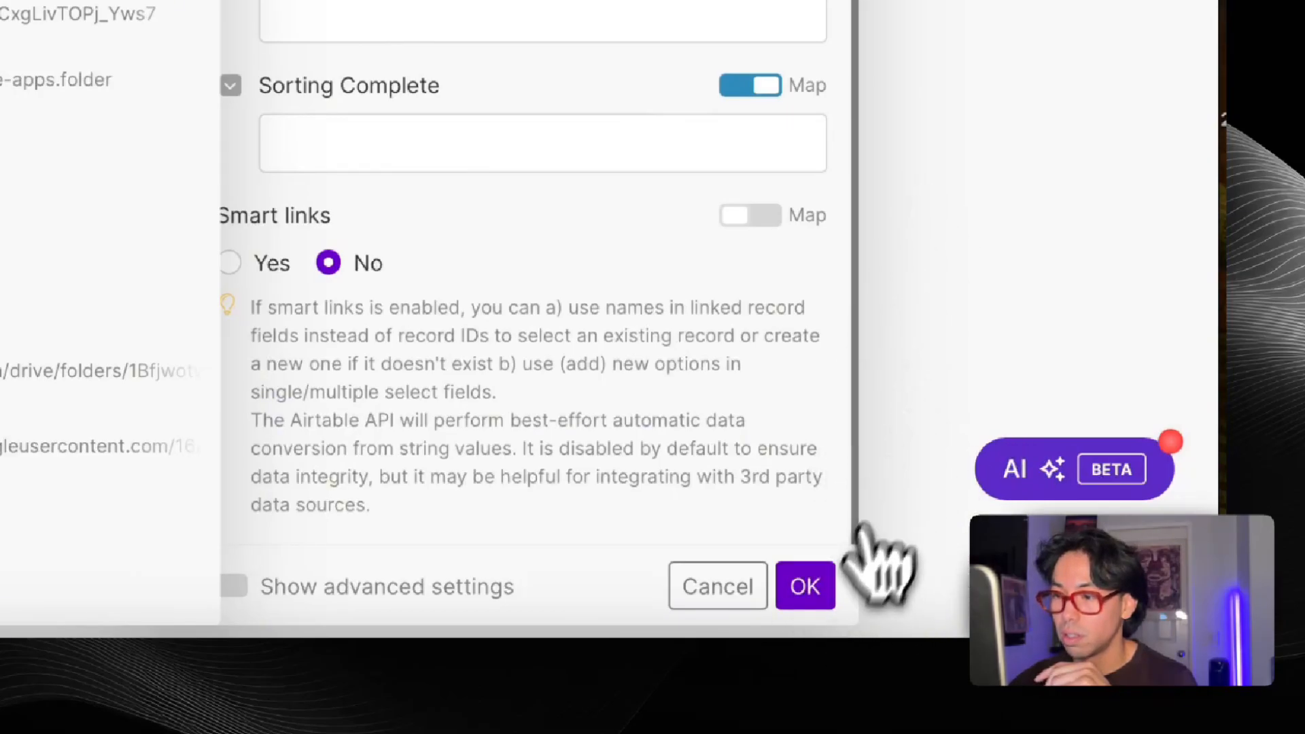
{"action": "left_click", "coordinate": [812, 586]}
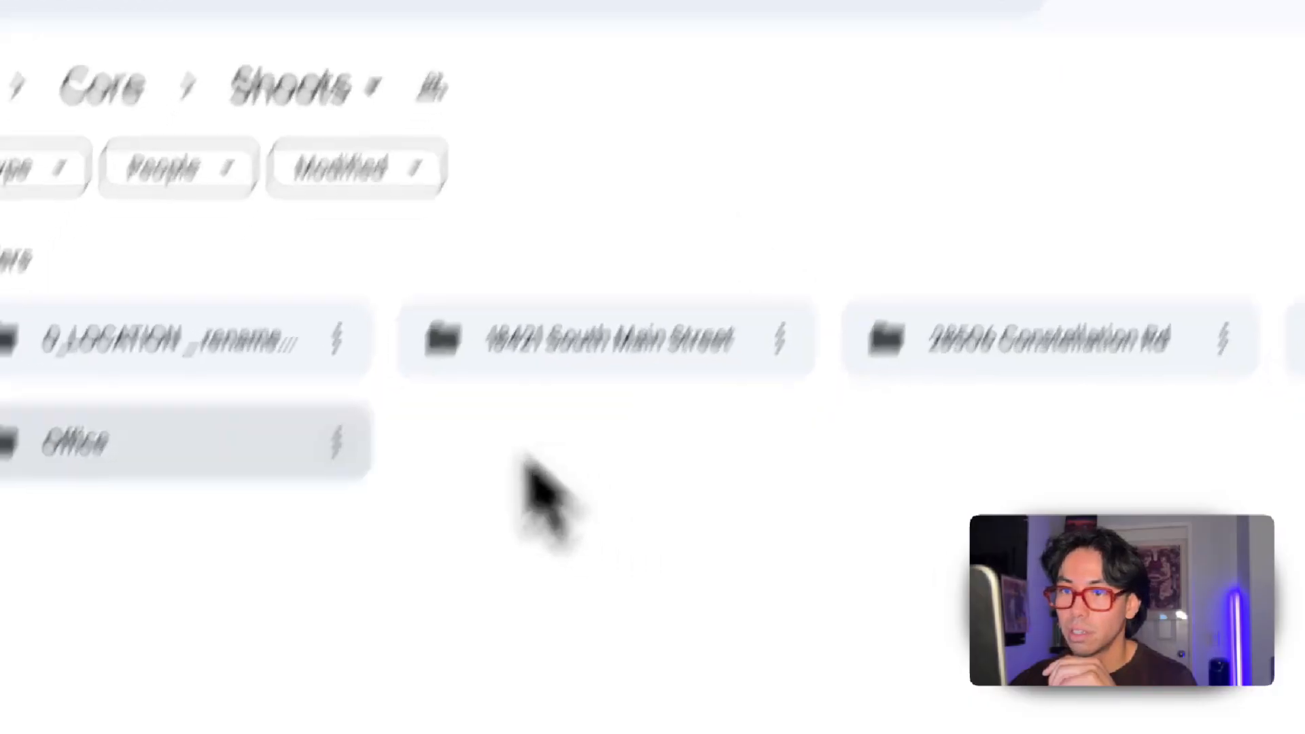
Step: Switch to Google Drive and move the Office folder inside Shoots to the trash
{"action": "left_click", "coordinate": [203, 466]}
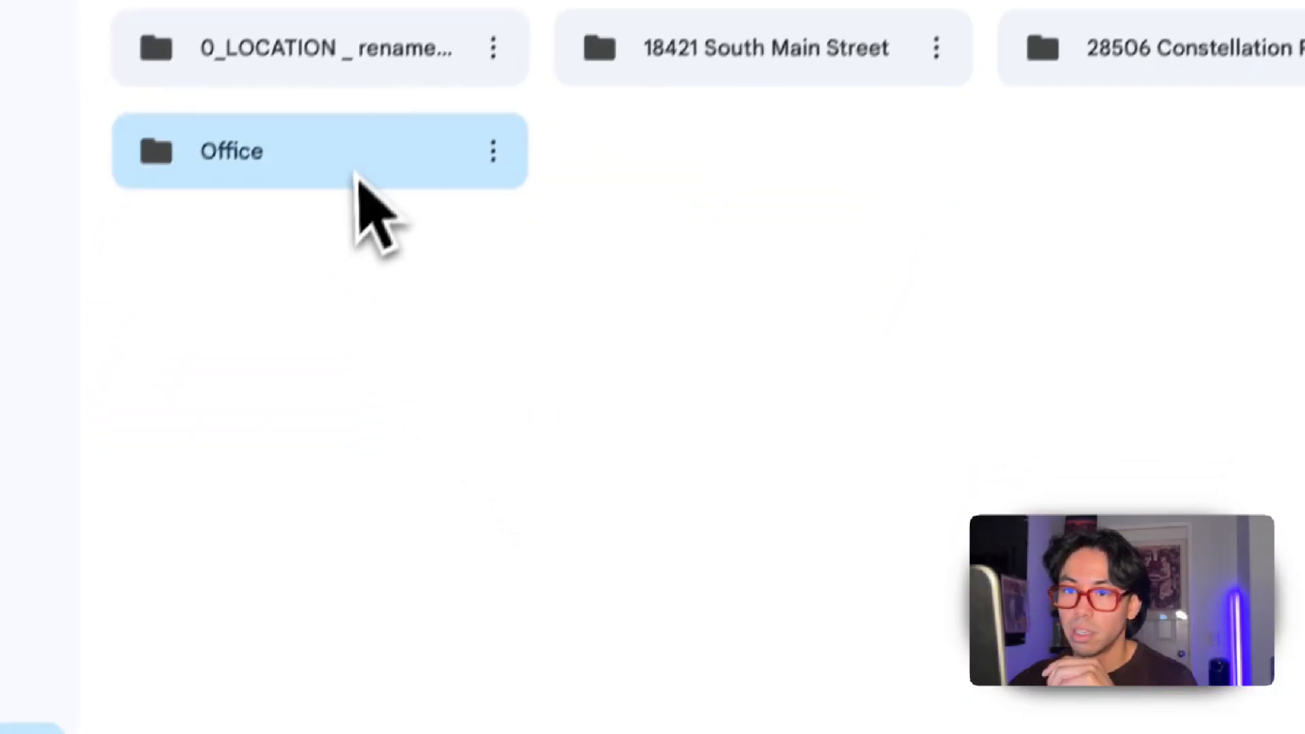
{"action": "right_click", "coordinate": [358, 178]}
{"action": "left_click", "coordinate": [513, 466]}
{"action": "left_click", "coordinate": [758, 463]}
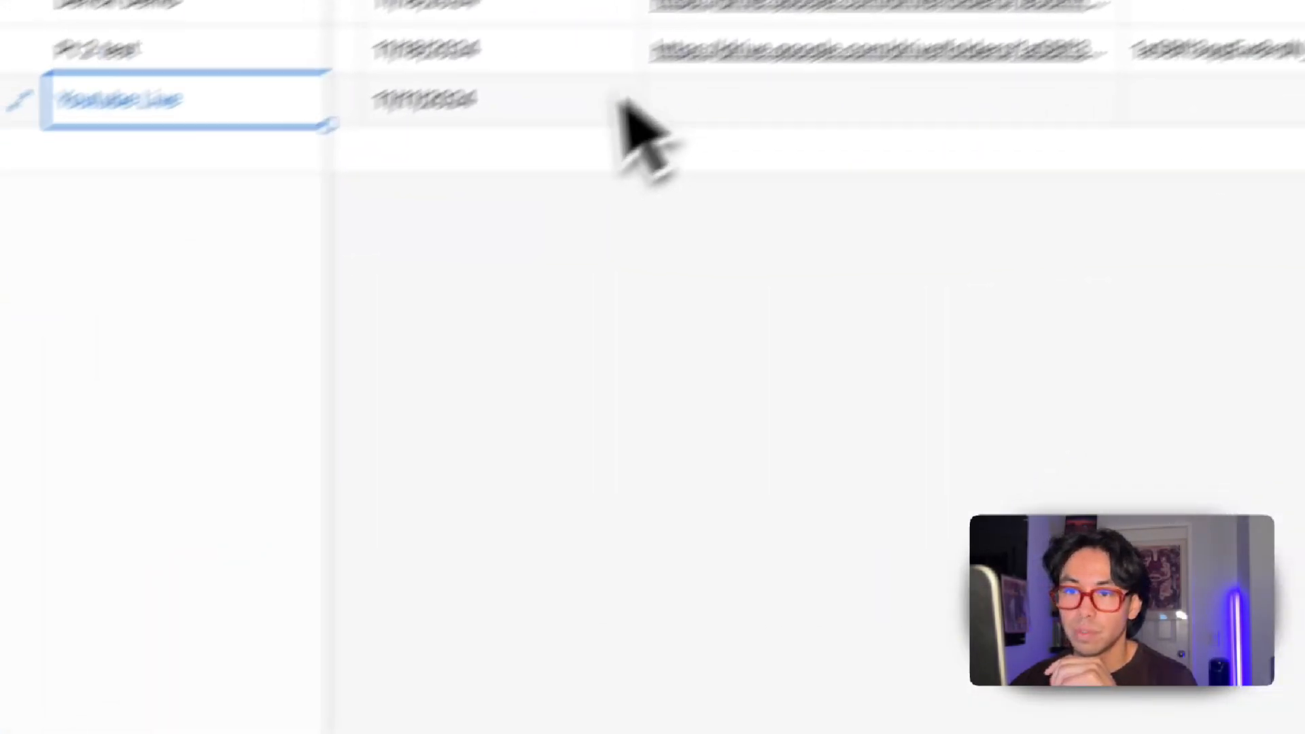
Step: Switch to Airtable, delete the existing Youtube Live record and add a new record named Youtube Live
{"action": "right_click", "coordinate": [223, 103]}
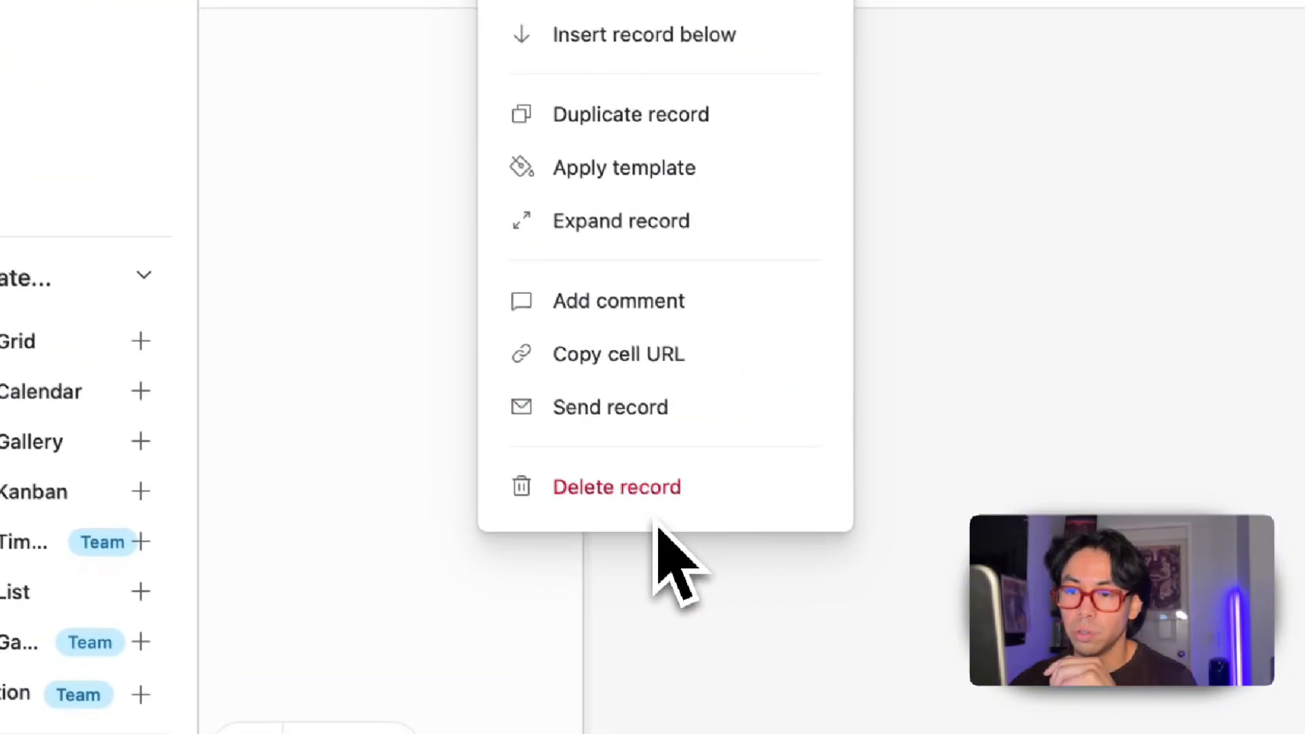
{"action": "left_click", "coordinate": [658, 500]}
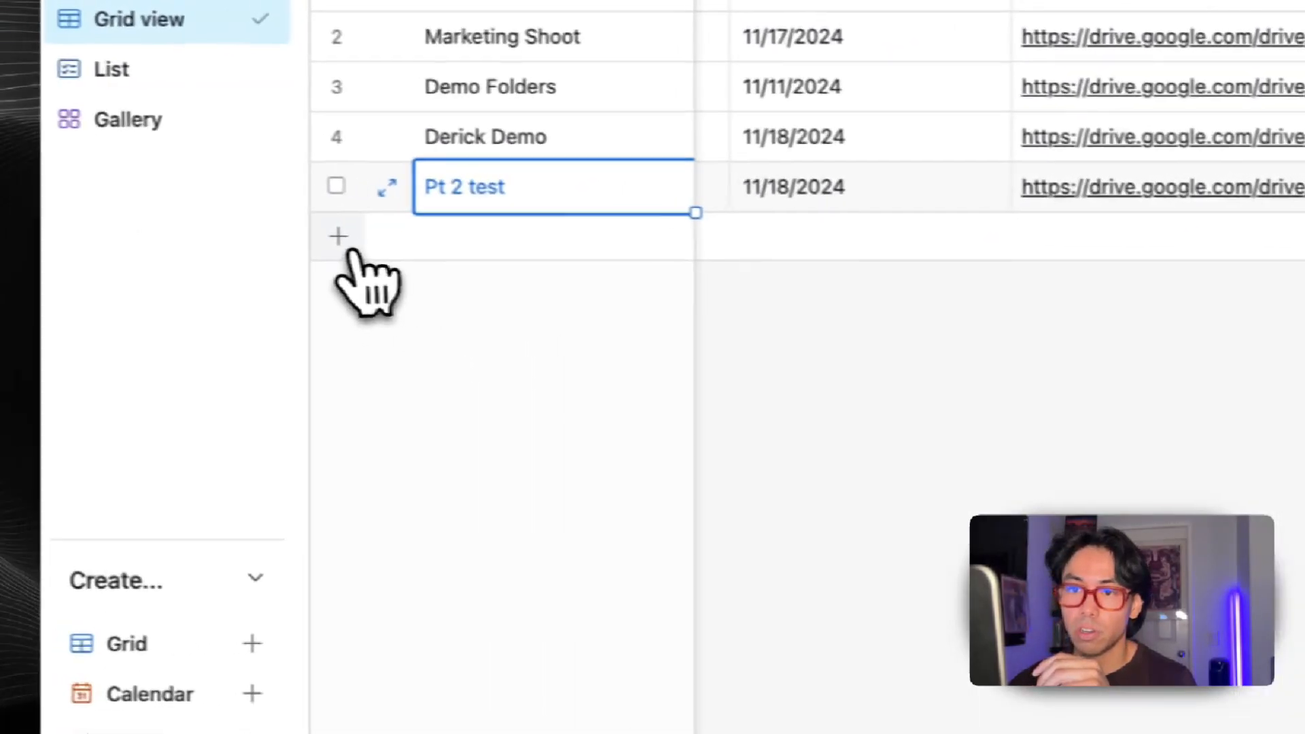
{"action": "left_click", "coordinate": [353, 250]}
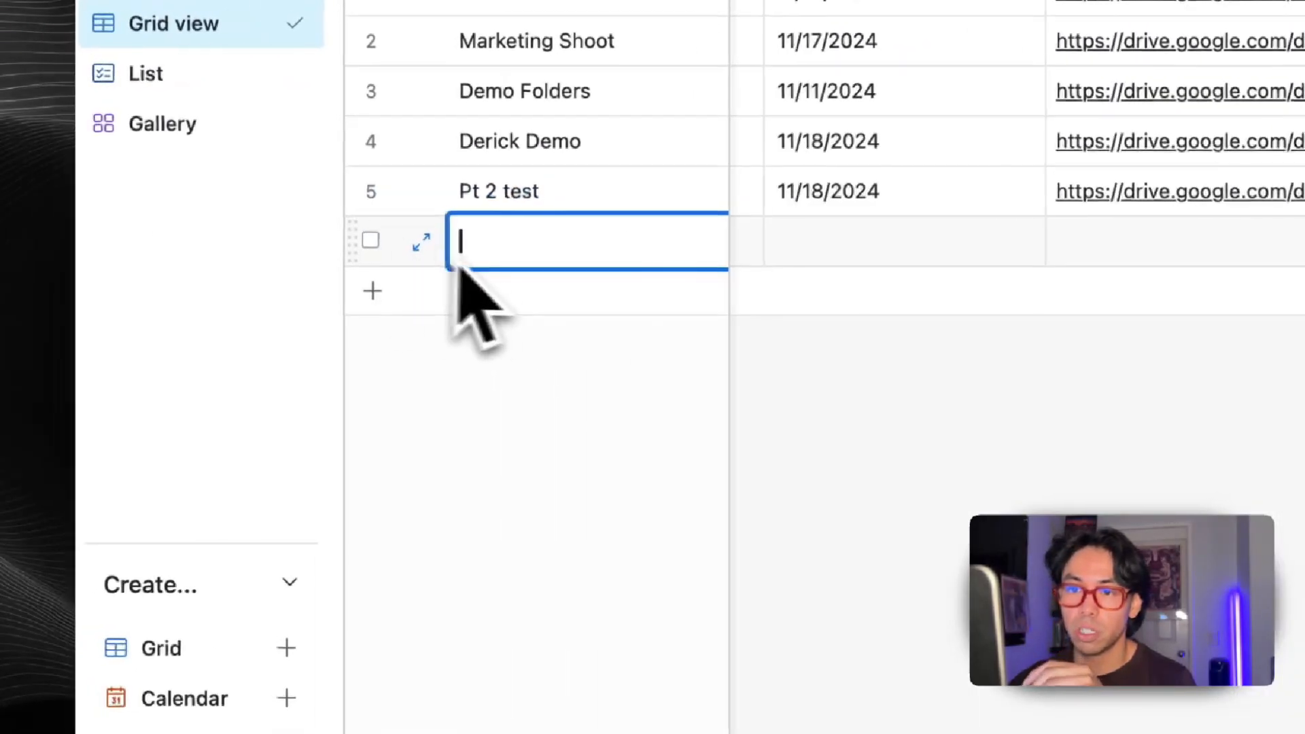
{"action": "type", "text": "Youtube"}
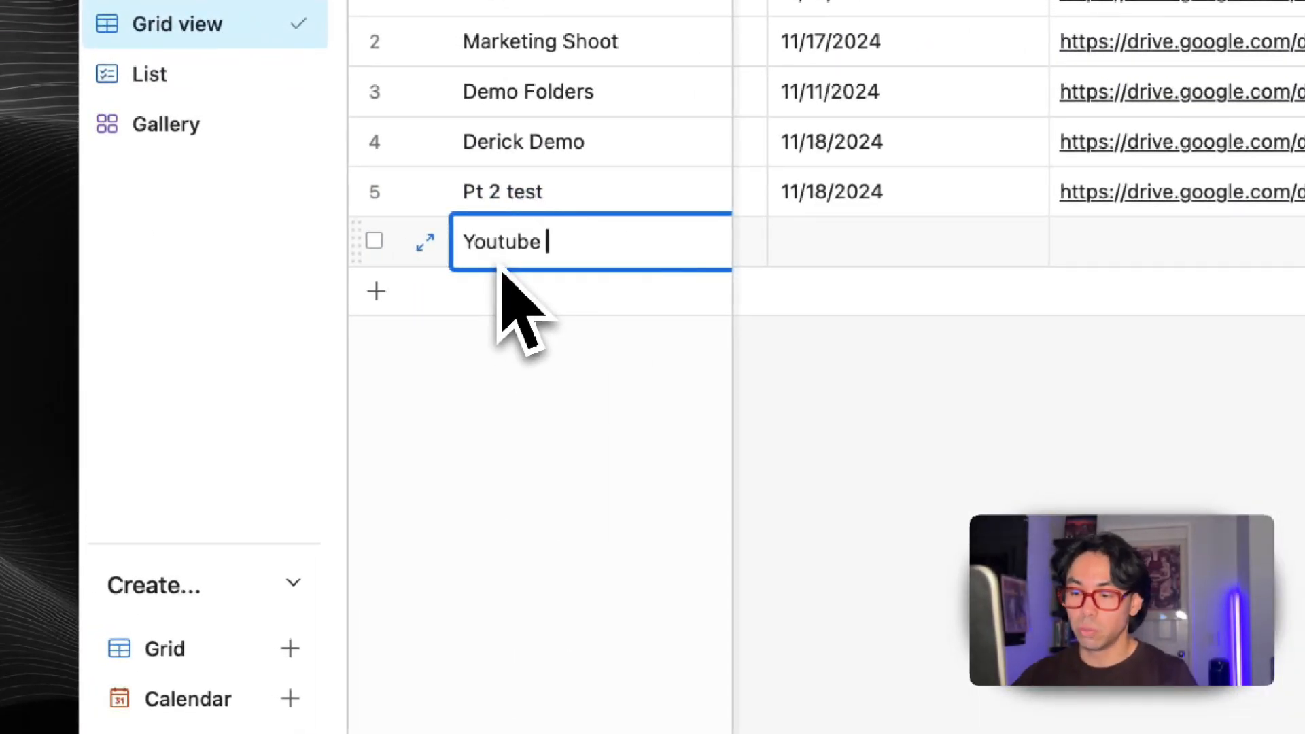
{"action": "type", "text": " Live"}
Step: Set the new Youtube Live record's shoot location to Youtube Live and its latest shoot date to 11/18/2024
{"action": "scroll", "coordinate": [873, 246], "scroll_direction": "left", "scroll_amount": 3}
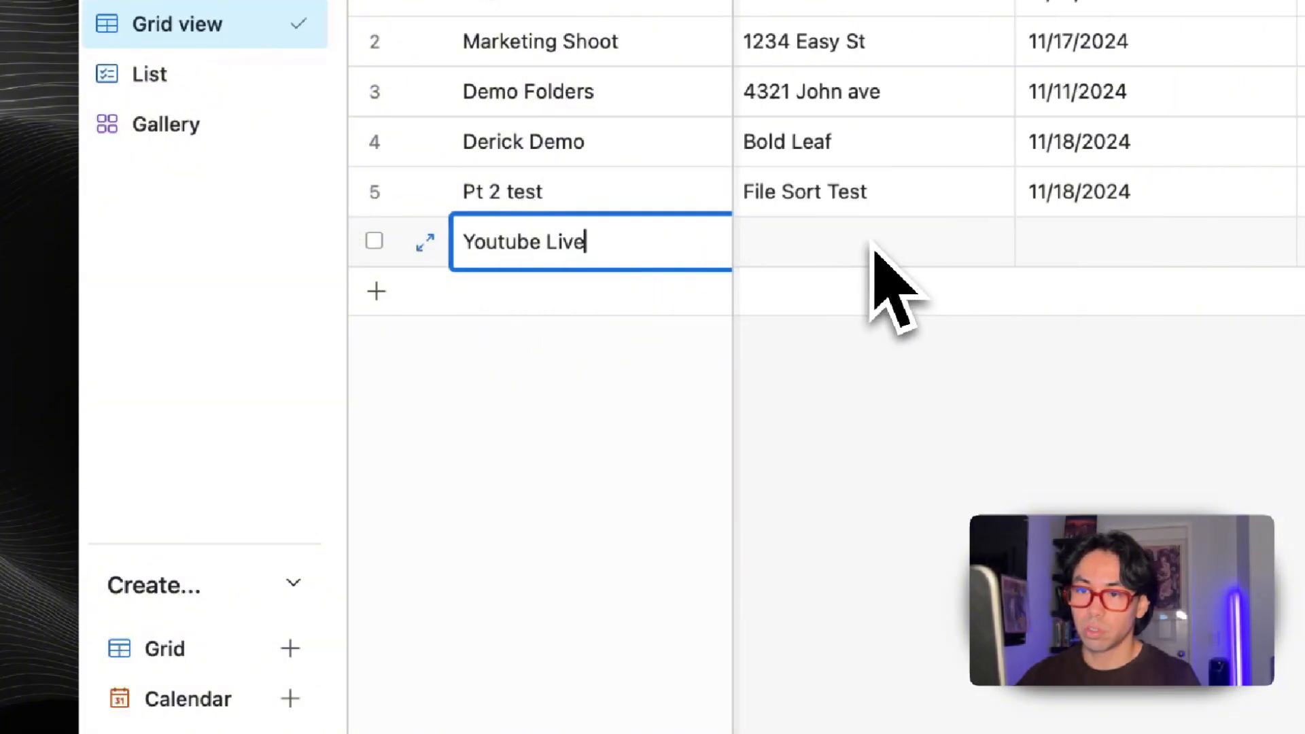
{"action": "left_click", "coordinate": [872, 245]}
{"action": "double_click", "coordinate": [874, 248]}
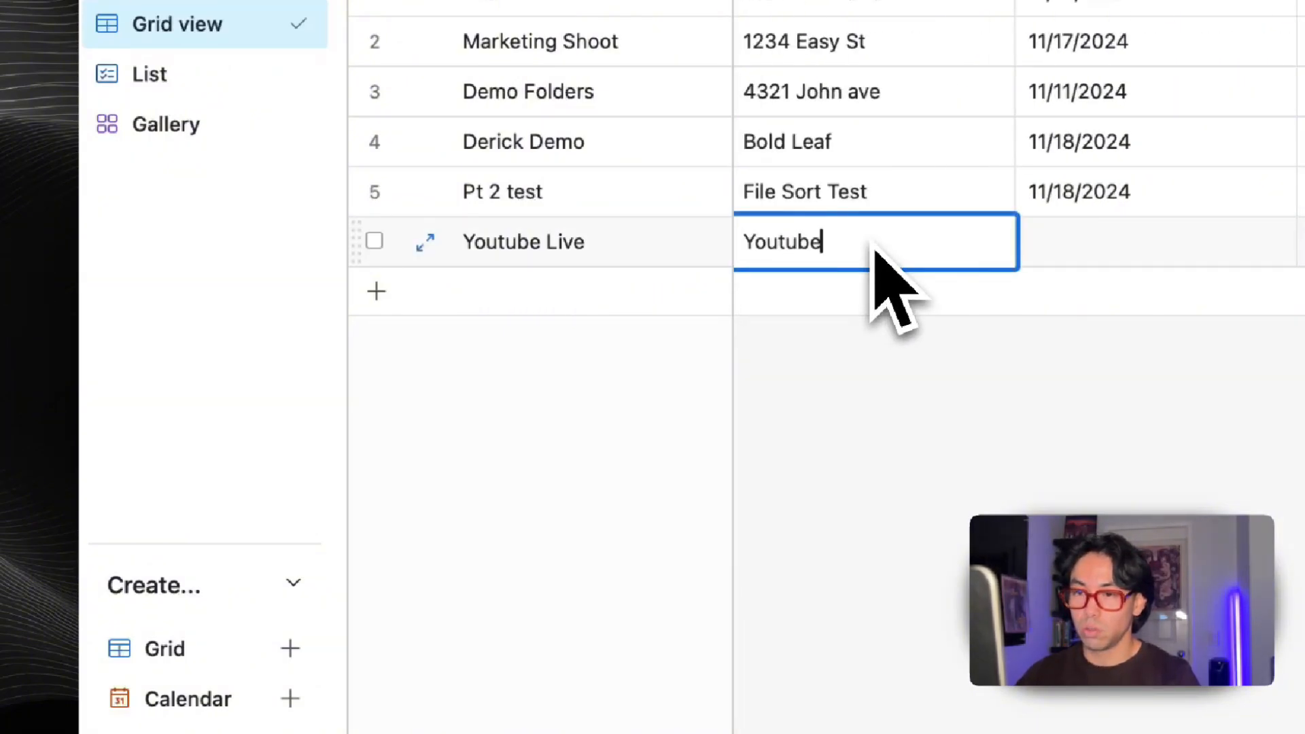
{"action": "left_click", "coordinate": [1093, 207]}
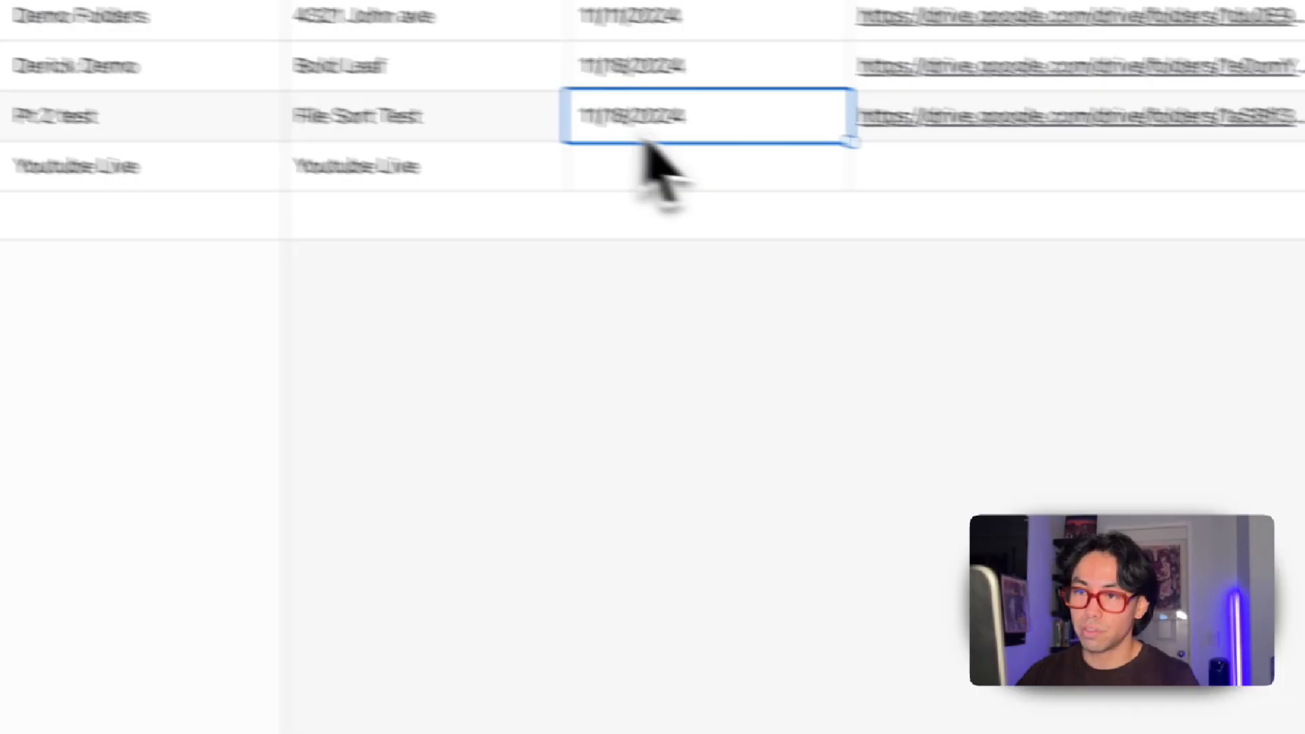
{"action": "left_click", "coordinate": [1105, 235]}
{"action": "double_click", "coordinate": [1104, 244]}
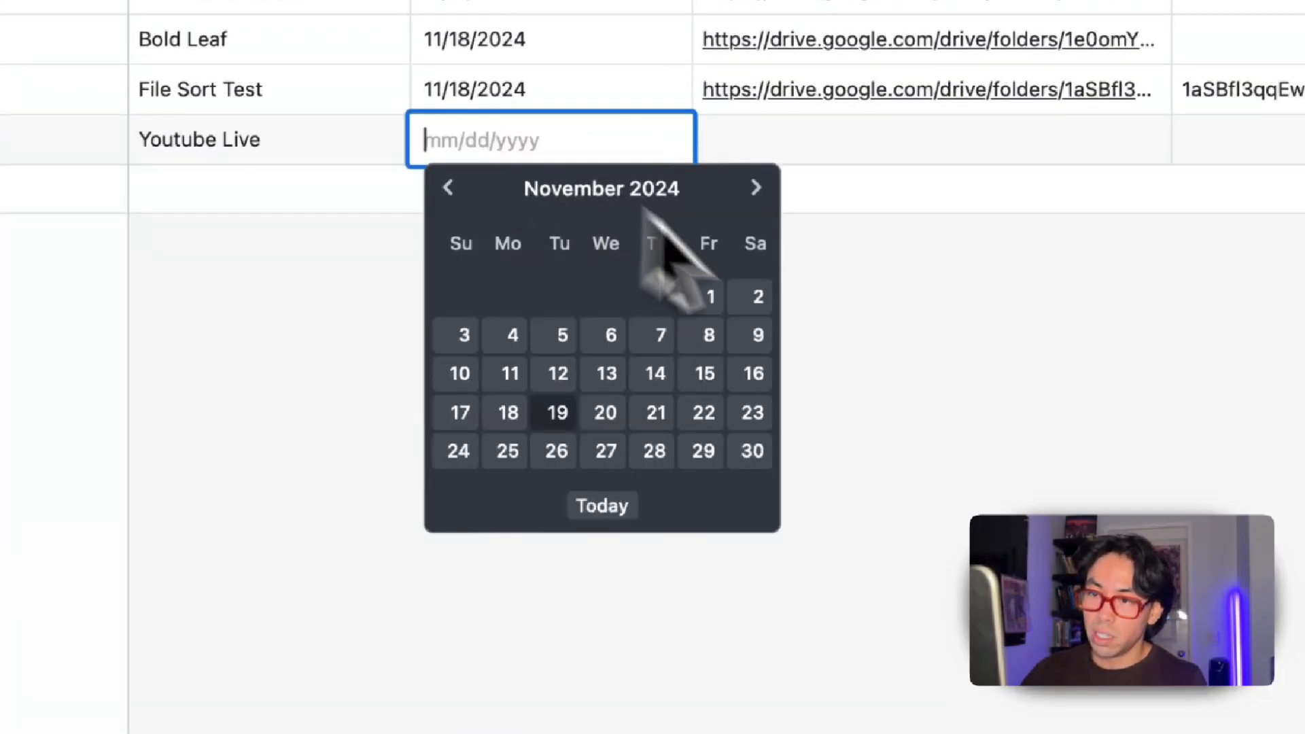
{"action": "left_click", "coordinate": [564, 406]}
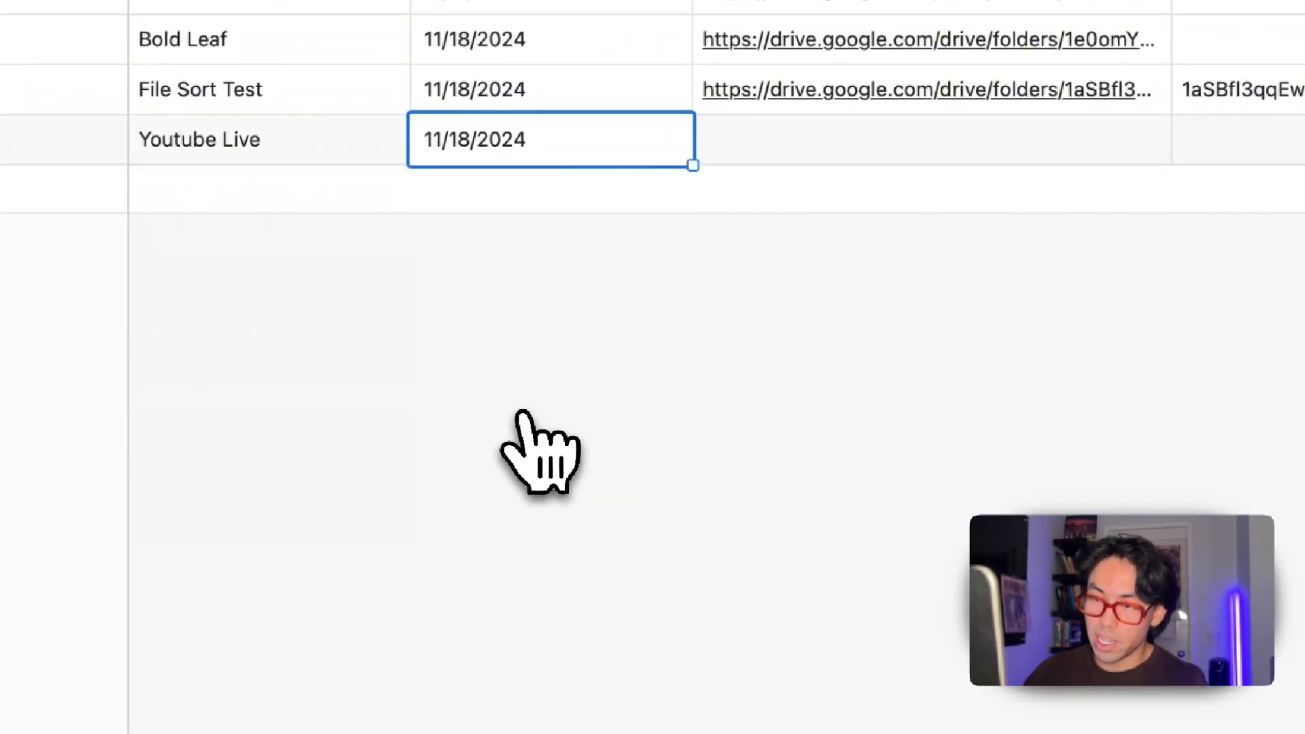
Step: Check the Dump URL and Dump Folder ID fields of the new Youtube Live record
{"action": "scroll", "coordinate": [932, 189], "scroll_direction": "right", "scroll_amount": 10}
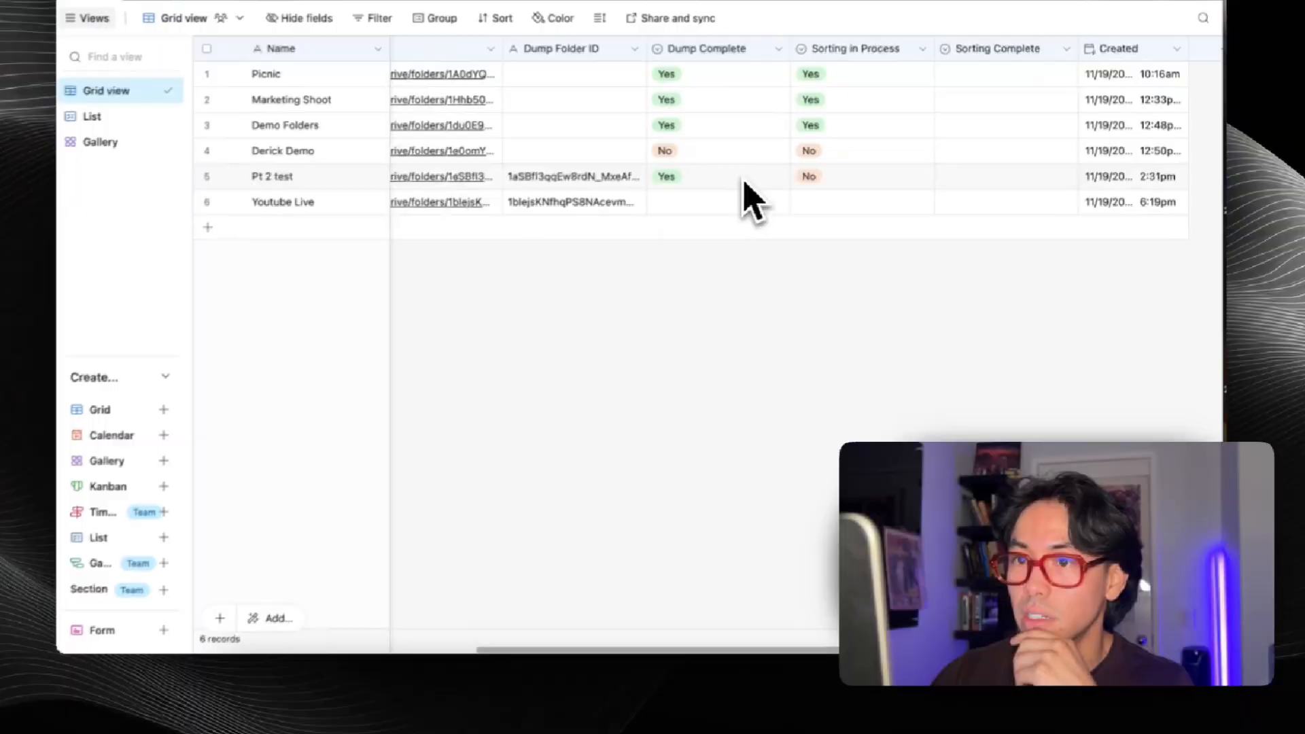
{"action": "scroll", "coordinate": [747, 196], "scroll_direction": "left", "scroll_amount": 5}
{"action": "scroll", "coordinate": [754, 194], "scroll_direction": "left", "scroll_amount": 2}
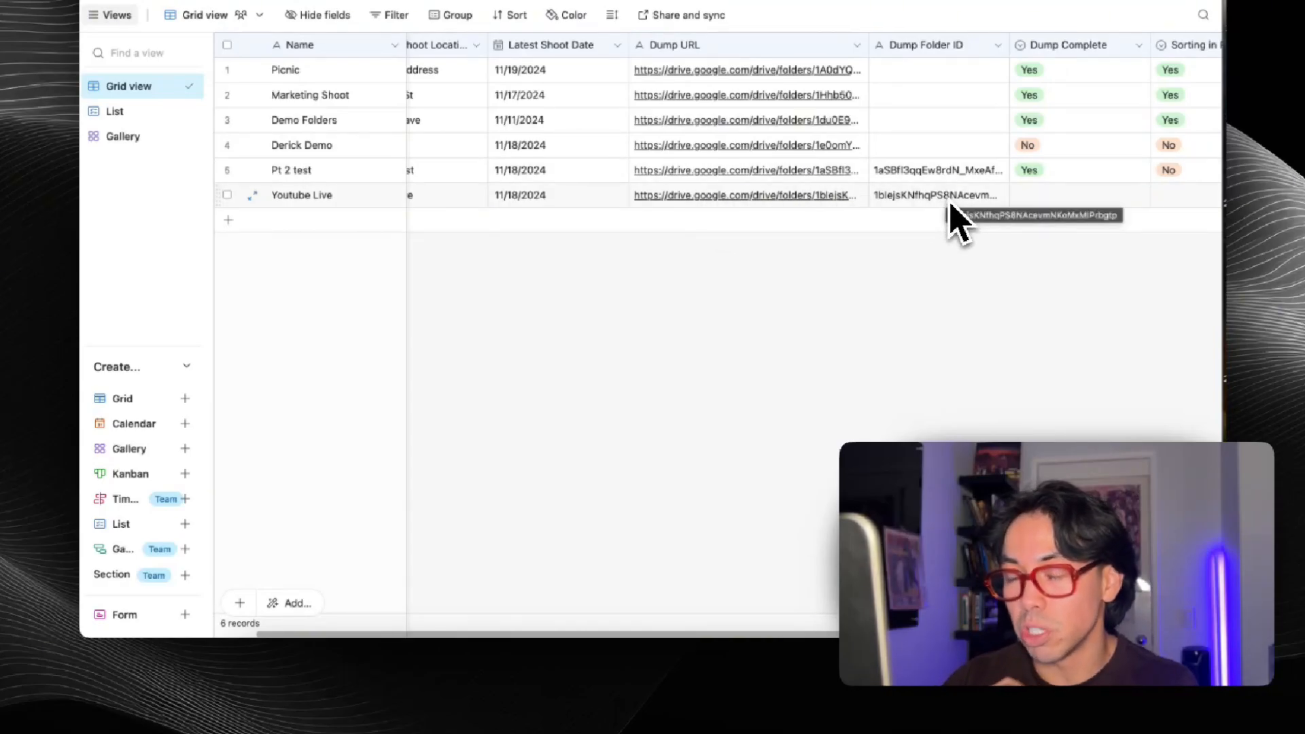
{"action": "scroll", "coordinate": [951, 211], "scroll_direction": "right", "scroll_amount": 5}
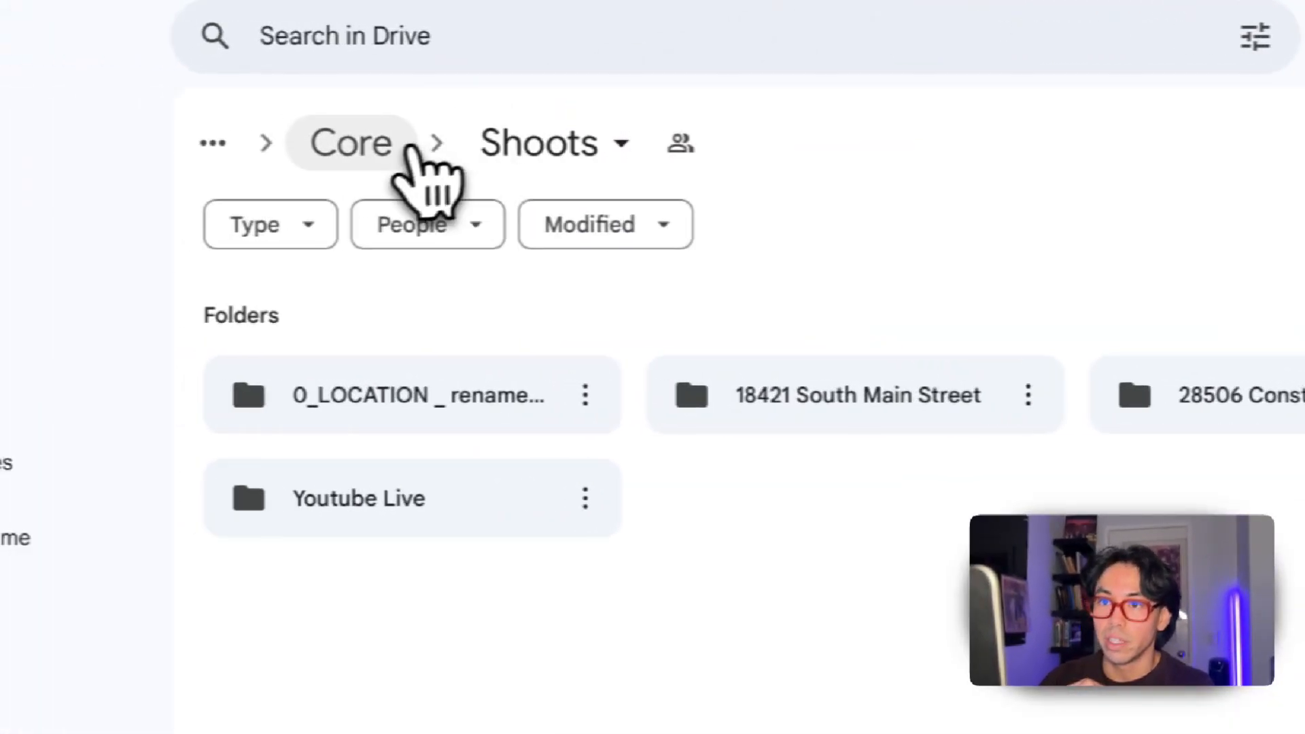
Step: Switch to Google Drive and inspect the nested folders from Core through Shoots, Youtube Live, 2024-11-18 and 1_Footage down to 1_Dump
{"action": "left_click", "coordinate": [410, 145]}
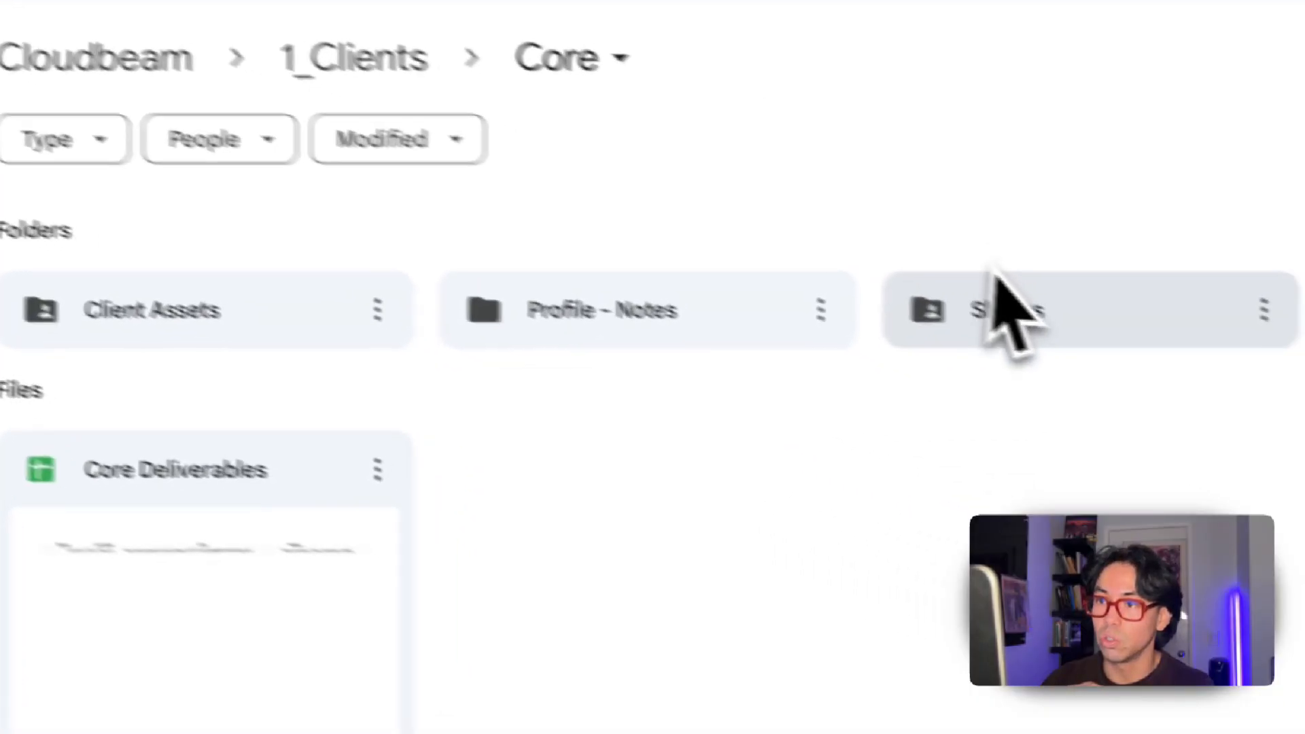
{"action": "left_click", "coordinate": [1258, 408]}
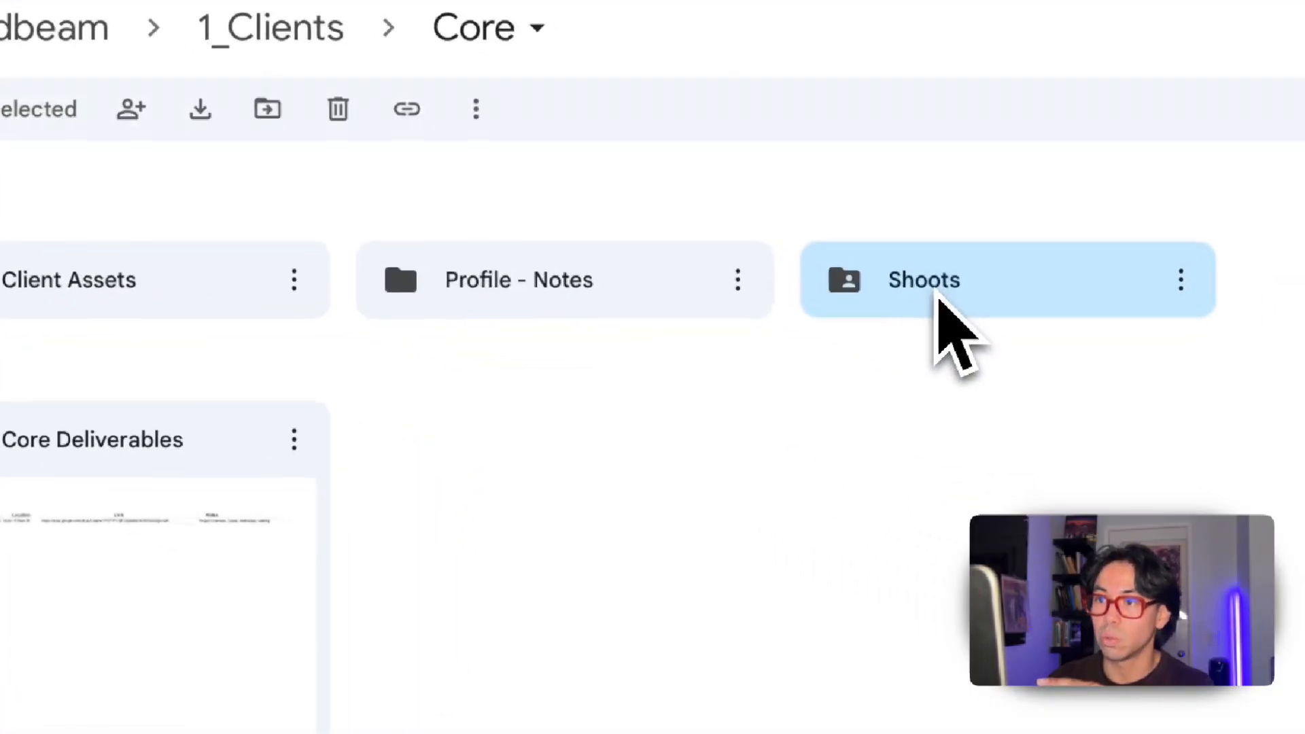
{"action": "double_click", "coordinate": [938, 295]}
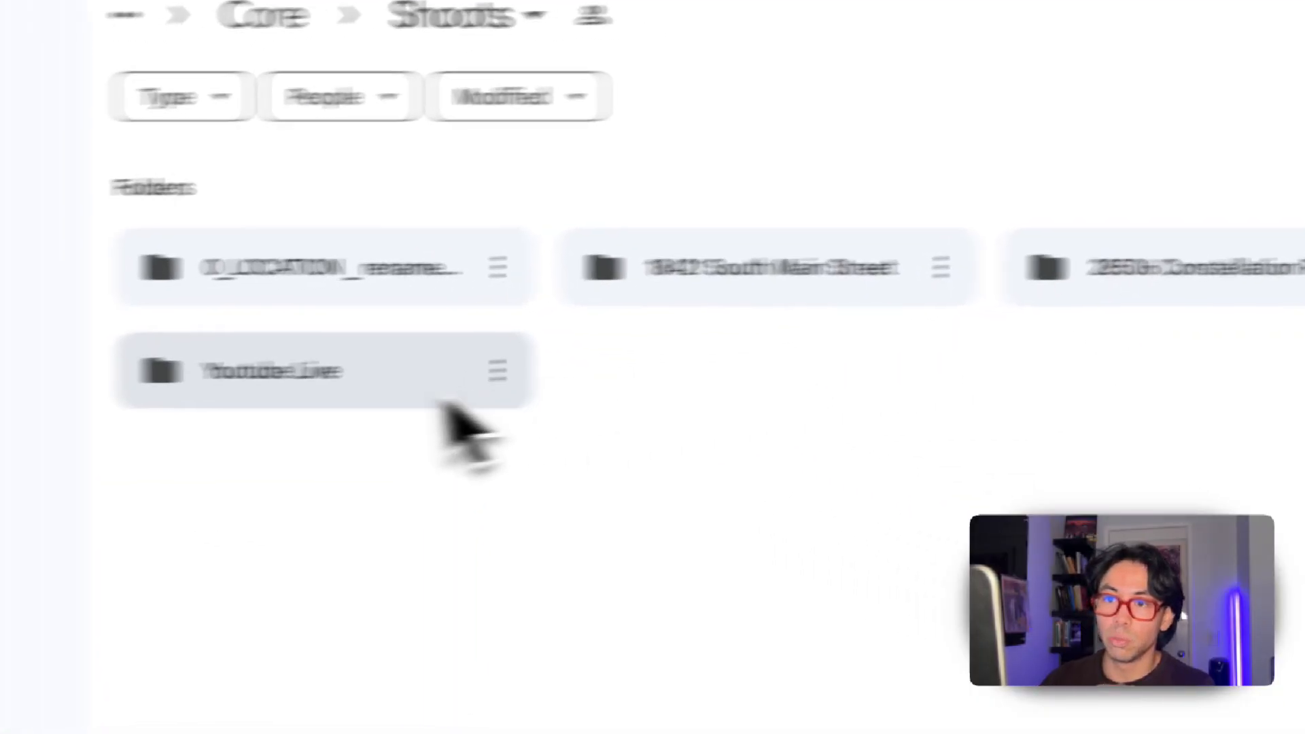
{"action": "double_click", "coordinate": [447, 398]}
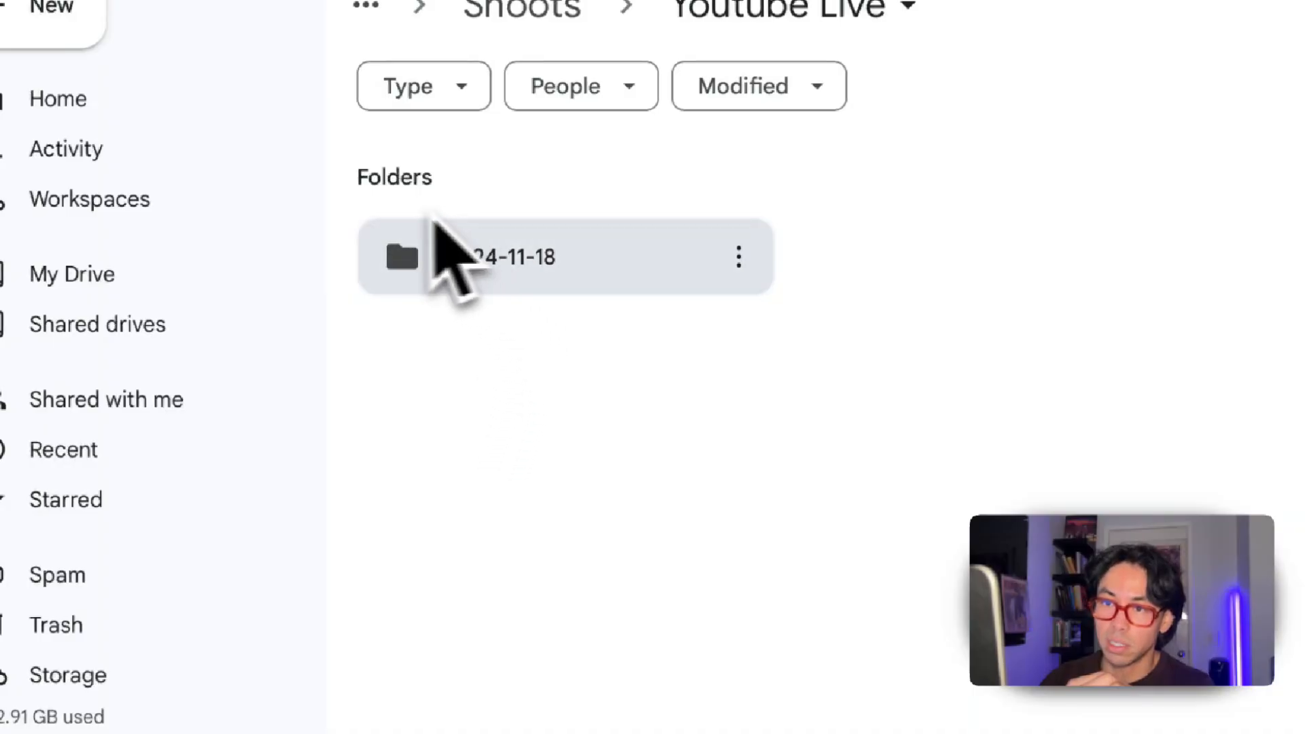
{"action": "double_click", "coordinate": [622, 268]}
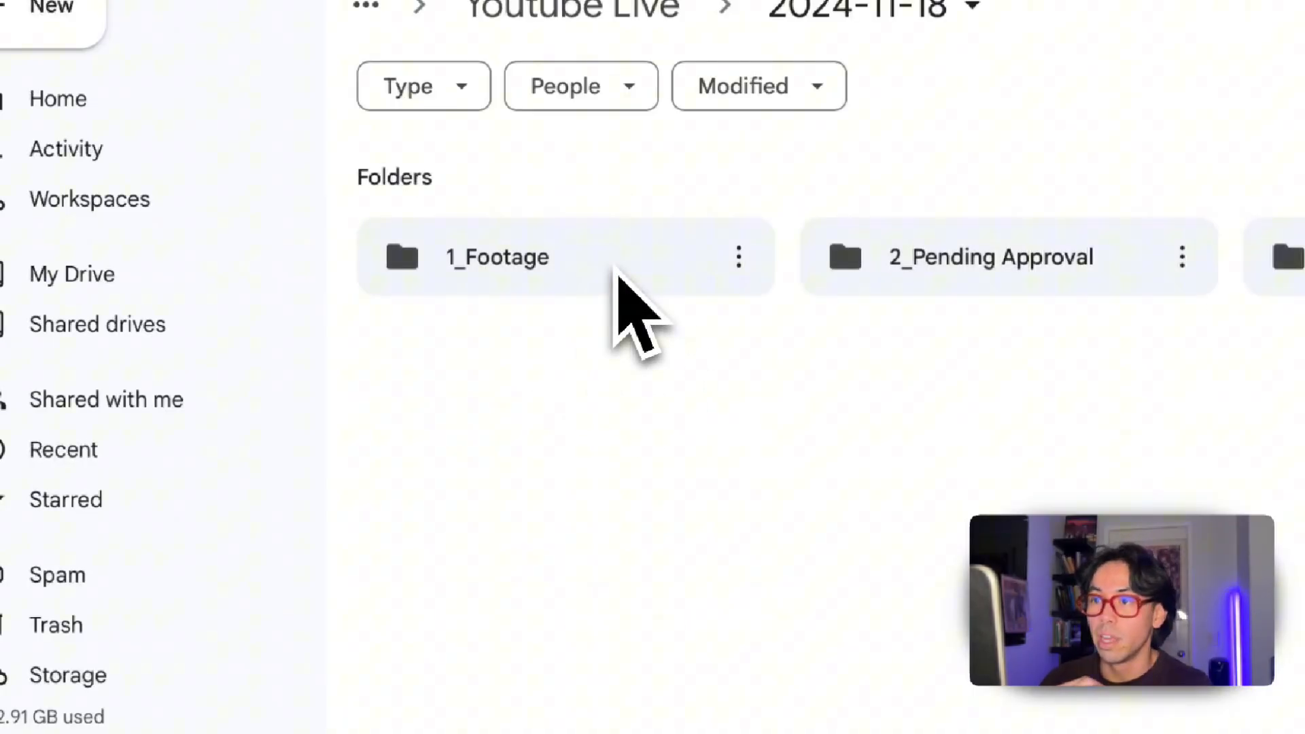
{"action": "double_click", "coordinate": [658, 257]}
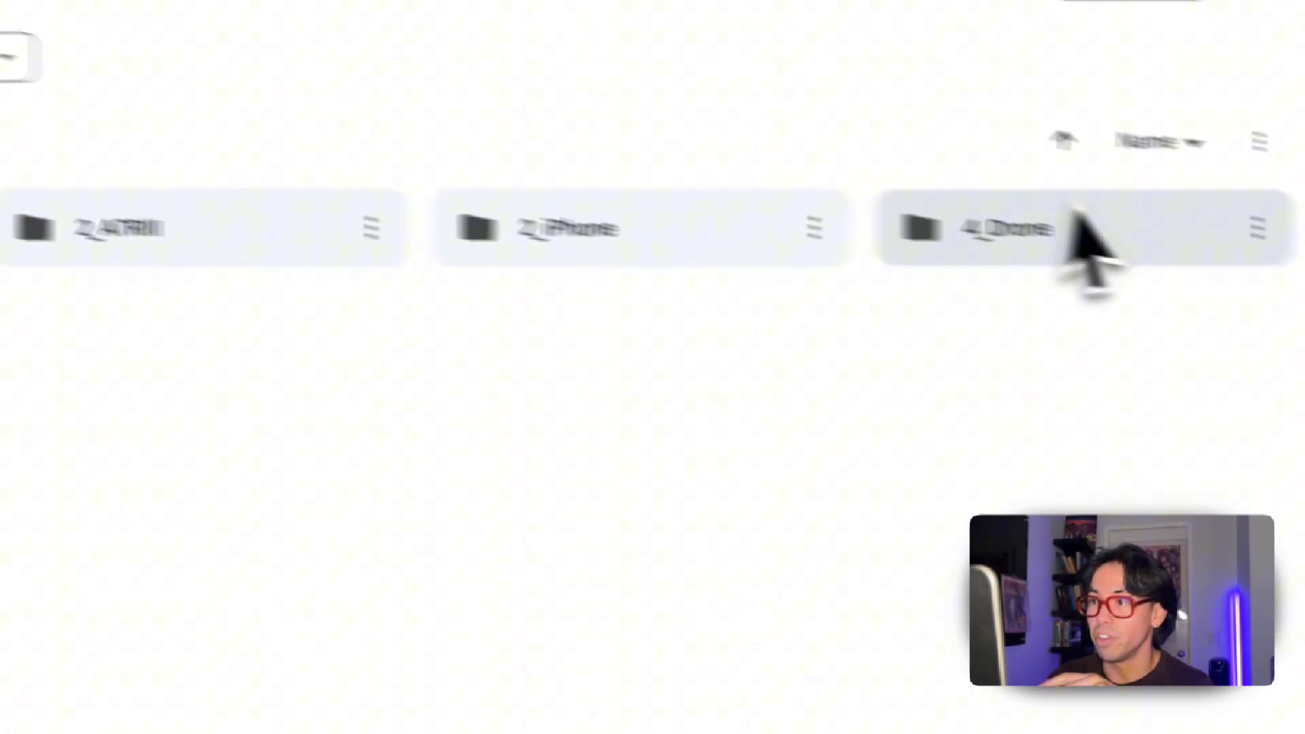
{"action": "left_click", "coordinate": [406, 266]}
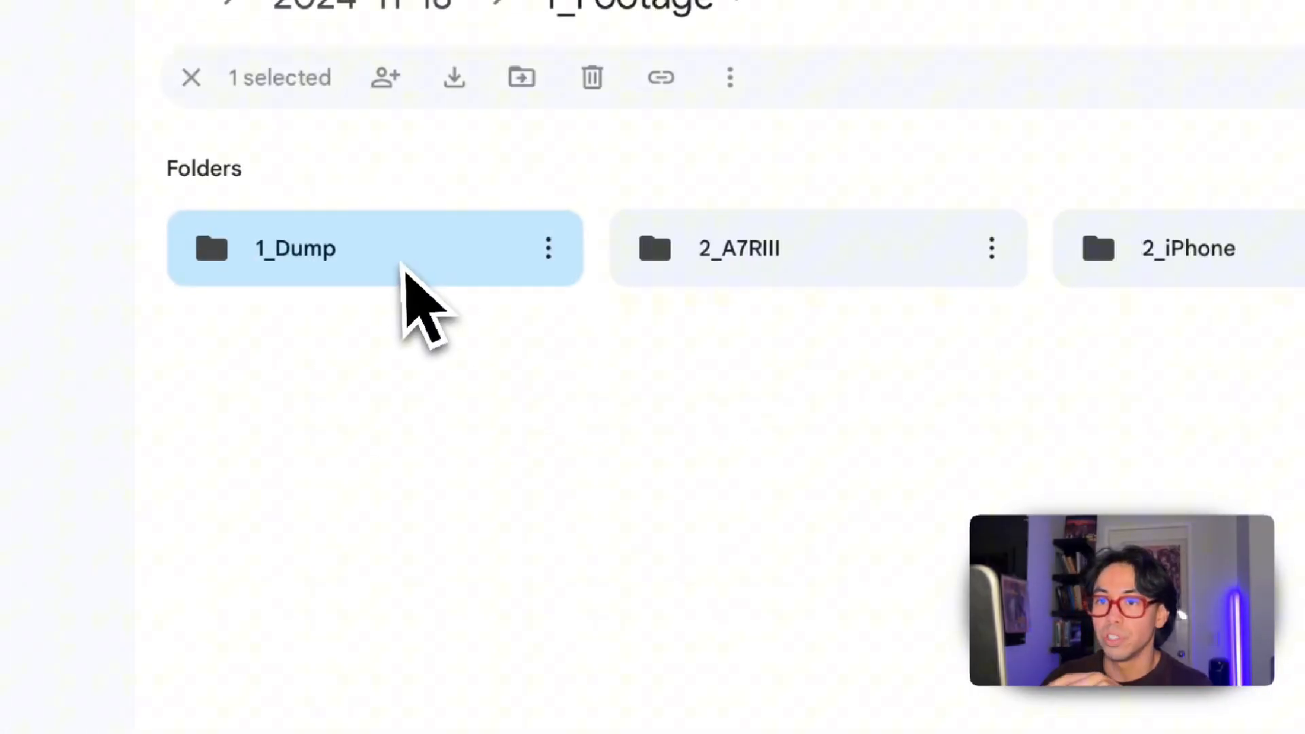
{"action": "double_click", "coordinate": [406, 266]}
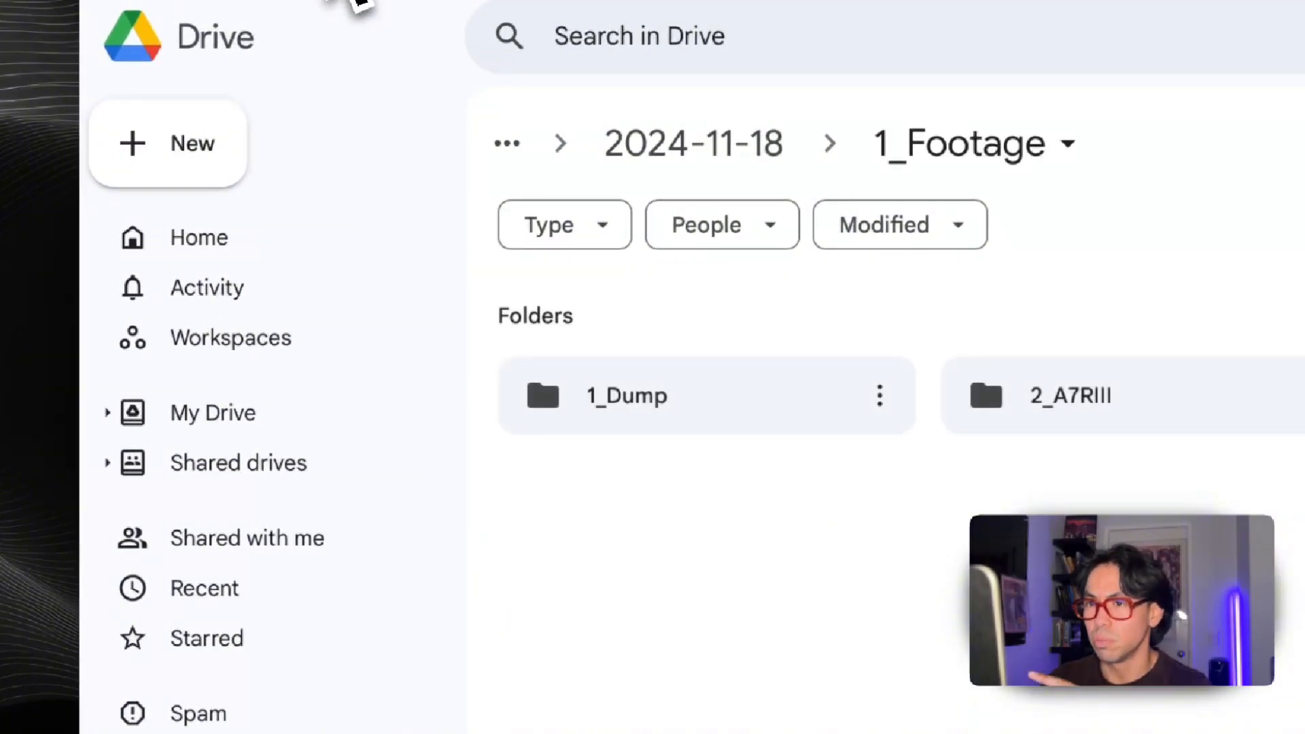
Step: Trace the folder hierarchy from 1_Dump back up through 1_Footage, 2024-11-18, Youtube Live and Shoots to Core
{"action": "left_click", "coordinate": [333, 0]}
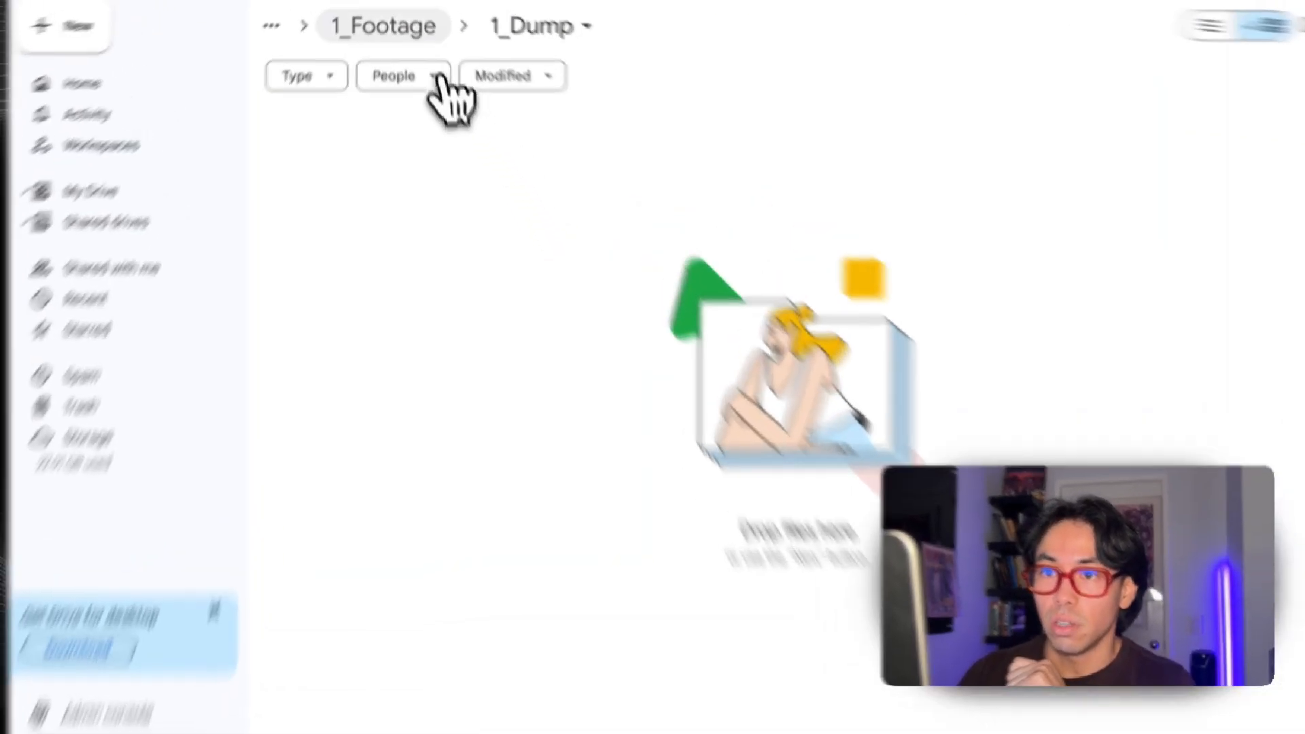
{"action": "left_click", "coordinate": [384, 8]}
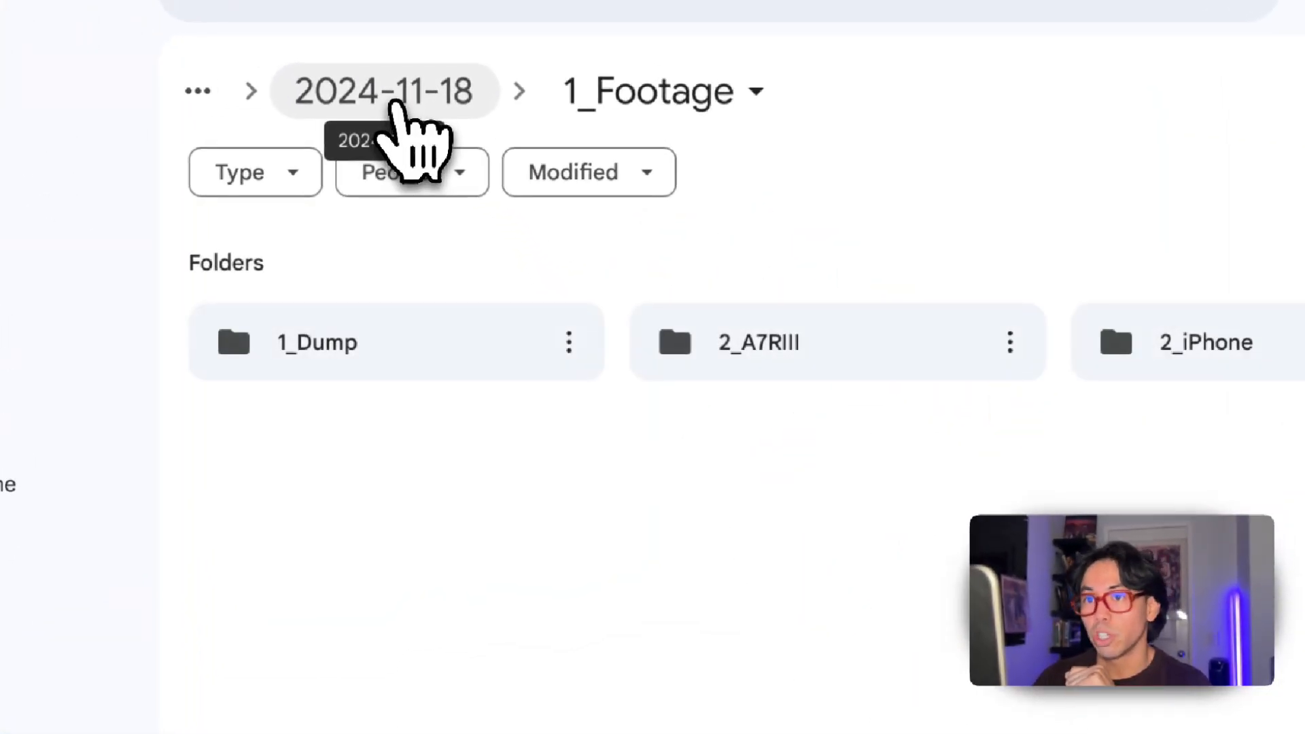
{"action": "left_click", "coordinate": [393, 102]}
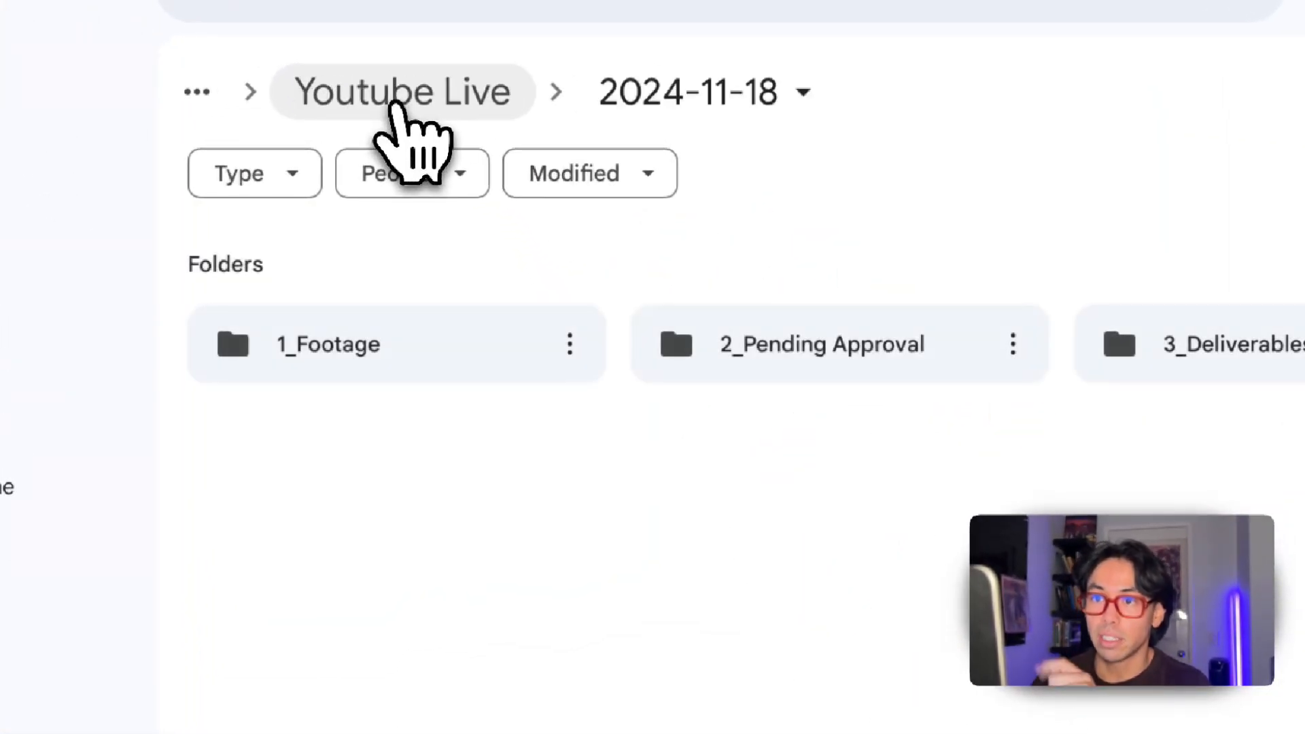
{"action": "left_click", "coordinate": [393, 102]}
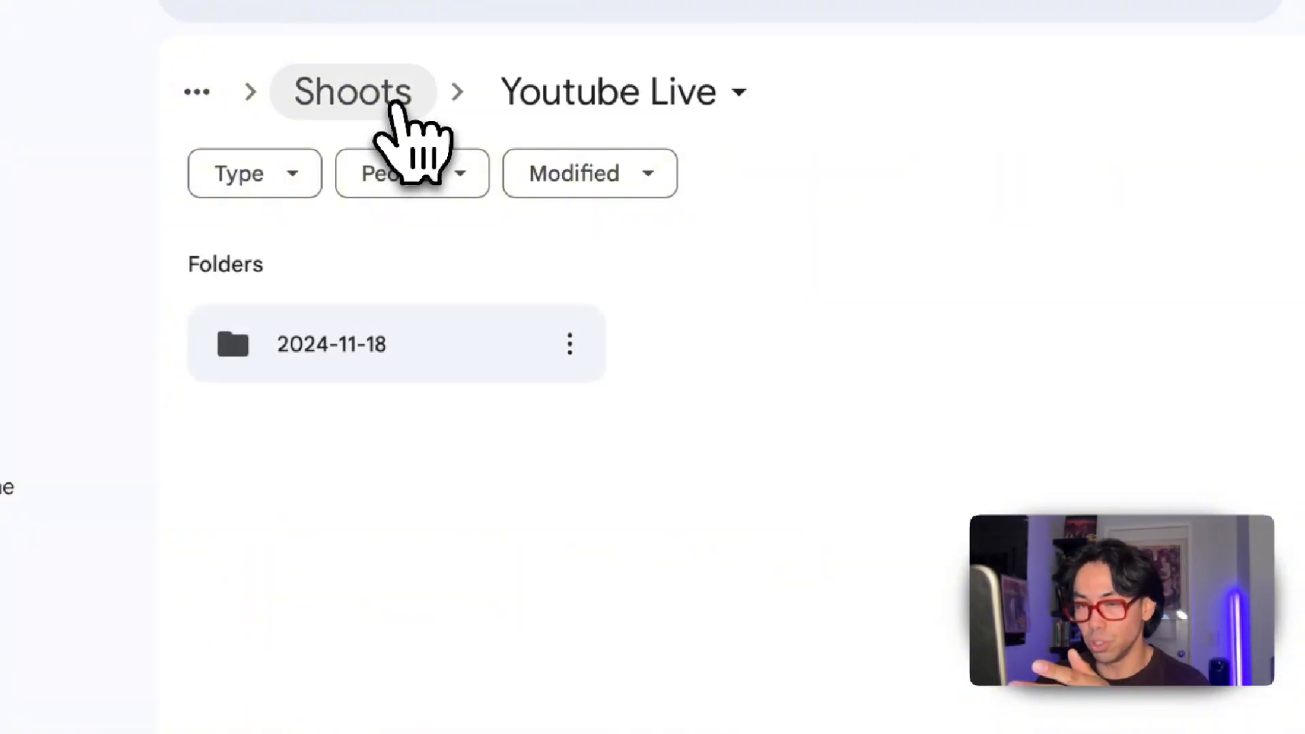
{"action": "left_click", "coordinate": [393, 102]}
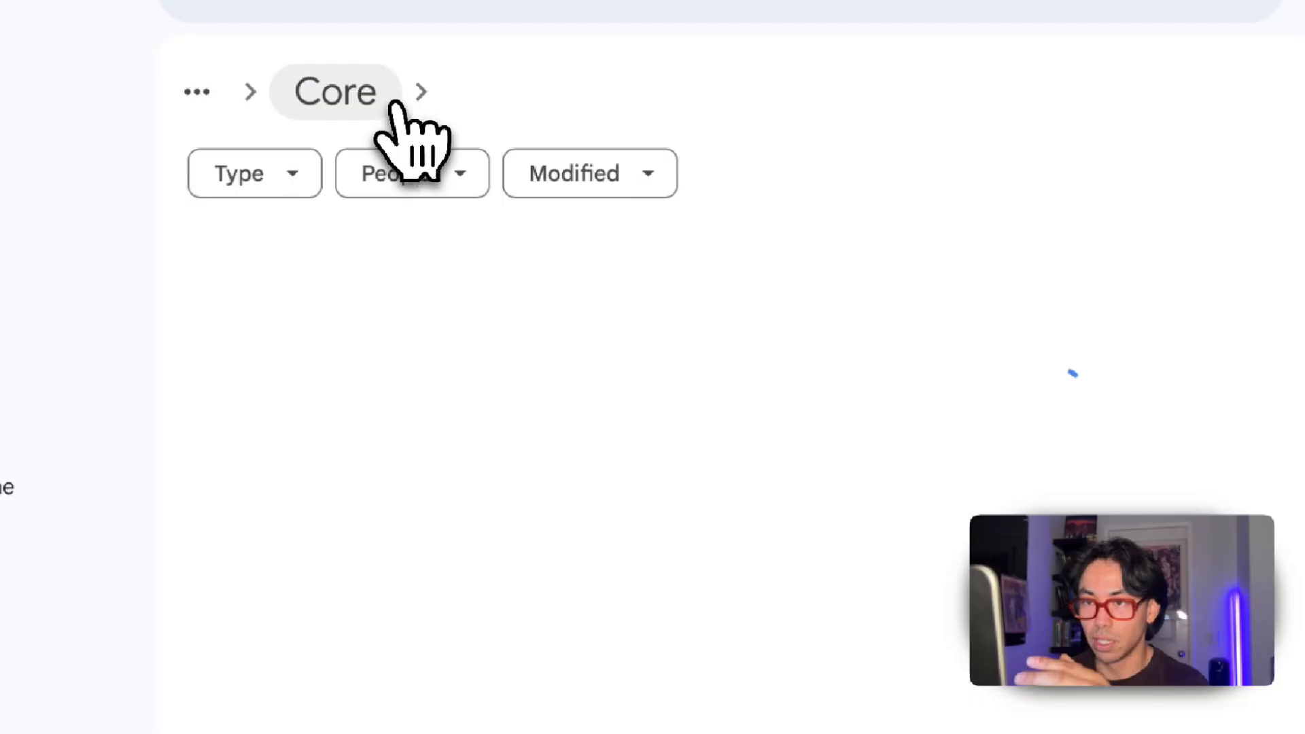
{"action": "double_click", "coordinate": [374, 449]}
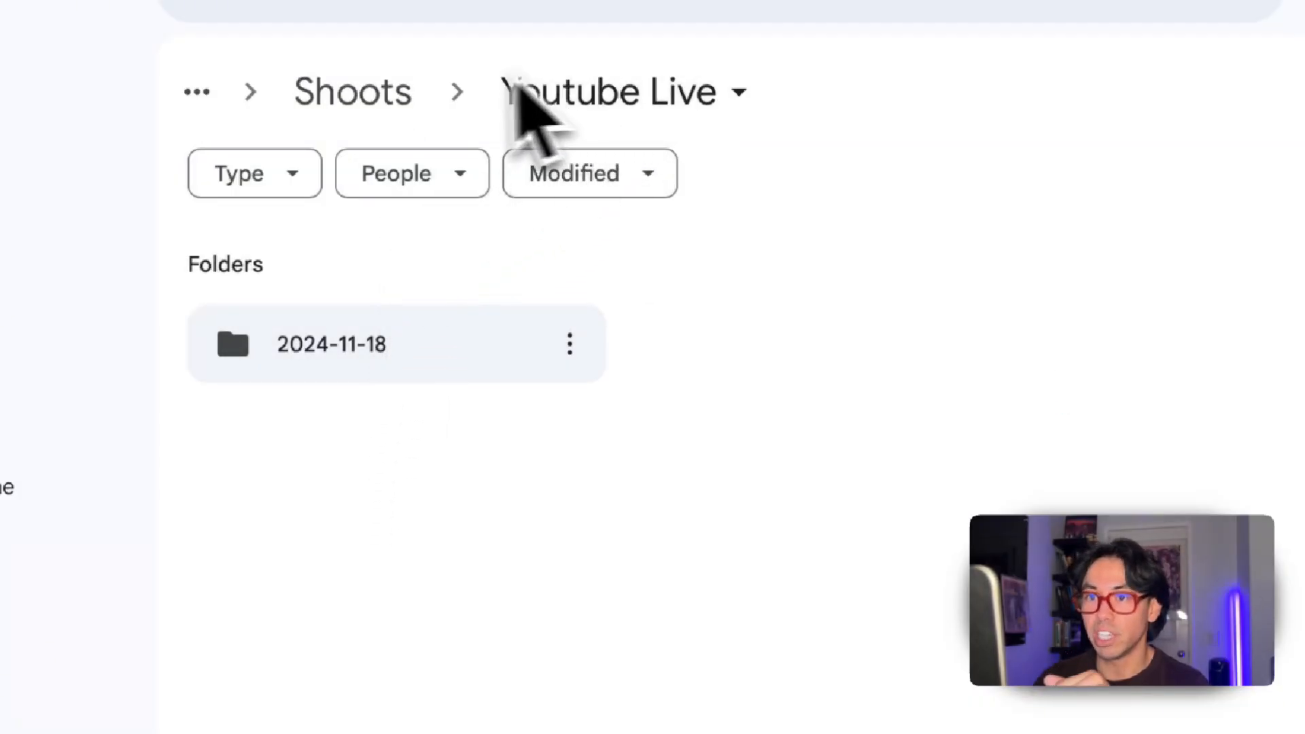
{"action": "left_click", "coordinate": [391, 100]}
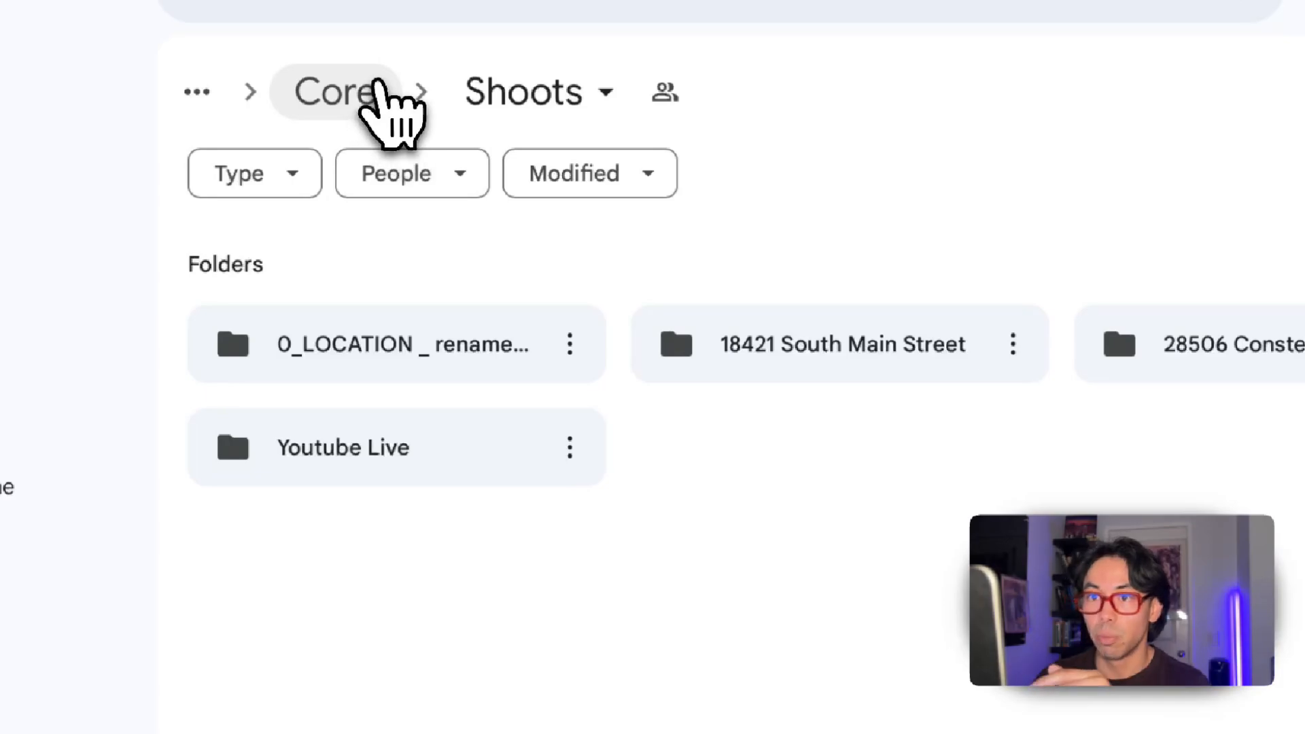
{"action": "left_click", "coordinate": [377, 85]}
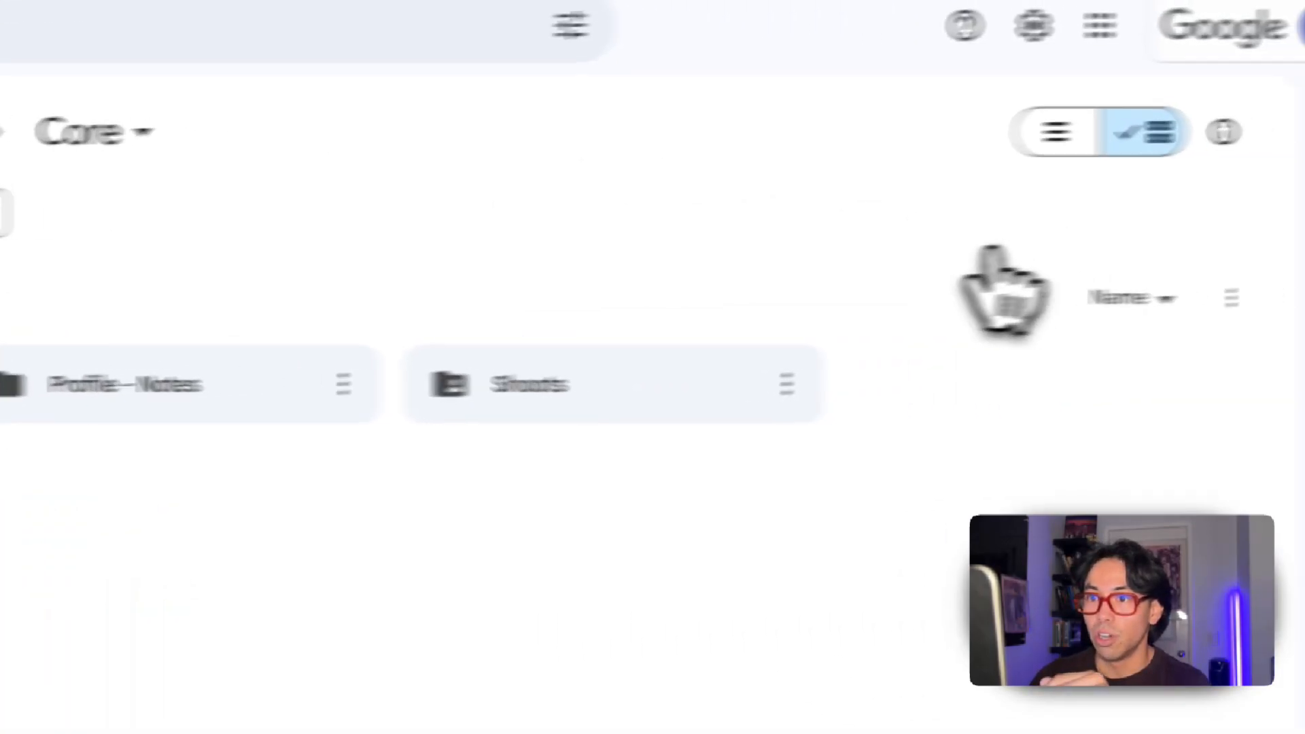